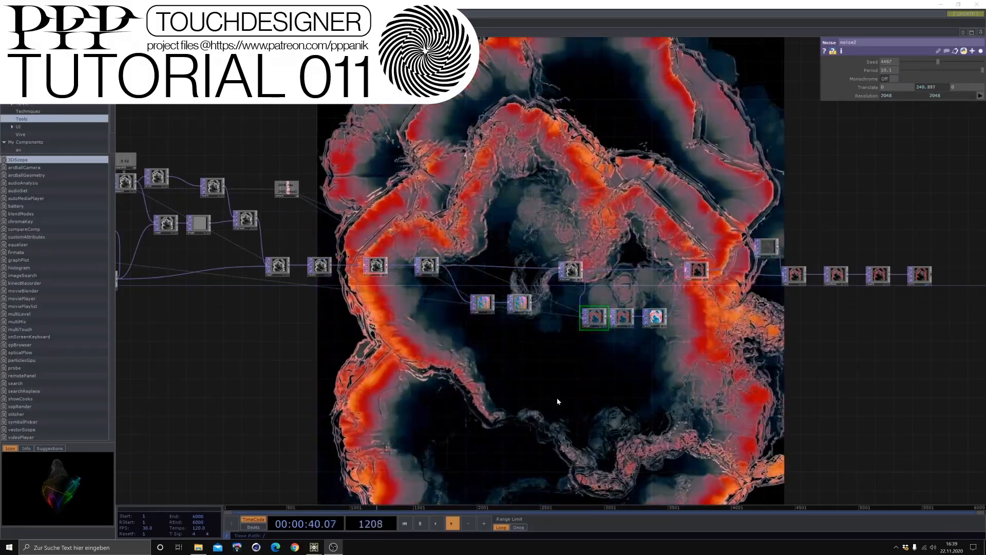
Look over the finished node network, following the chain between its source nodes and its final output.
left_click_drag(400, 412, 684, 337)
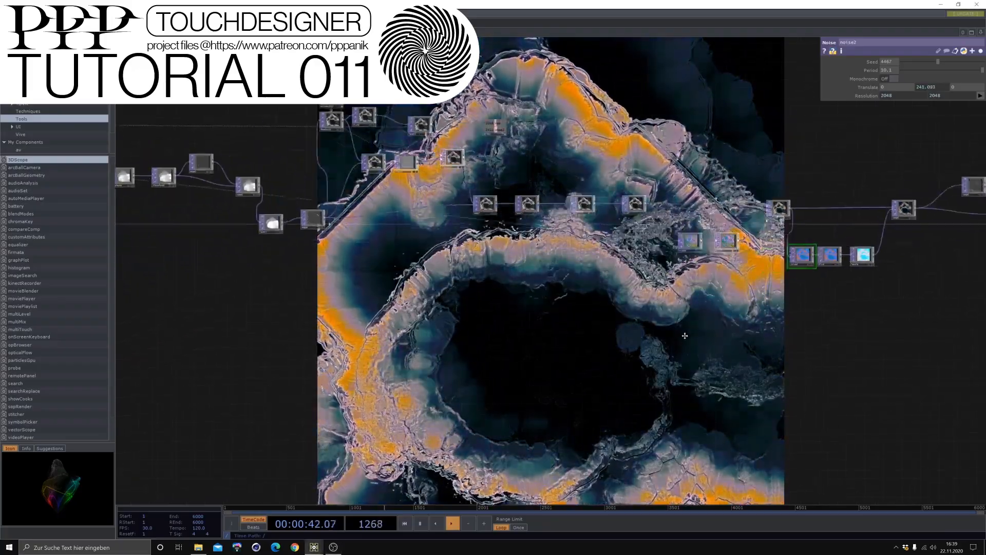
left_click_drag(372, 336, 530, 368)
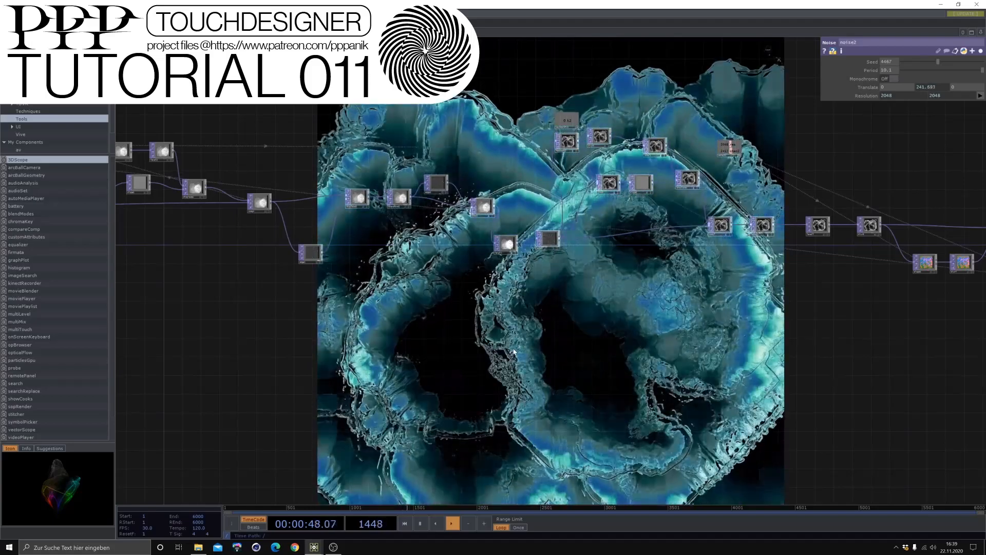
scroll(428, 303, "down", 2)
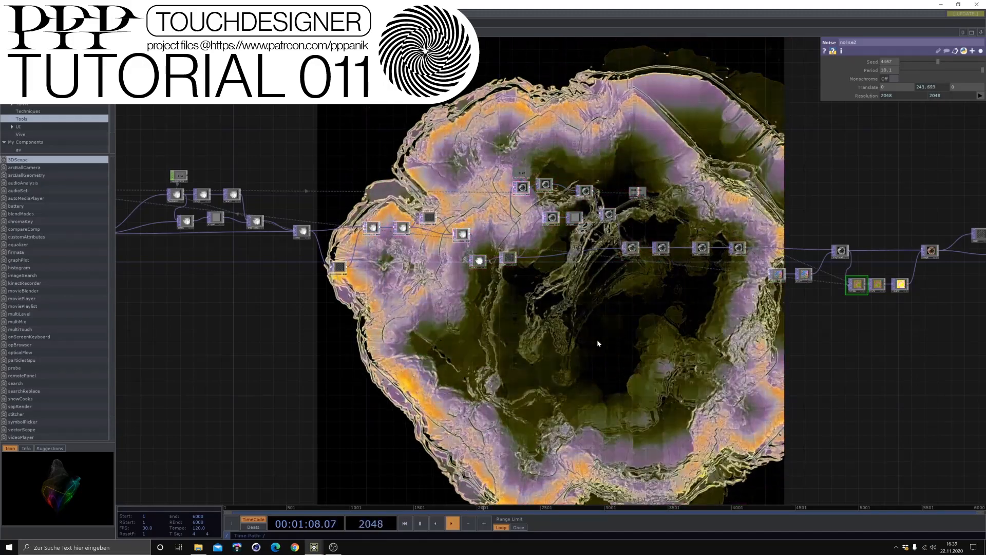
left_click_drag(849, 341, 790, 346)
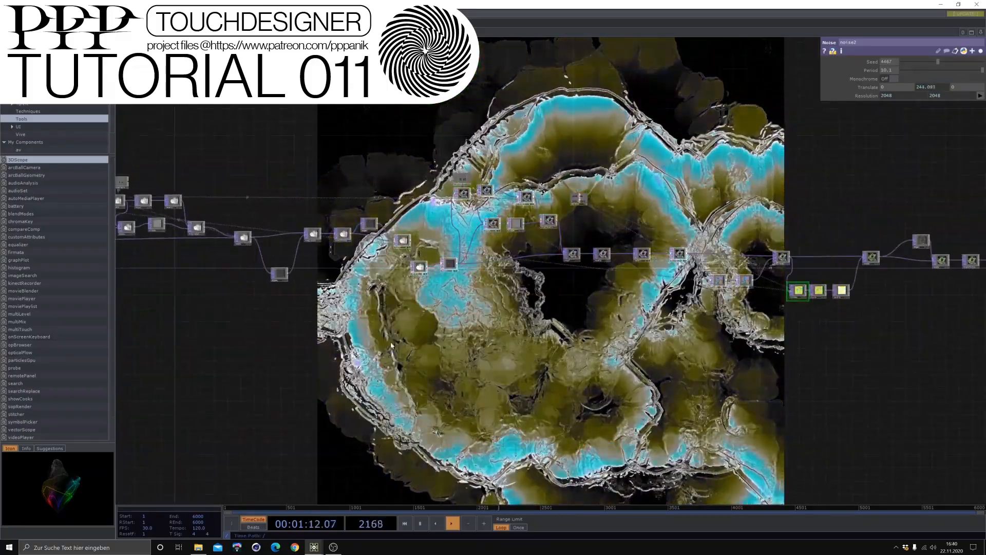
left_click_drag(380, 380, 553, 352)
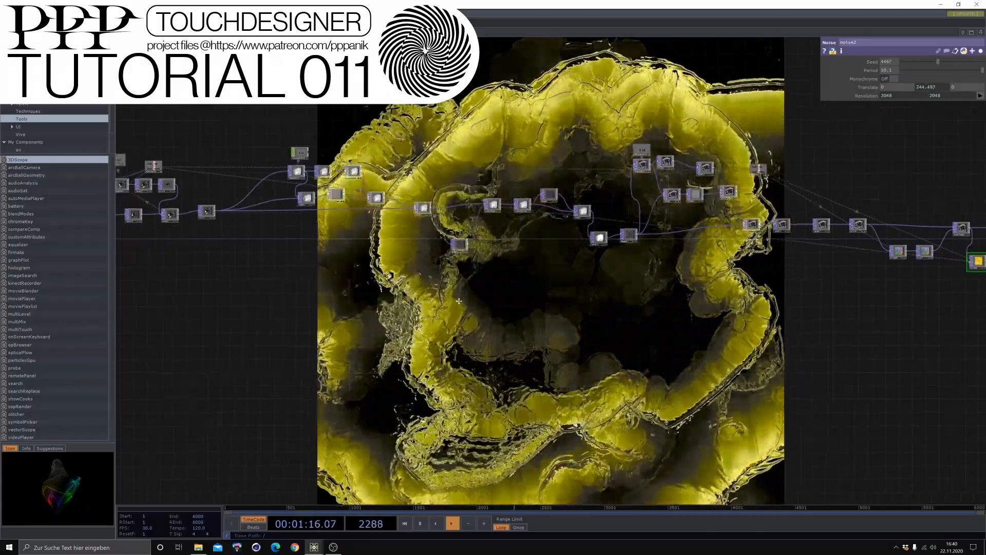
left_click_drag(425, 374, 642, 434)
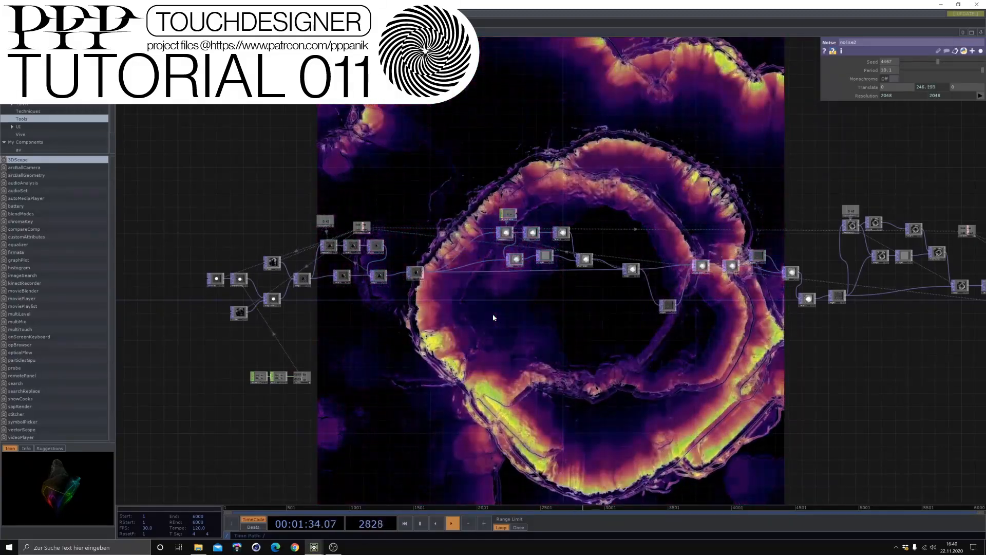
scroll(737, 329, "down", 3)
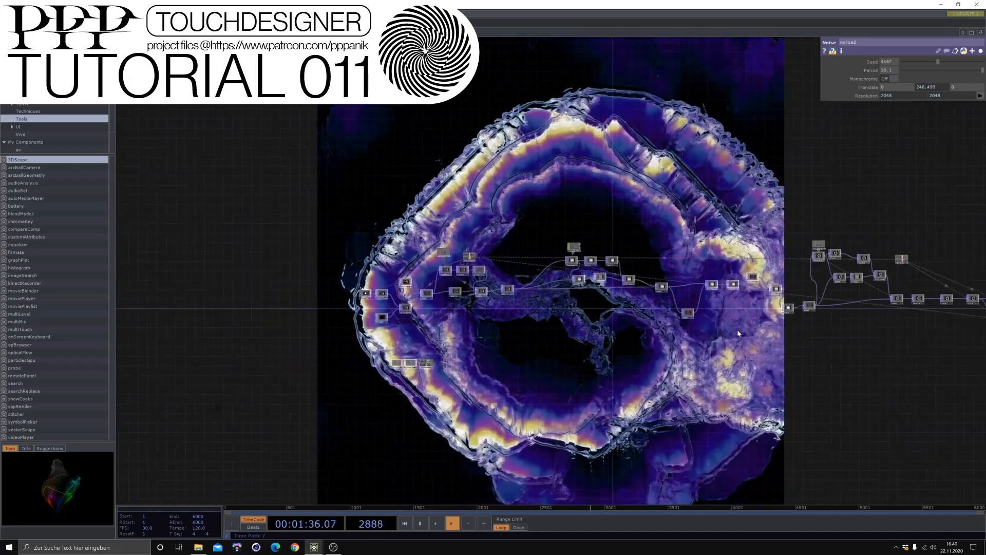
left_click_drag(738, 330, 567, 331)
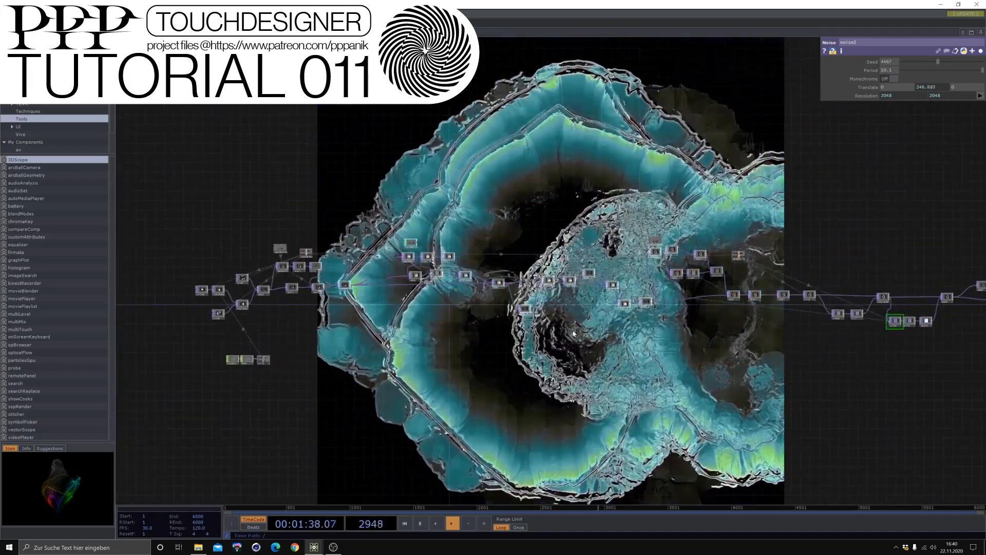
scroll(572, 332, "down", 3)
left_click_drag(650, 337, 597, 337)
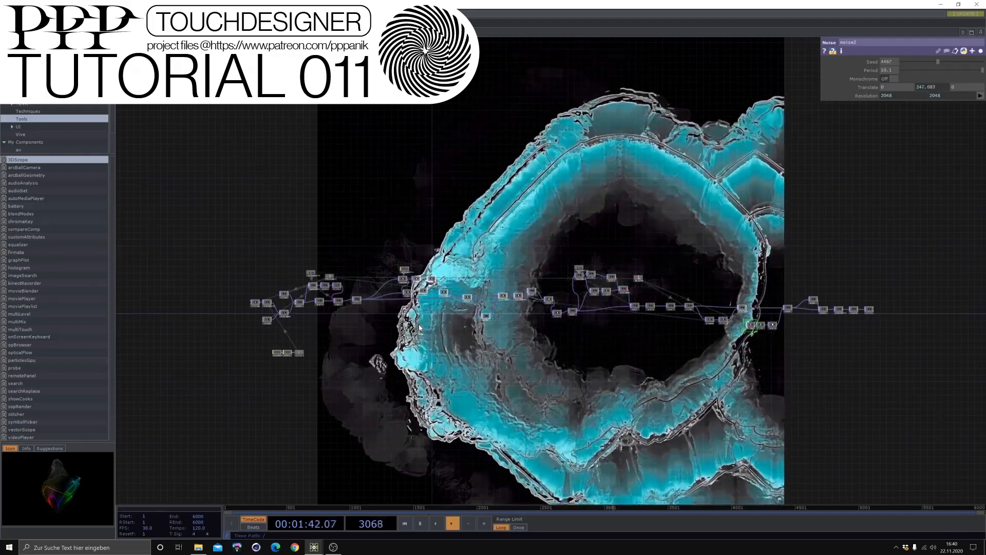
scroll(386, 322, "up", 2)
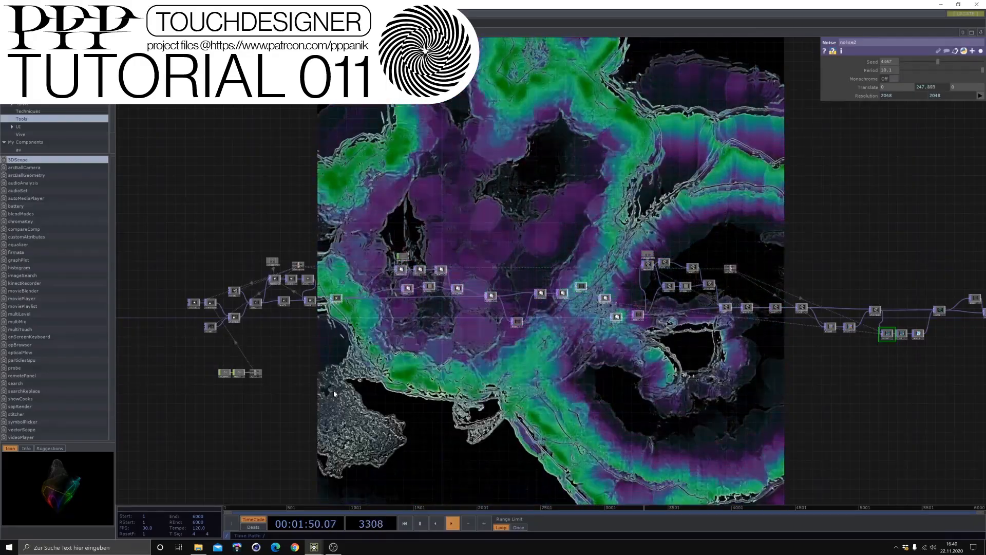
left_click_drag(340, 347, 369, 347)
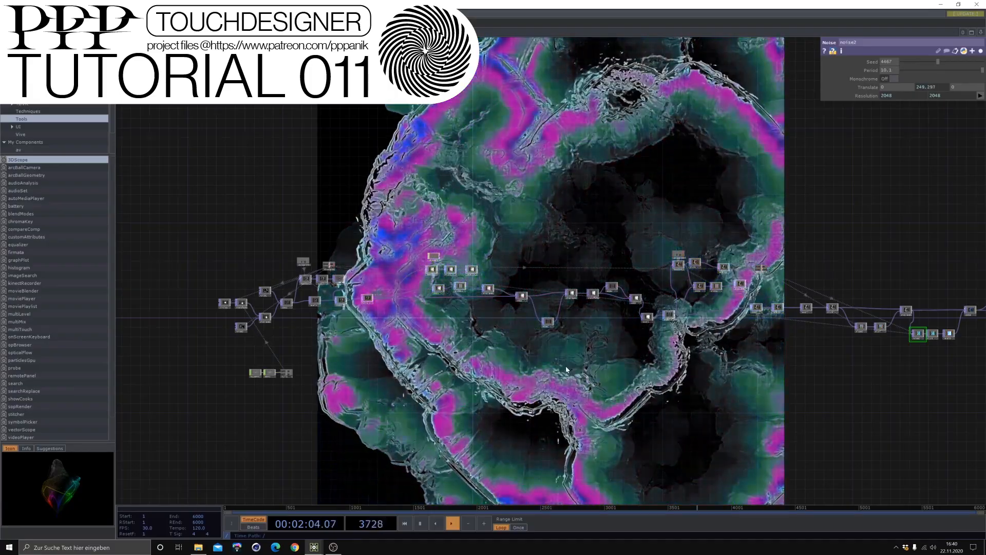
scroll(570, 339, "up", 3)
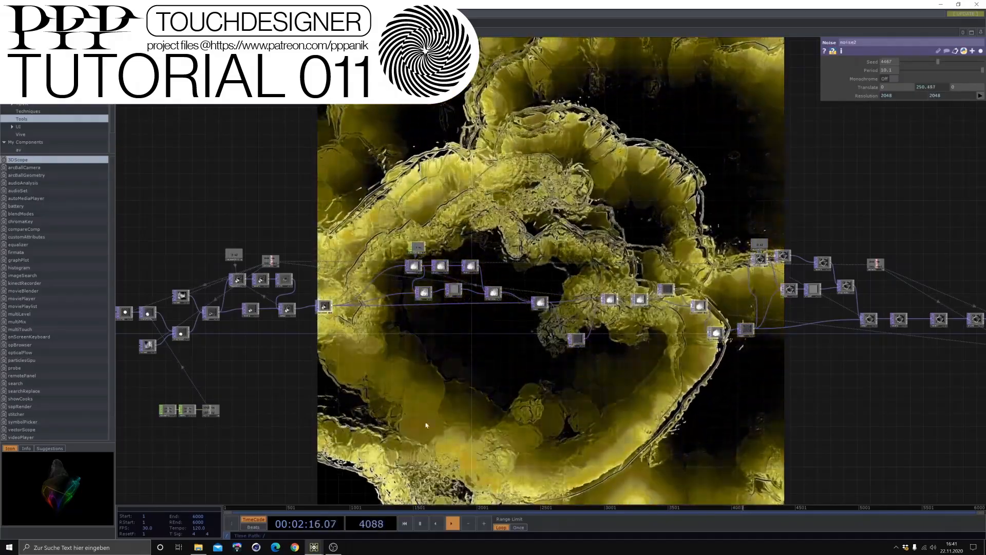
left_click_drag(582, 390, 393, 391)
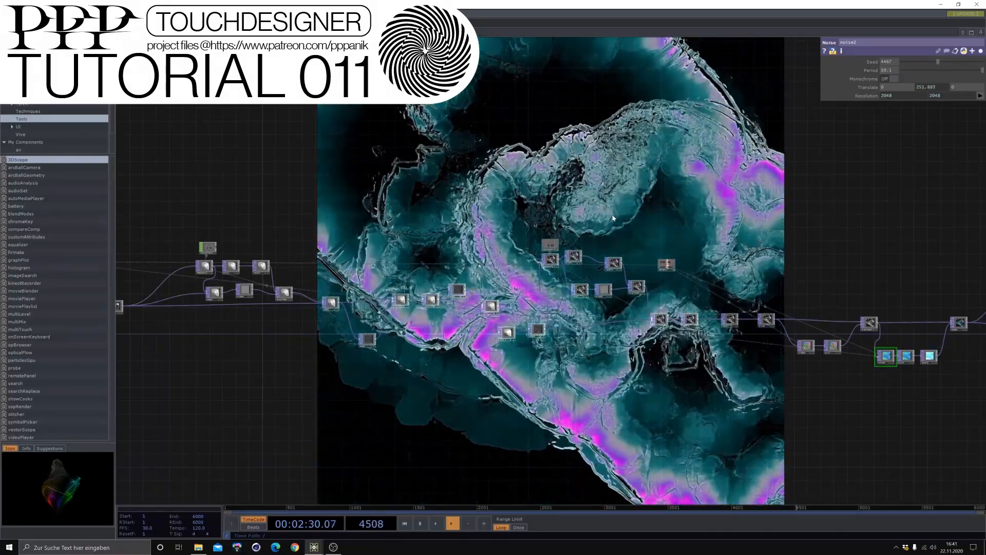
left_click_drag(591, 205, 429, 169)
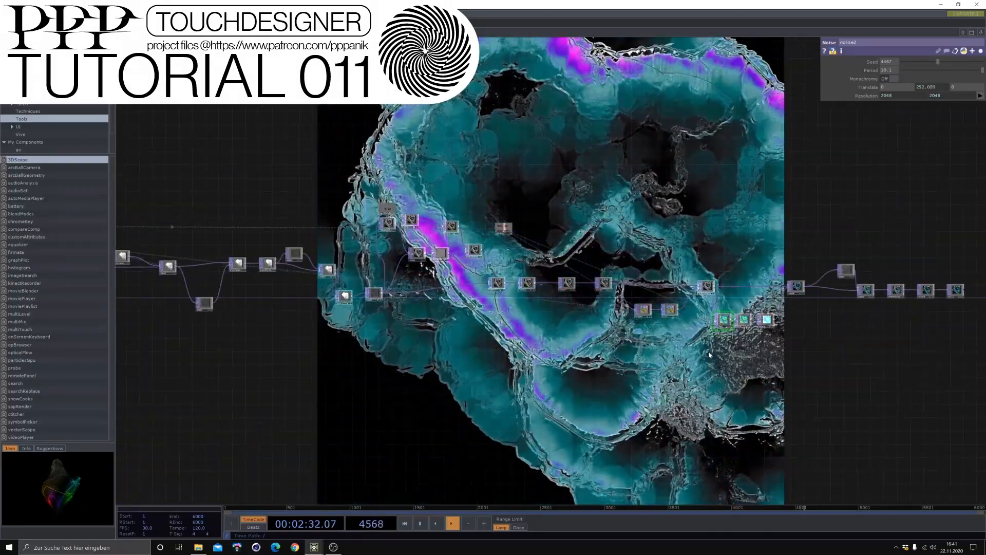
left_click_drag(758, 260, 594, 251)
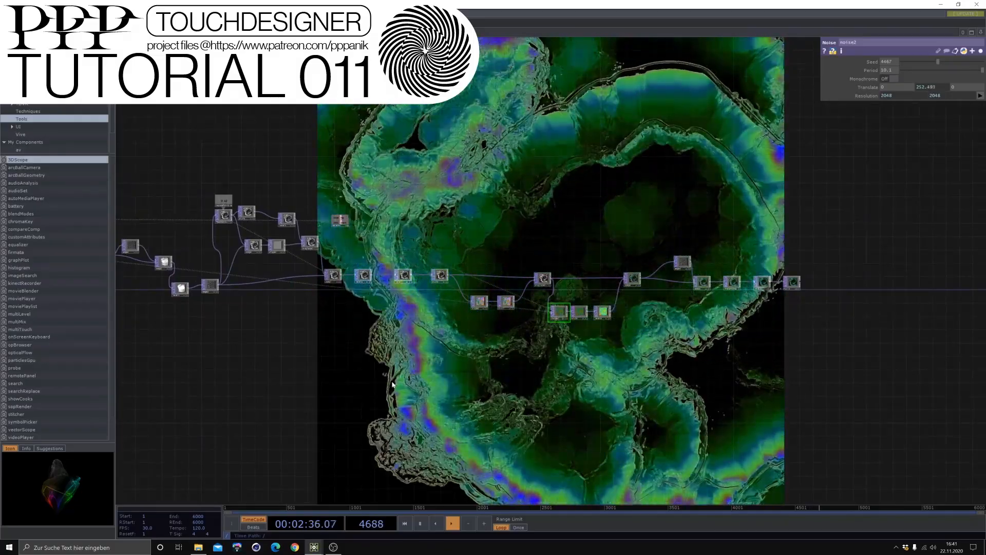
left_click_drag(590, 339, 522, 327)
scroll(664, 273, "up", 3)
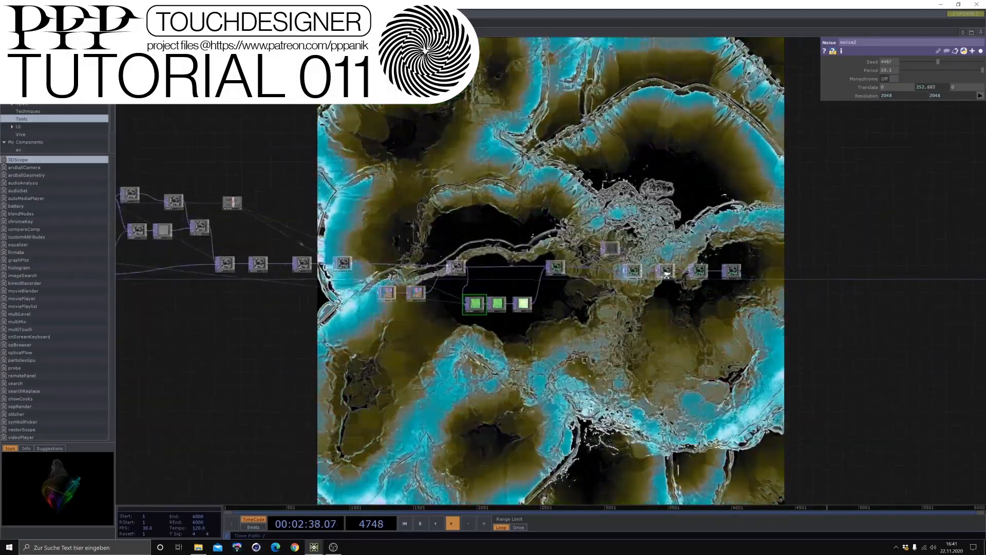
Examine the last nodes of the finished chain up close, including the edge, composite, transform, level and null2 nodes.
scroll(692, 258, "up", 3)
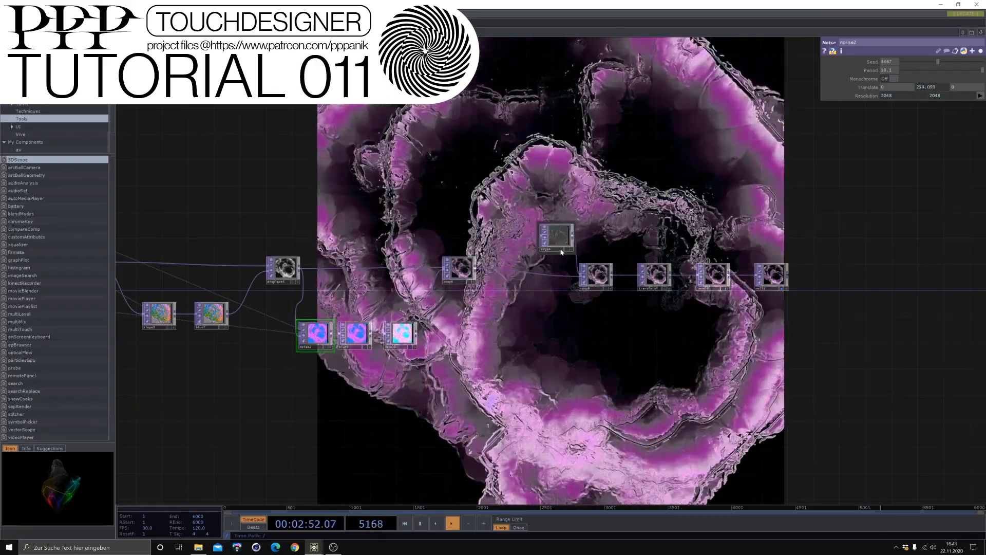
scroll(578, 267, "up", 3)
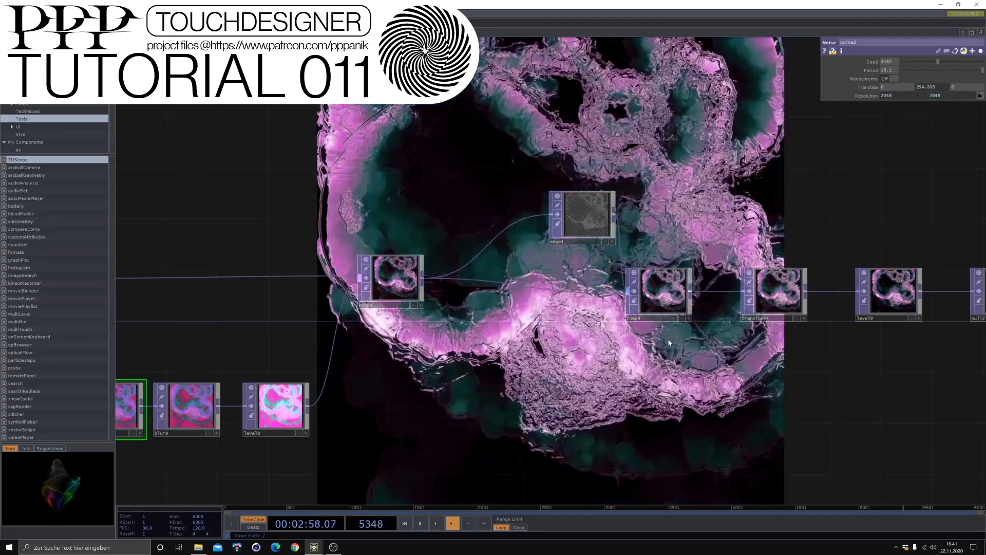
left_click_drag(660, 245, 517, 267)
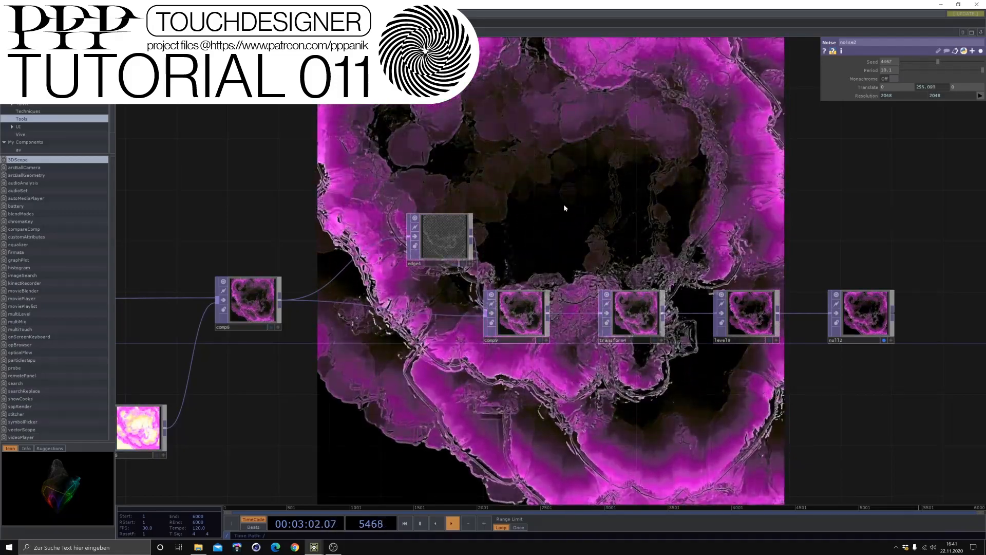
scroll(563, 205, "down", 2)
scroll(575, 188, "down", 2)
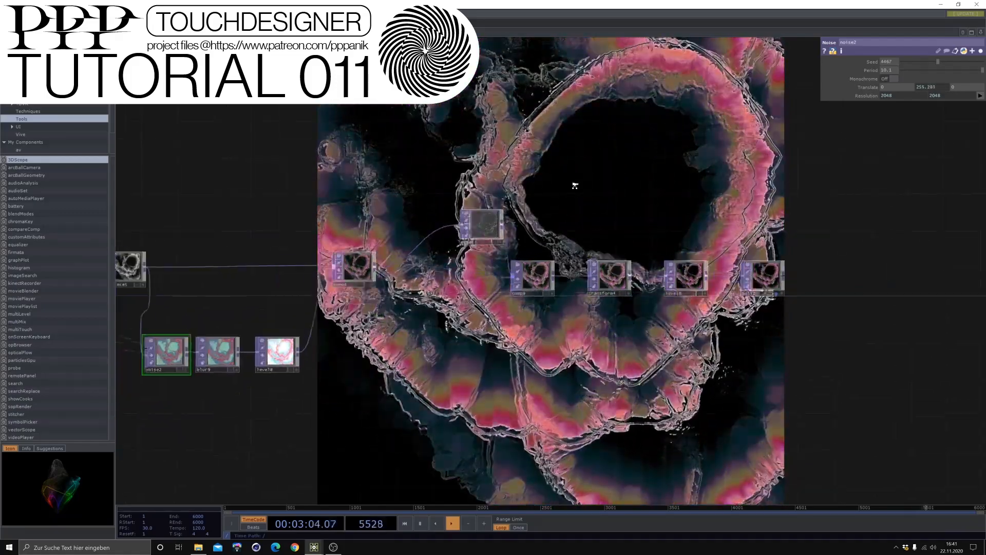
scroll(562, 318, "down", 1)
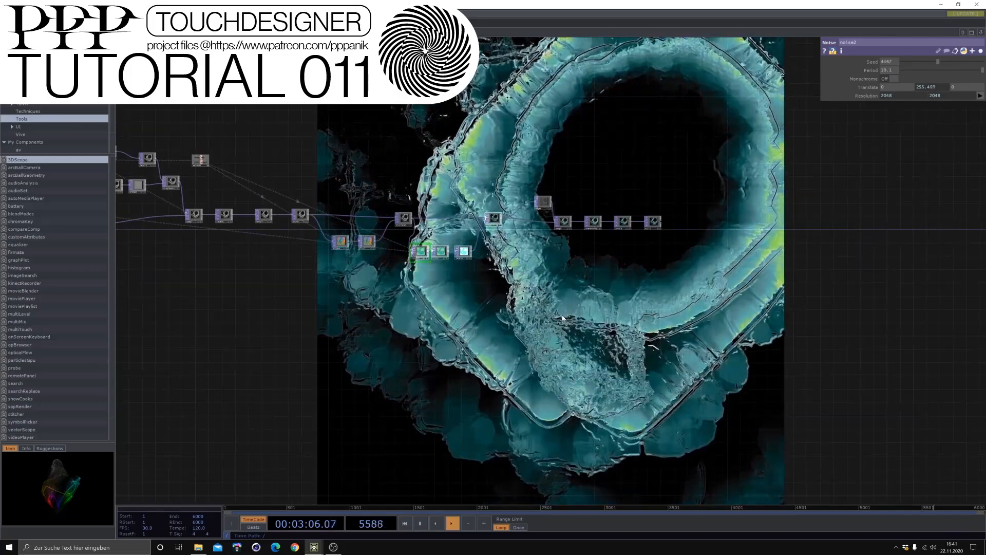
left_click_drag(347, 349, 583, 316)
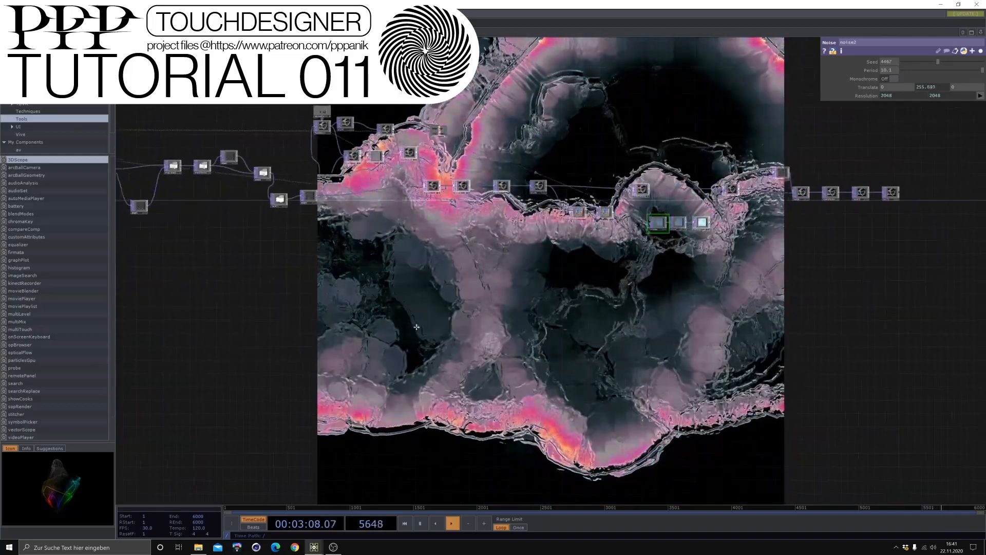
left_click_drag(369, 324, 523, 325)
scroll(523, 325, "down", 2)
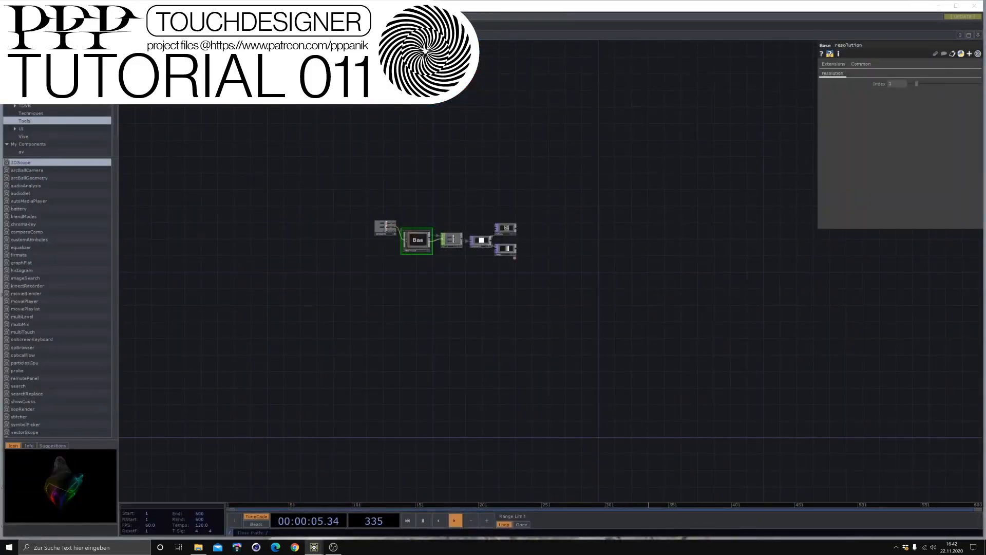
Open the resolution Base component in the starter network and inspect its tv, square and tv1 aspect-ratio constants.
left_click_drag(362, 261, 320, 204)
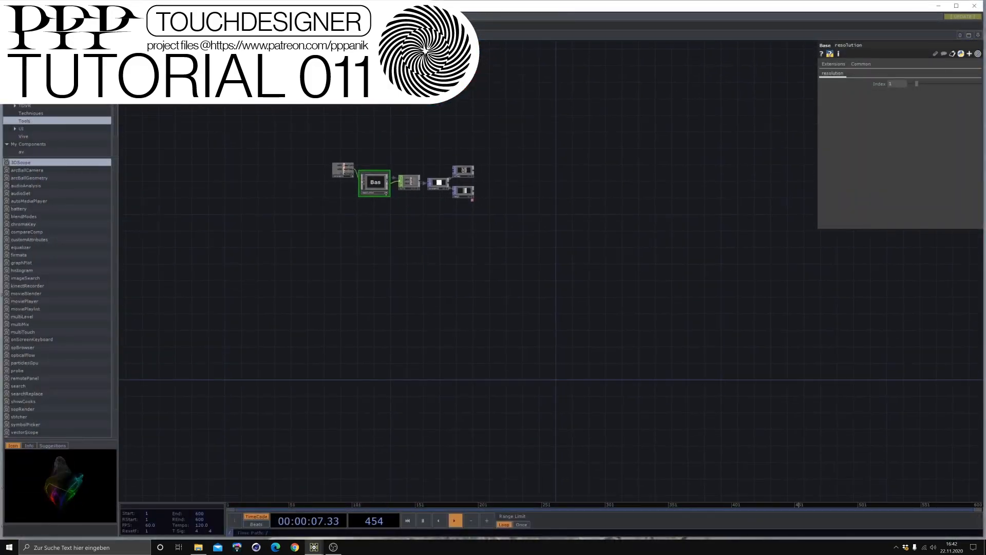
scroll(360, 244, "up", 3)
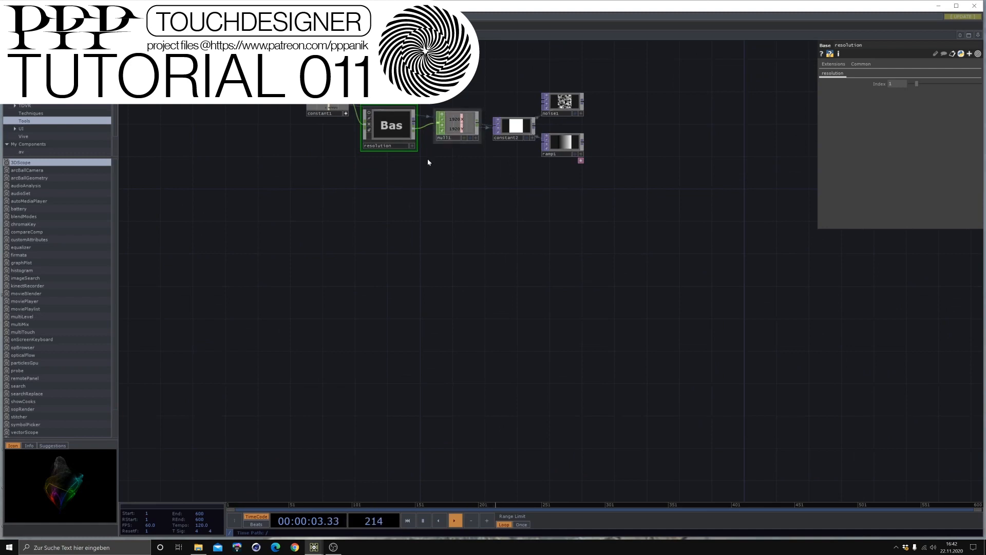
left_click_drag(468, 209, 285, 186)
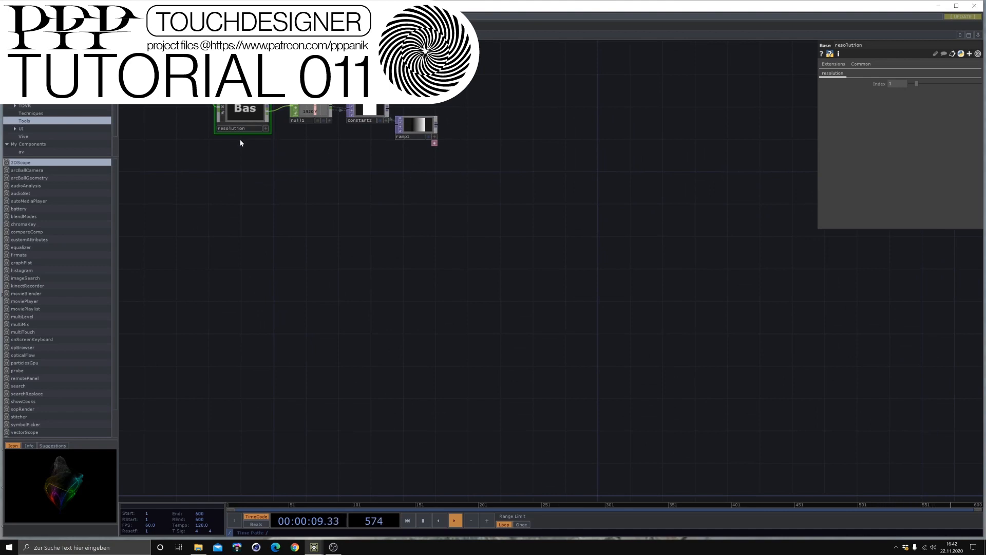
left_click_drag(342, 188, 474, 246)
scroll(490, 121, "up", 2)
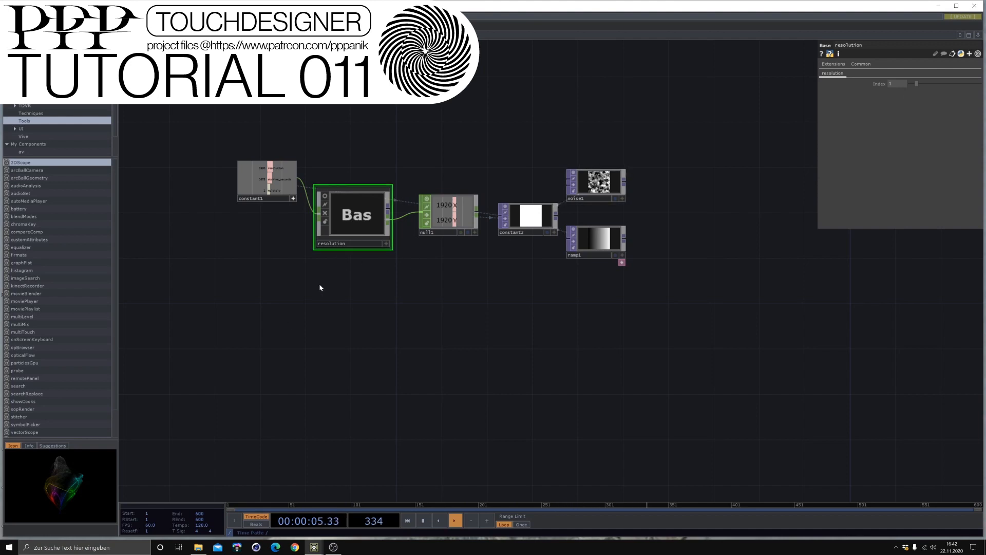
double_click(352, 205)
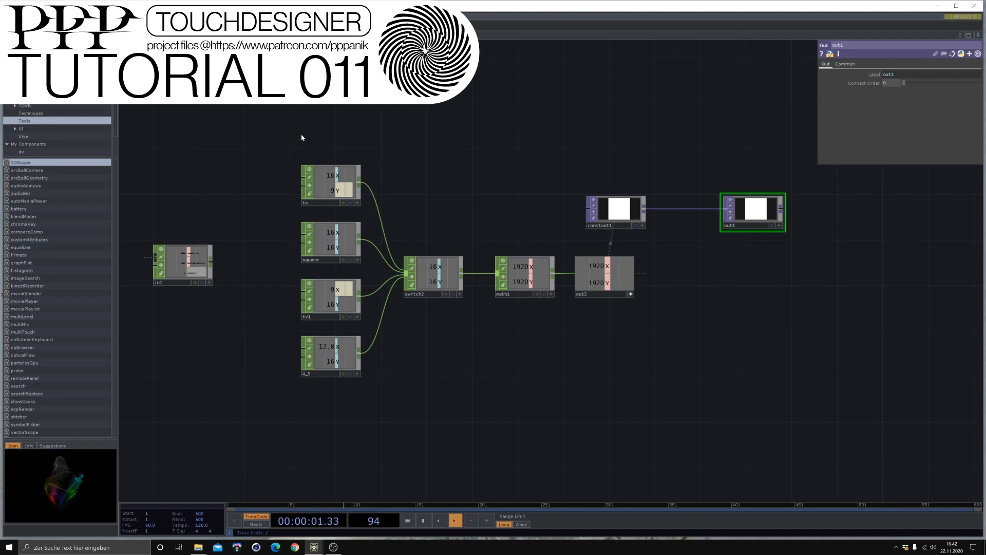
left_click(331, 185)
left_click(342, 237)
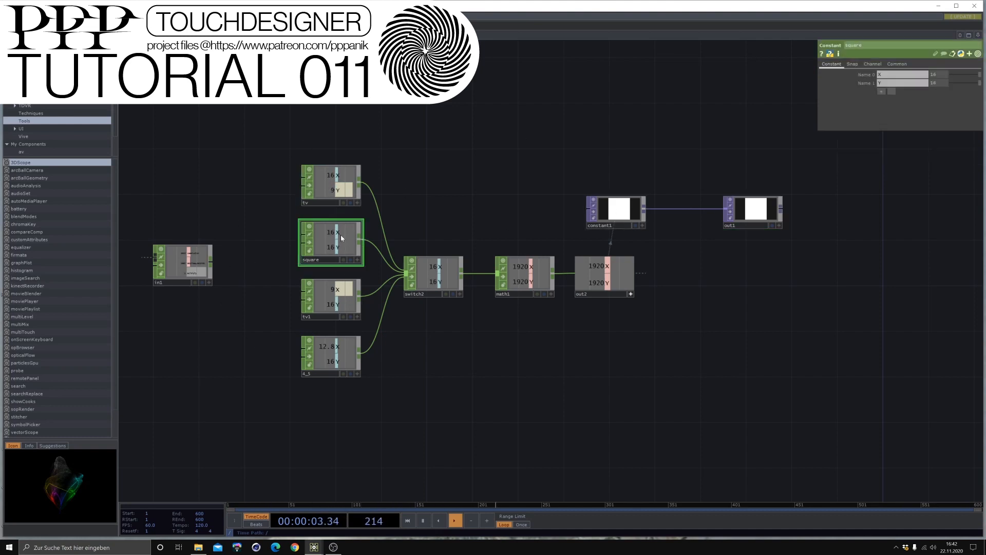
left_click(325, 191)
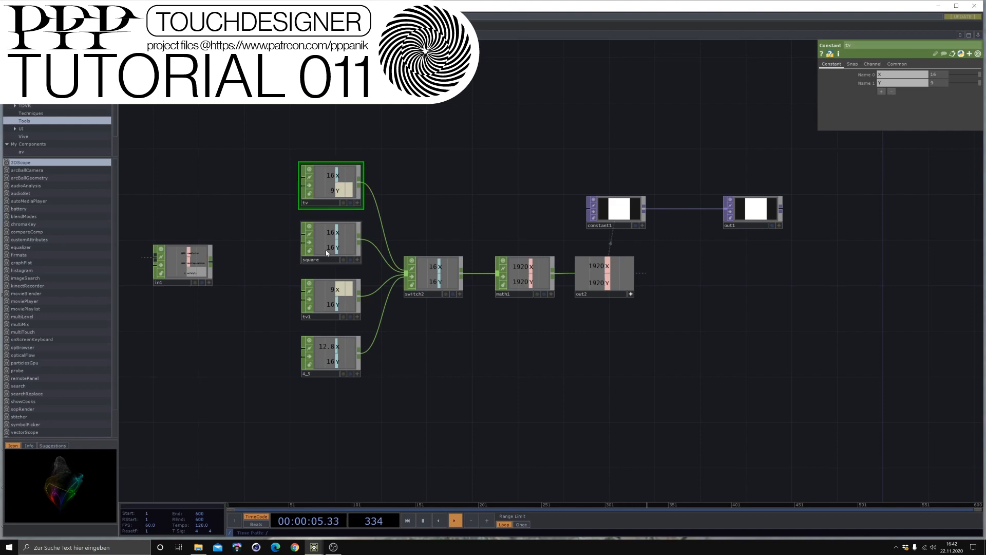
left_click(329, 303)
Return to the parent network and show the constant2 node as the network background.
scroll(514, 365, "down", 5)
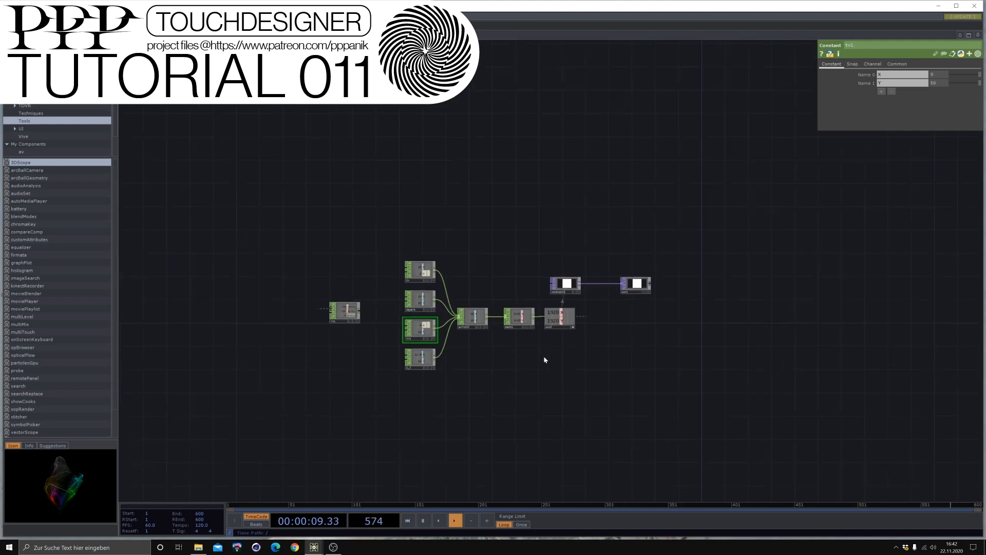
scroll(526, 396, "down", 10)
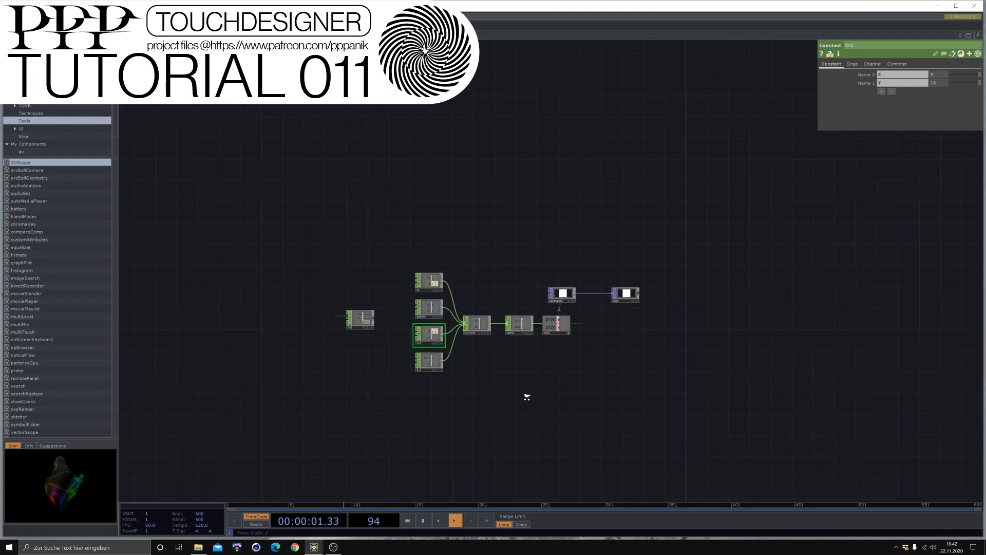
scroll(519, 266, "down", 3)
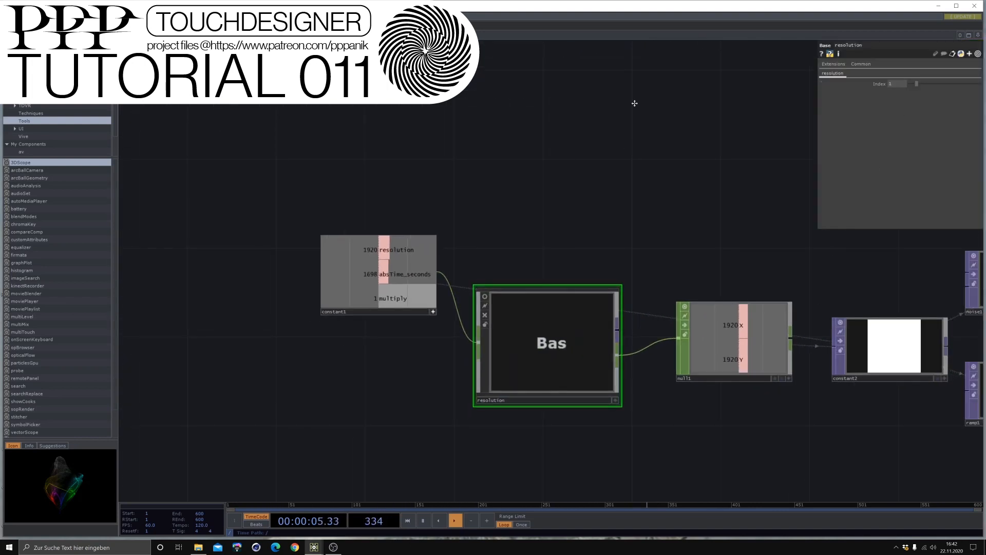
left_click_drag(634, 104, 464, 97)
left_click_drag(677, 269, 592, 245)
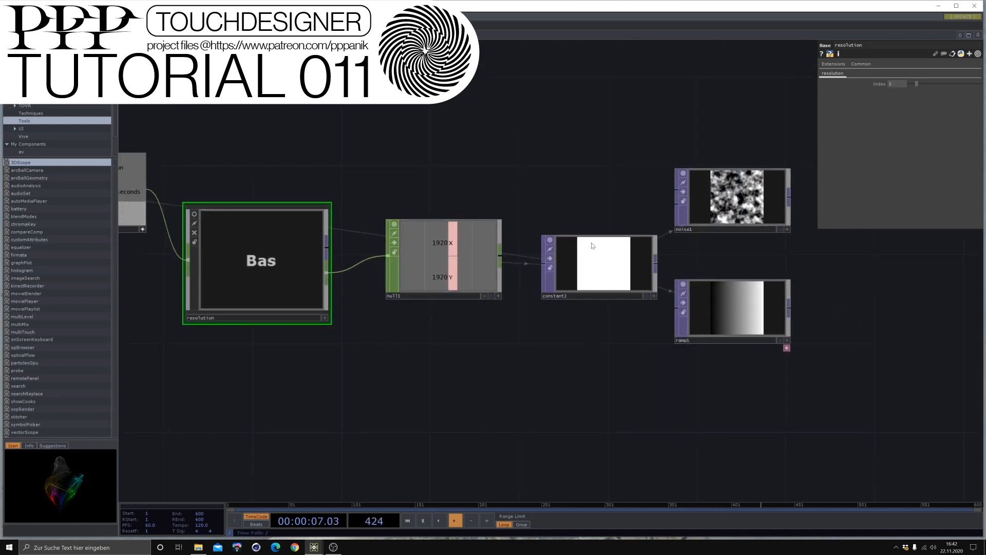
left_click(648, 295)
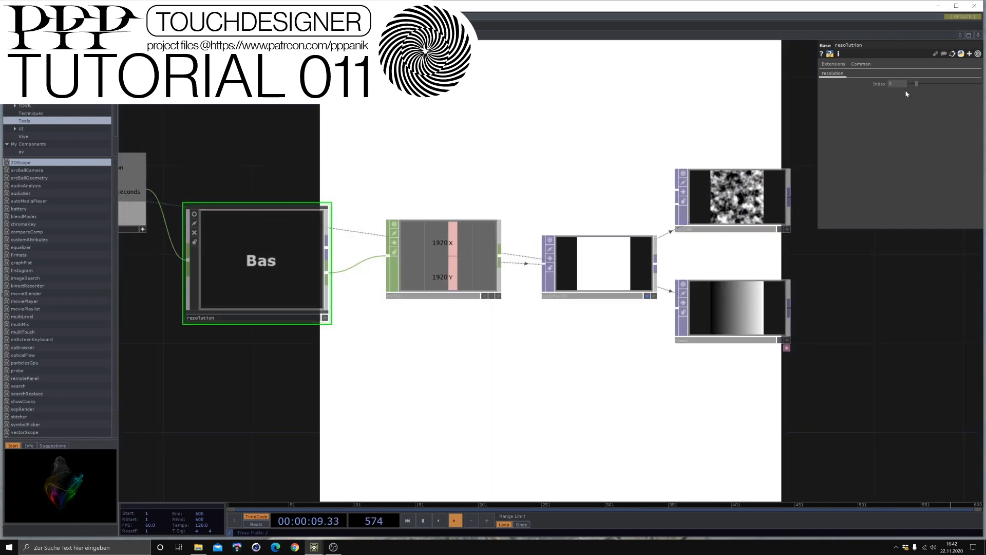
Switch the resolution component's Index so the canvas becomes 1080 by 1920, and return it to 1 for the square format.
mouse_move(918, 84)
left_mouse_down()
mouse_move(948, 81)
mouse_move(912, 86)
mouse_move(923, 86)
left_mouse_up()
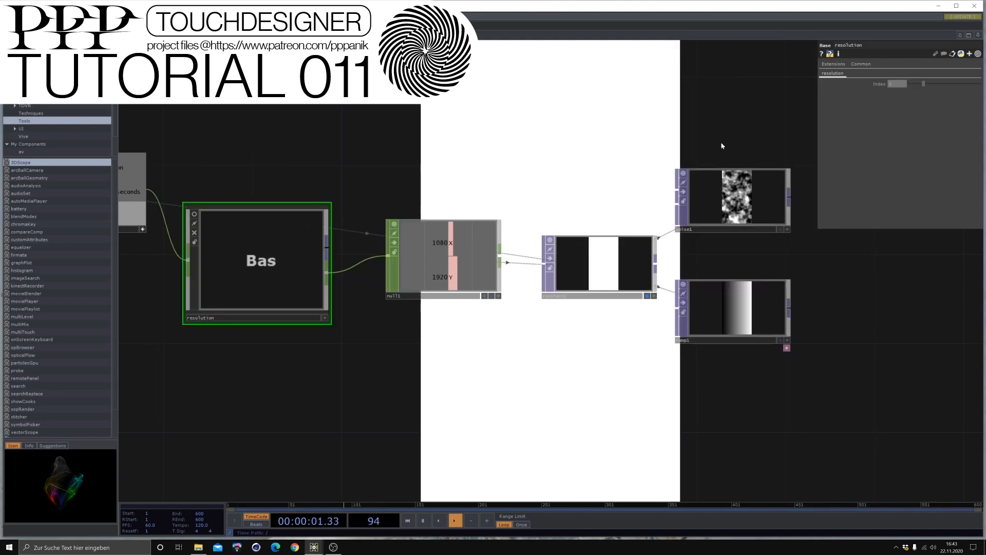
scroll(583, 335, "down", 2)
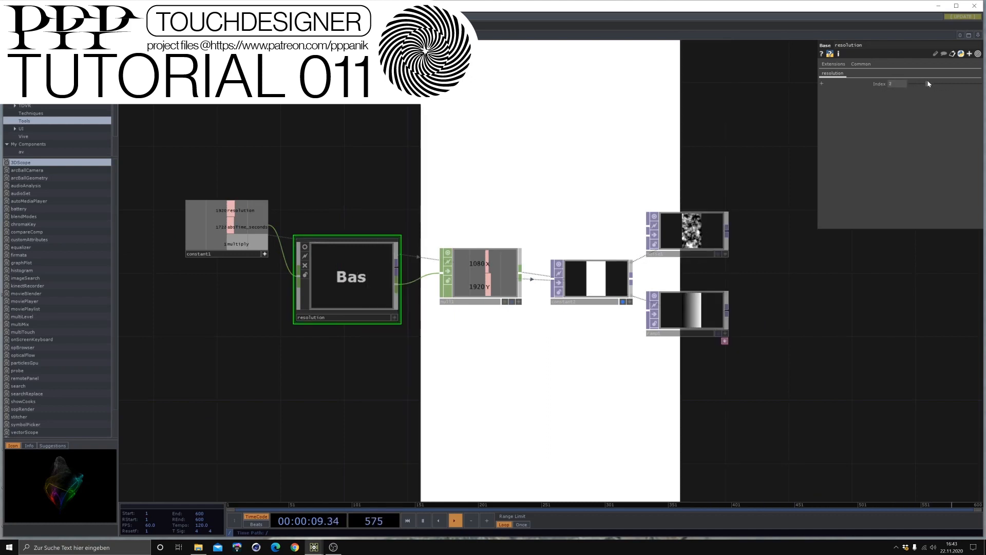
left_click_drag(923, 84, 914, 86)
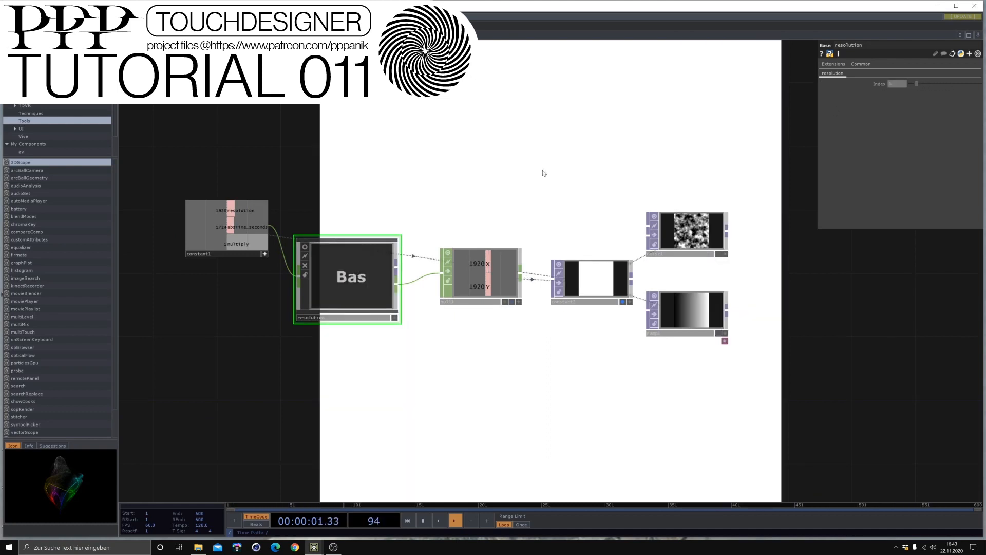
scroll(544, 173, "down", 4)
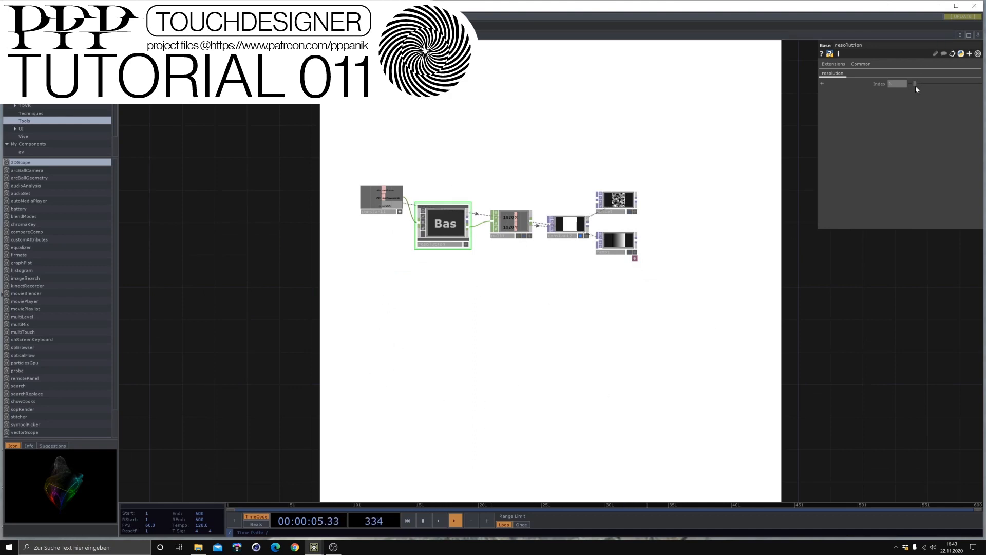
mouse_move(915, 85)
left_mouse_down()
mouse_move(927, 89)
mouse_move(919, 86)
left_mouse_up()
scroll(409, 200, "up", 4)
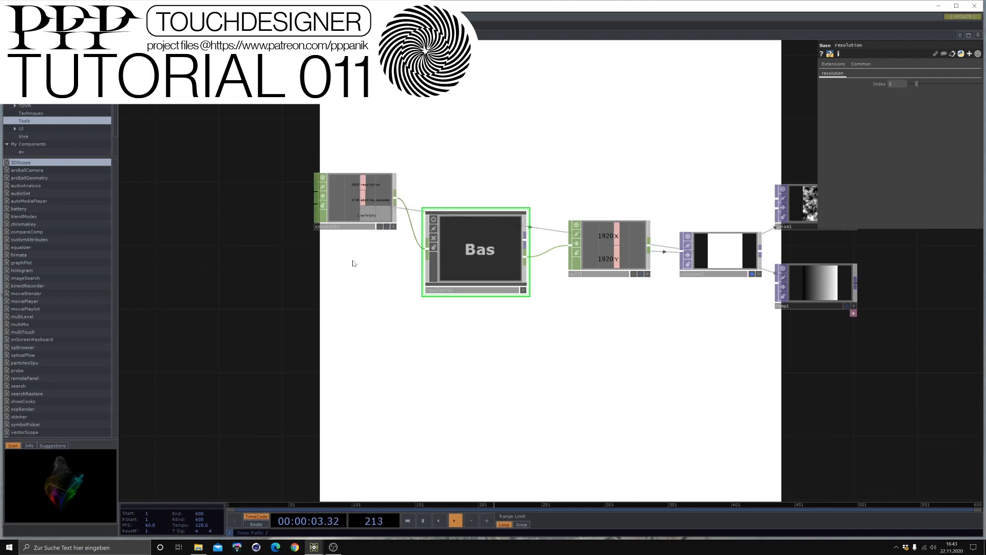
Set the multiply channel of constant1 to 2 and check the output resolution of the constant2 node.
scroll(352, 199, "up", 4)
left_click(366, 244)
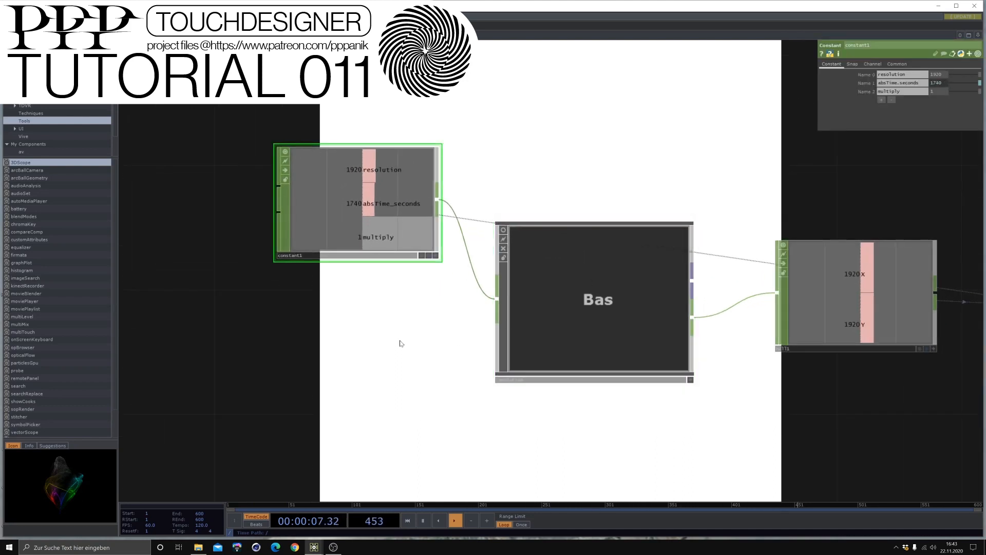
left_click_drag(736, 424, 618, 429)
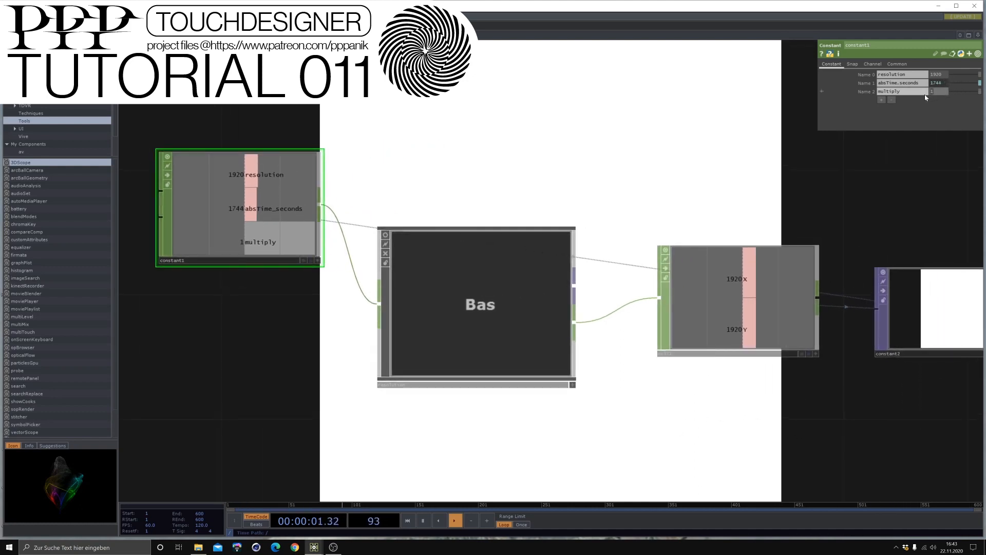
key("Return")
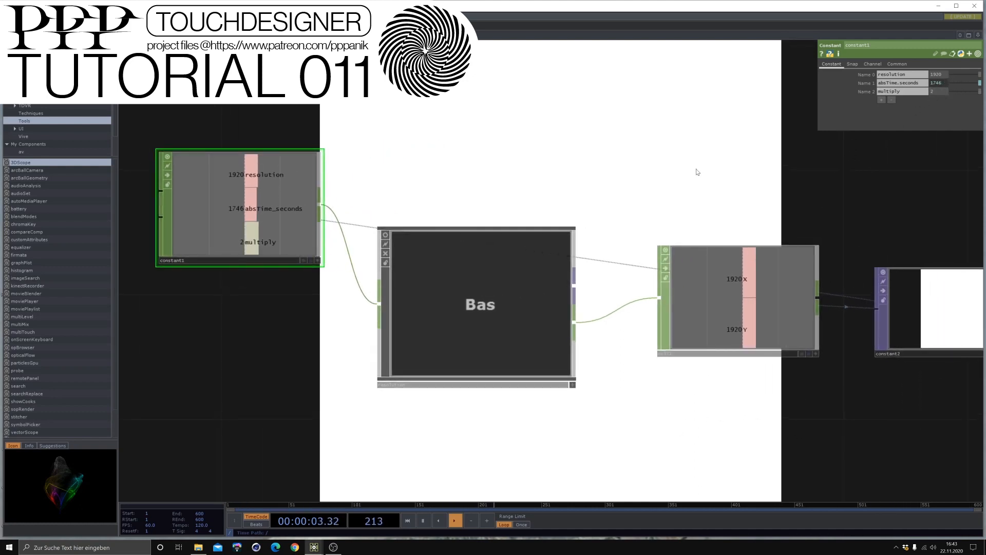
left_click_drag(703, 199, 465, 194)
left_click(719, 308)
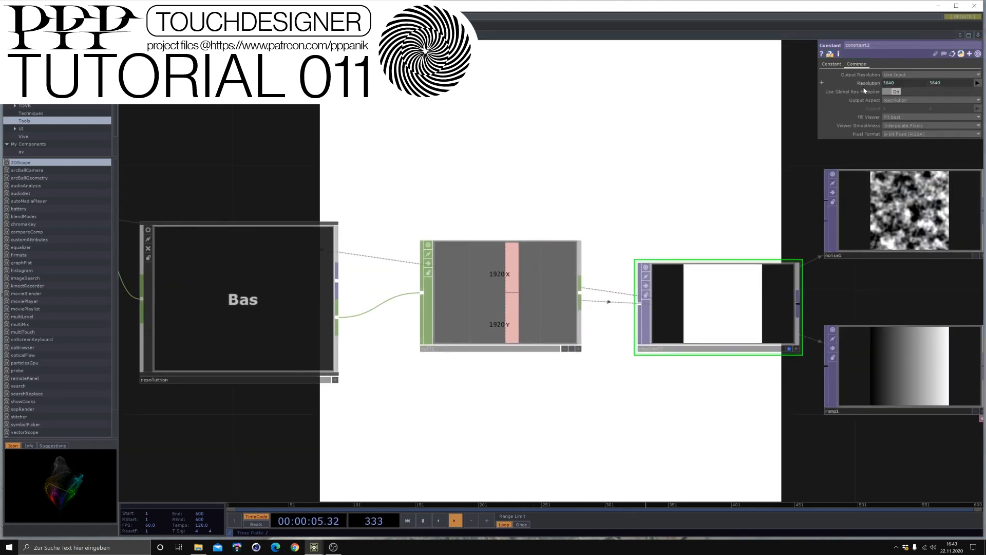
Return the multiply channel of constant1 to 1 and check the constant2 resolution again.
left_click_drag(561, 149, 653, 134)
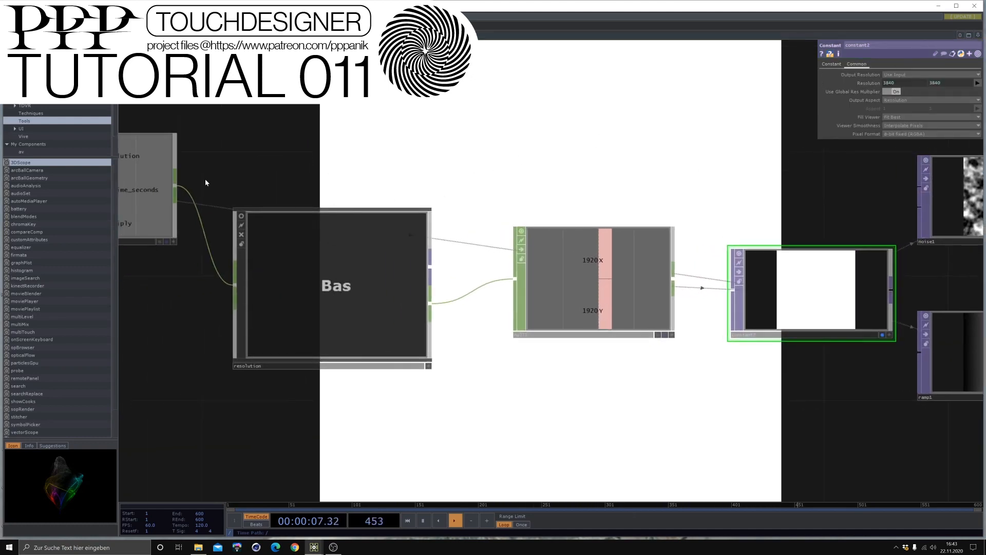
left_click_drag(205, 179, 271, 187)
left_click(142, 191)
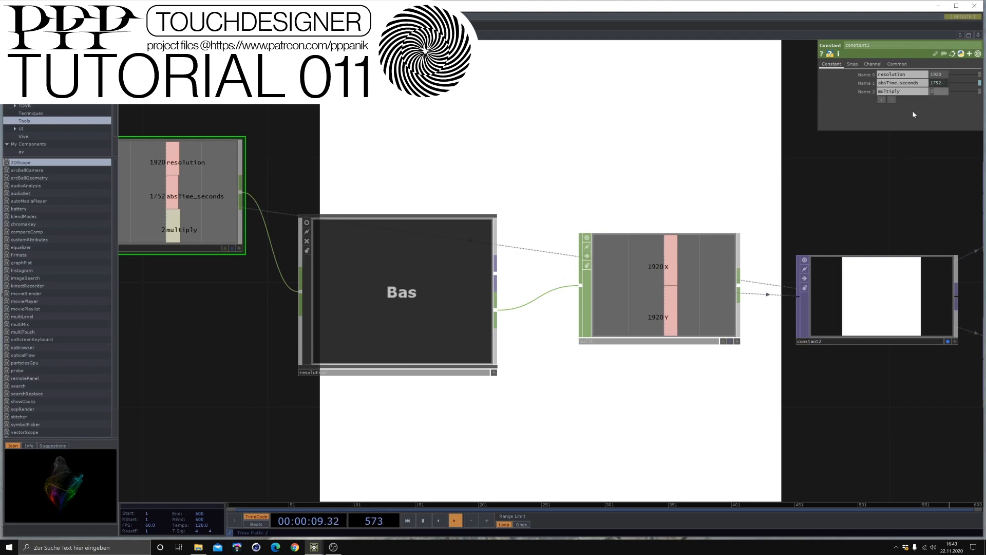
type("1")
key("Return")
left_click(896, 286)
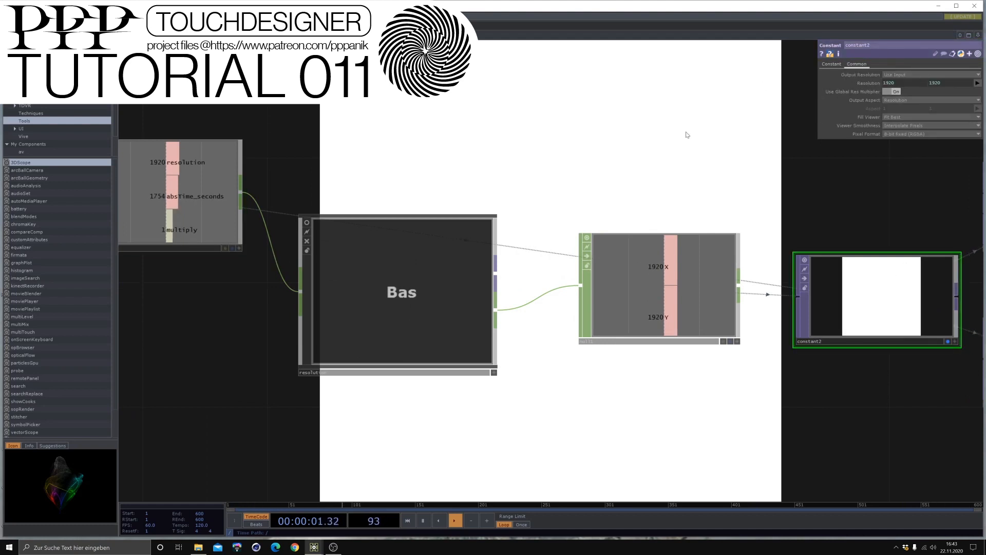
Turn off the network background display of the constant2 node.
scroll(579, 207, "down", 3)
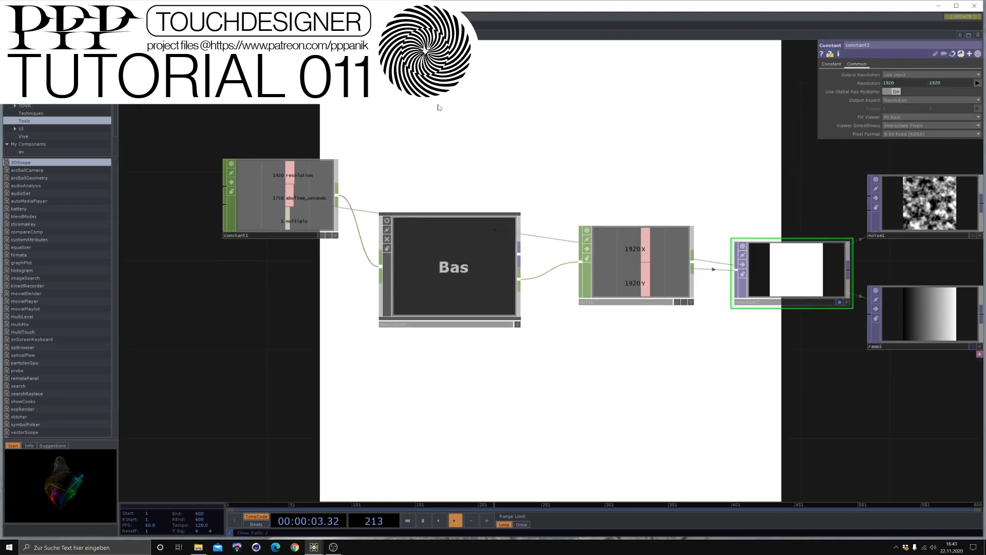
left_click_drag(692, 420, 630, 411)
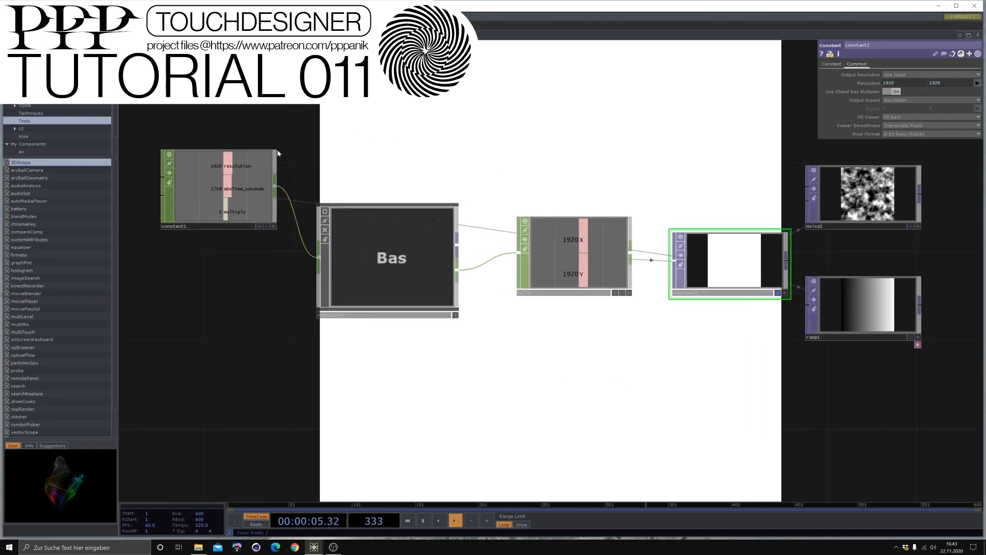
left_click(372, 304)
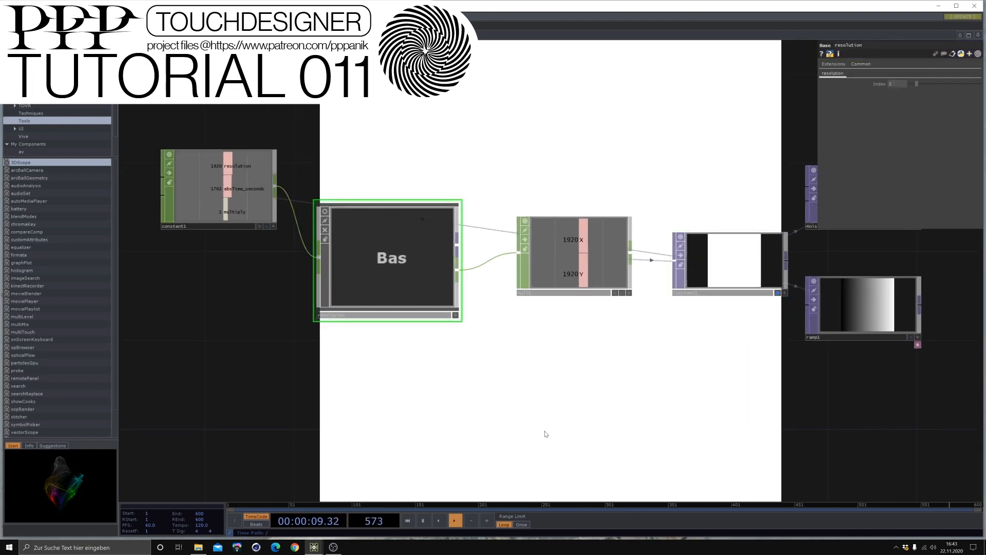
scroll(570, 393, "down", 3)
left_click_drag(636, 357, 560, 253)
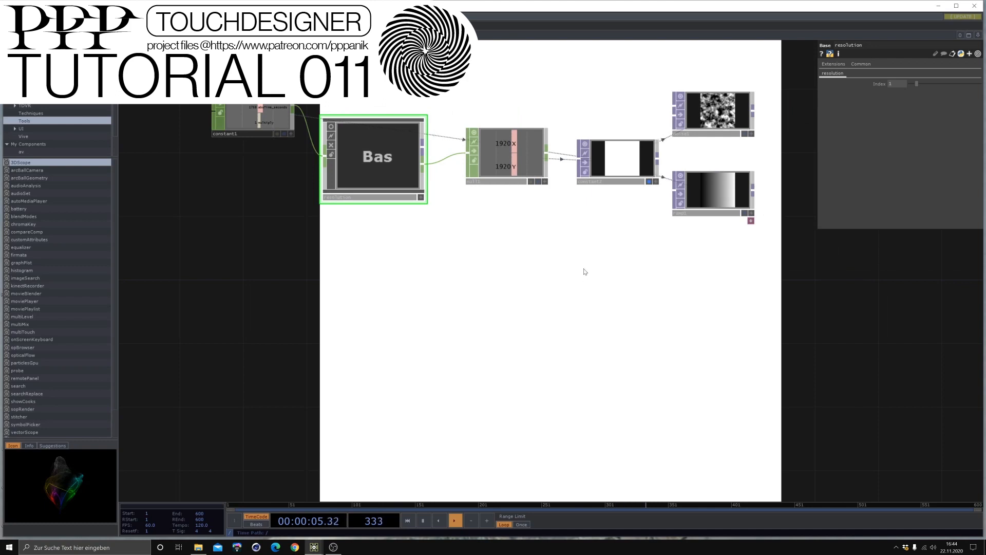
left_click_drag(584, 271, 542, 242)
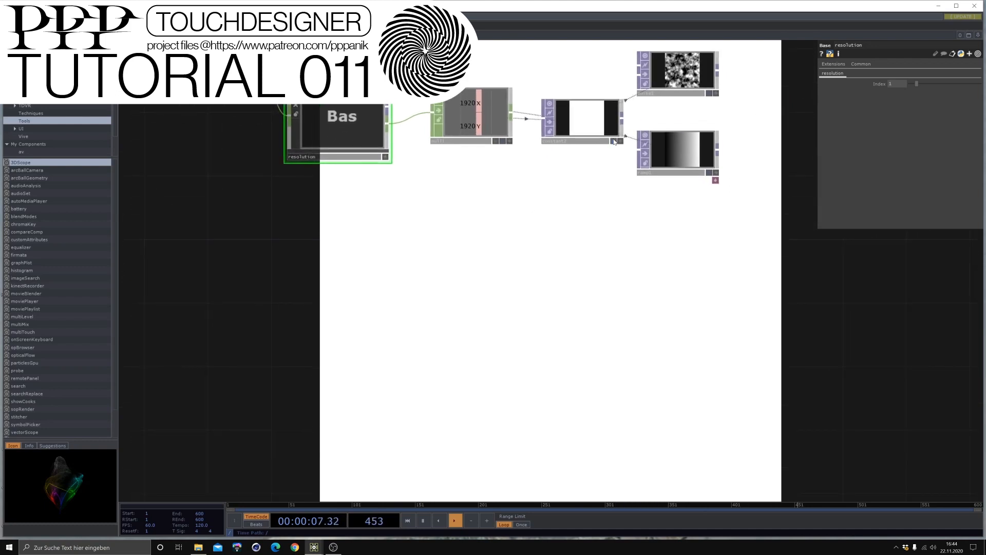
left_click(614, 142)
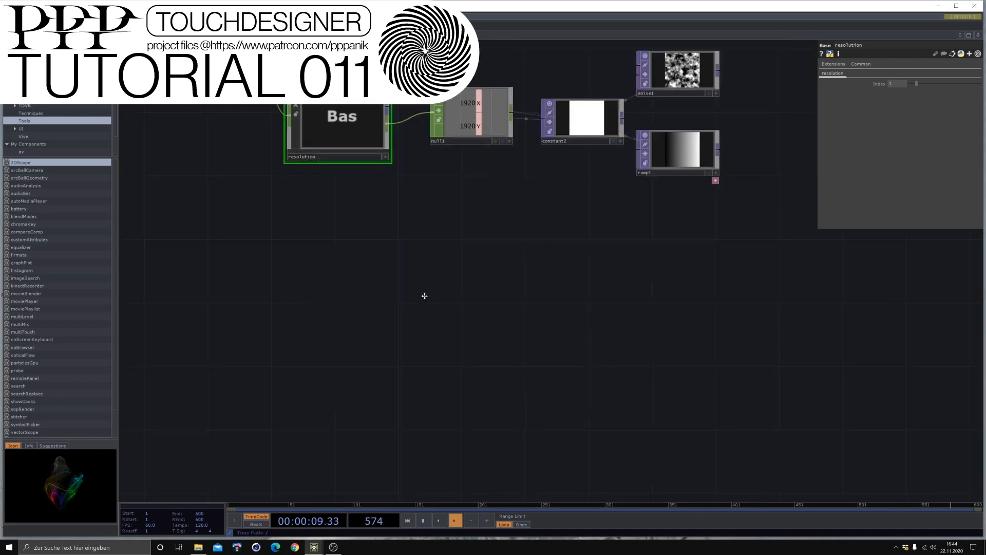
Add a Circle TOP in the empty network area below the resolution component.
left_click_drag(424, 295, 414, 284)
left_click_drag(360, 349, 446, 329)
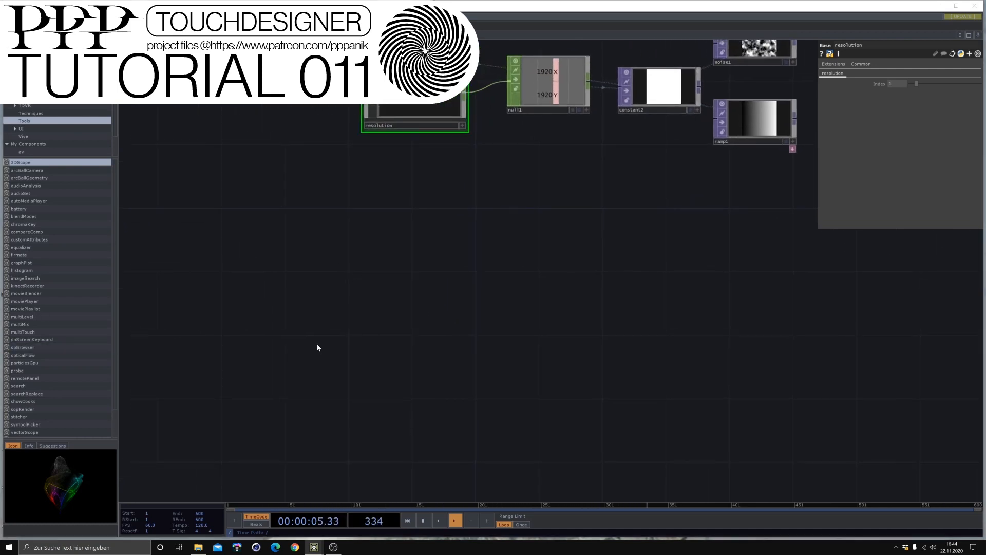
key("Tab")
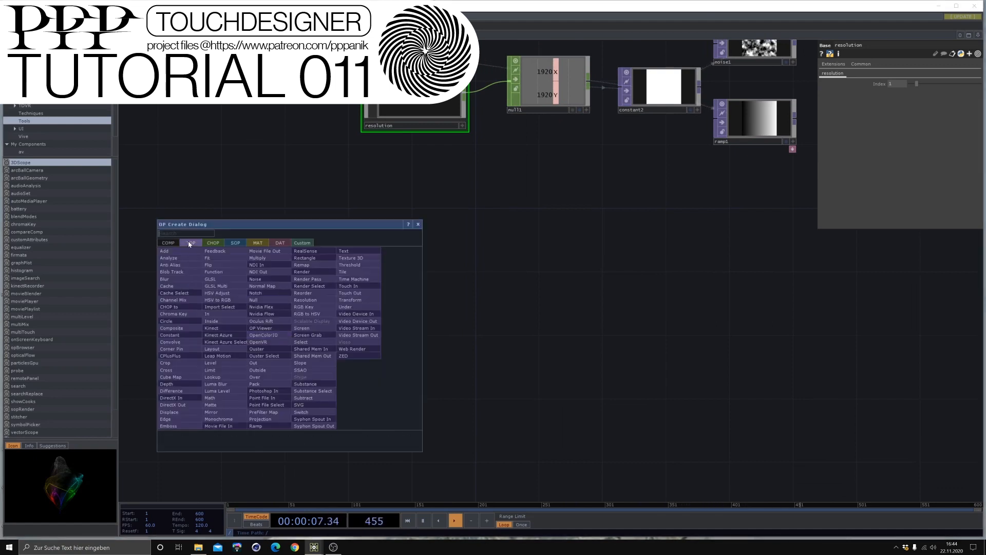
left_click(170, 322)
left_click(272, 339)
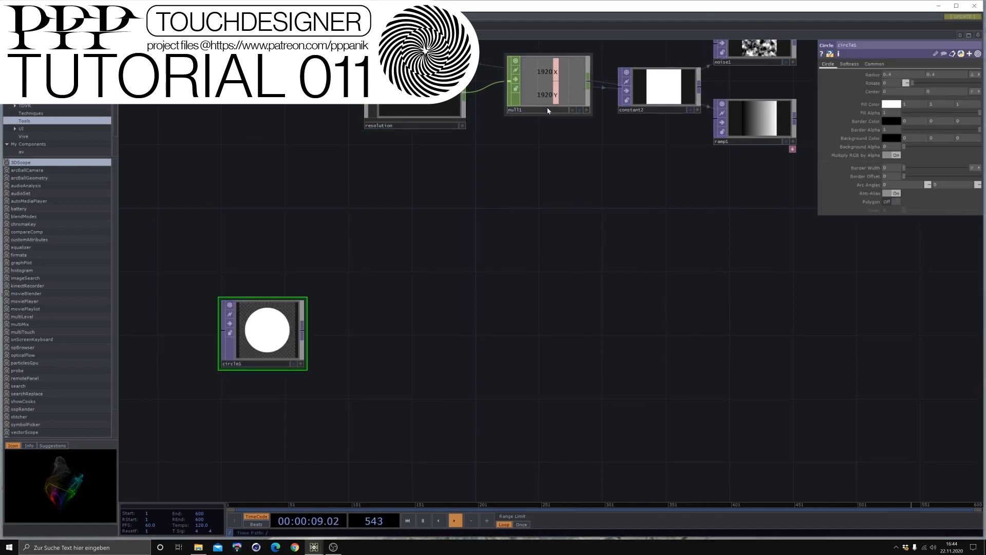
Copy the Resolution parameter of constant2 and paste it as a reference into the Resolution of circle1.
left_click(639, 92)
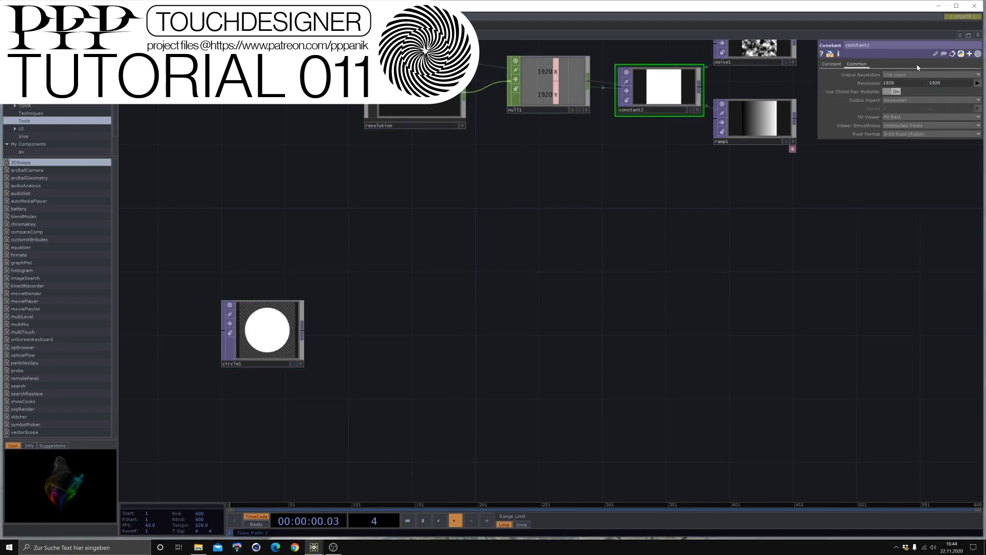
right_click(861, 82)
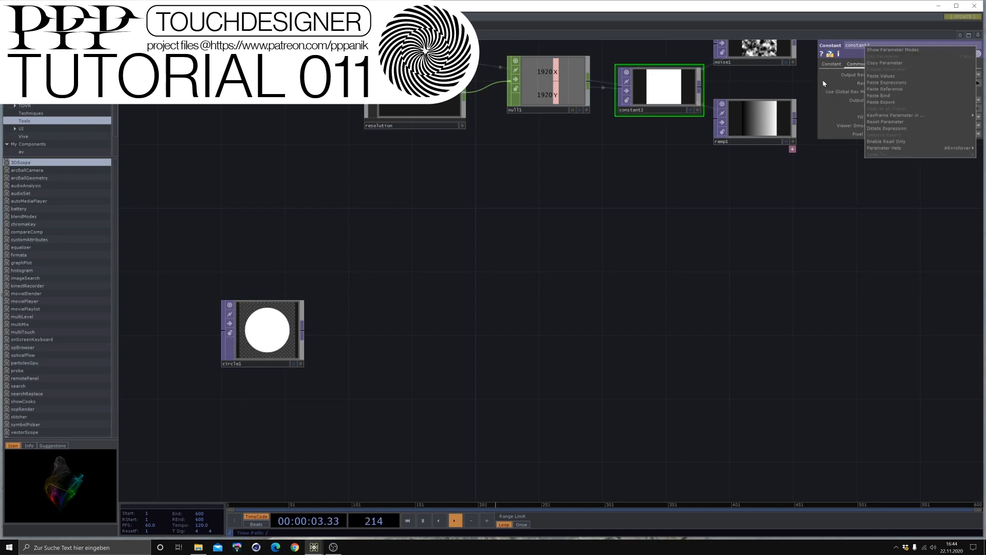
left_click(897, 89)
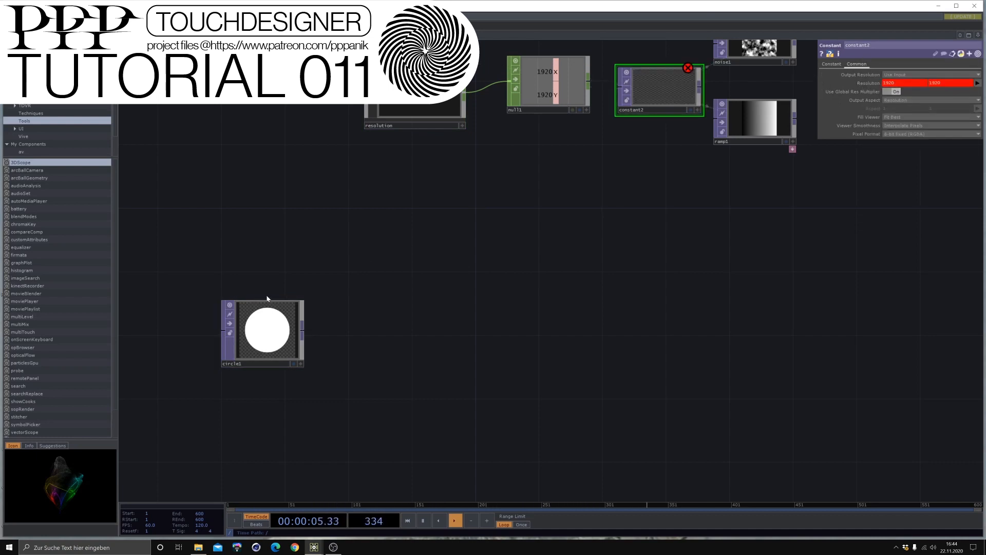
right_click(861, 84)
left_click(877, 66)
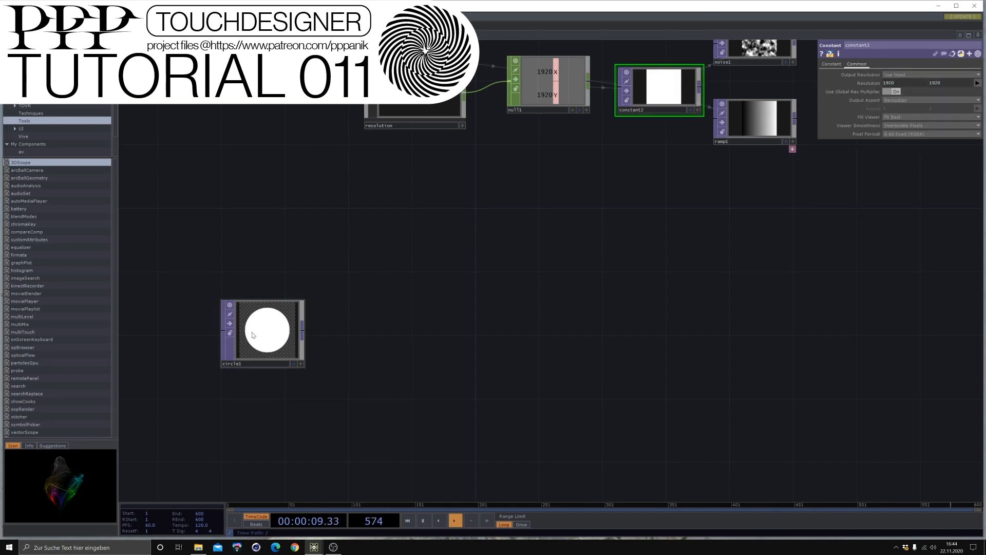
left_click(252, 335)
left_click(874, 65)
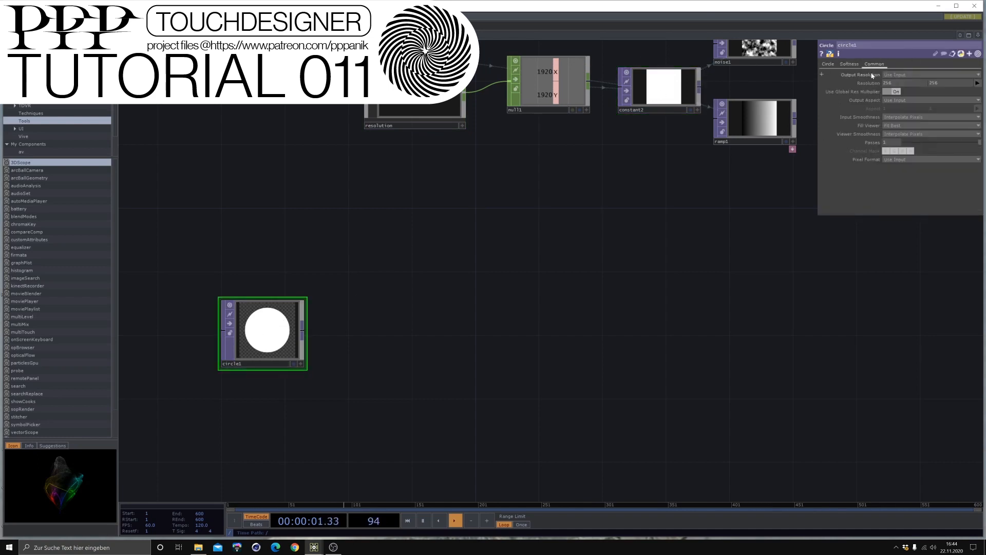
right_click(869, 83)
left_click(792, 85)
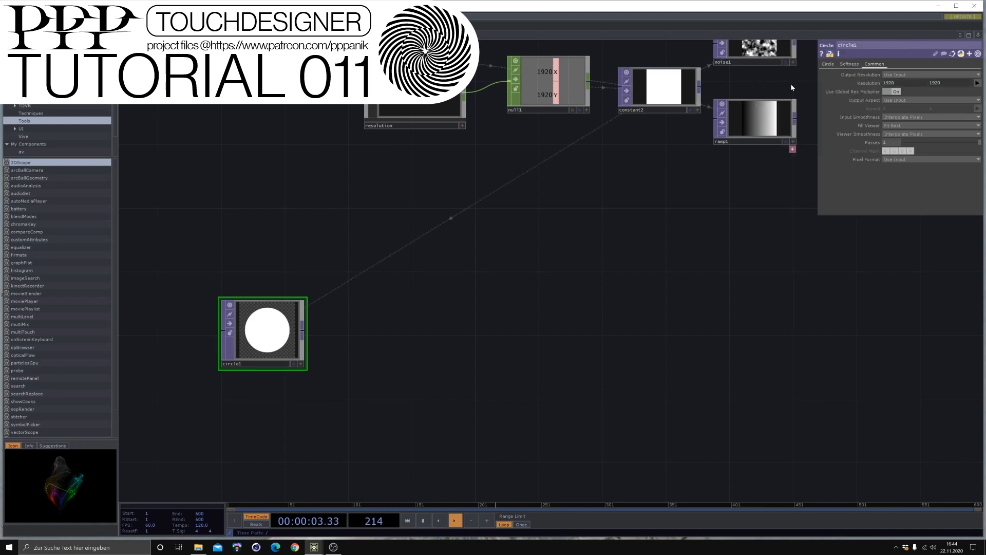
left_click_drag(585, 264, 586, 289)
left_click(419, 110)
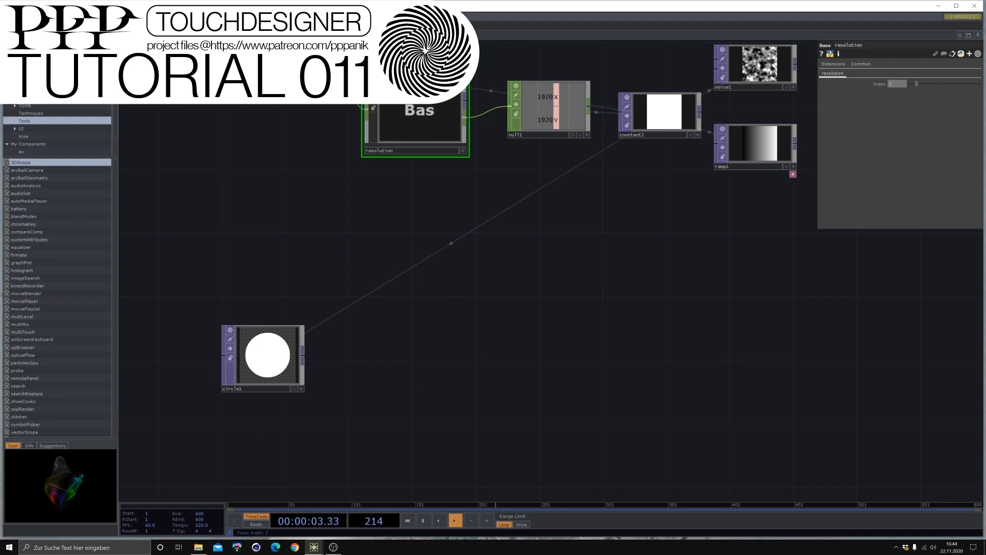
left_click_drag(470, 274, 431, 222)
left_click_drag(221, 355, 277, 296)
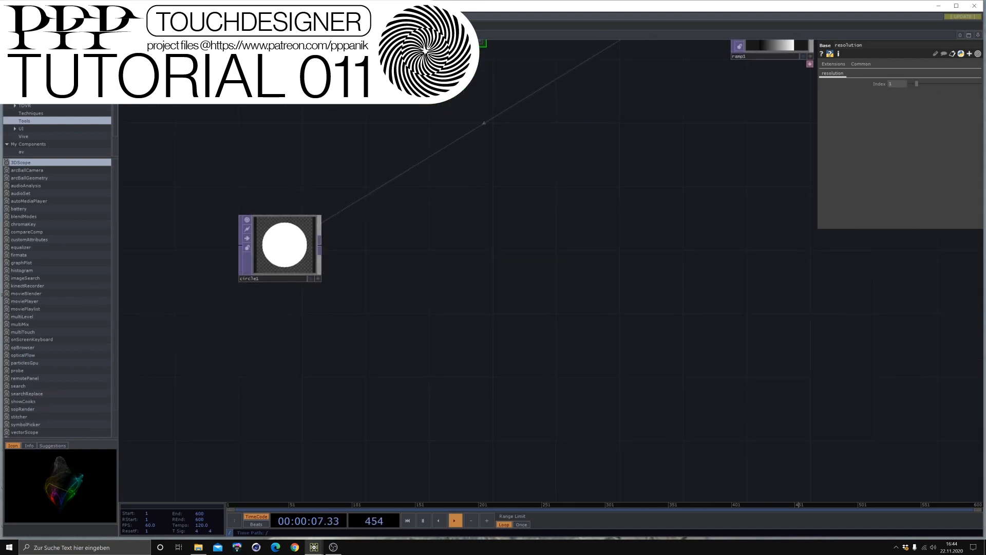
Set both radius values of circle1 to 0.2.
left_click(259, 238)
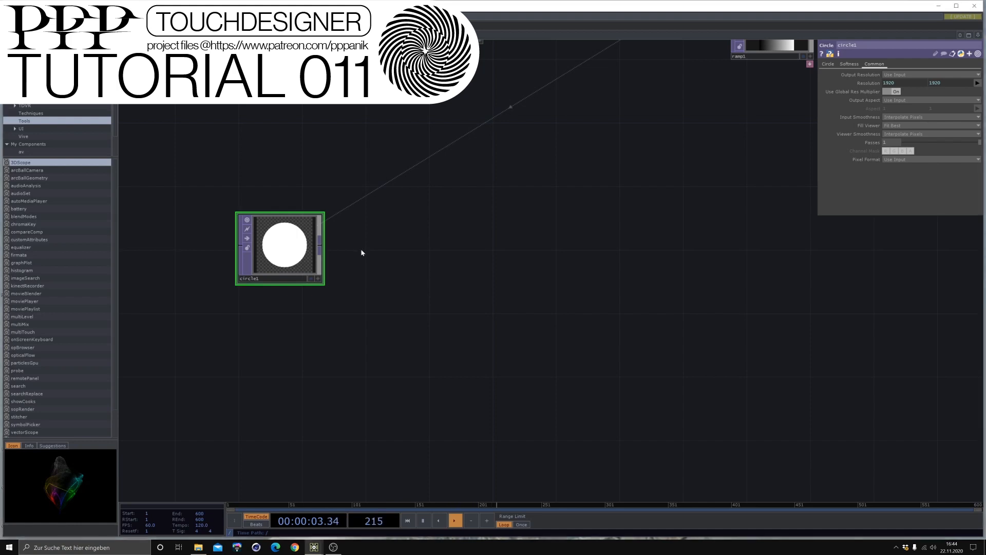
left_click(828, 64)
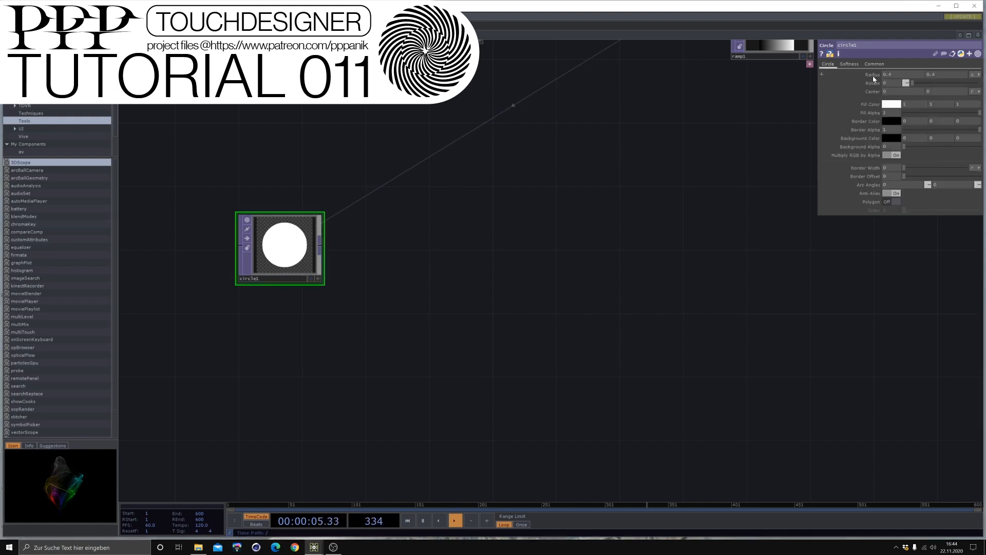
middle_click_drag(873, 75, 862, 76)
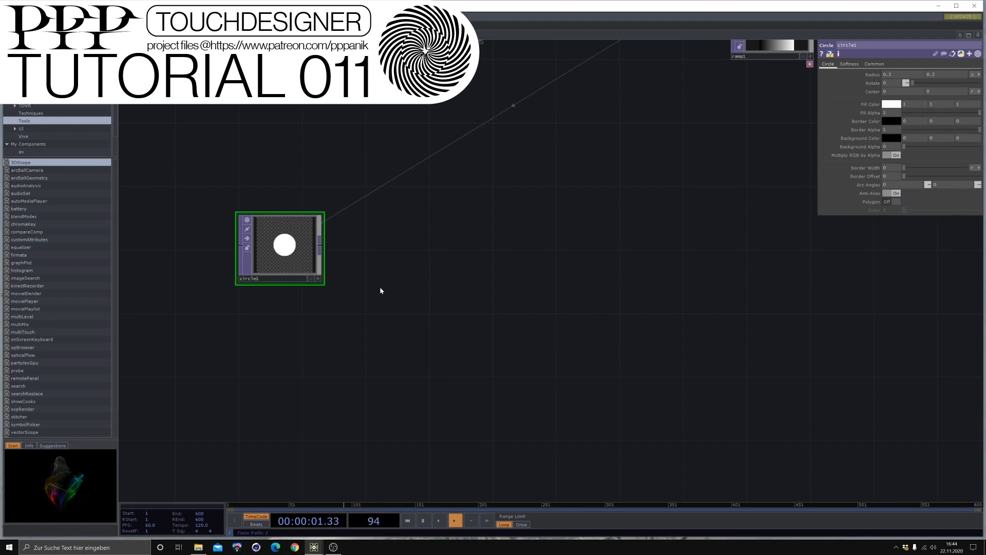
Add a Transform TOP connected to the output of circle1 and place it beside the circle node.
left_click_drag(374, 247, 404, 227)
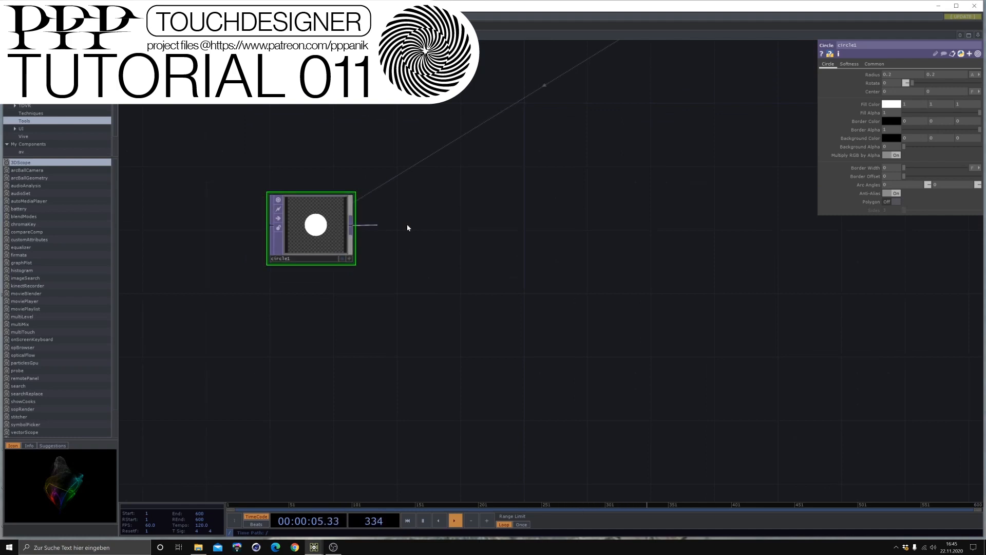
left_click(445, 230)
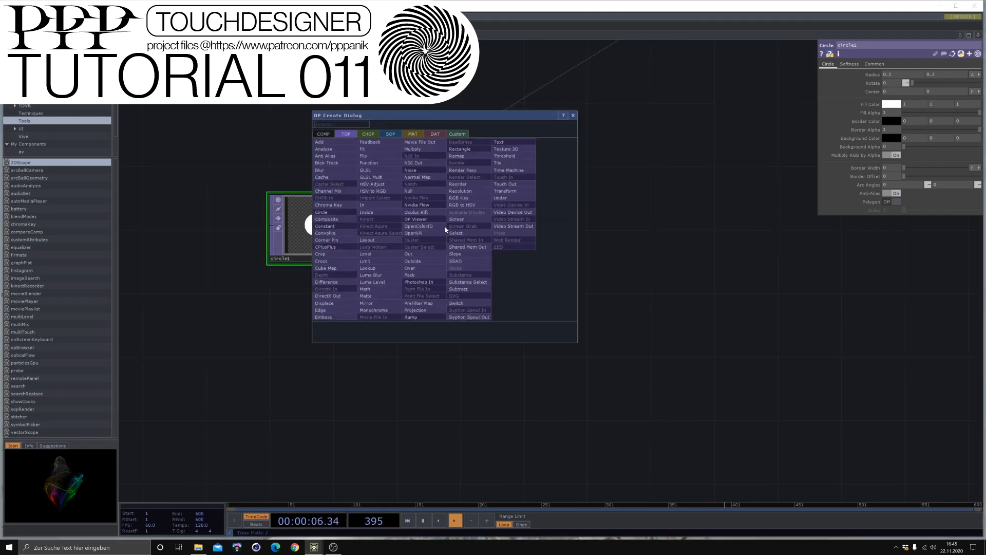
left_click(516, 191)
left_click(484, 225)
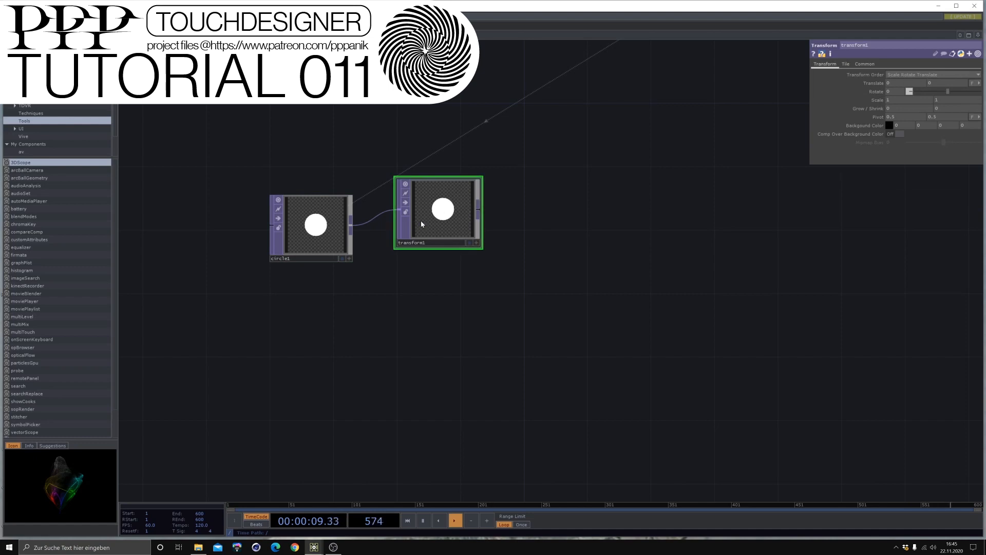
Align transform1 level with circle1 and add a Mouse In CHOP above transform1.
left_click_drag(422, 224, 422, 239)
left_click_drag(632, 247, 692, 296)
key("Tab")
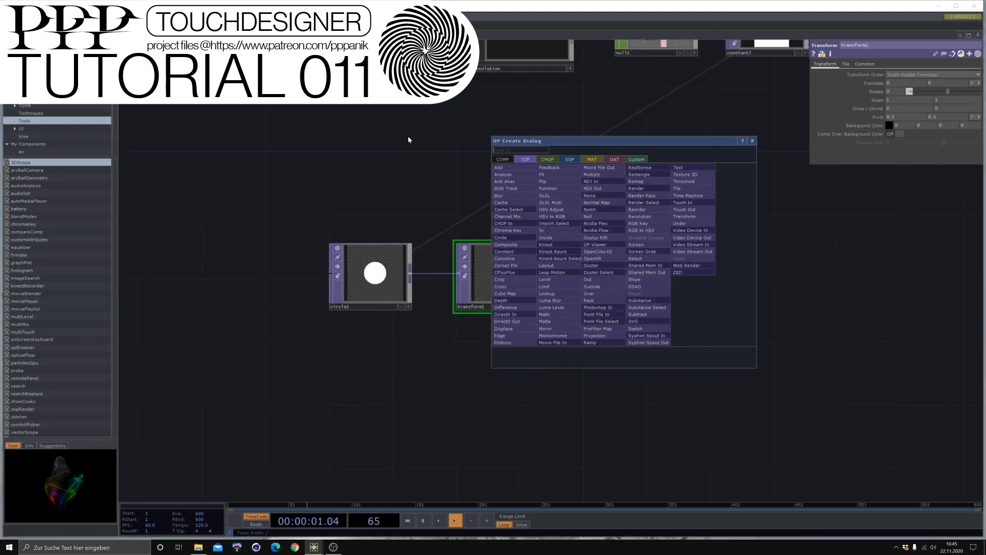
left_click(548, 160)
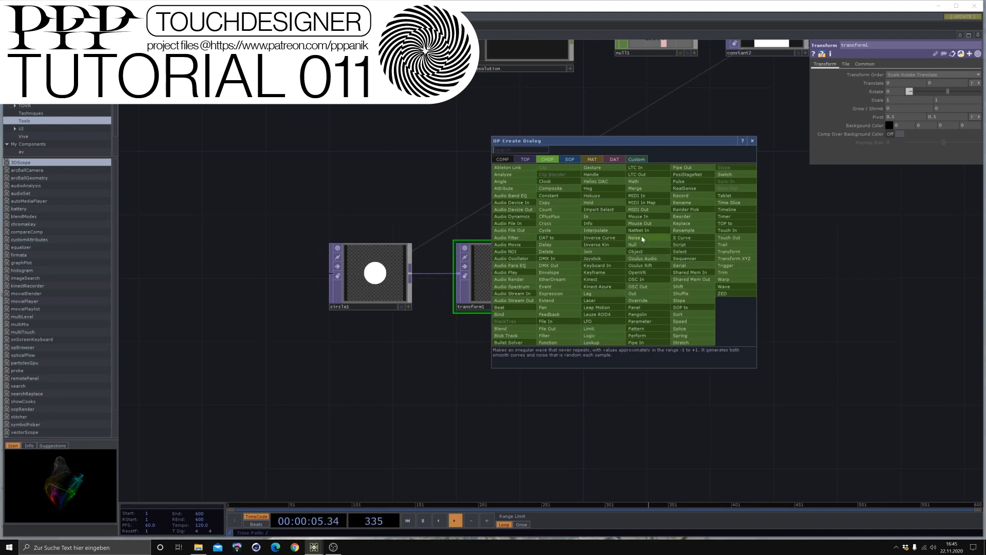
left_click(640, 216)
left_click(499, 186)
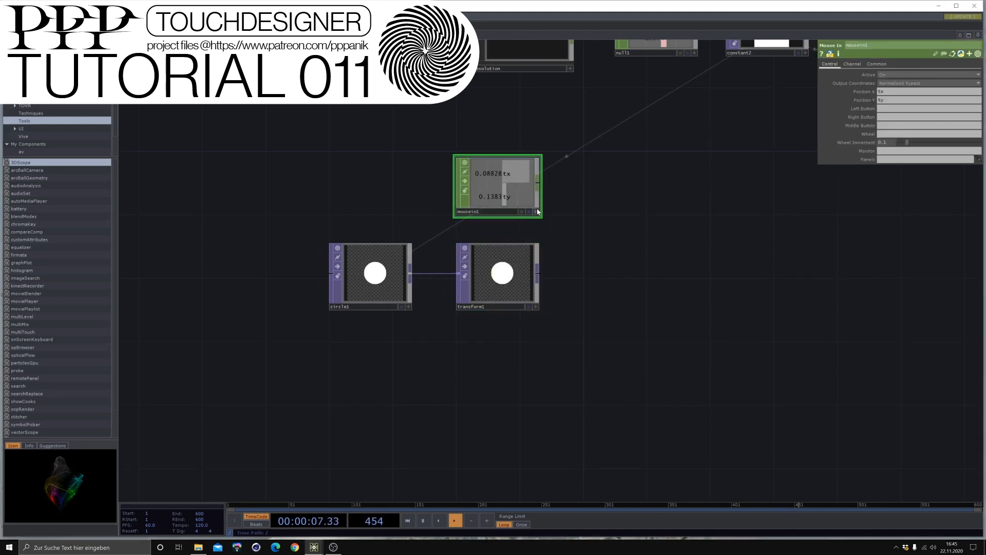
Reference the tx and ty channels of mousein1 in the X and Y Translate values of transform1.
left_click(534, 212)
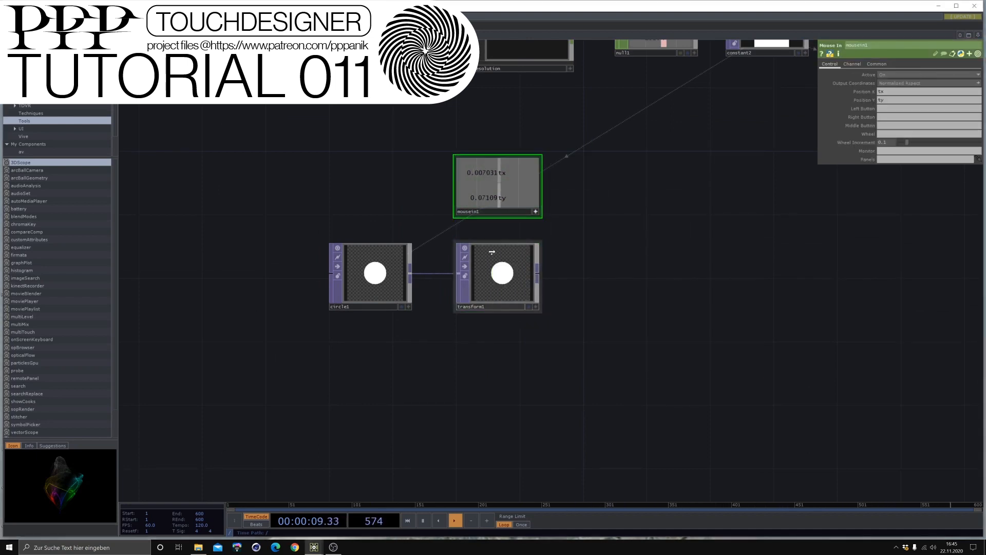
left_click(497, 277)
left_click_drag(913, 77, 912, 81)
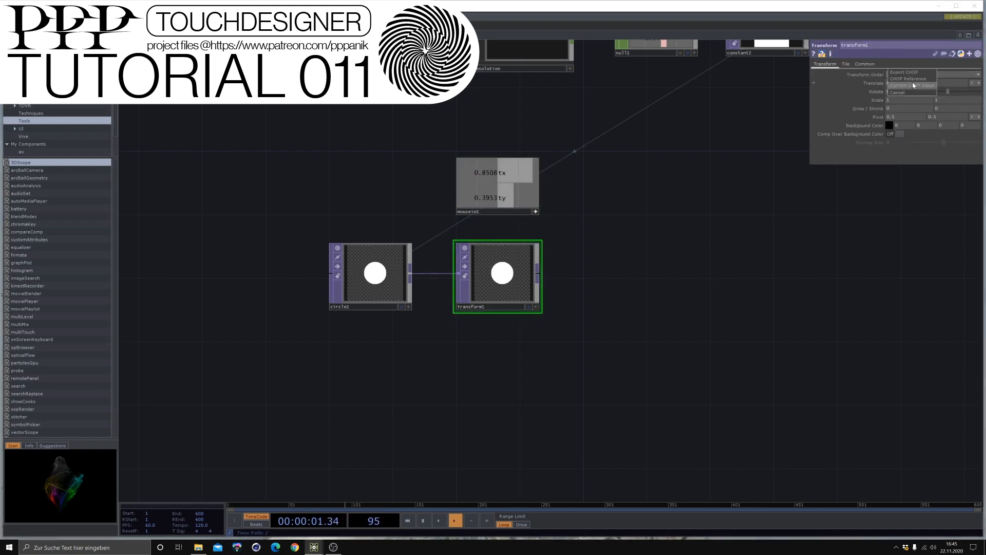
left_click_drag(525, 200, 864, 128)
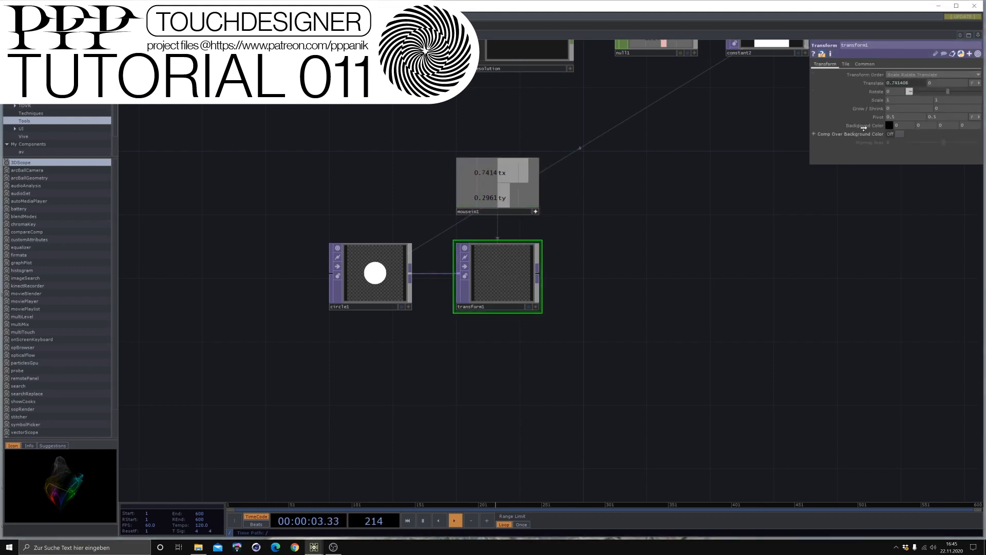
left_click_drag(940, 82, 937, 81)
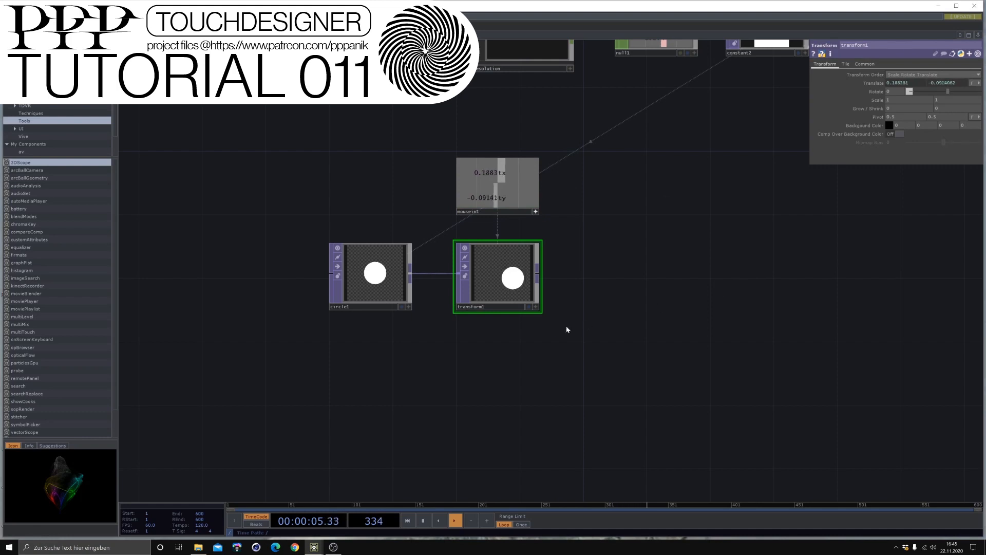
Select circle1, transform1 and mousein1 together and move them farther down, away from the resolution network.
scroll(568, 328, "down", 3)
left_click_drag(659, 287, 593, 168)
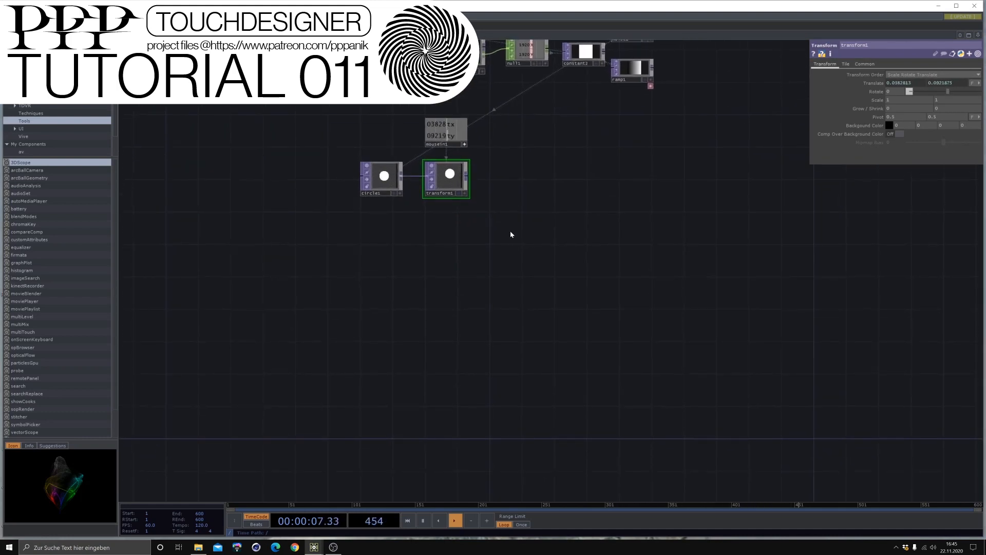
right_click_drag(511, 234, 323, 108)
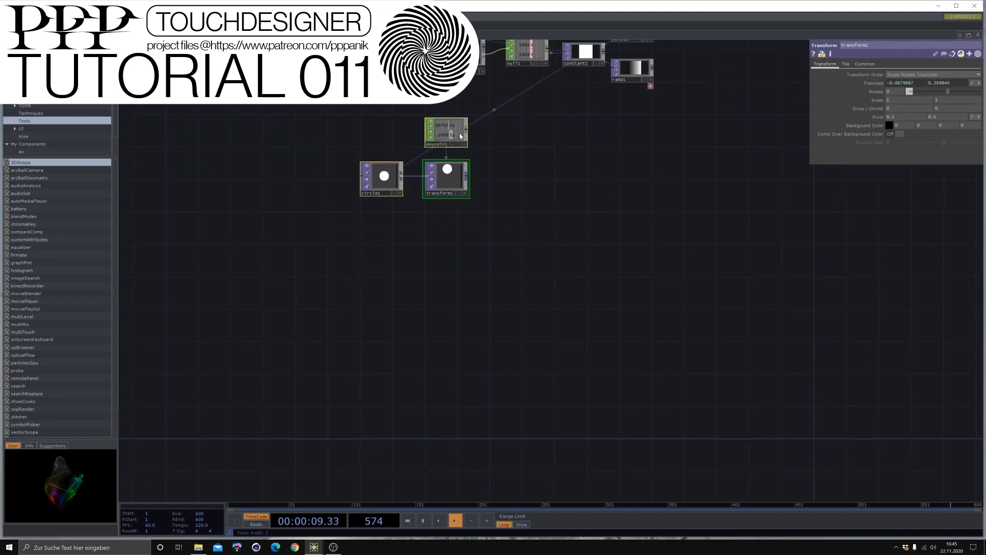
left_click_drag(460, 136, 402, 221)
scroll(413, 180, "up", 3)
left_click_drag(557, 319, 479, 255)
Add a Null TOP connected to the output of transform1, placed well to its right in the network.
left_click_drag(362, 306, 835, 283)
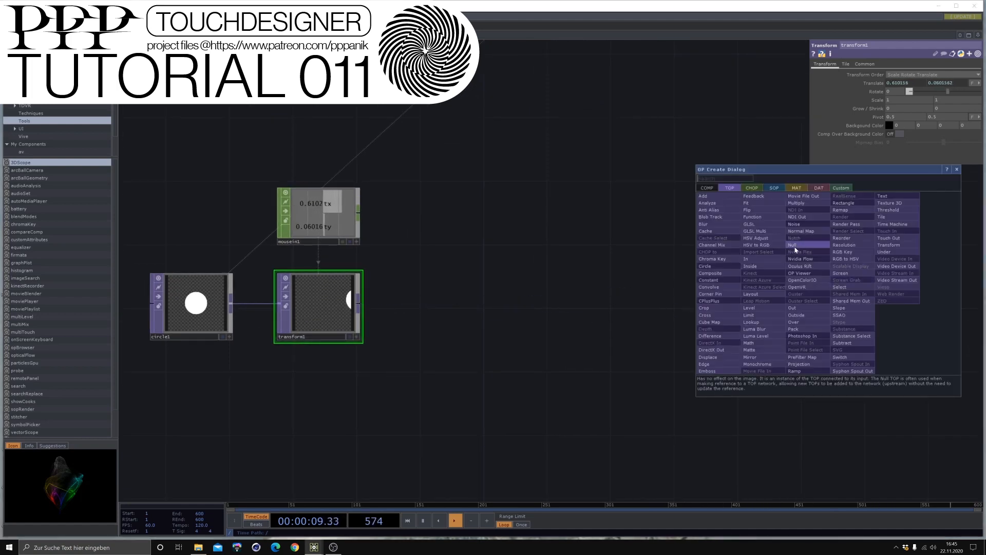
left_click(793, 245)
left_click(955, 282)
left_click_drag(951, 288, 935, 287)
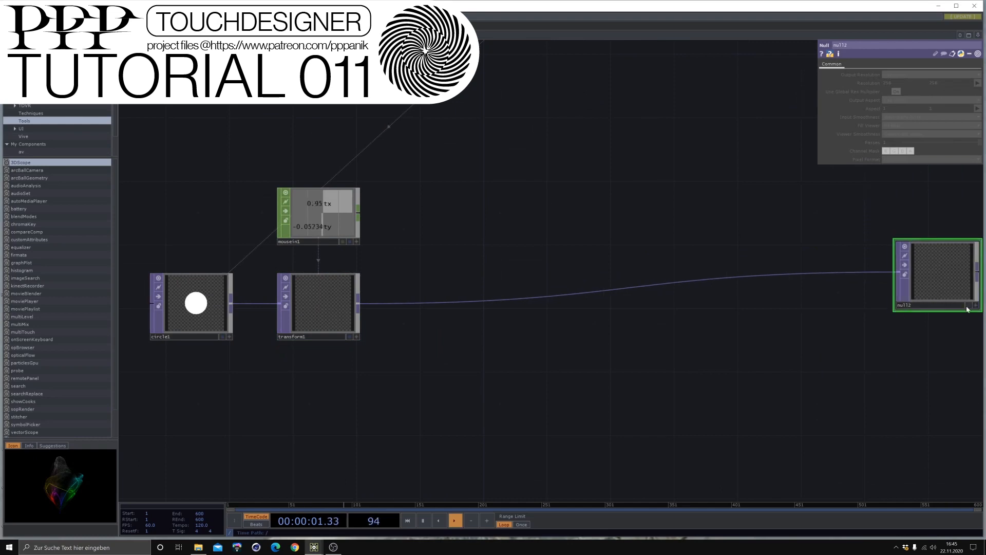
Display the new Null as the network background, rename it bg, and align it level with transform1.
left_click(970, 306)
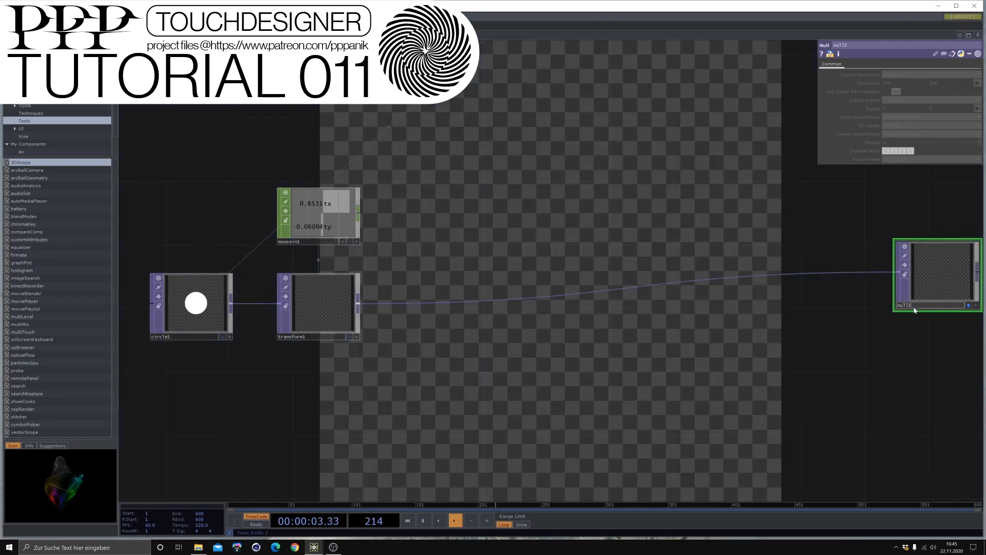
type("b")
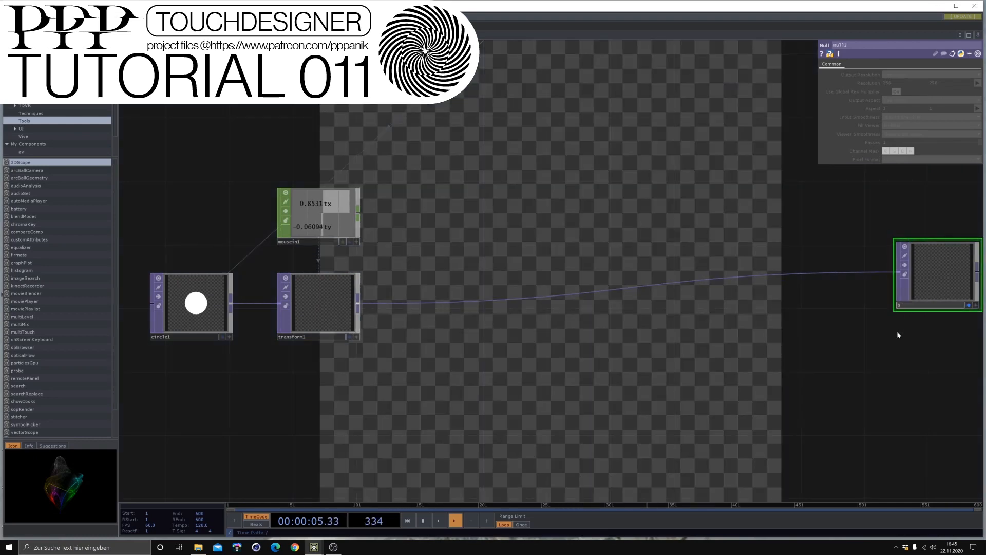
type("g")
key("Return")
left_click_drag(940, 282, 936, 303)
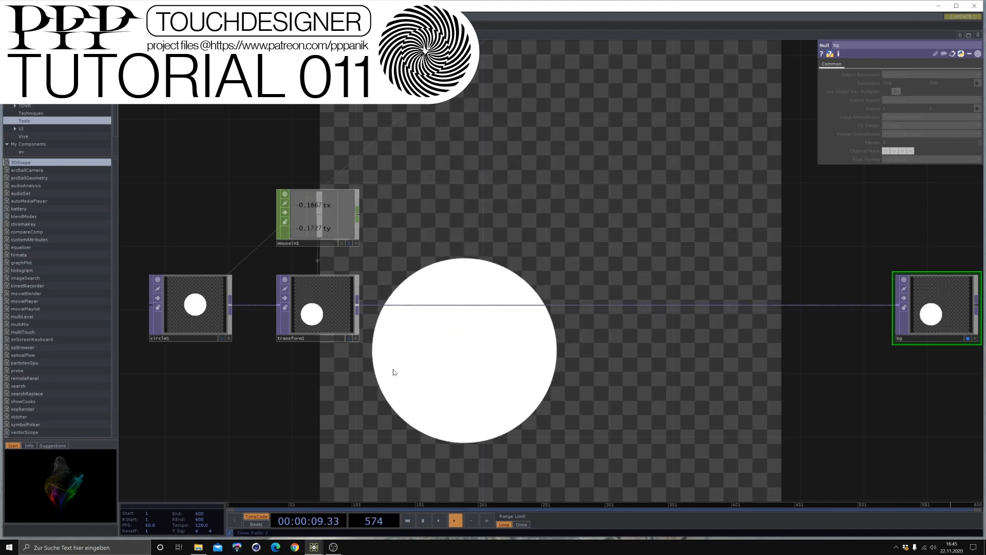
Duplicate the noise1 node from the upper network and place the copy directly below transform1.
left_click_drag(396, 329, 484, 236)
scroll(484, 236, "down", 3)
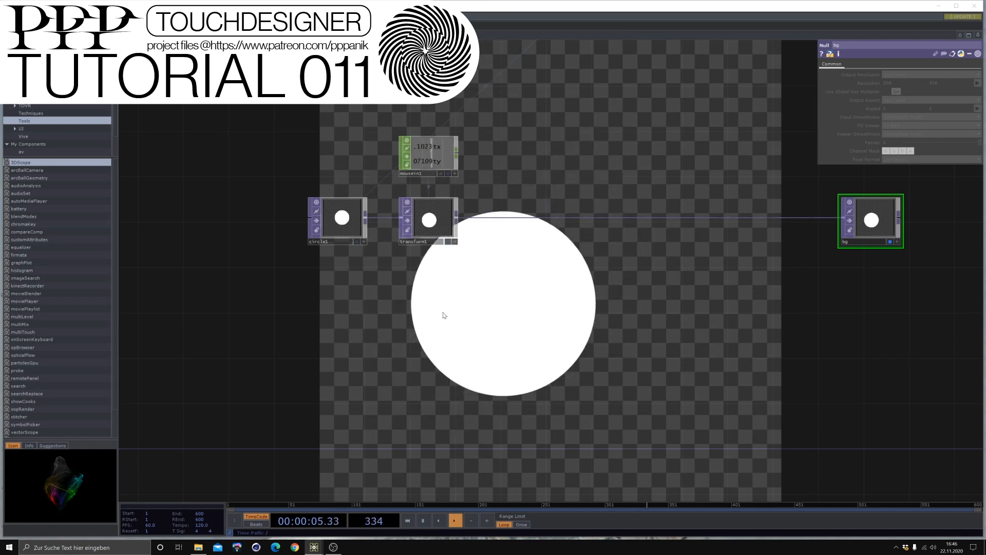
scroll(480, 242, "up", 4)
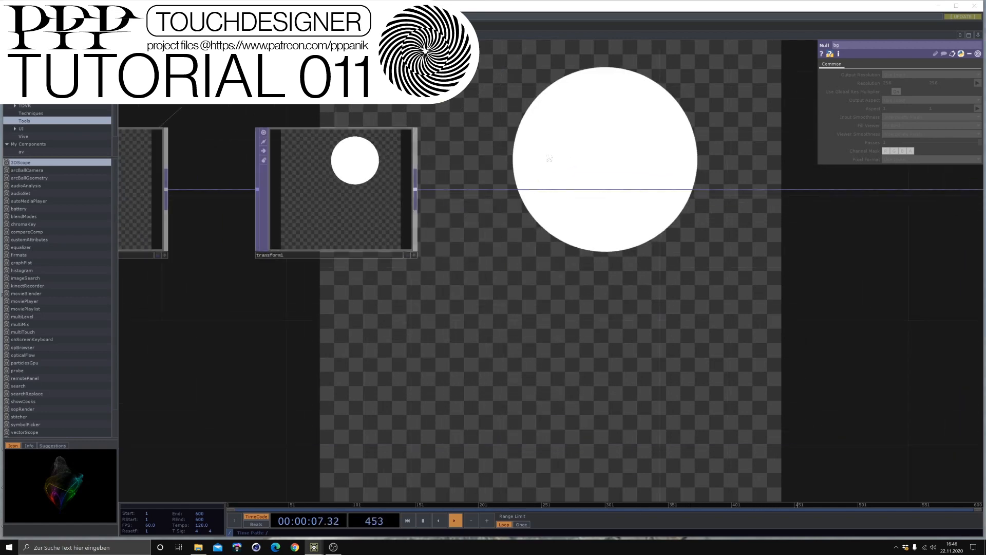
scroll(513, 231, "down", 4)
left_click_drag(556, 102, 479, 328)
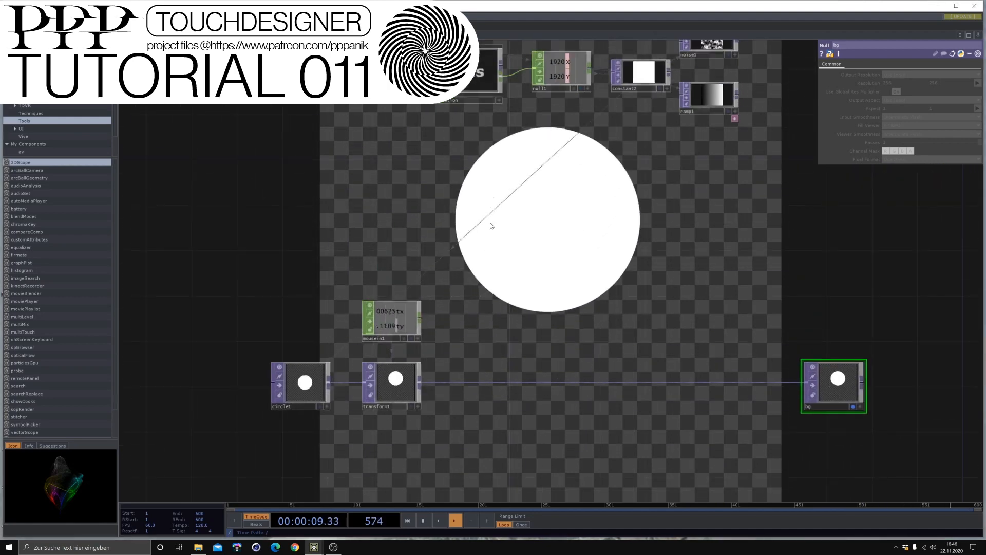
left_click_drag(603, 192, 592, 227)
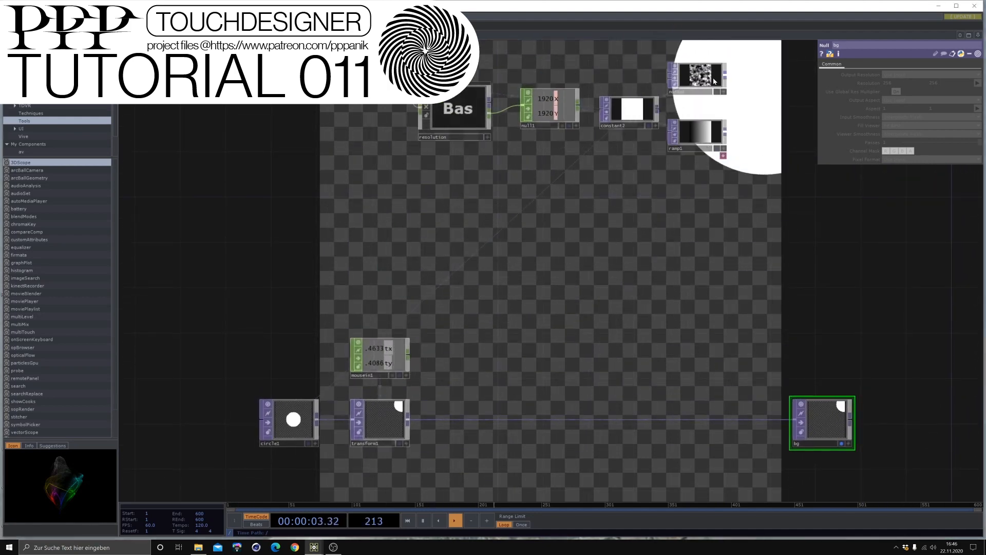
left_click(692, 78)
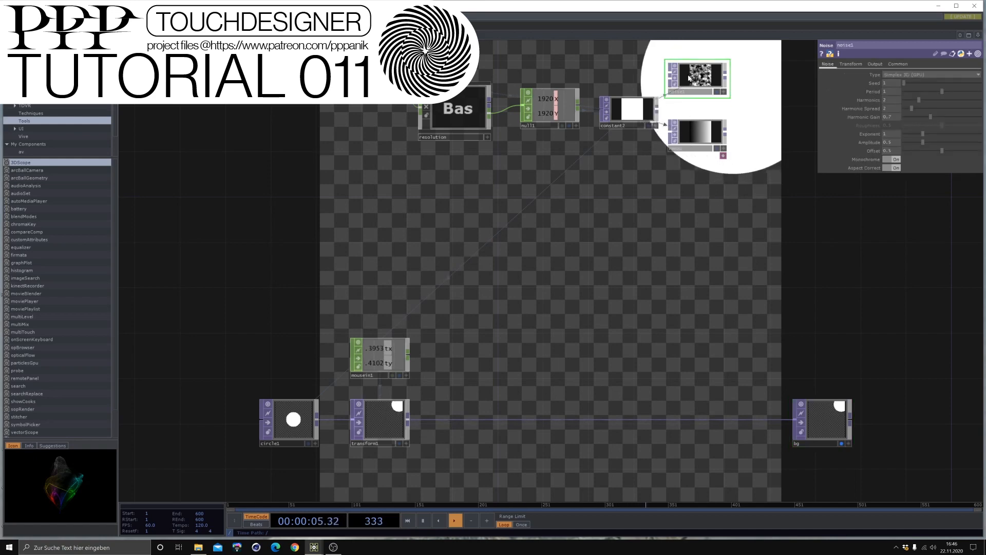
key("ctrl+c")
key("ctrl+v")
left_click_drag(696, 120, 501, 395)
left_click_drag(611, 243, 639, 94)
left_click_drag(527, 237, 404, 339)
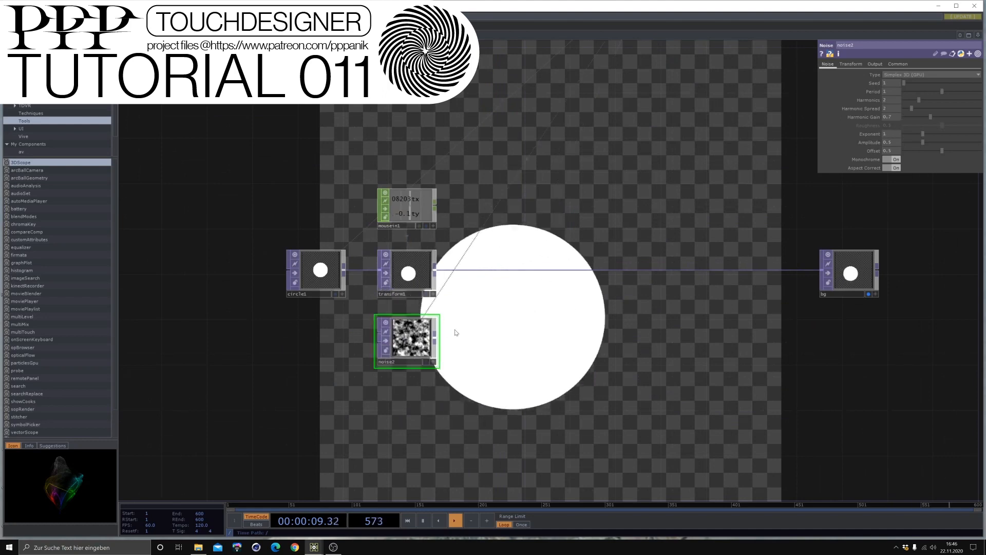
Insert a Displace TOP into the connection between transform1 and bg, placed beside transform1.
scroll(455, 332, "up", 3)
right_click(469, 235)
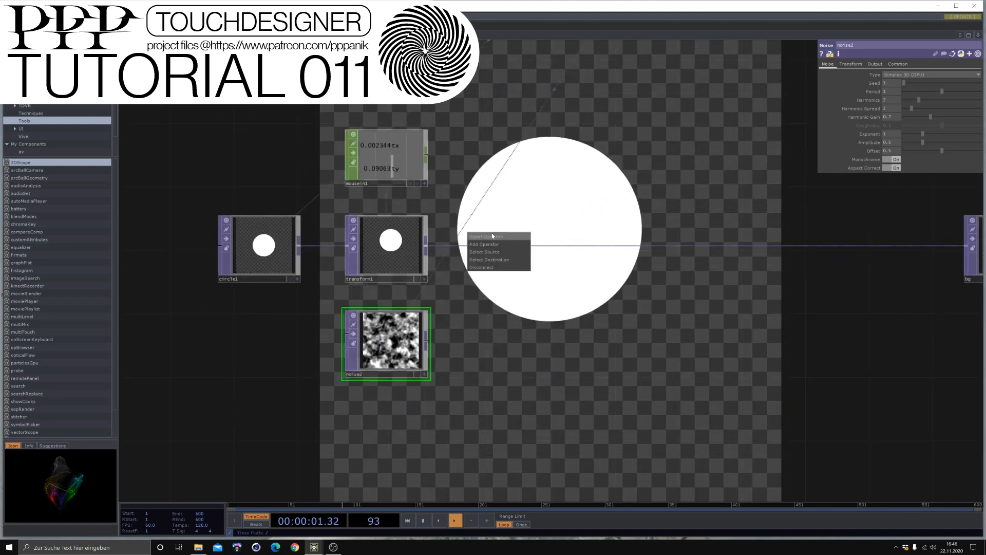
left_click(491, 236)
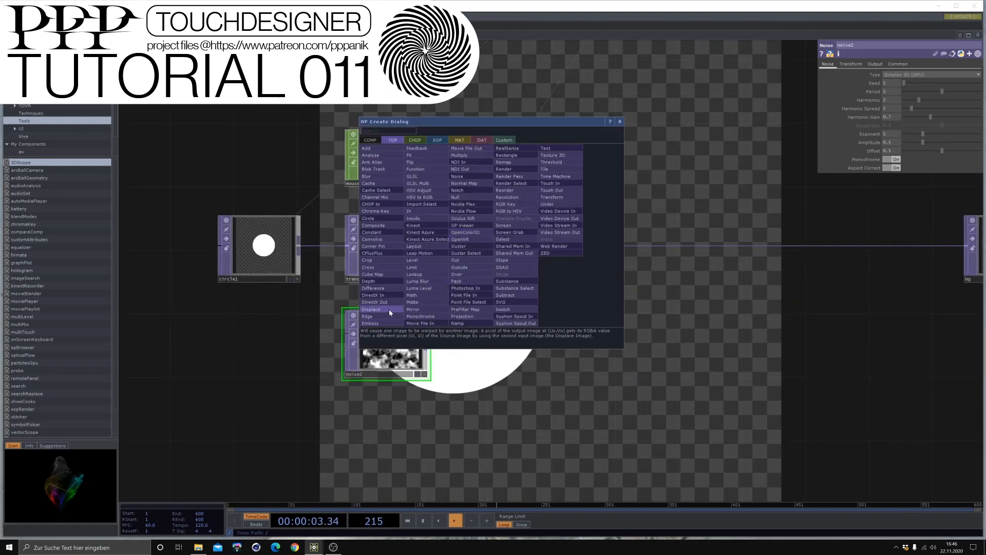
left_click(389, 310)
left_click(511, 247)
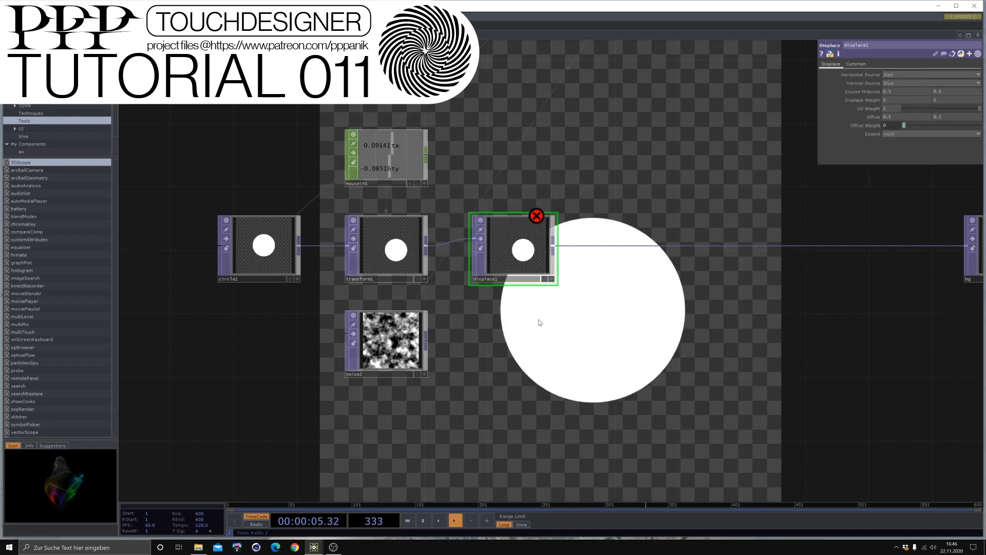
Paste the copied Noise TOP below noise2 and connect its output to the second input of displace1.
left_click(383, 342)
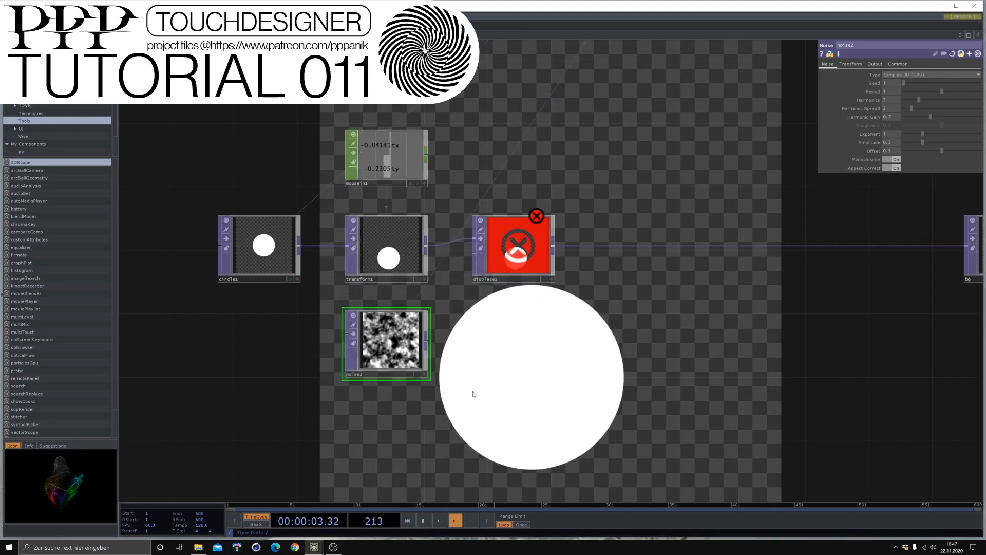
key("ctrl+v")
left_click(445, 424)
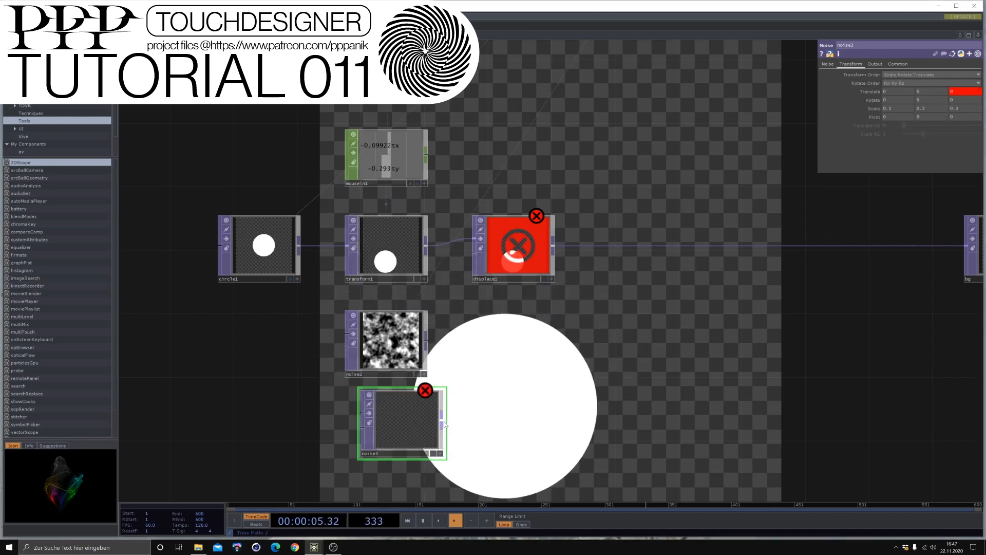
left_click_drag(445, 424, 475, 254)
Reference the absTime.seconds channel of constant1 in the Z Translate value of noise3.
scroll(517, 231, "down", 3)
left_click_drag(516, 224, 494, 284)
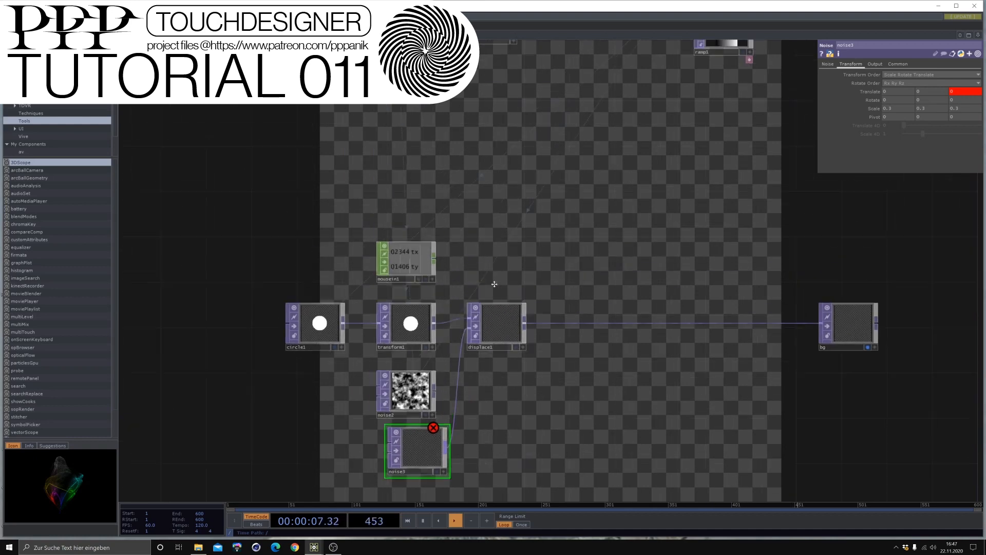
scroll(405, 410, "down", 2)
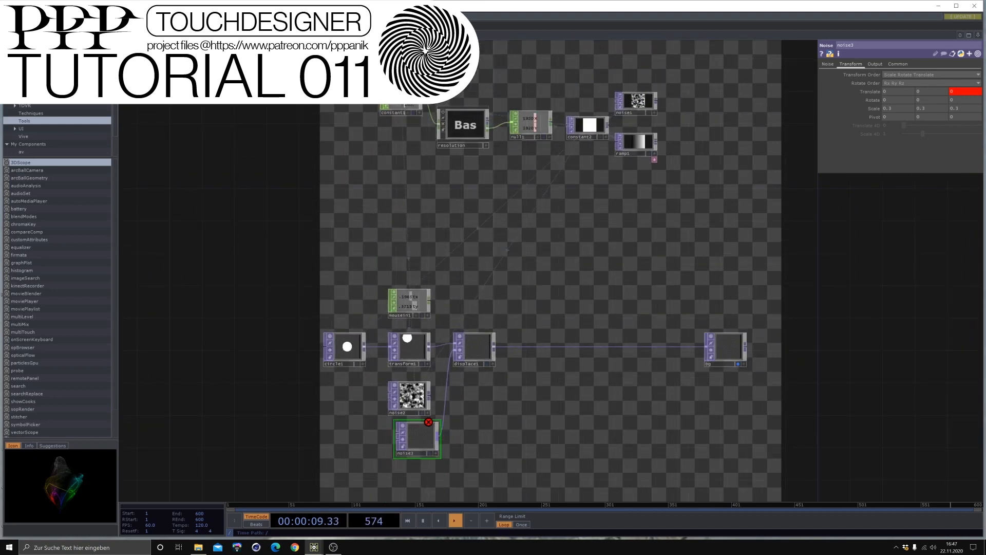
left_click(416, 109)
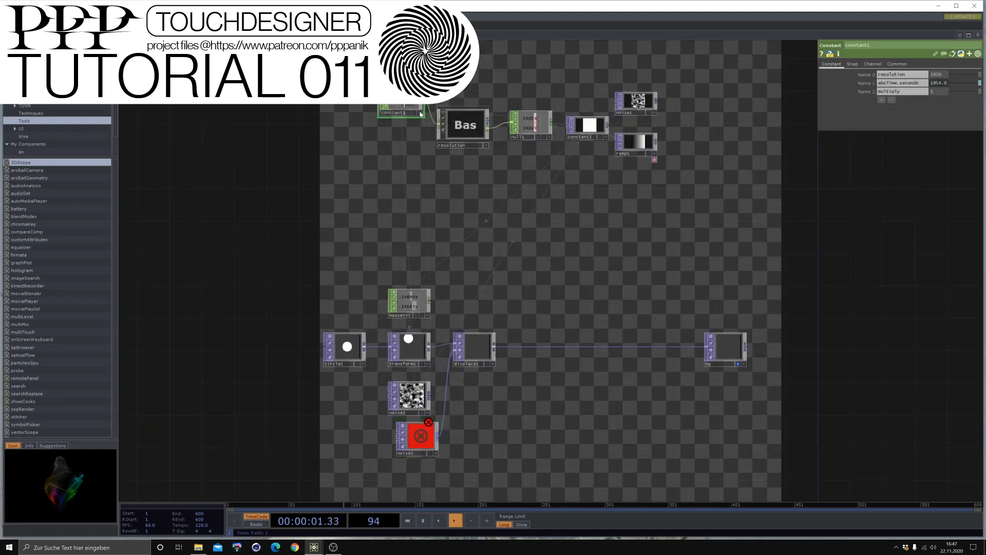
left_click(420, 435)
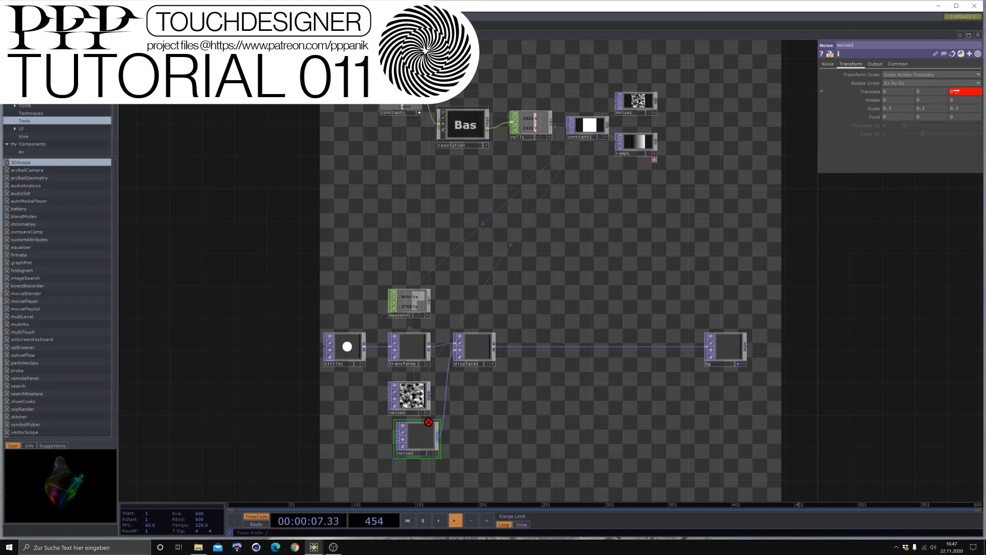
left_click_drag(956, 91, 956, 91)
Copy the Resolution parameter of constant2 and paste it as a reference into the Resolution of noise3.
left_click(893, 64)
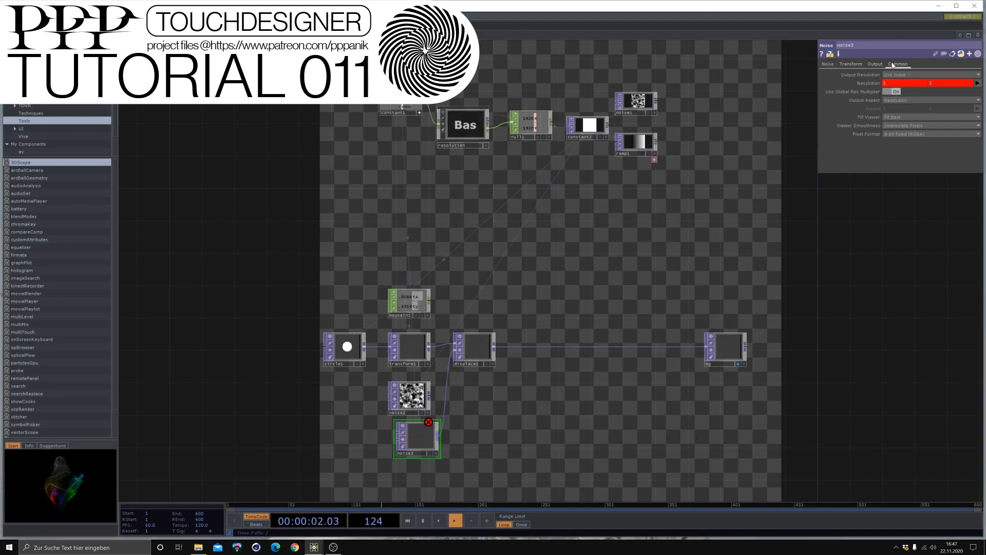
left_click(591, 128)
right_click(868, 84)
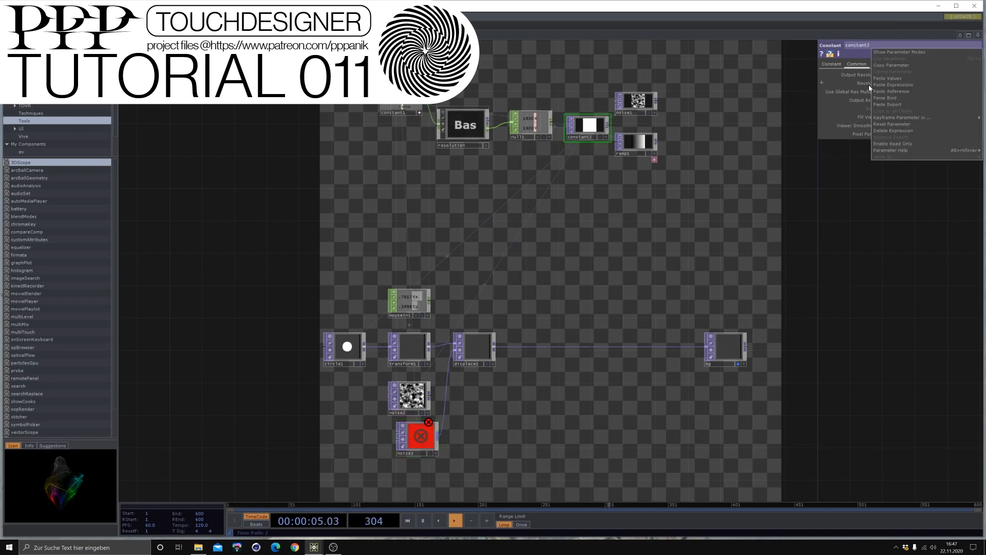
left_click(893, 64)
left_click(420, 432)
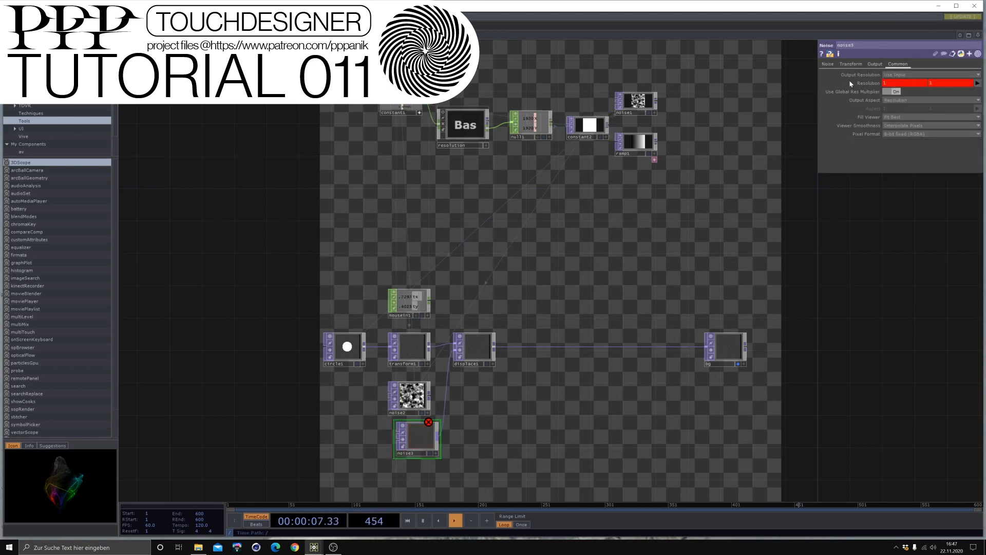
right_click(863, 85)
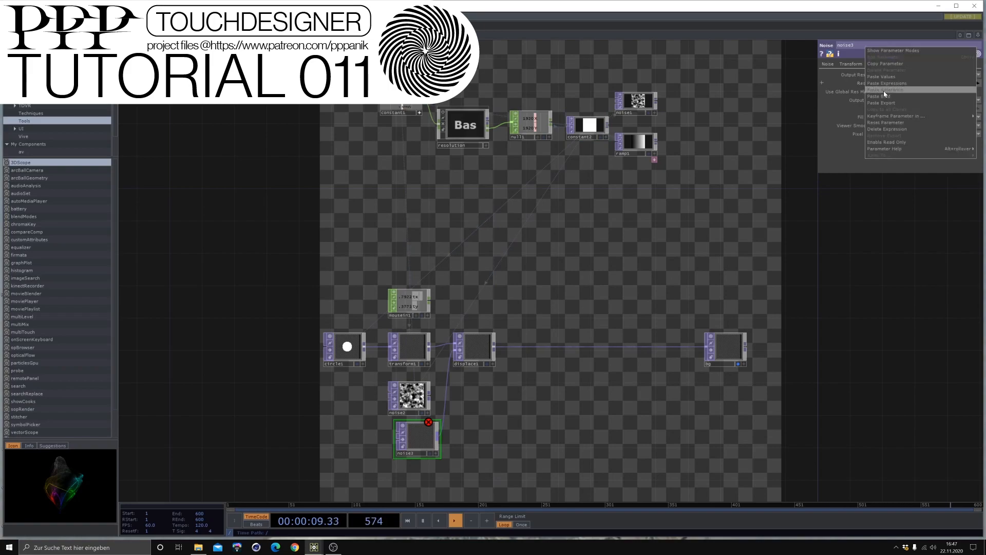
left_click(885, 90)
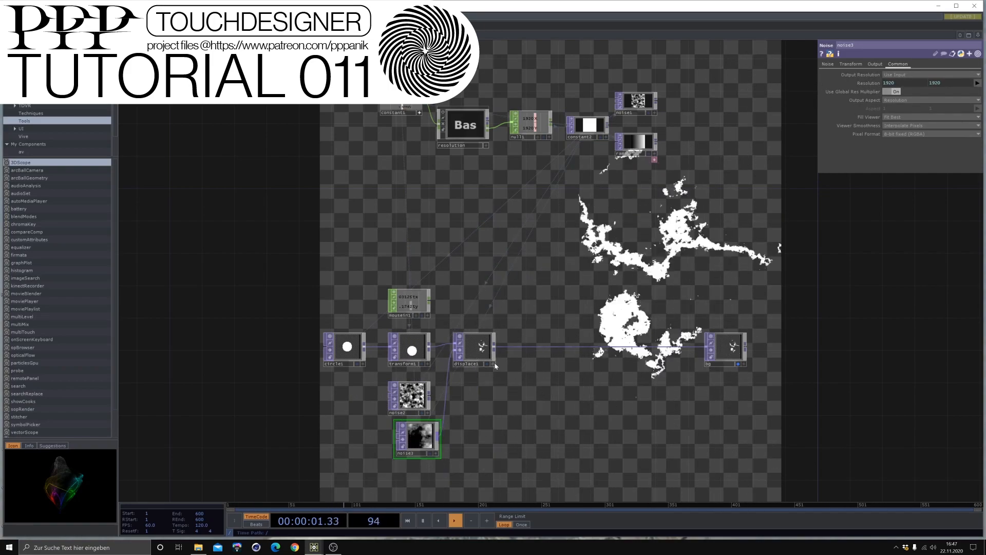
left_click_drag(356, 442, 397, 301)
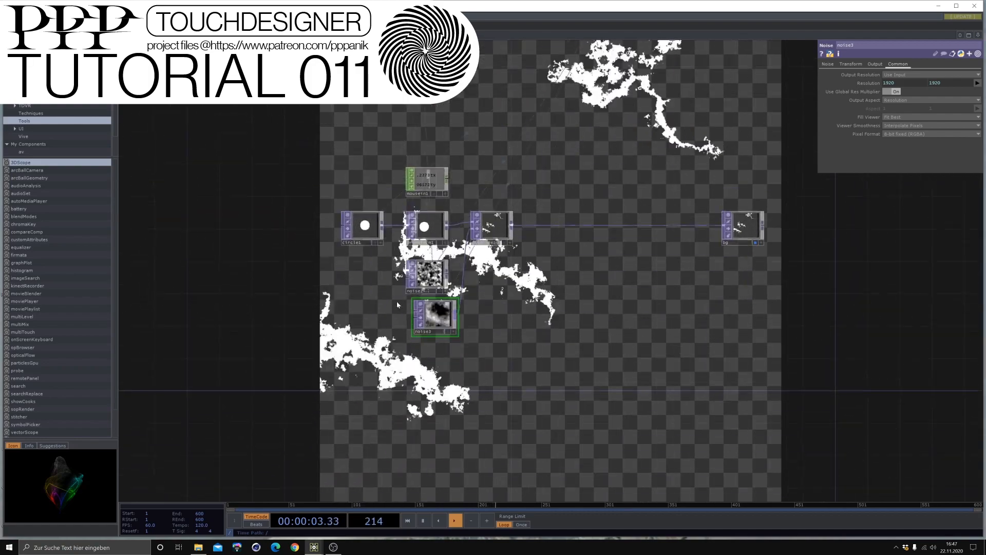
Examine the noise settings of noise3, limit its display to non-default parameters, and expand its Translate expressions.
scroll(400, 298, "up", 5)
left_click_drag(629, 288, 640, 262)
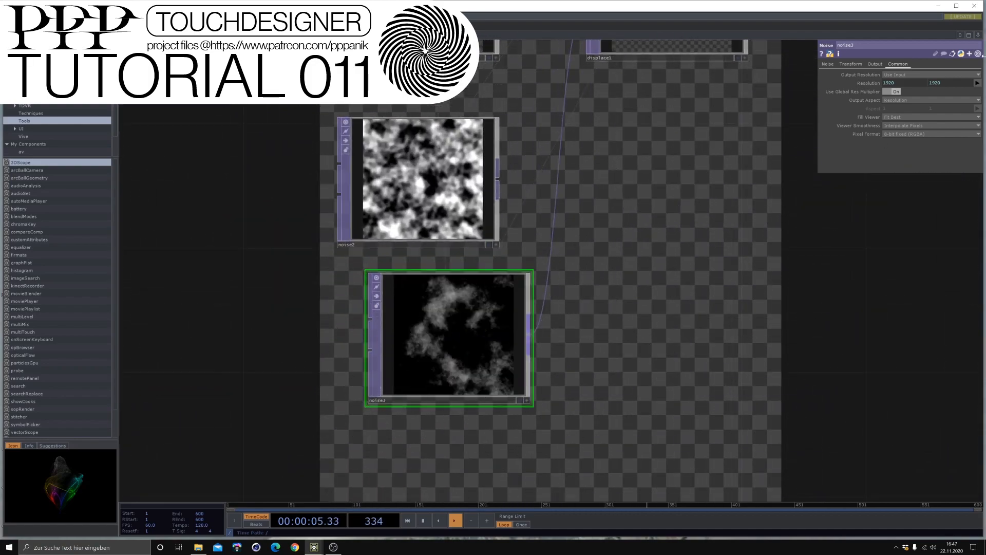
left_click(828, 64)
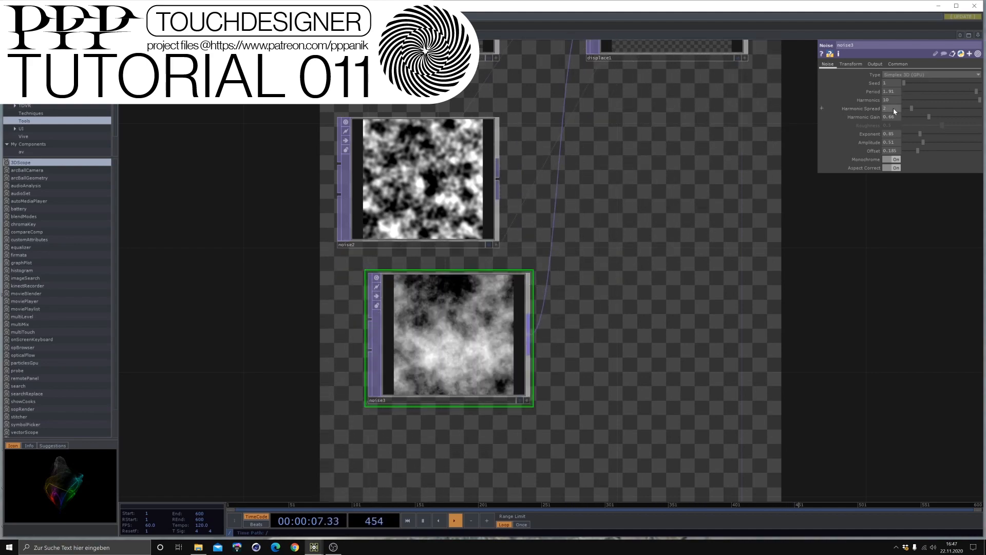
left_click(977, 54)
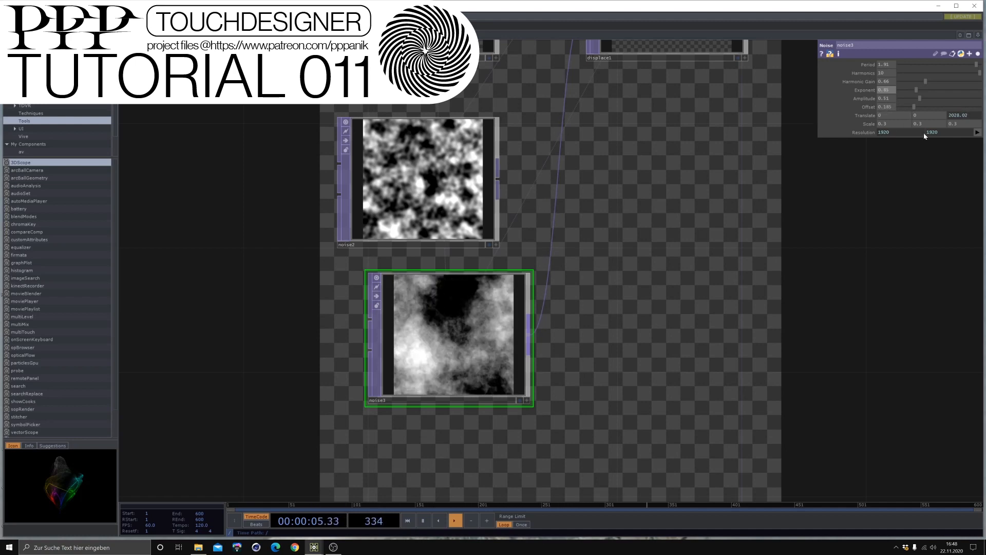
left_click(963, 117)
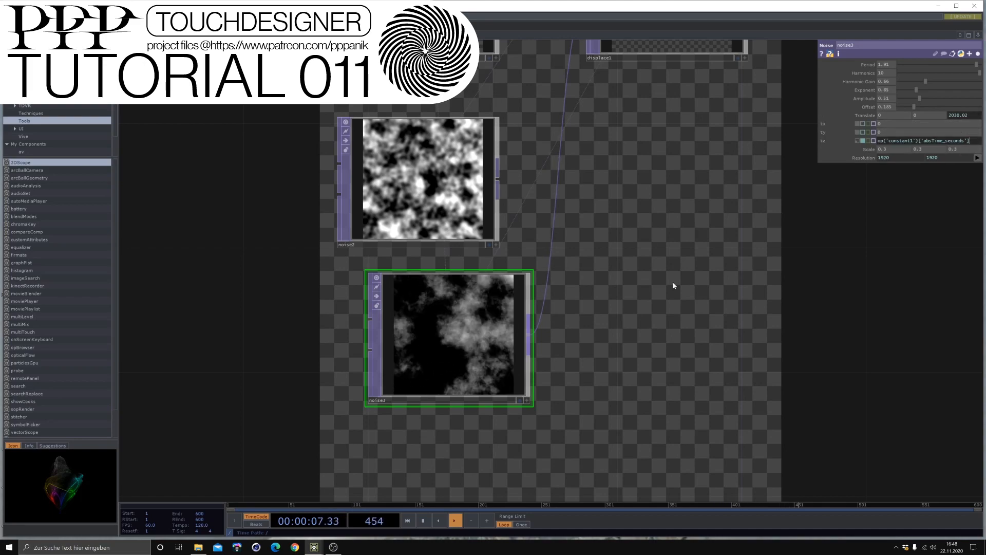
Examine the resolution, absTime.seconds and multiply channels in constant1, including the expression that drives absTime.seconds.
scroll(586, 377, "down", 3)
left_click_drag(597, 215, 565, 338)
scroll(523, 209, "down", 2)
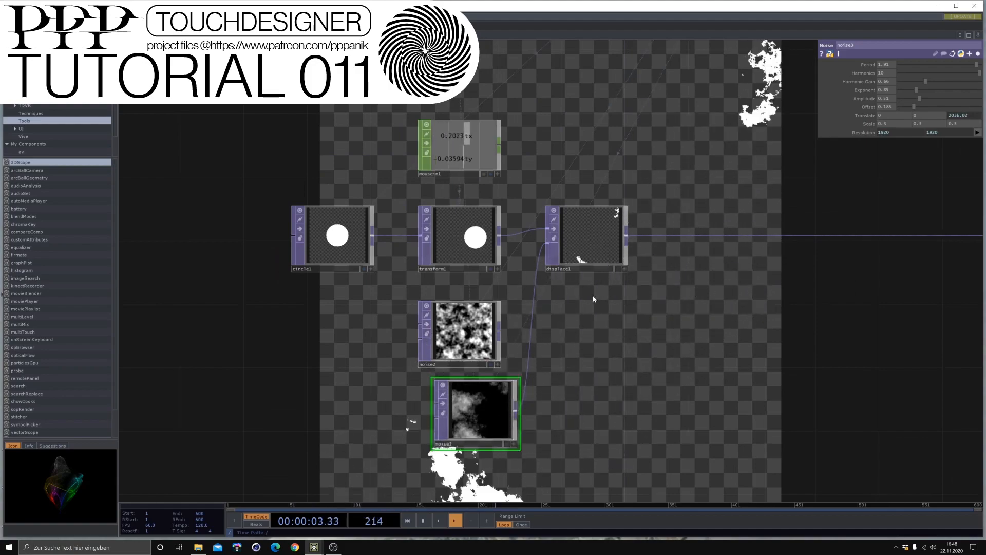
left_click_drag(563, 172, 572, 420)
left_click_drag(365, 357, 323, 434)
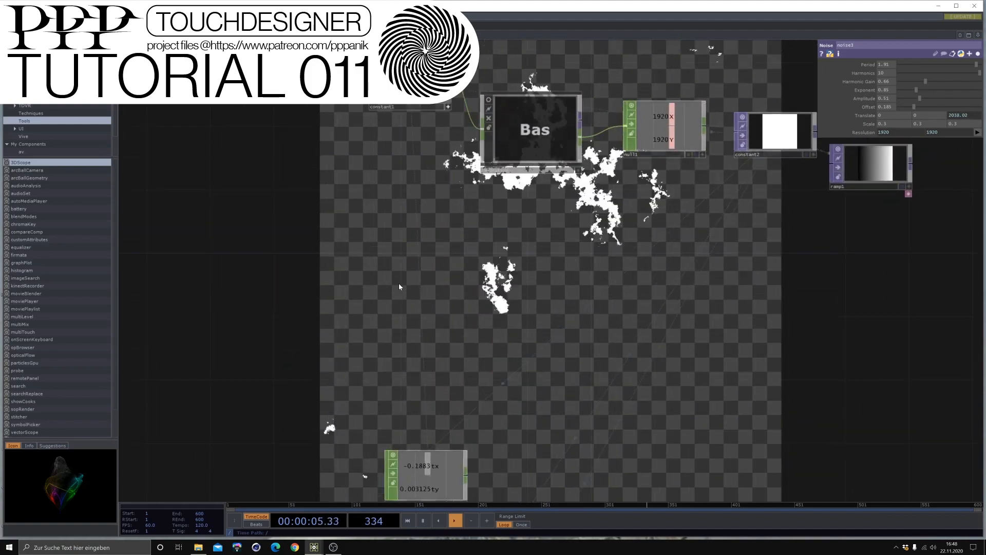
left_click_drag(399, 283, 395, 388)
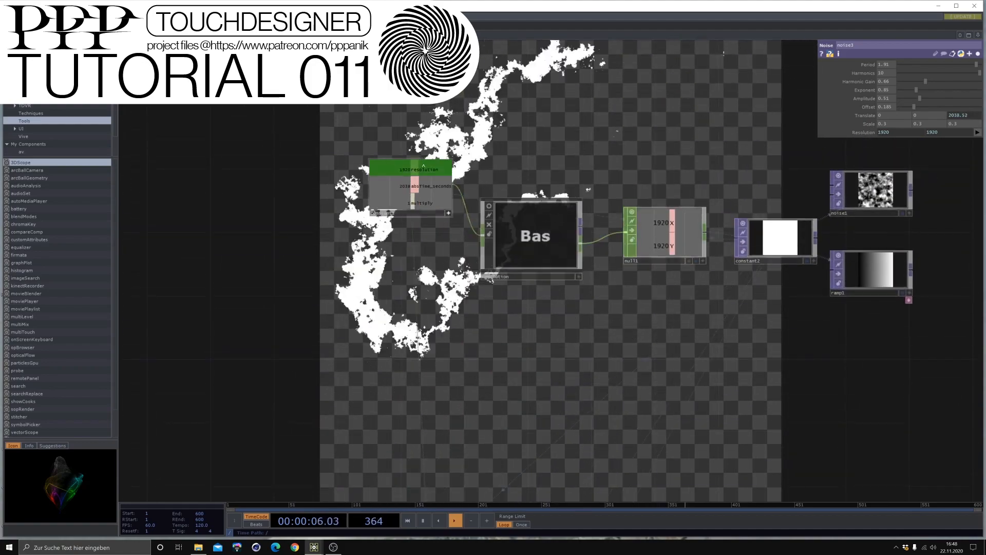
left_click(410, 188)
scroll(409, 188, "up", 5)
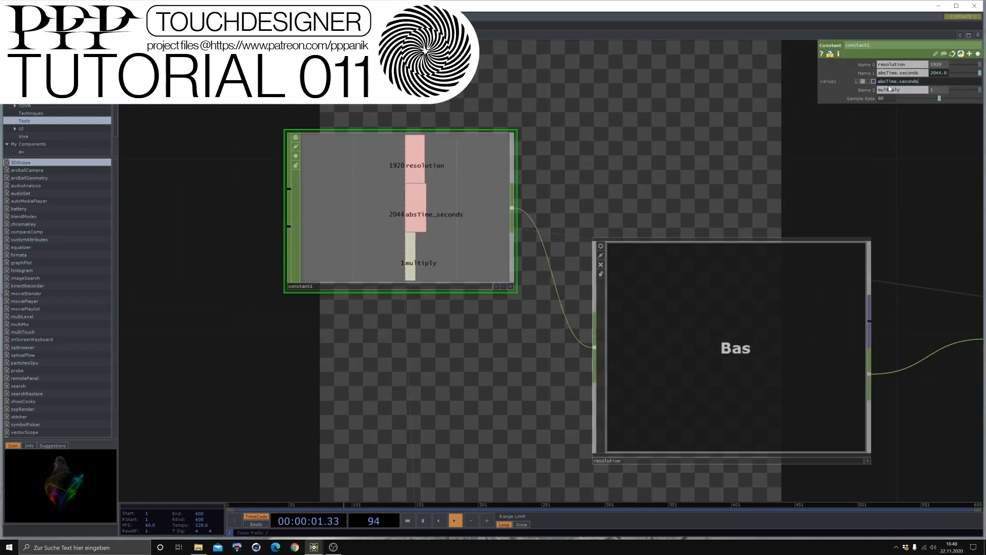
scroll(403, 291, "down", 4)
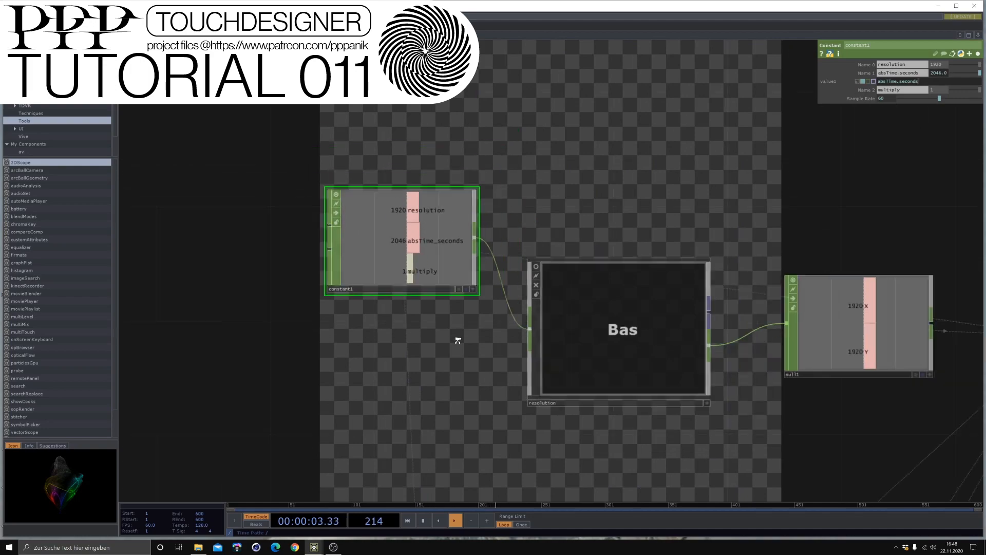
left_click_drag(432, 394, 421, 335)
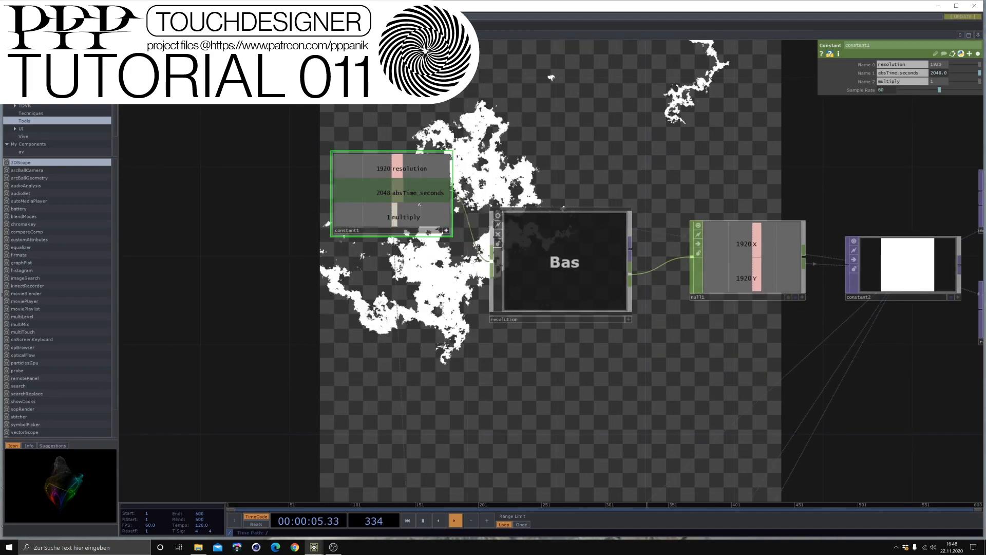
left_click(446, 230)
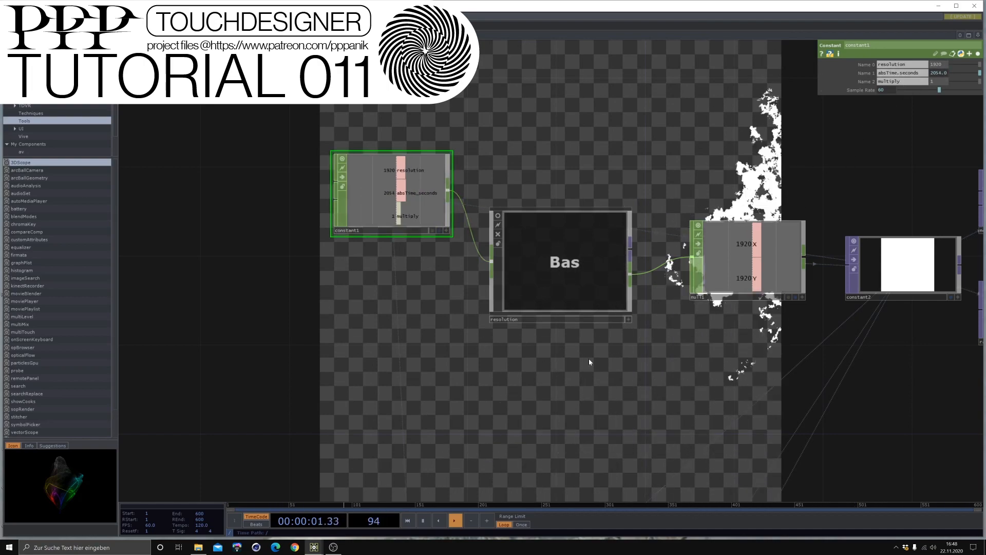
Return to noise3 and check how its Z Translate references the time channel of constant1.
scroll(590, 361, "down", 3)
left_click_drag(590, 361, 541, 202)
left_click_drag(403, 373, 367, 241)
left_click_drag(451, 454, 431, 292)
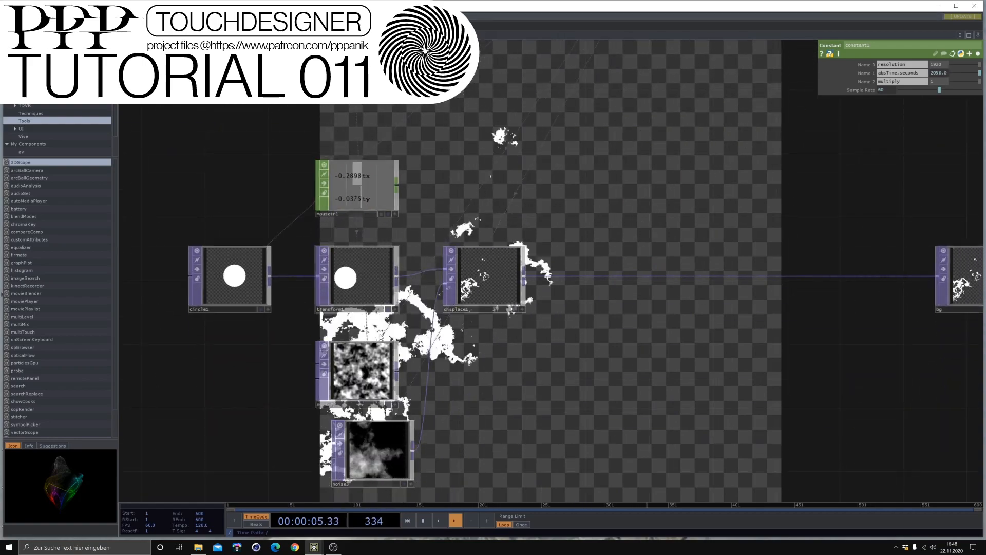
left_click(374, 451)
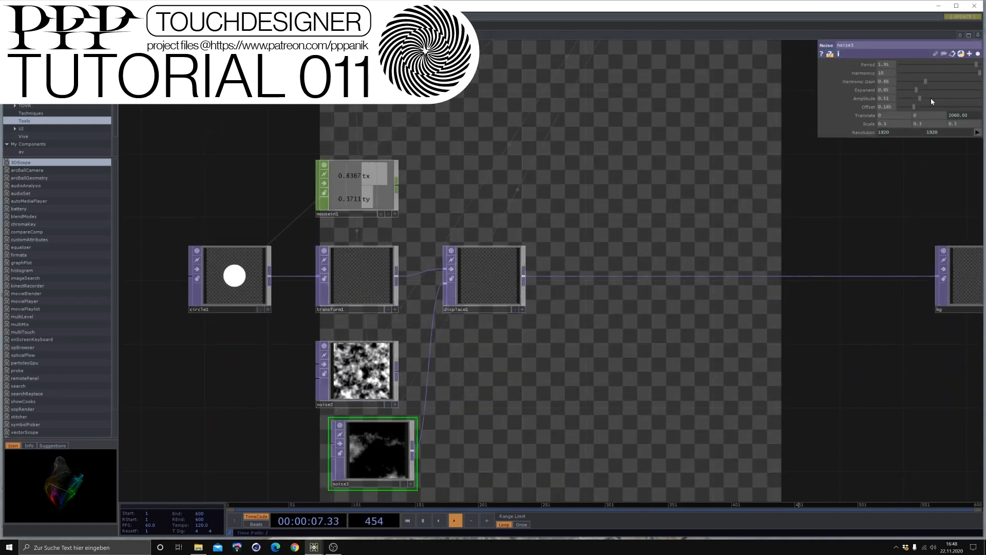
left_click(967, 115)
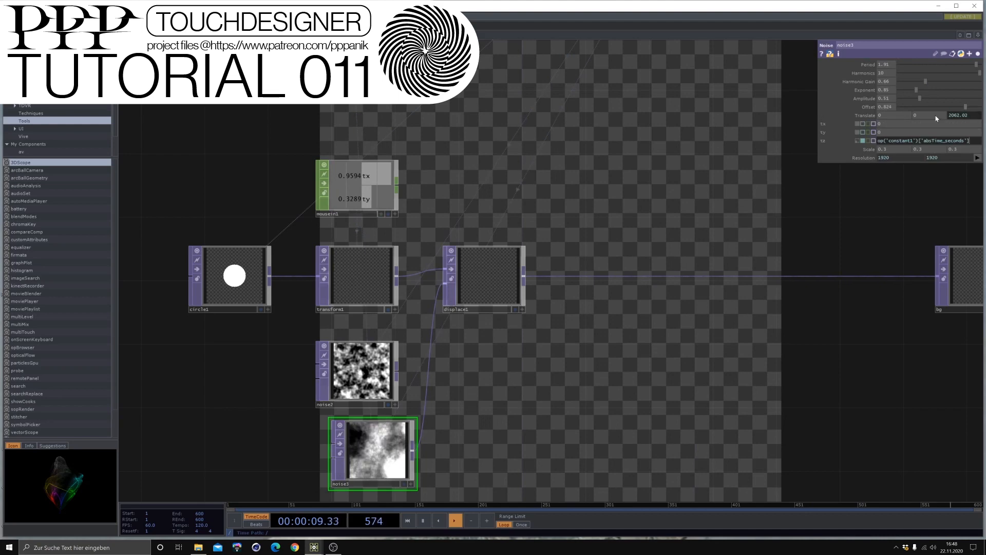
left_click(773, 330)
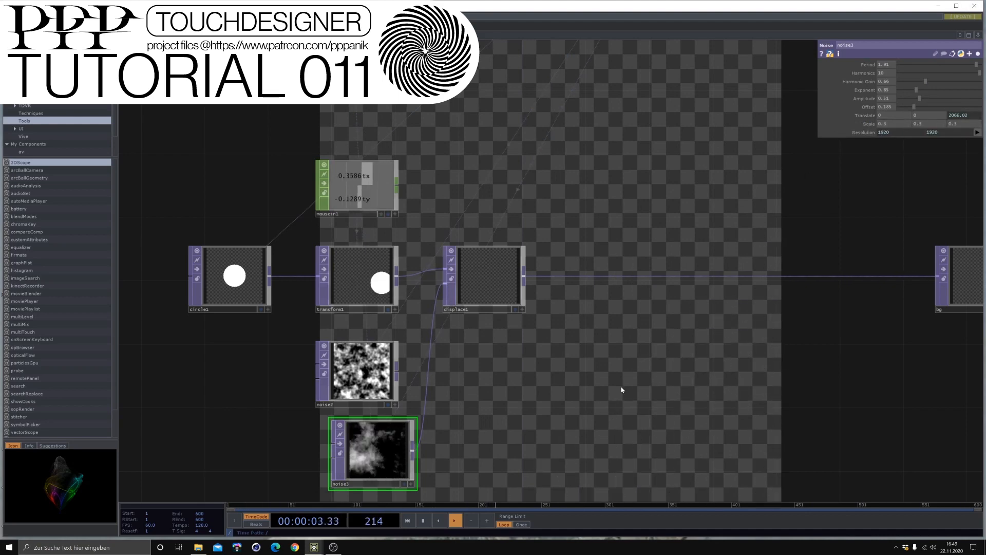
Delete the unconnected noise2 TOP between transform1 and noise3.
left_click_drag(532, 411, 588, 343)
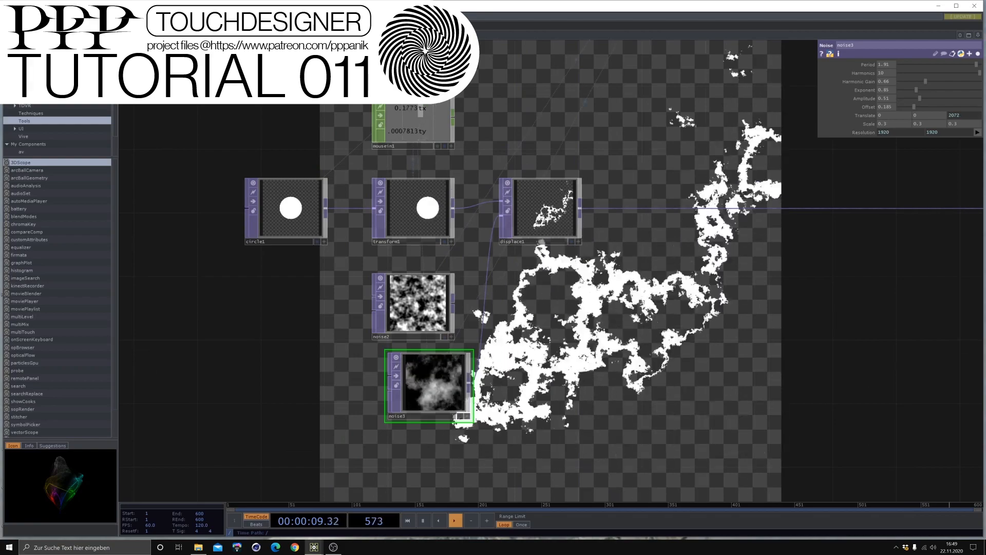
left_click(409, 312)
key("Delete")
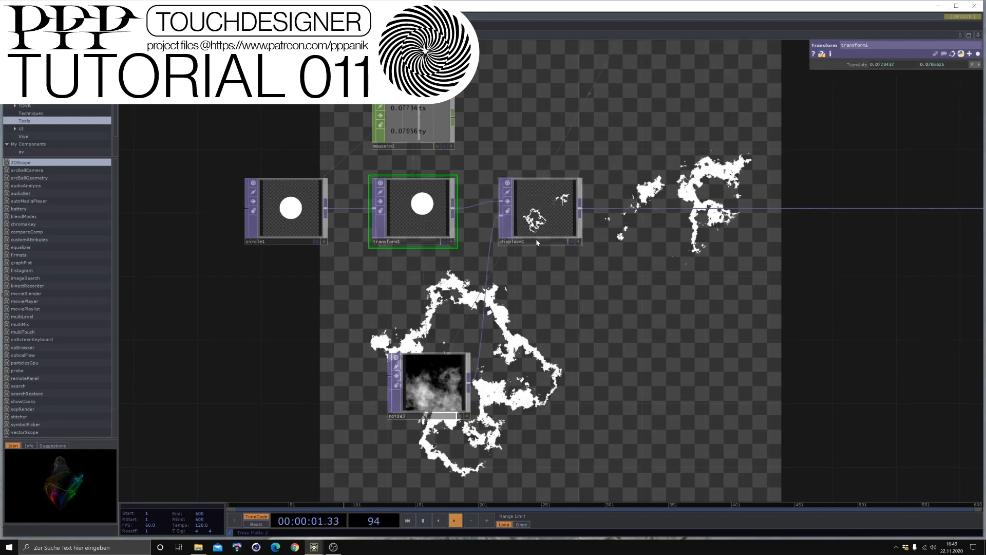
Compare the full parameter list of displace1 with its view of non-default parameters only.
left_click(547, 207)
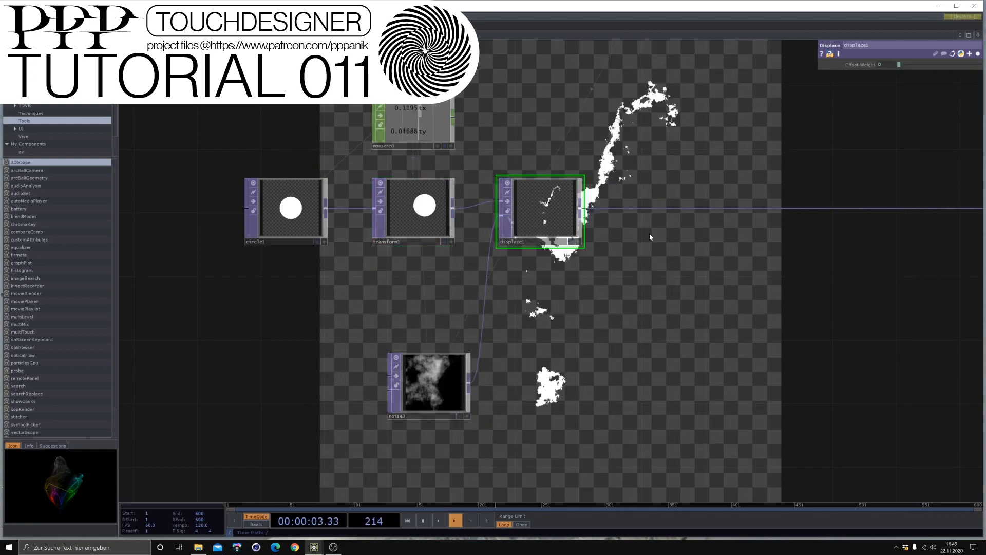
left_click(978, 53)
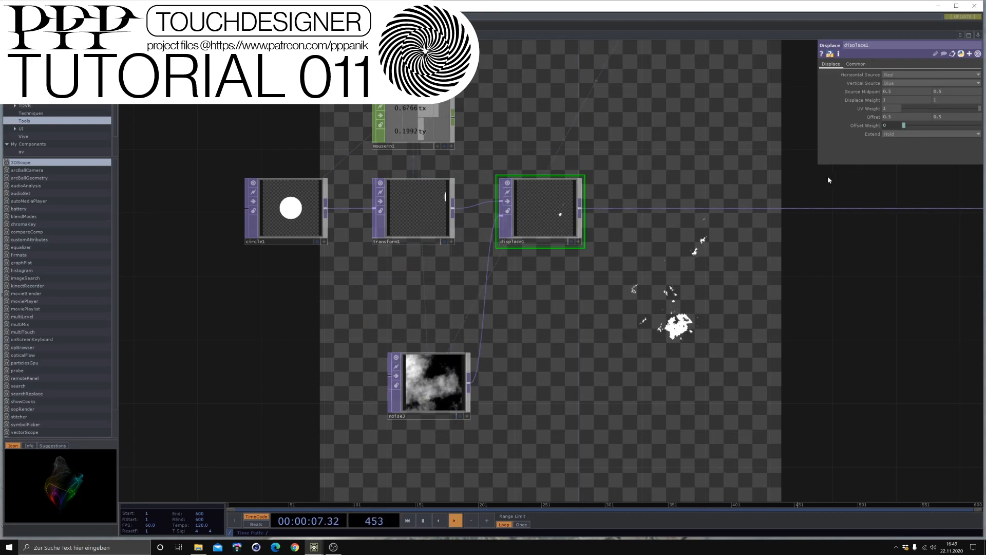
left_click(977, 54)
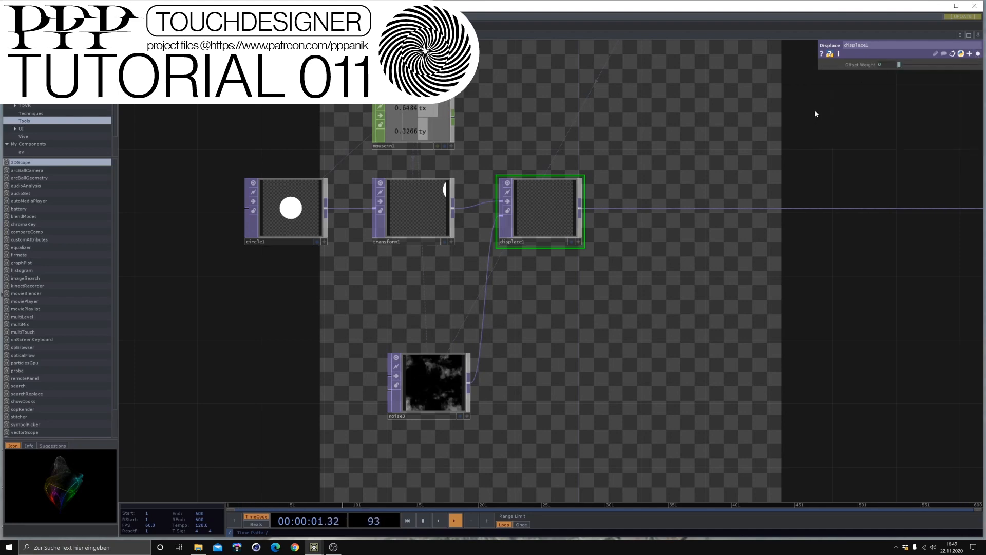
left_click(978, 54)
left_click(978, 53)
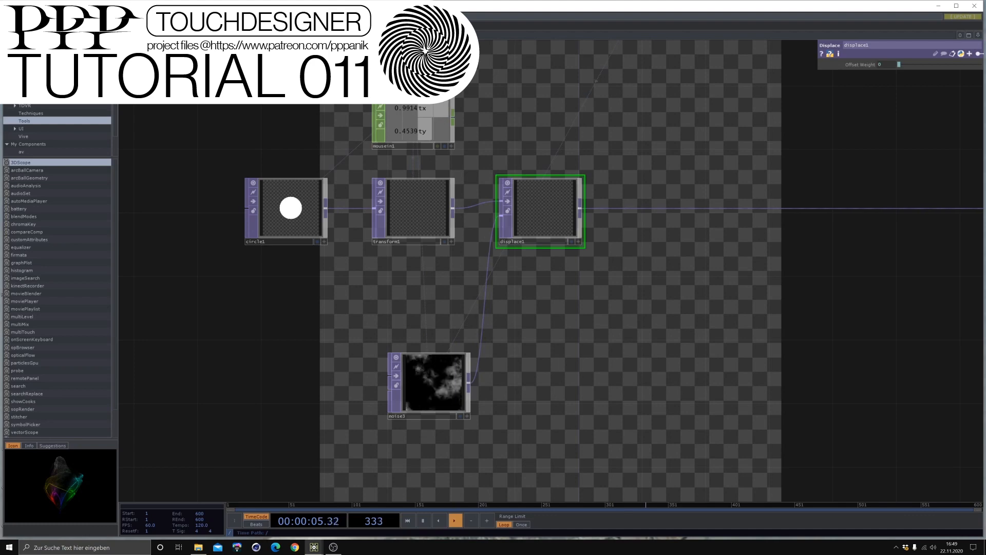
left_click(978, 53)
left_click(978, 53)
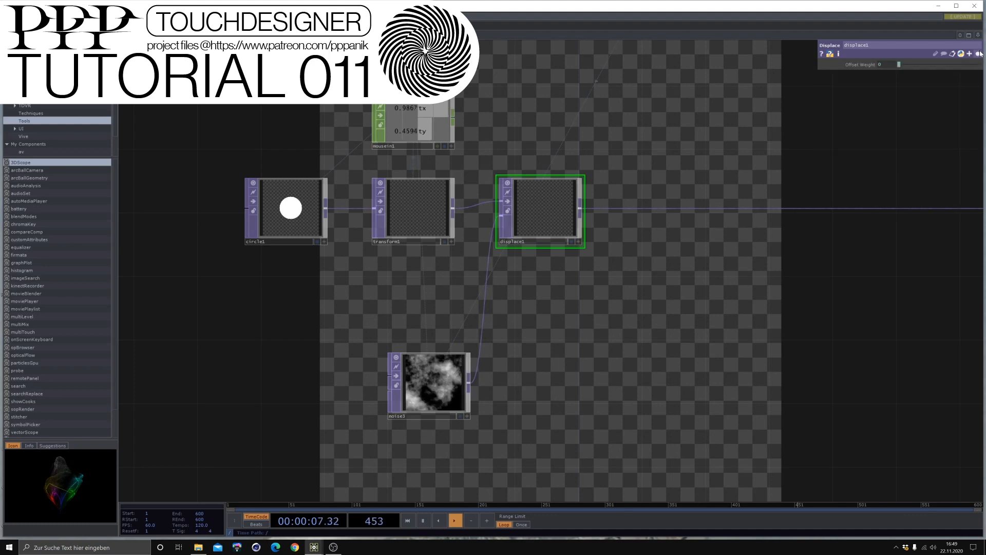
Show all parameters of displace1 and set both of its Displace Weight values to 0.05.
left_click(978, 54)
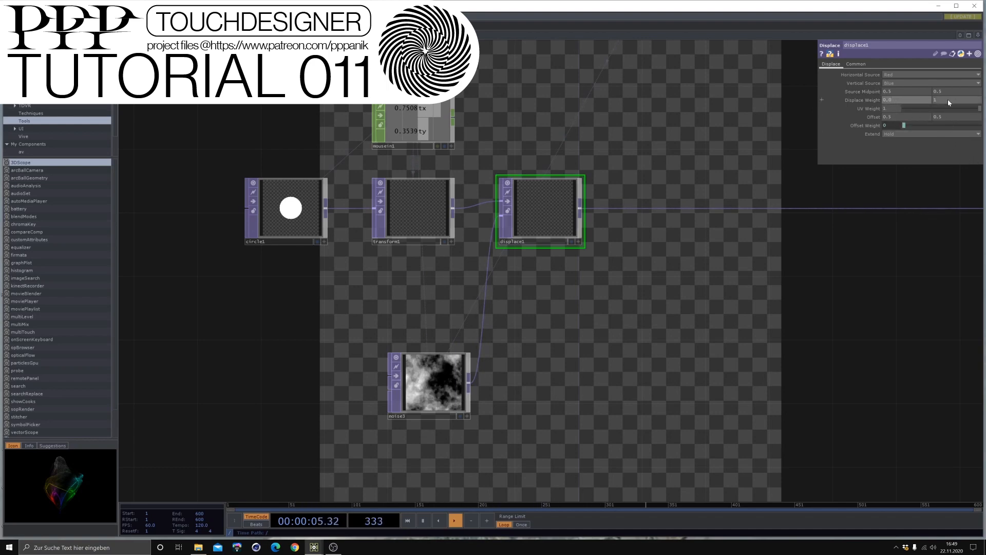
key("Return")
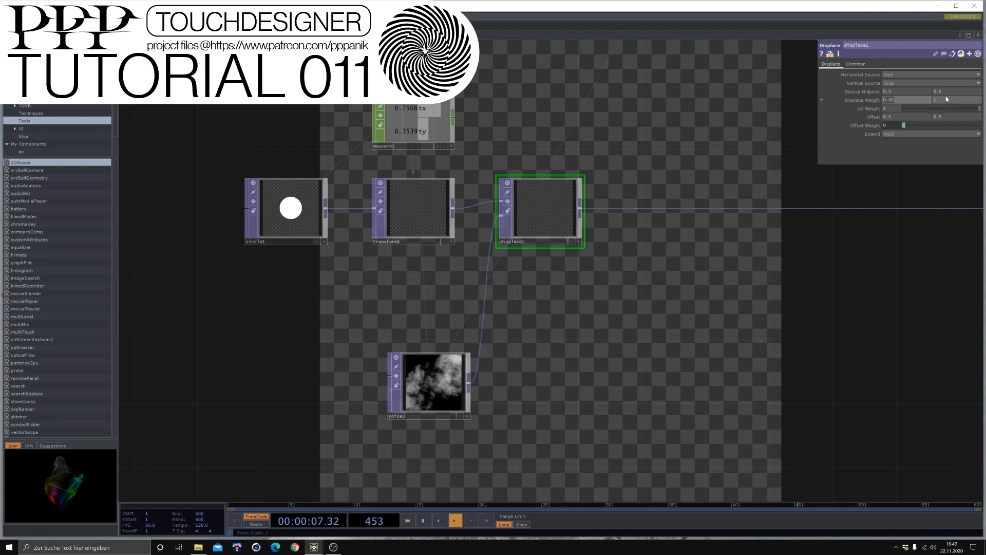
left_click(947, 100)
type("0.05")
key("Return")
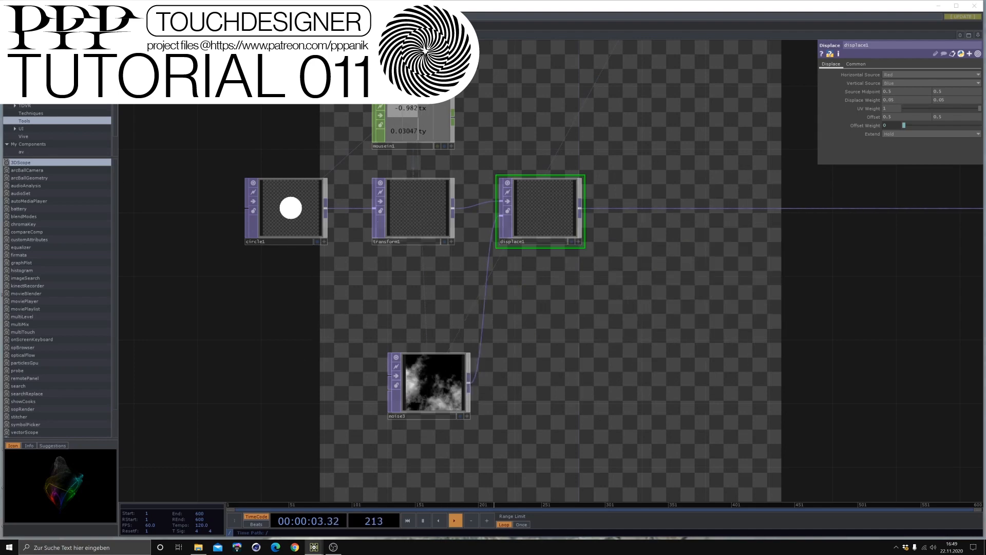
Insert a Composite TOP into the connection between displace1 and bg, placed beside displace1.
left_click_drag(644, 310, 455, 316)
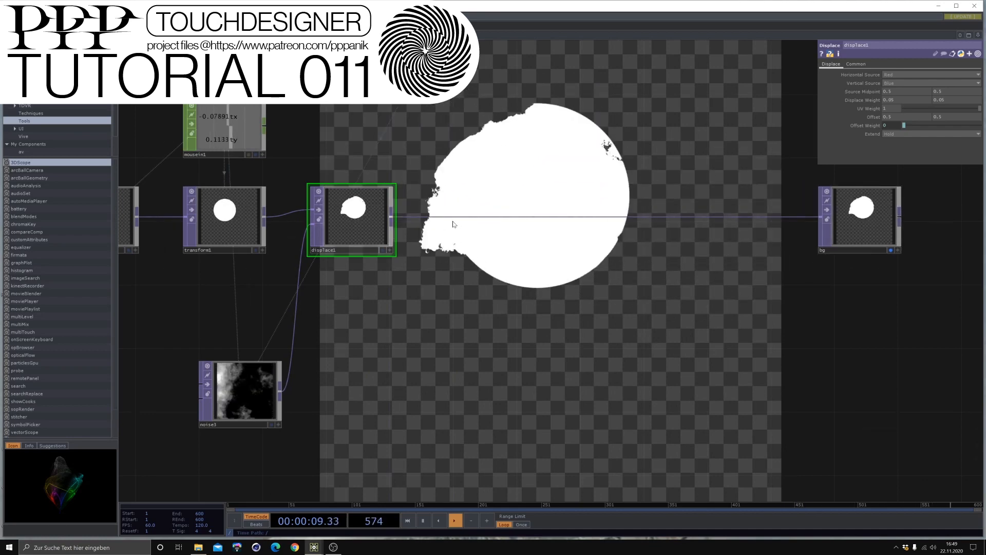
right_click(453, 221)
left_click(464, 212)
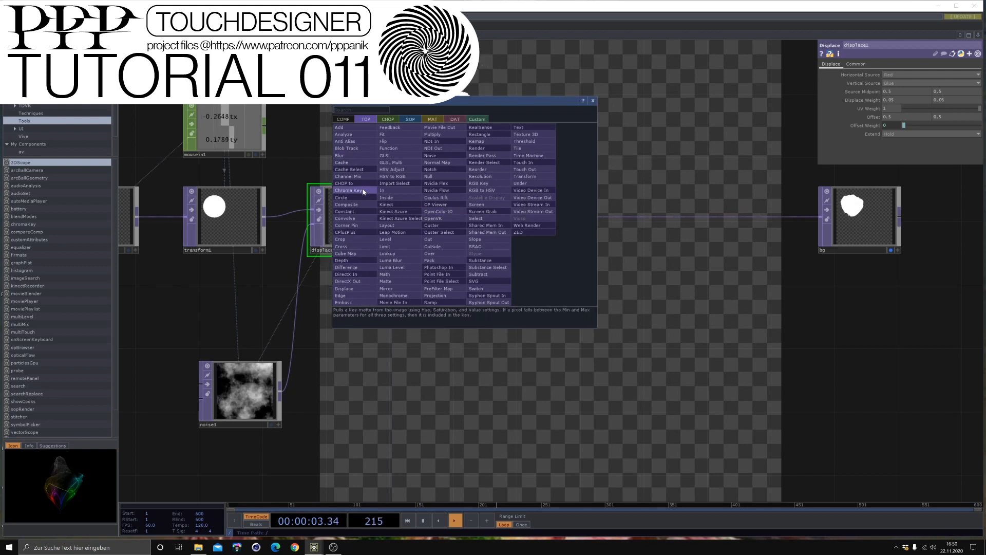
left_click(346, 204)
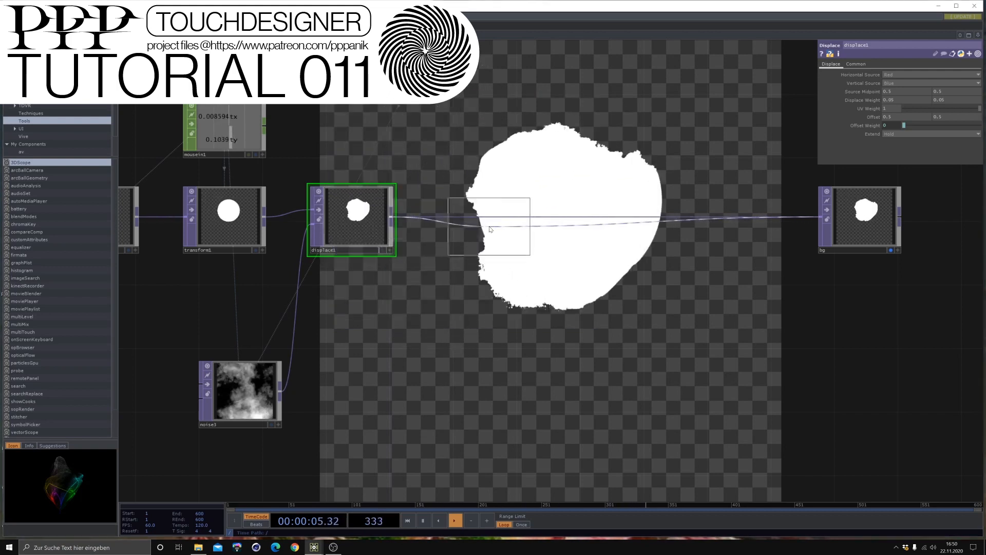
left_click(493, 221)
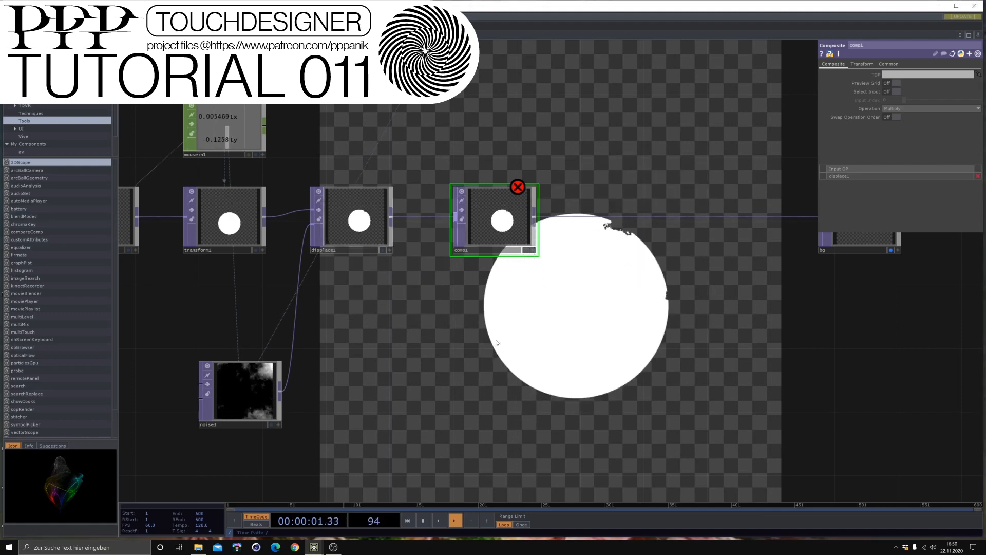
Paste the copied Noise TOP and place it above displace1.
key("ctrl+v")
left_click_drag(528, 306, 370, 116)
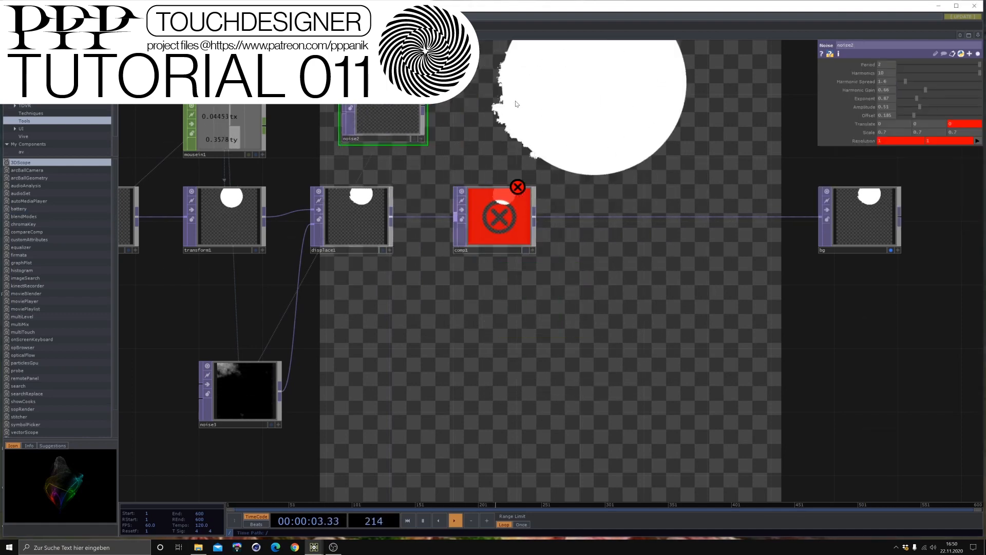
left_click_drag(543, 101, 592, 220)
Paste the copied Resolution as a reference into noise2 and reference the absTime.seconds channel of constant1 in its Z Translate value.
key("h")
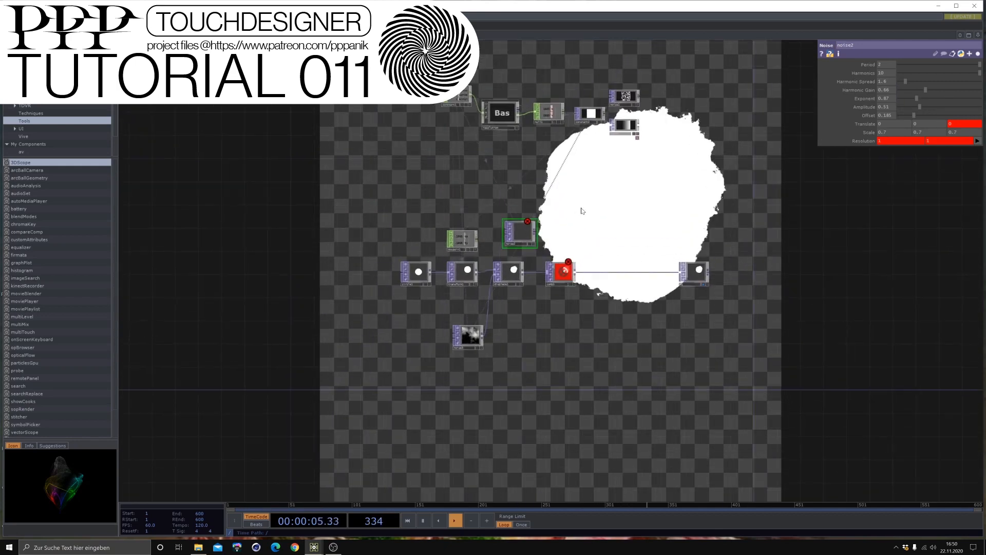
right_click(860, 146)
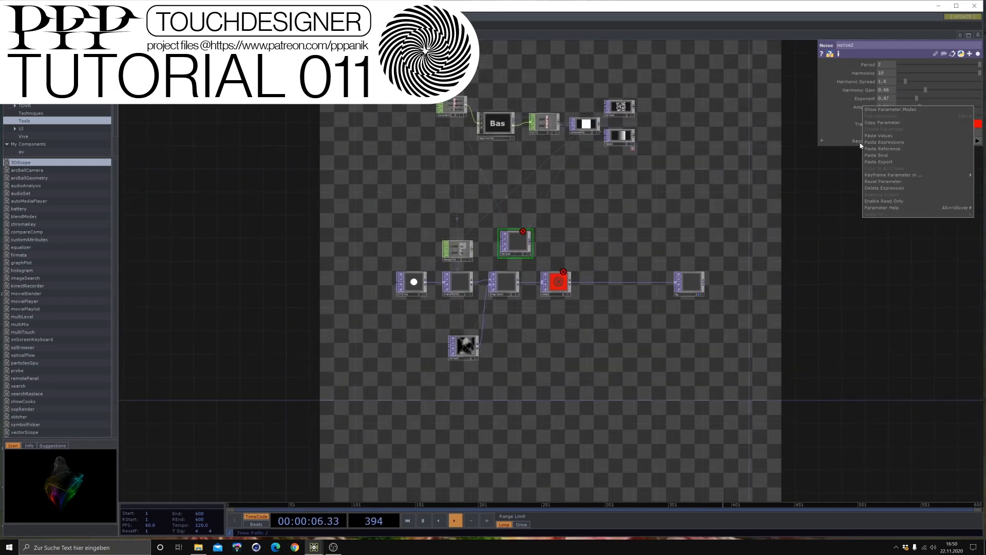
left_click(890, 149)
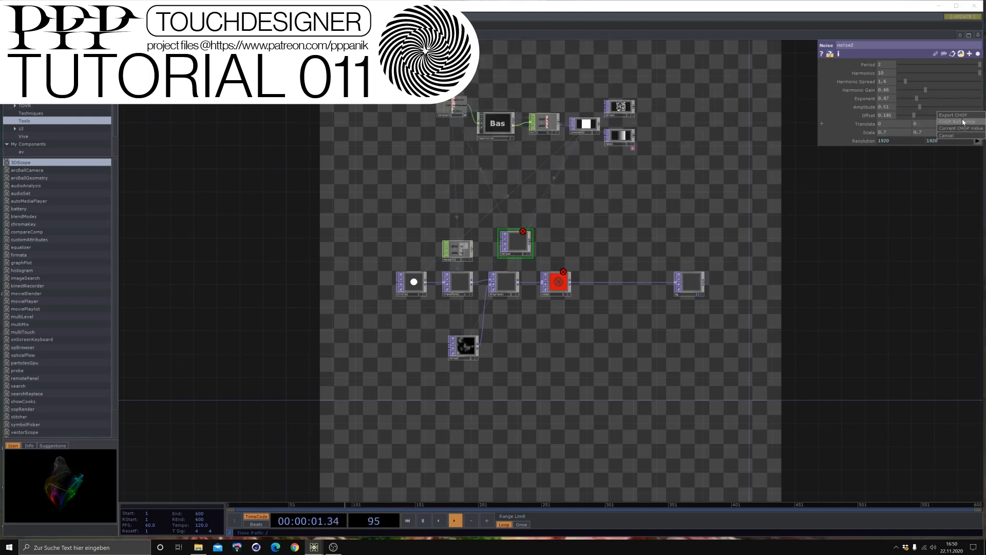
scroll(519, 308, "up", 3)
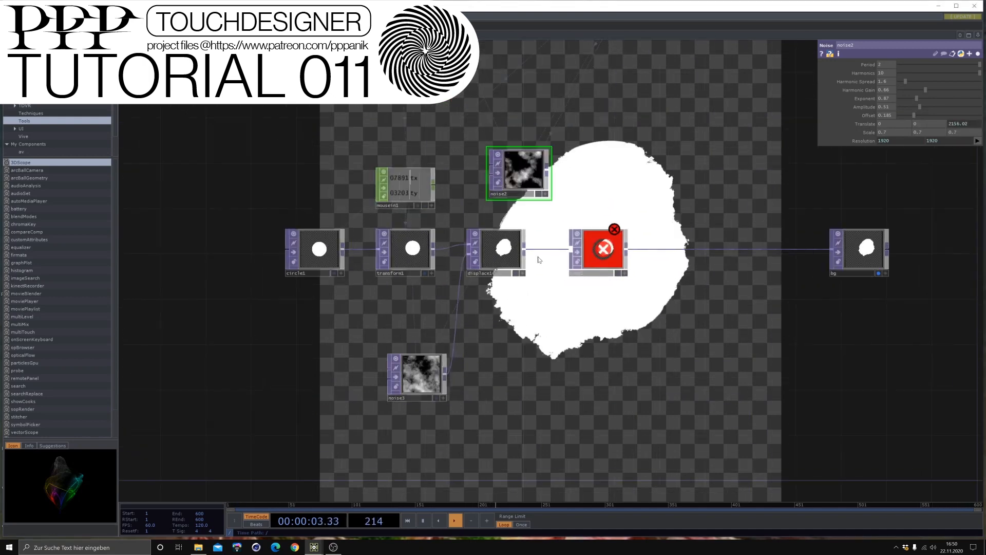
scroll(596, 182, "up", 2)
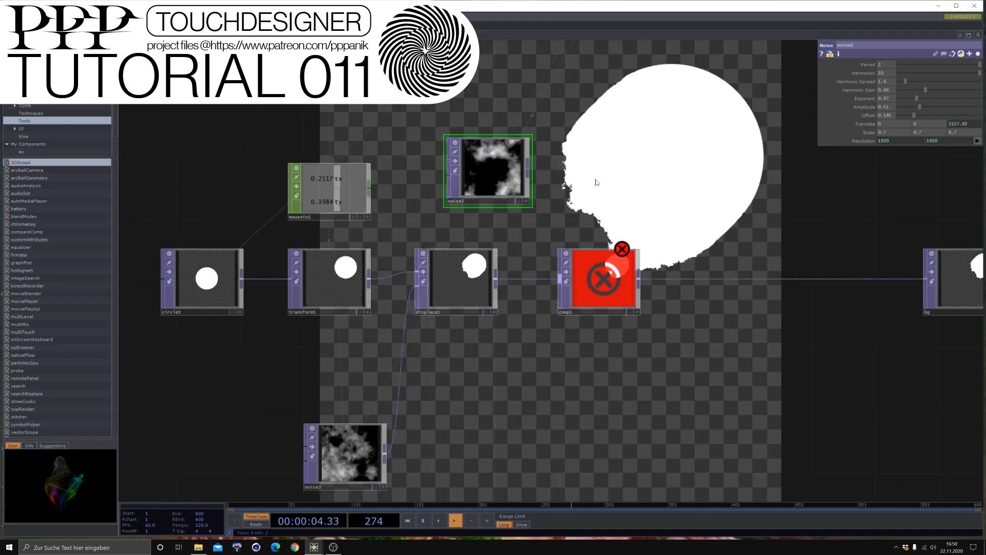
Connect noise2 to the input of comp1 and move bg farther away from comp1.
left_click(528, 164)
left_click(559, 276)
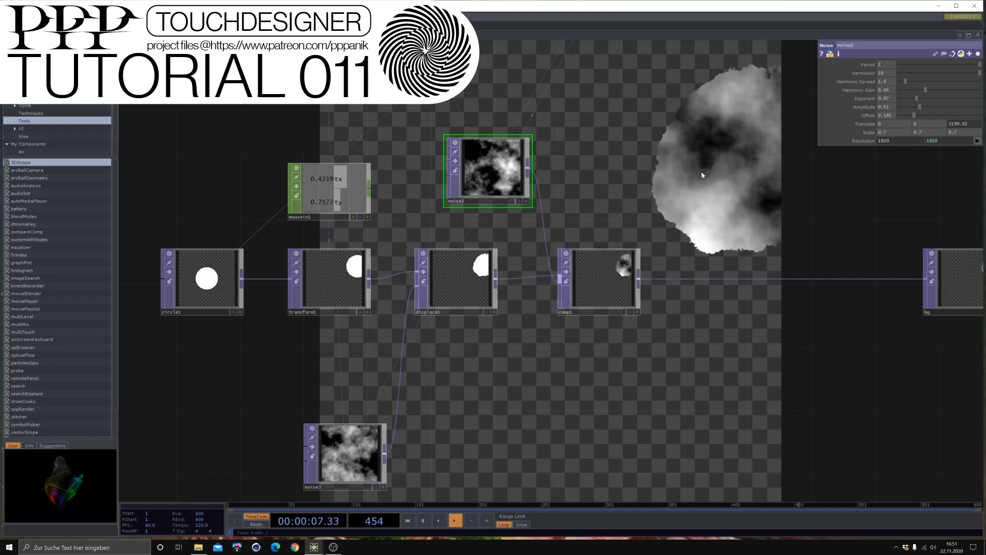
left_click_drag(552, 222, 336, 261)
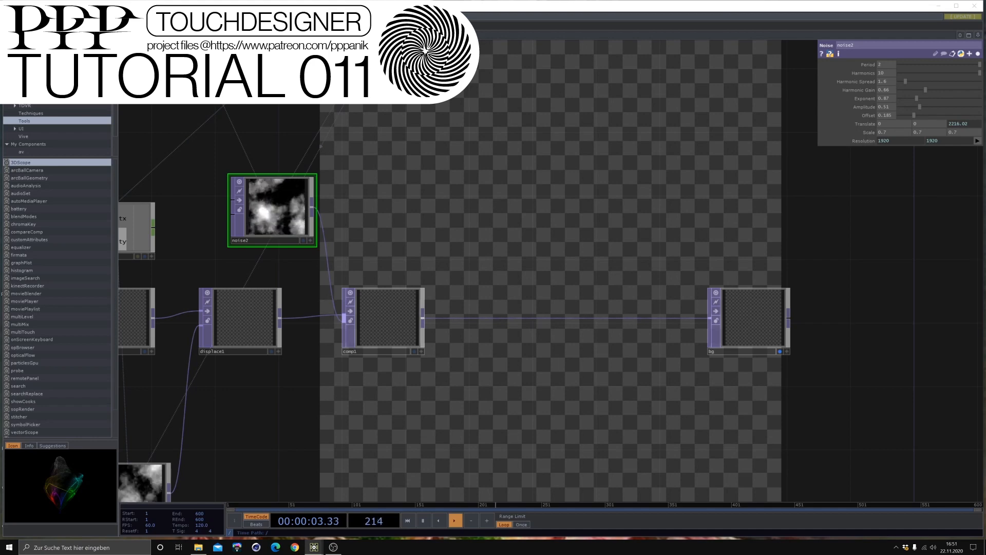
left_click_drag(495, 200, 263, 204)
left_click_drag(544, 340, 973, 309)
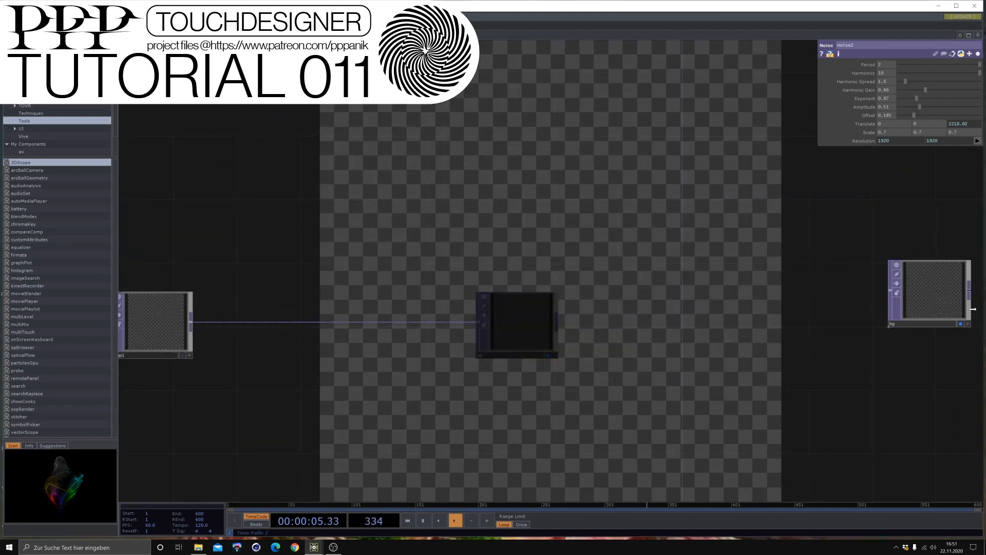
left_click_drag(545, 283, 691, 259)
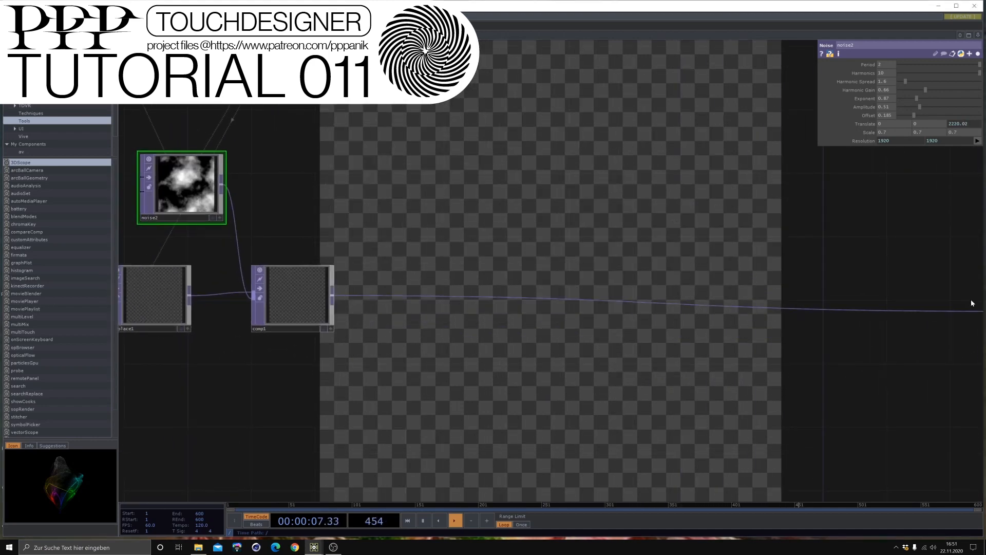
Insert a second Composite TOP between comp1 and bg and set its Operation to Over.
middle_click_drag(545, 338, 915, 189)
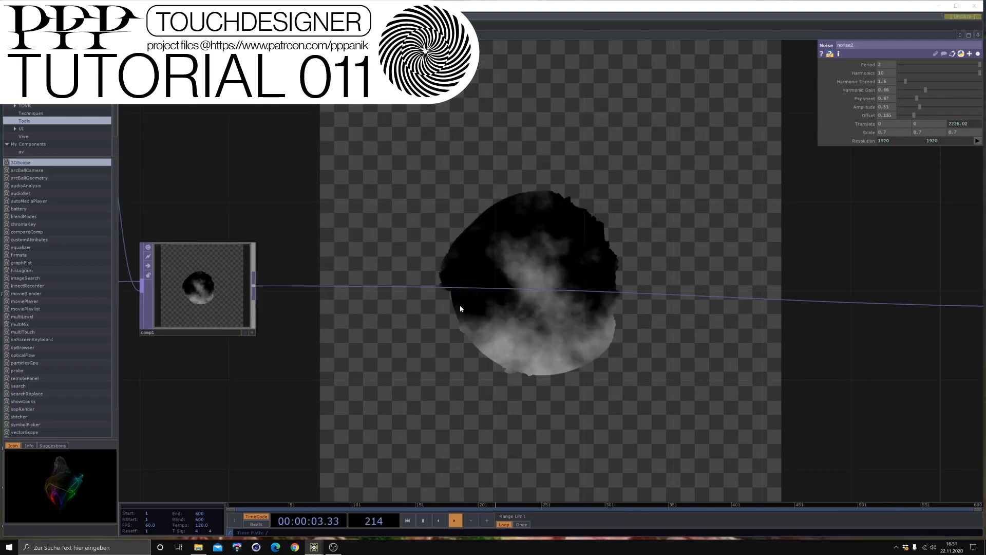
right_click(477, 289)
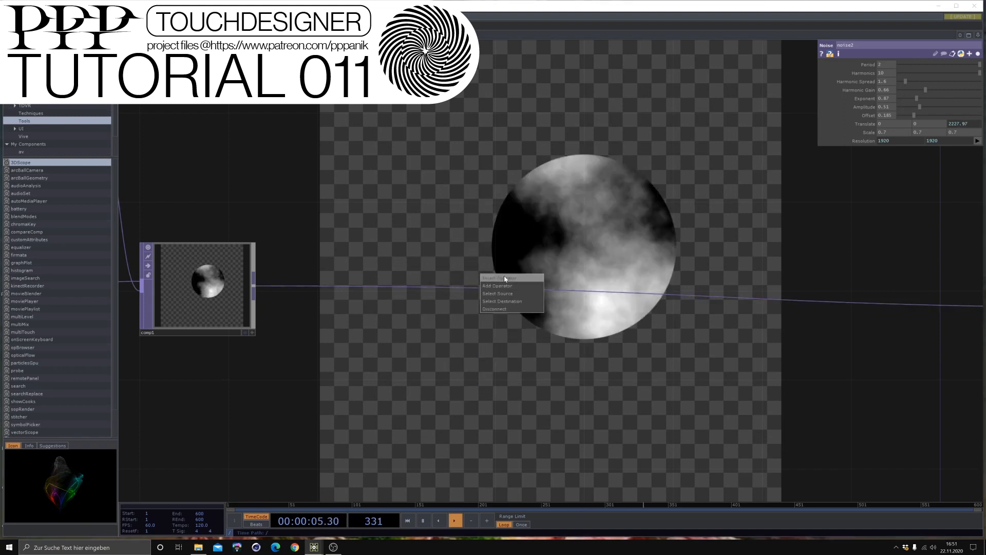
left_click(502, 278)
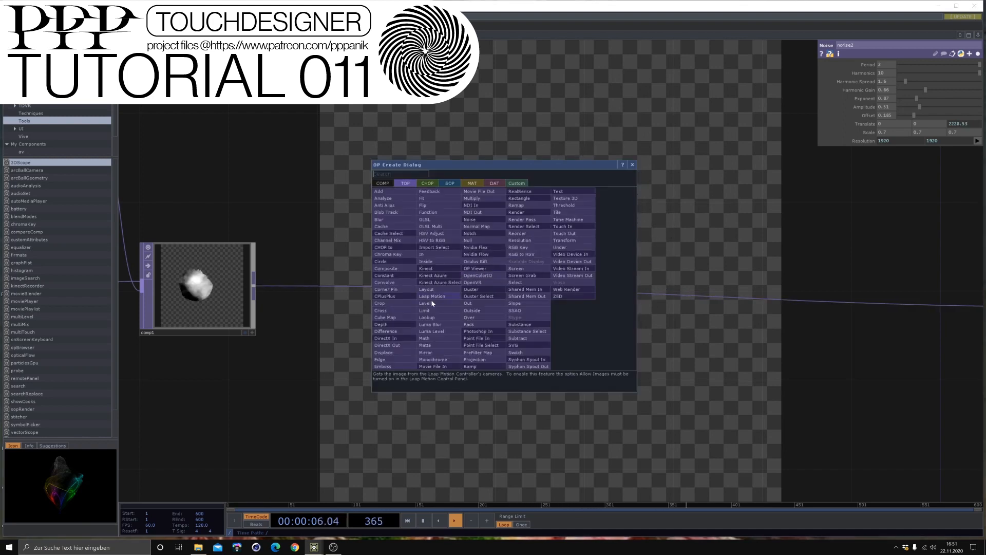
left_click(393, 269)
left_click(604, 292)
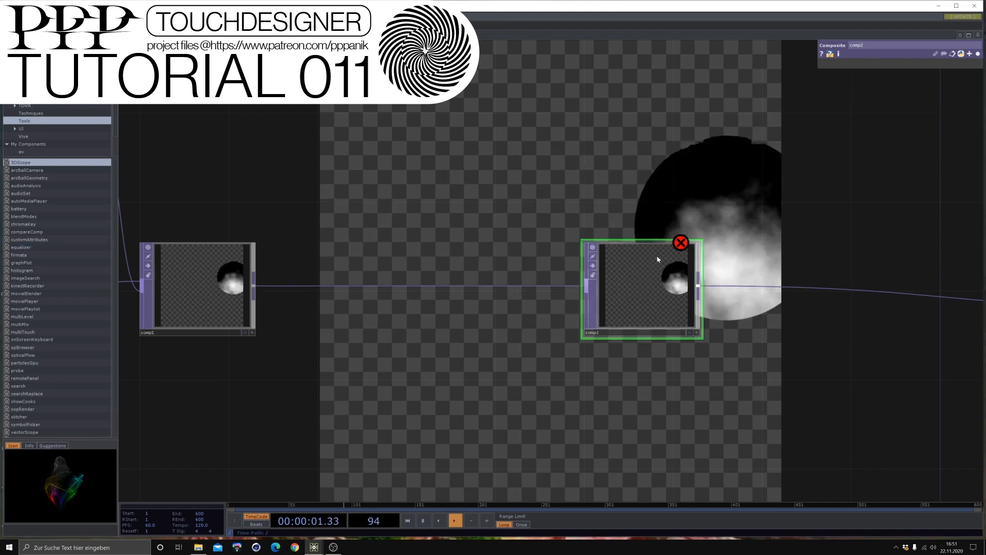
left_click(978, 54)
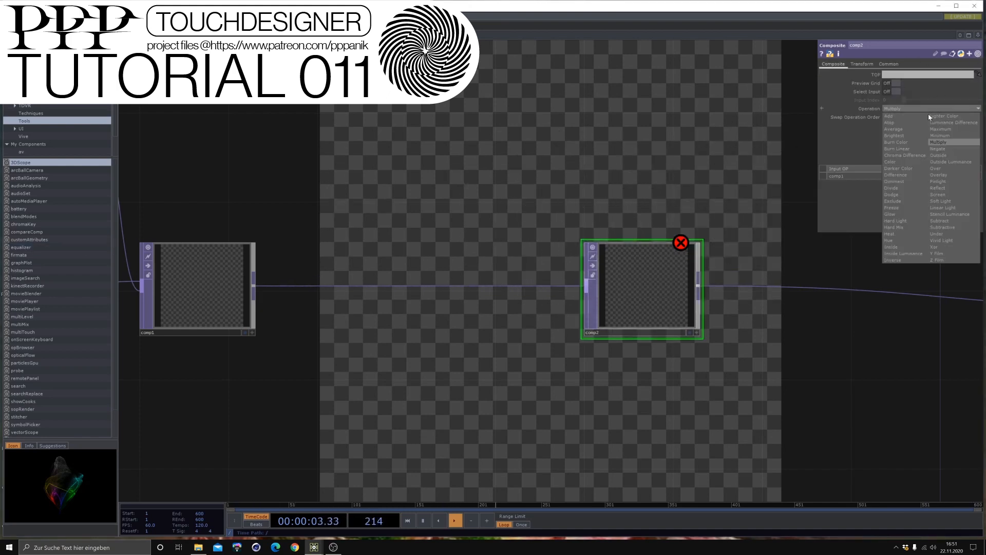
left_click(944, 168)
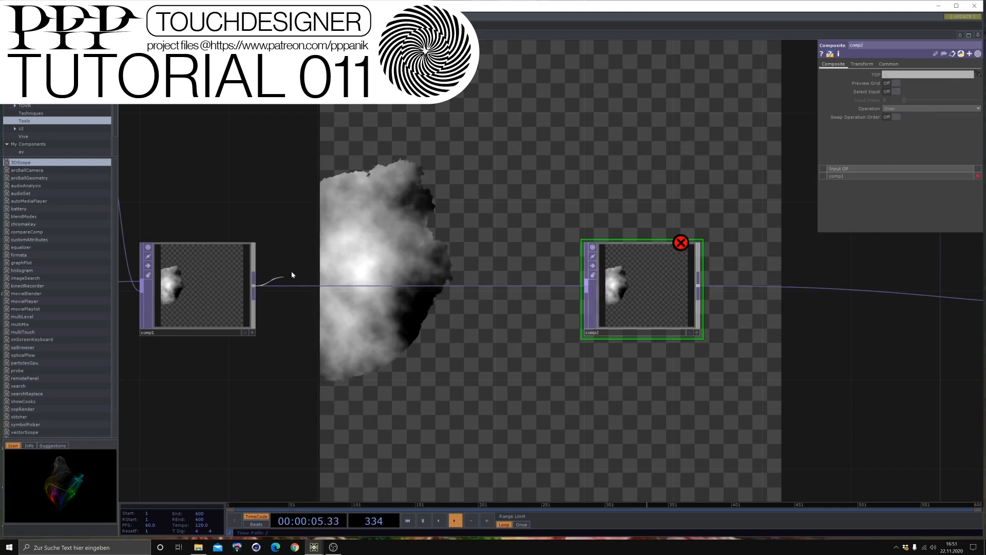
Build a branch above the main chain from comp1 through a Feedback TOP and a Level TOP into comp2.
left_click(316, 218)
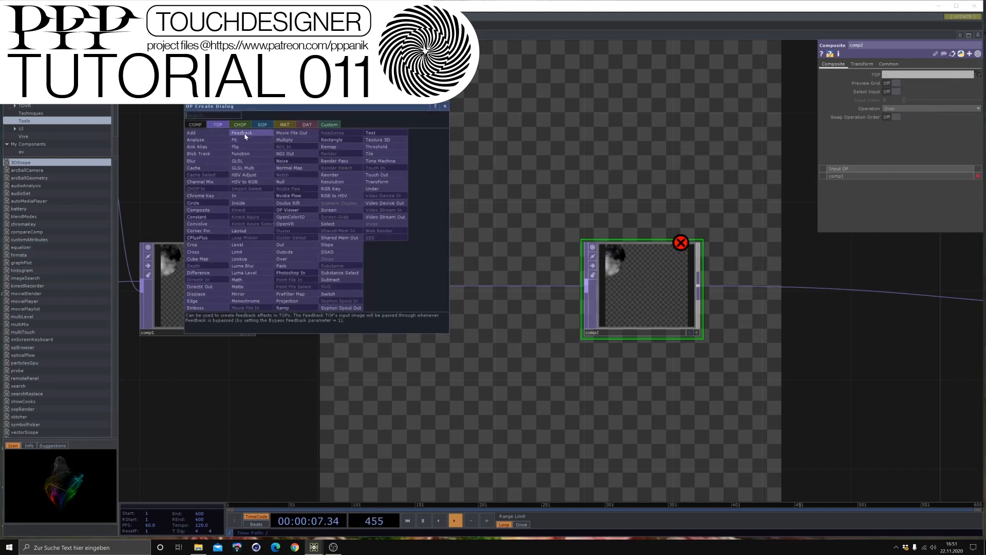
left_click(242, 133)
left_click(328, 177)
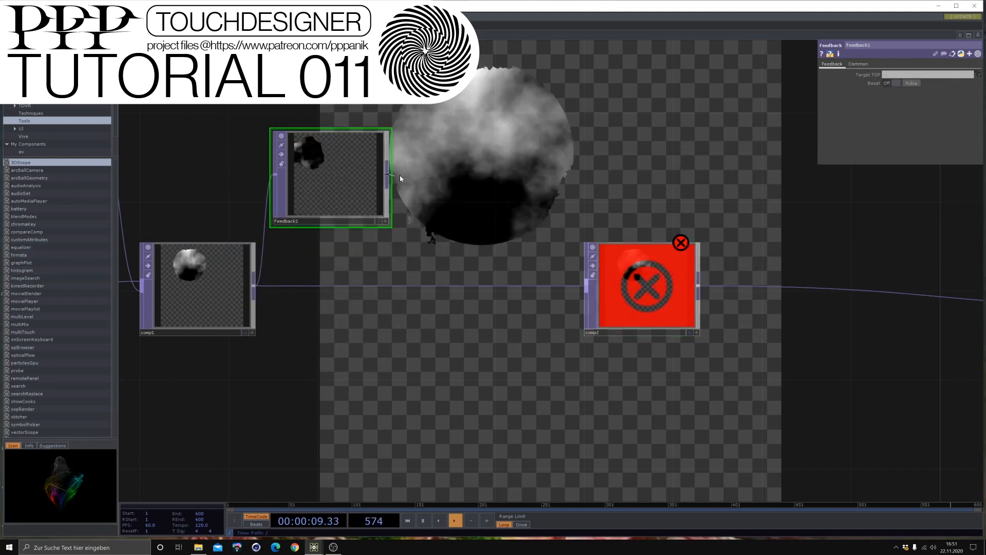
left_click(427, 175)
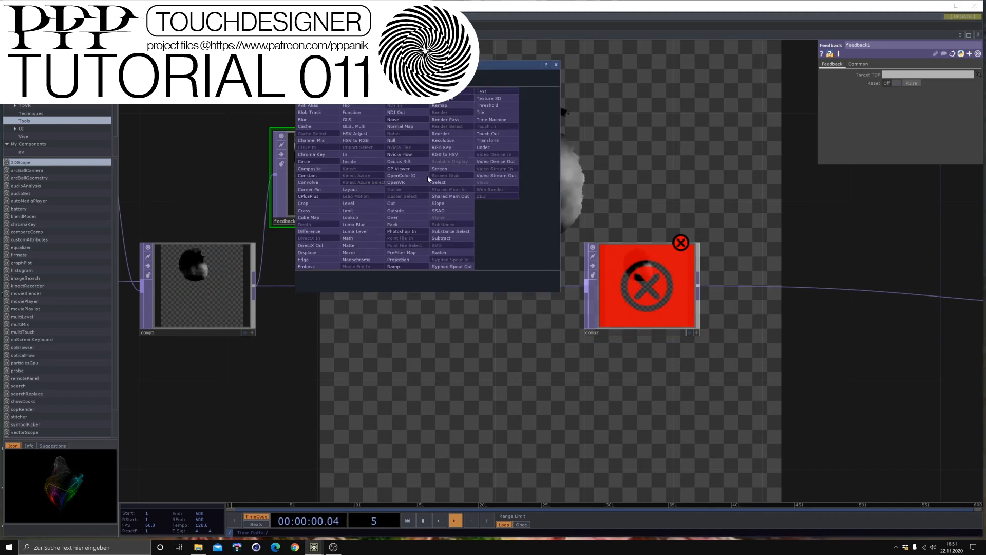
left_click(357, 205)
left_click(462, 178)
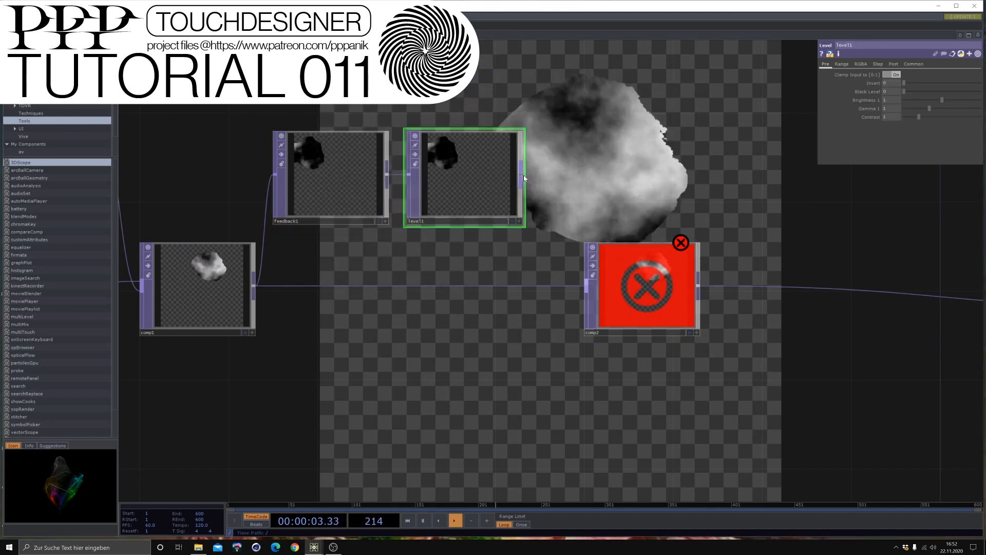
mouse_move(524, 178)
left_mouse_down()
mouse_move(587, 285)
mouse_move(649, 282)
left_mouse_up()
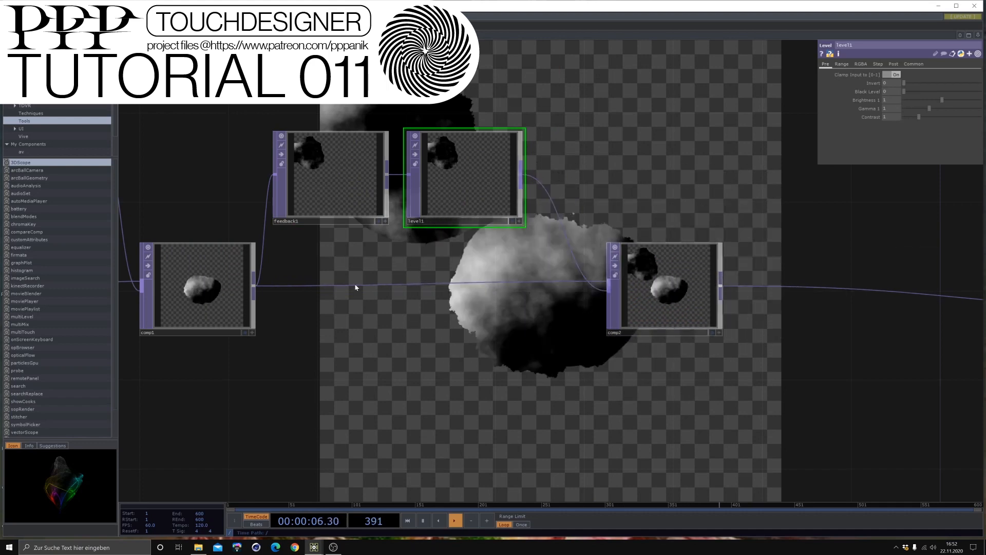
Insert a Level TOP into the direct connection between comp1 and comp2.
left_click(432, 276)
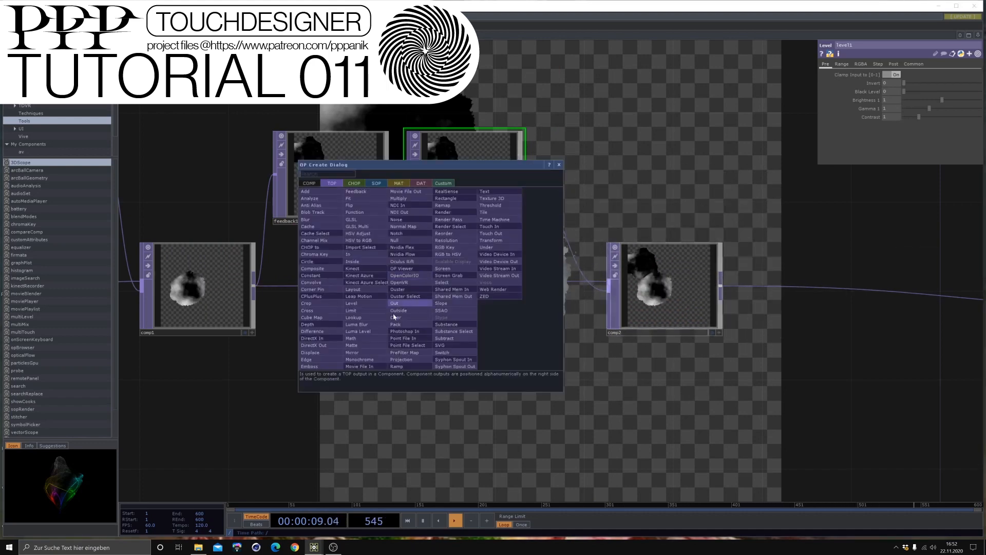
left_click(362, 303)
left_click(210, 291)
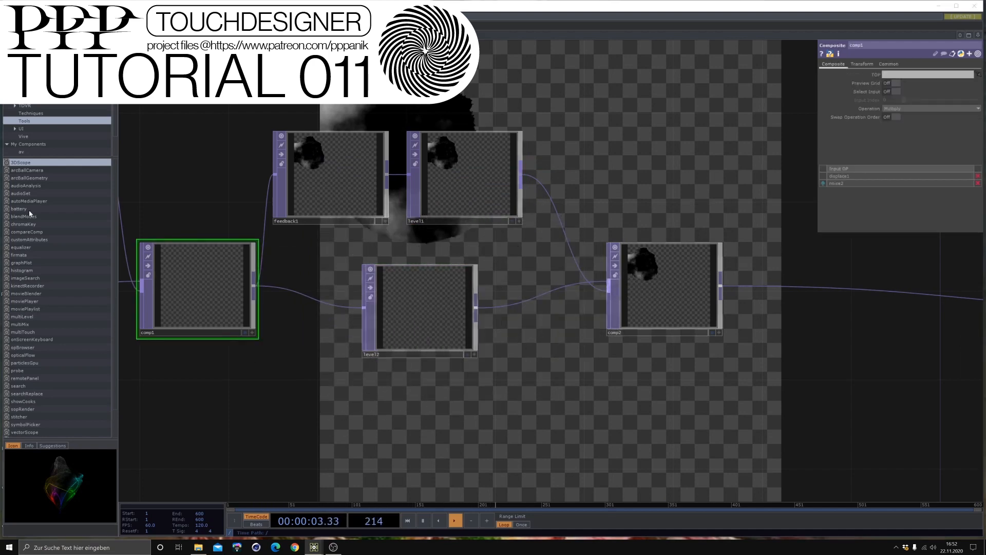
With comp2 as the Feedback TOP's Target TOP, set level2's Brightness 1 to 1.78 and level1's Opacity to about 0.95.
left_click(419, 296)
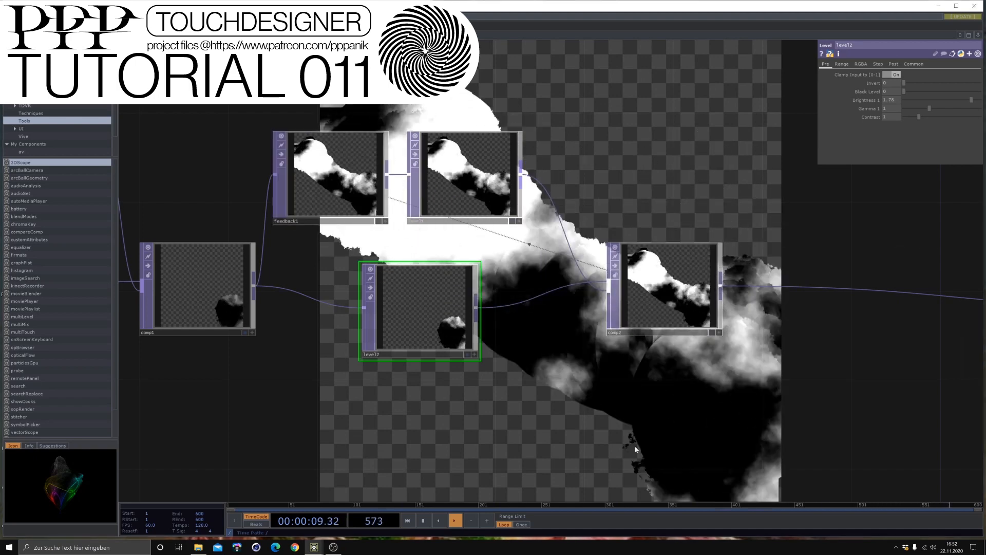
left_click(464, 178)
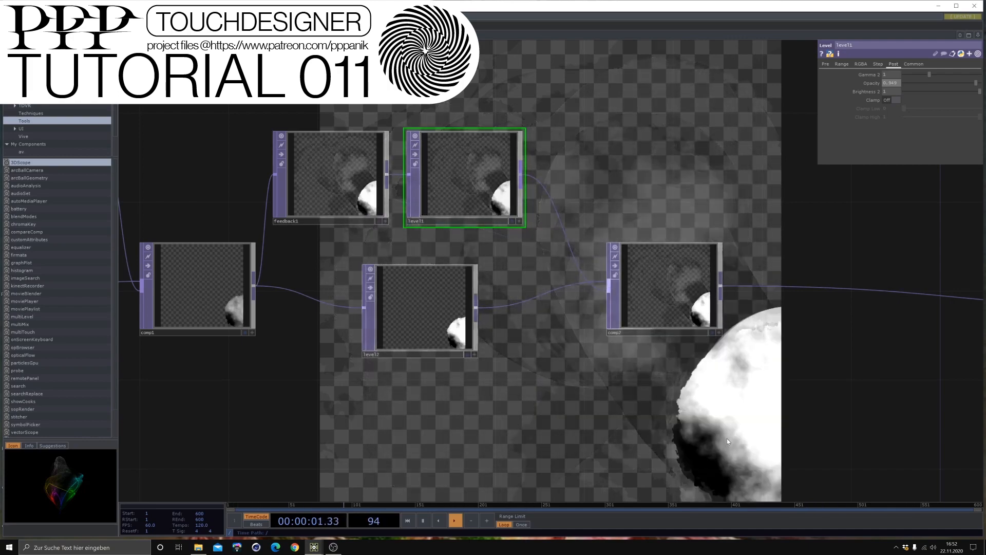
Add a Keyboard In CHOP and place it above the Feedback TOP.
left_click_drag(726, 439, 813, 456)
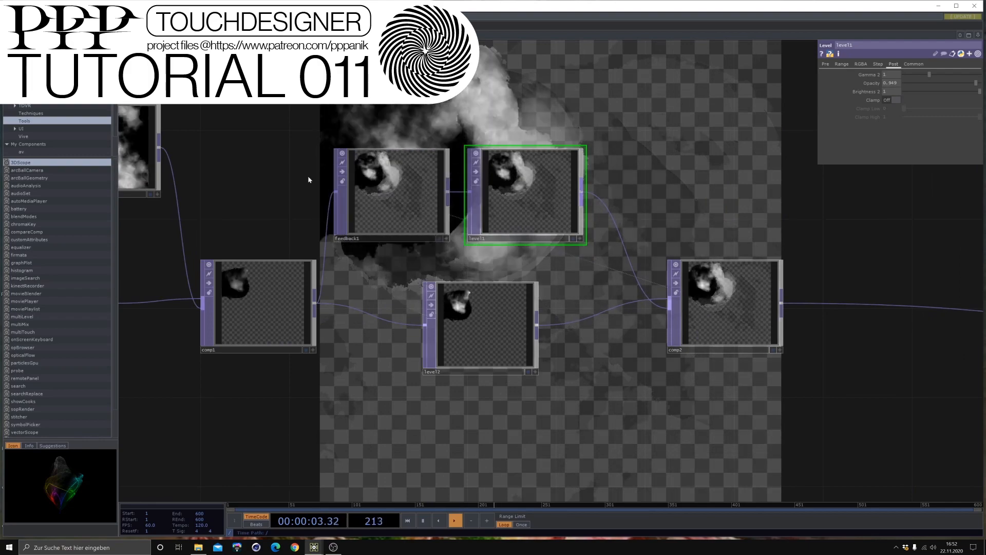
left_click_drag(375, 123, 349, 235)
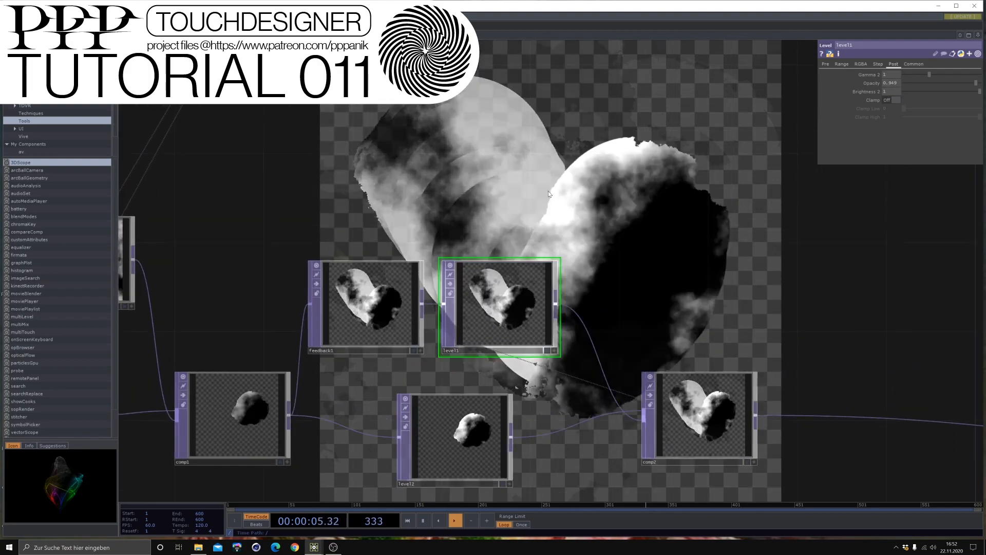
key("Tab")
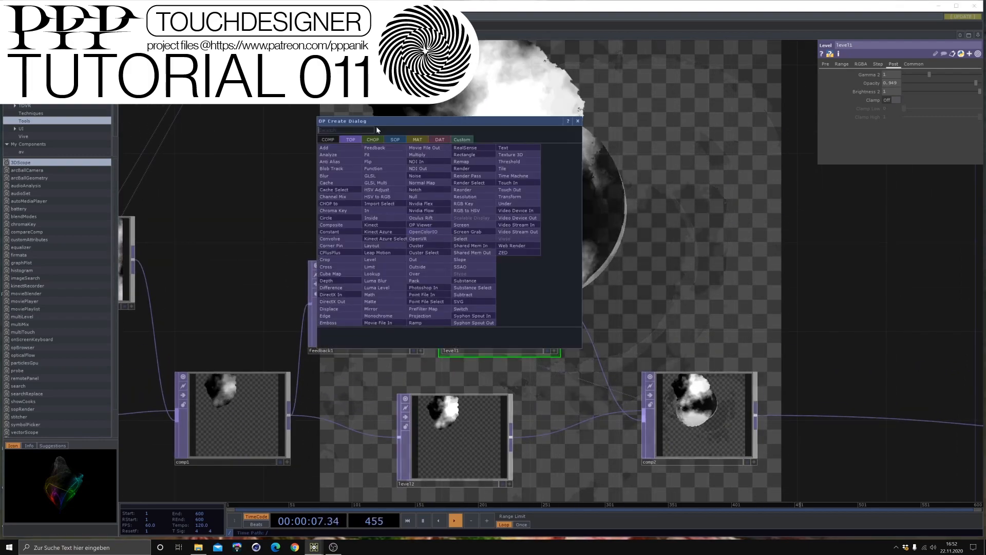
left_click(373, 140)
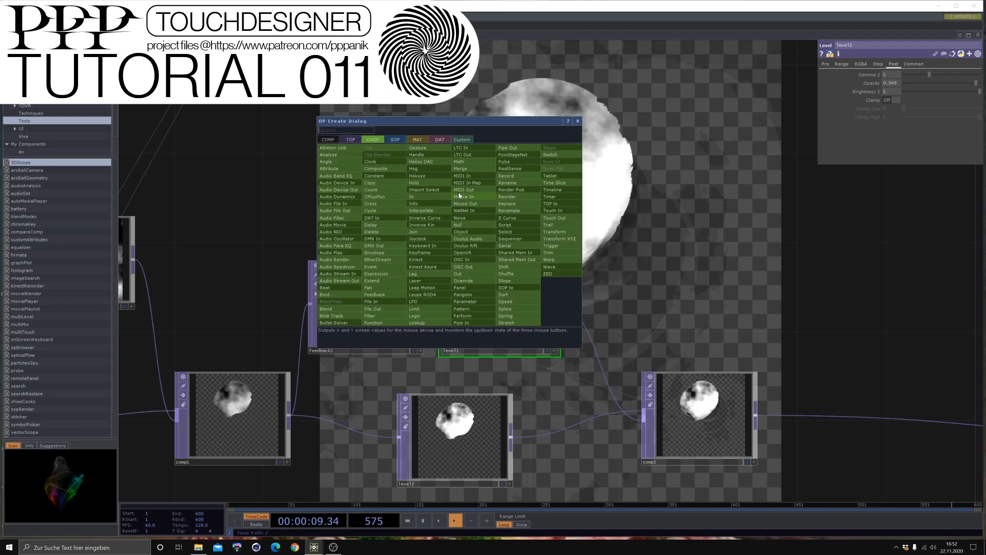
left_click(422, 246)
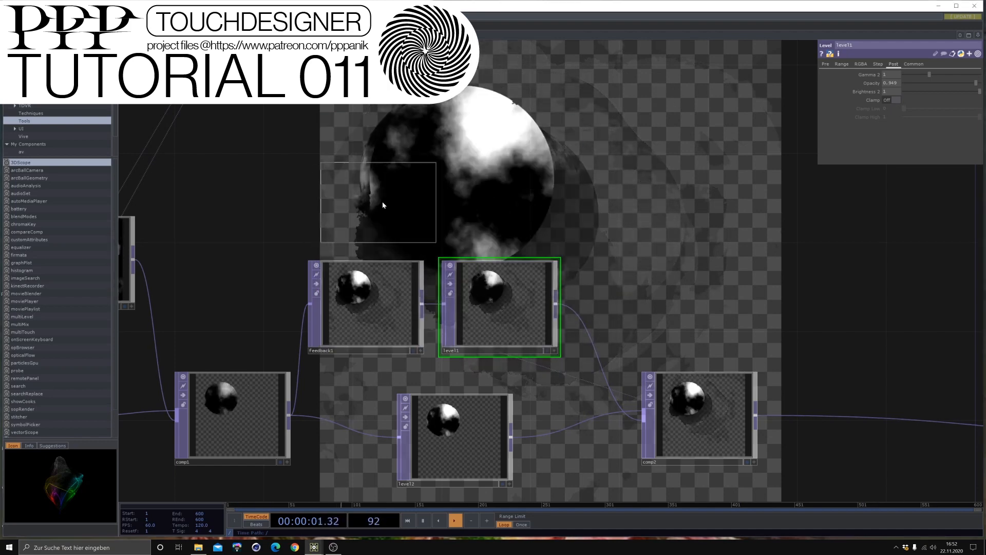
left_click(382, 202)
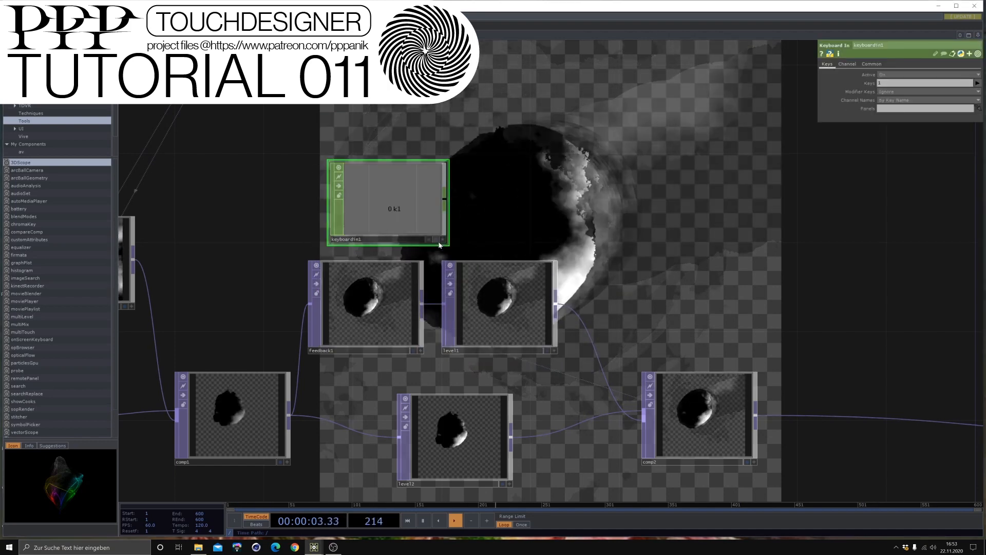
Reference the k1 channel of keyboardin1 in the Feedback TOP's Reset Pulse and trigger the channel to test it.
left_click(442, 239)
key("1")
left_click(378, 298)
left_click_drag(389, 209, 908, 83)
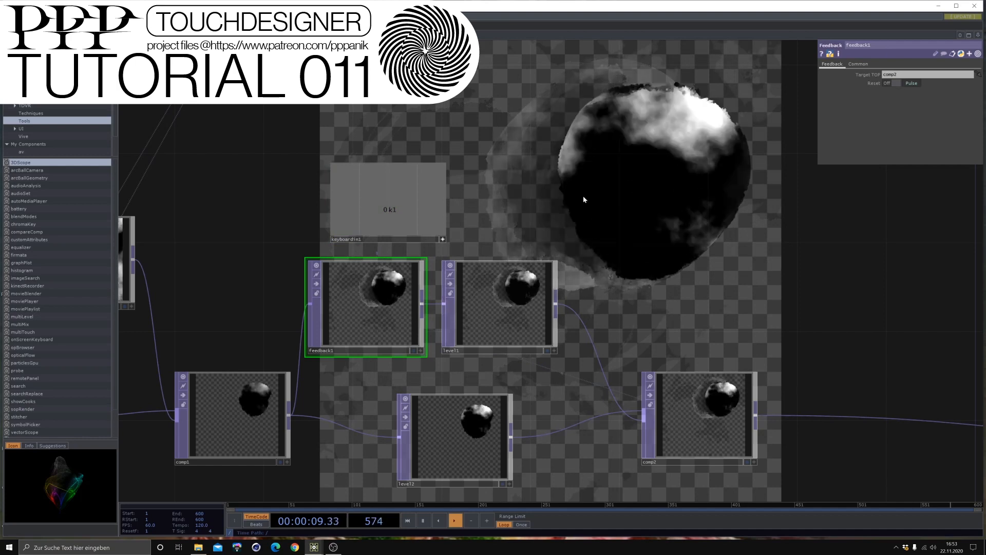
key("1")
Align keyboardin1 directly above the Feedback TOP and trigger its k1 channel again to test the feedback reset.
left_click(443, 238)
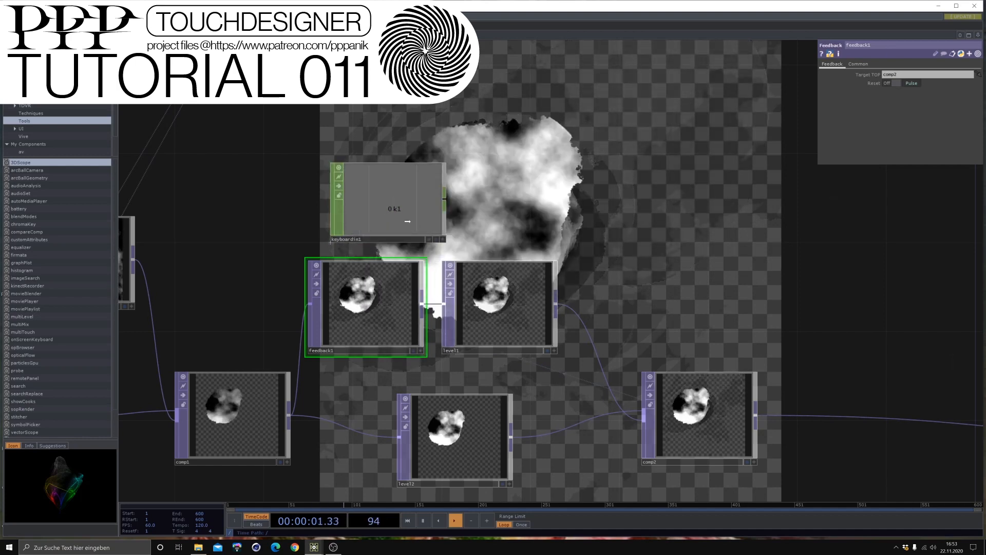
left_click_drag(407, 221, 385, 220)
key("1")
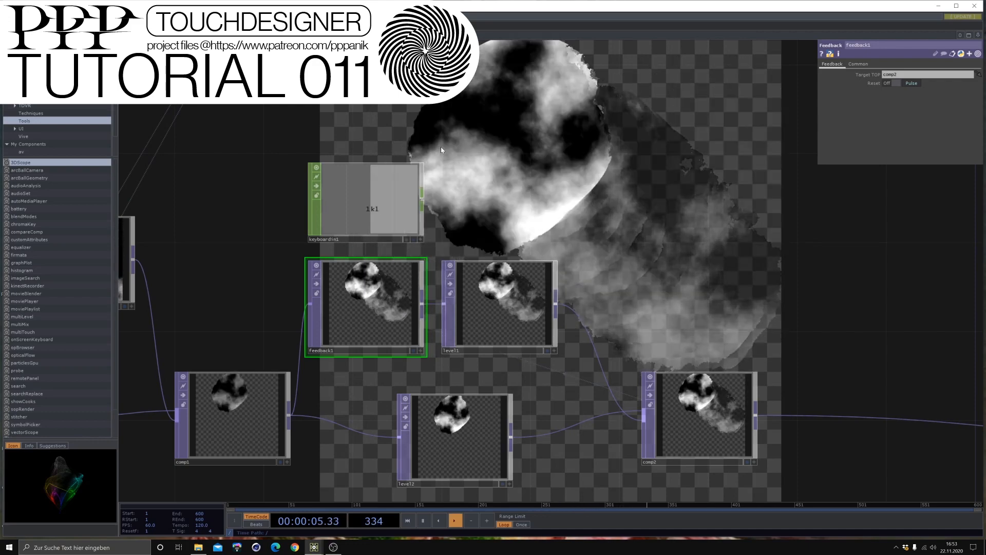
Move bg farther away from comp2 and line it up with comp2 to make room in the chain.
scroll(626, 190, "down", 3)
left_click_drag(668, 251, 426, 200)
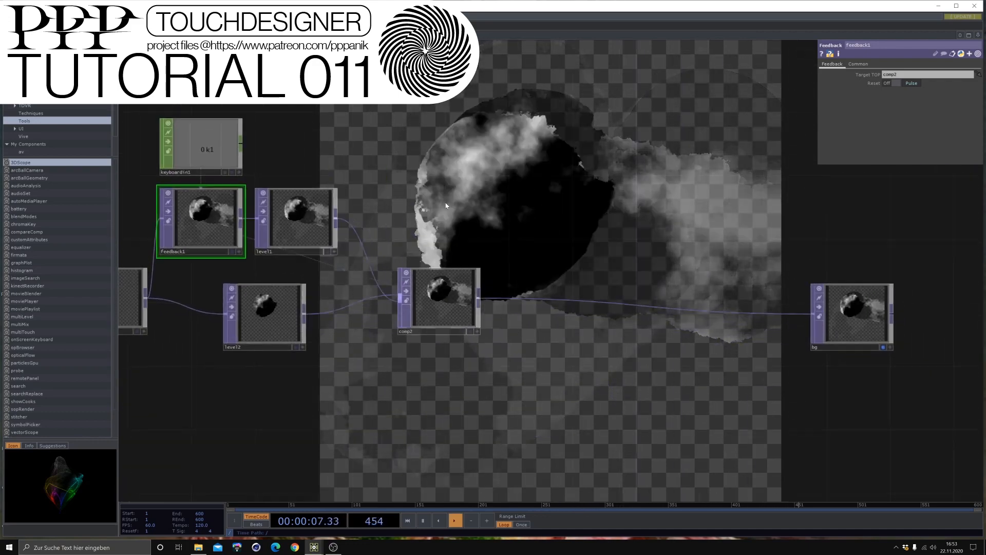
scroll(541, 368, "down", 1)
scroll(542, 367, "down", 2)
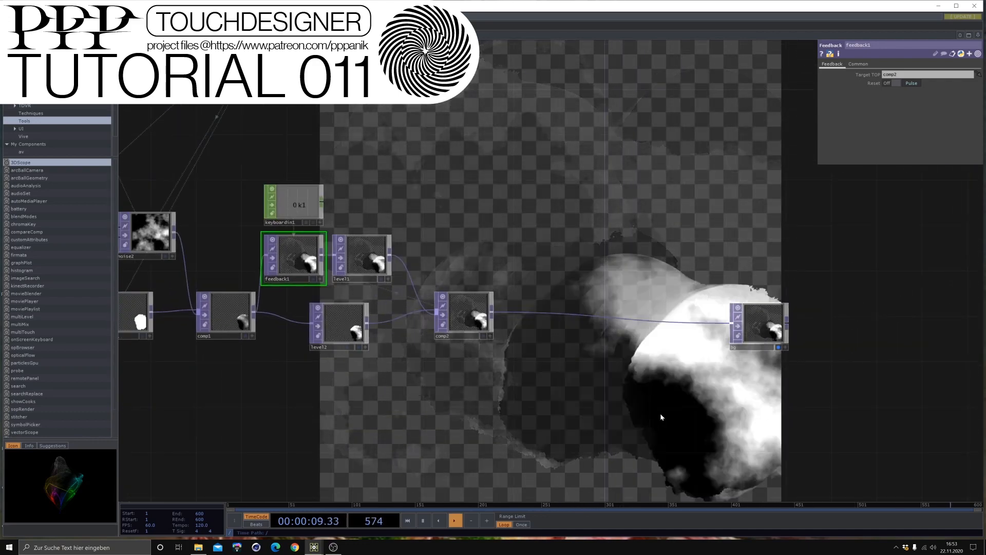
left_click_drag(660, 413, 460, 401)
left_click_drag(563, 318, 778, 298)
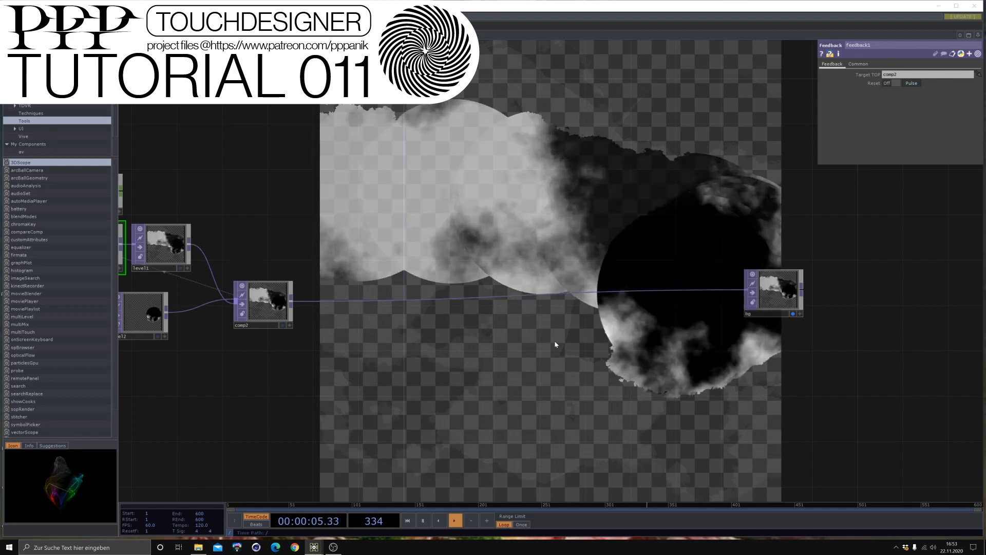
left_click_drag(774, 293, 820, 305)
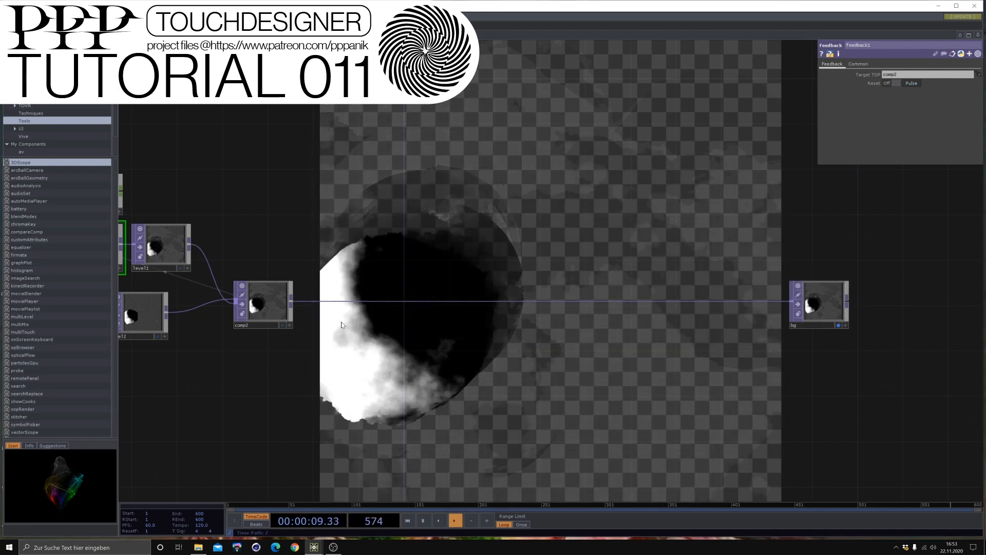
Insert a Null TOP into the connection between comp2 and bg, placed beside comp2.
scroll(306, 305, "up", 3)
right_click(315, 277)
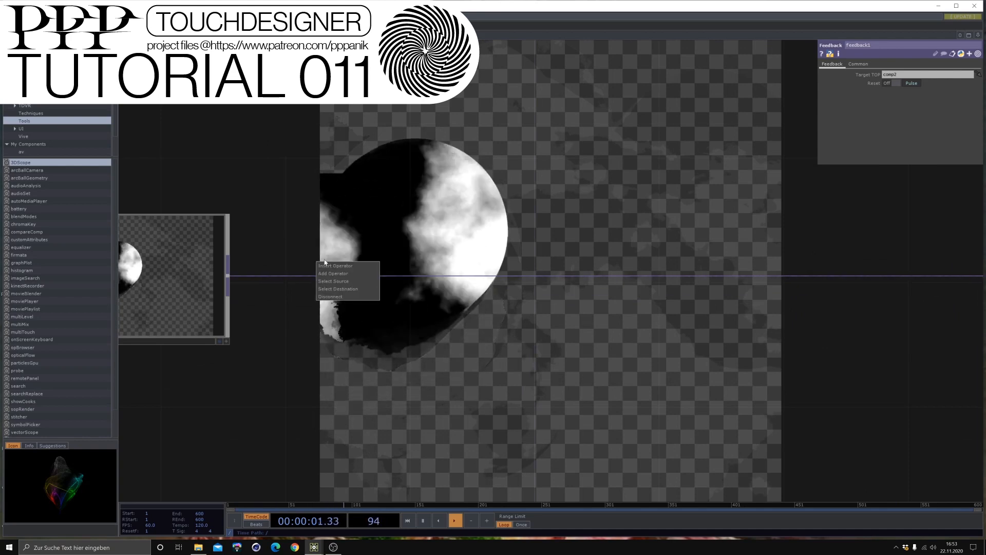
left_click(325, 265)
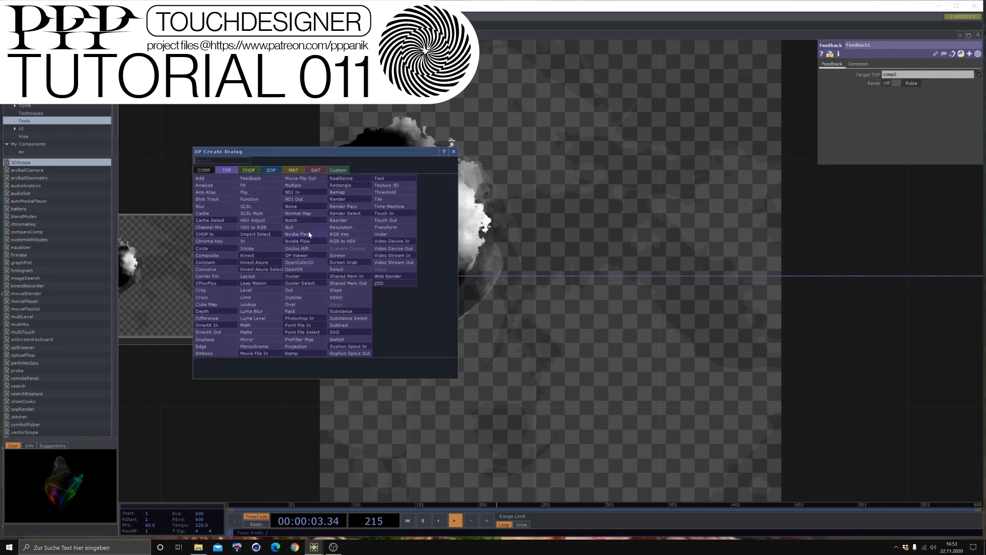
left_click(289, 227)
left_click(442, 277)
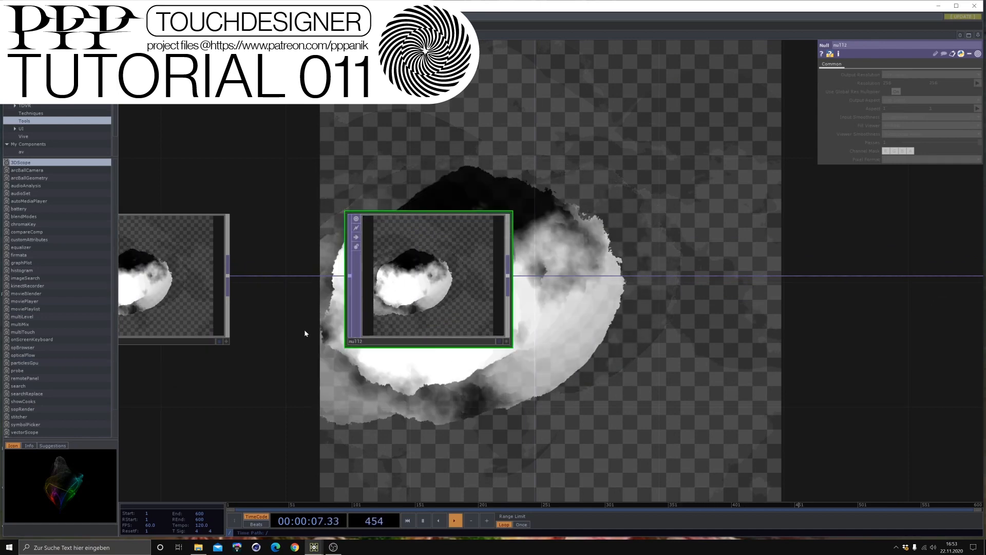
Move null2 farther away from comp2 along the connection line to leave more space between them.
scroll(279, 286, "down", 2)
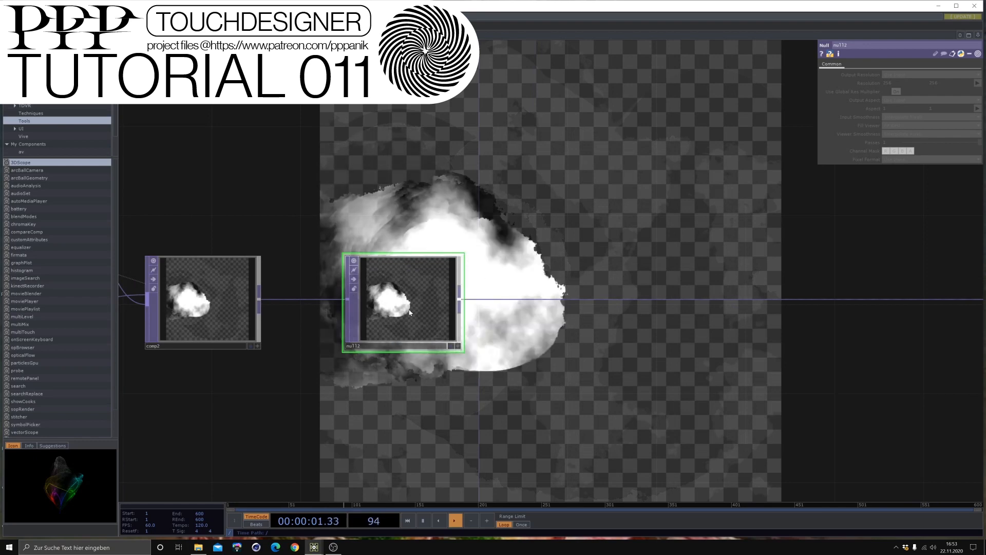
left_click_drag(409, 312, 521, 311)
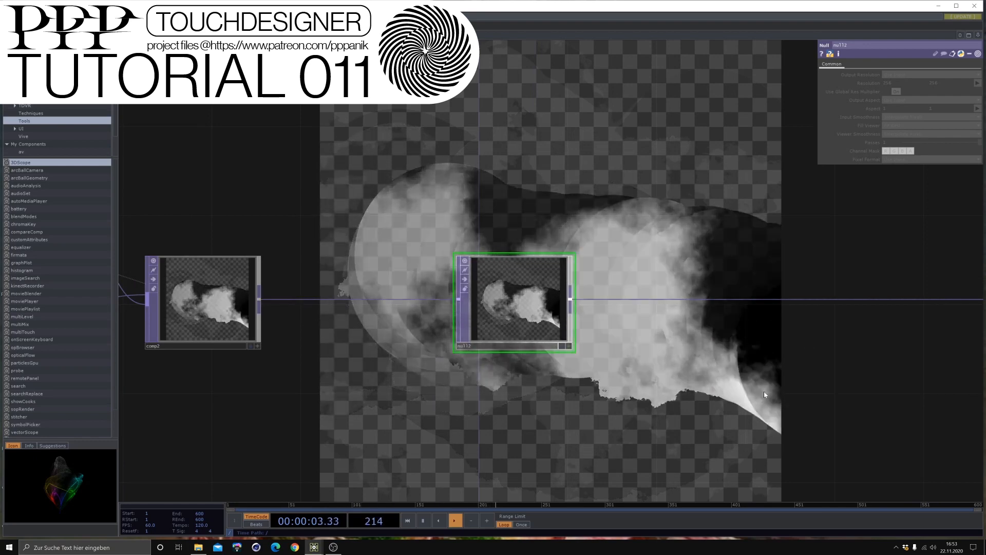
left_click_drag(674, 378, 475, 368)
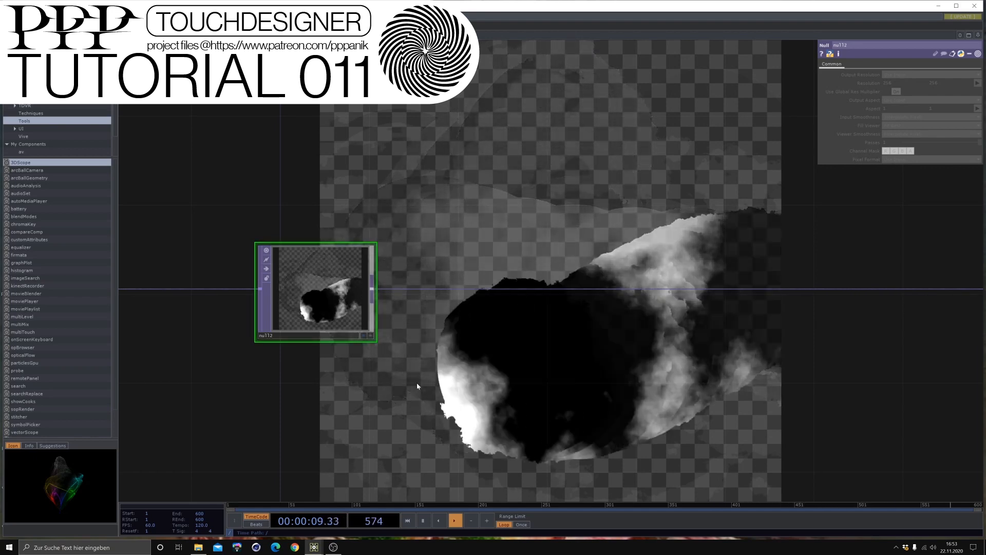
left_click_drag(226, 345, 389, 344)
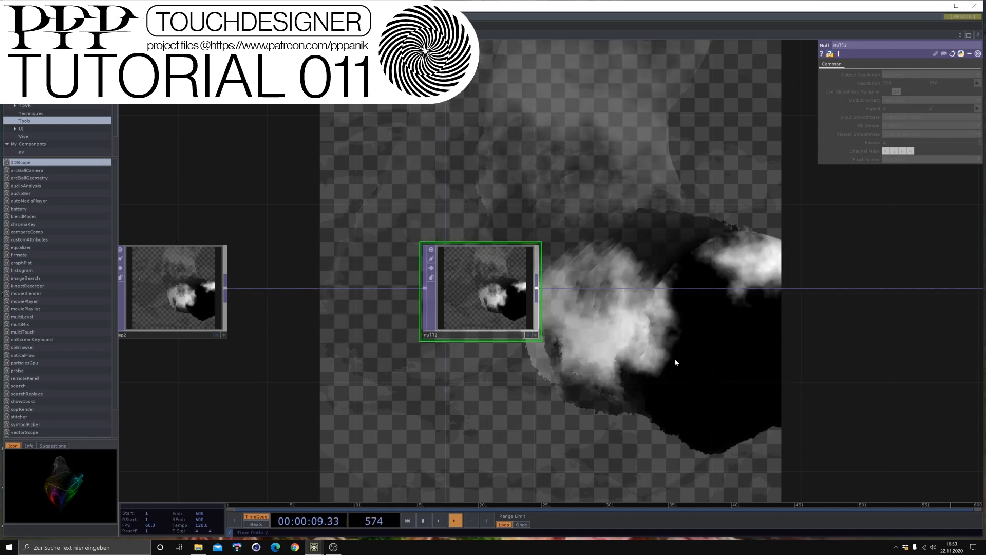
Insert a Composite TOP into the connection between null2 and bg, placed close to bg, with its operation set to Maximum.
left_click_drag(675, 362, 443, 373)
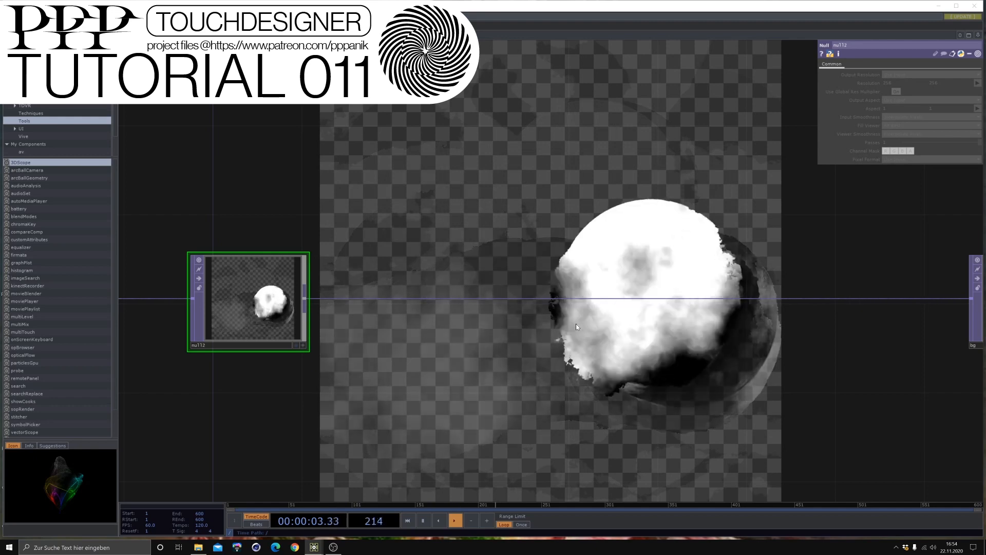
right_click(659, 297)
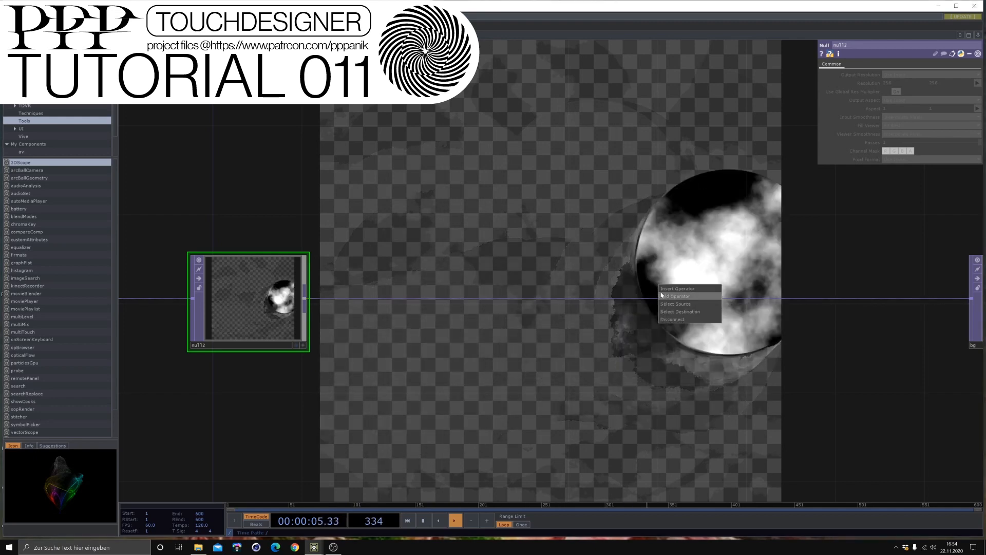
left_click(661, 296)
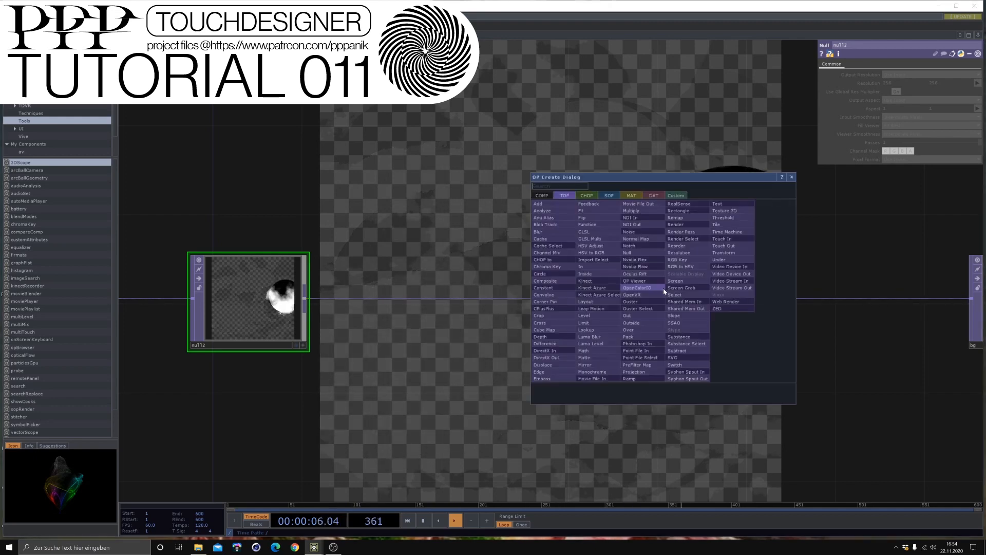
left_click(569, 280)
left_click(778, 301)
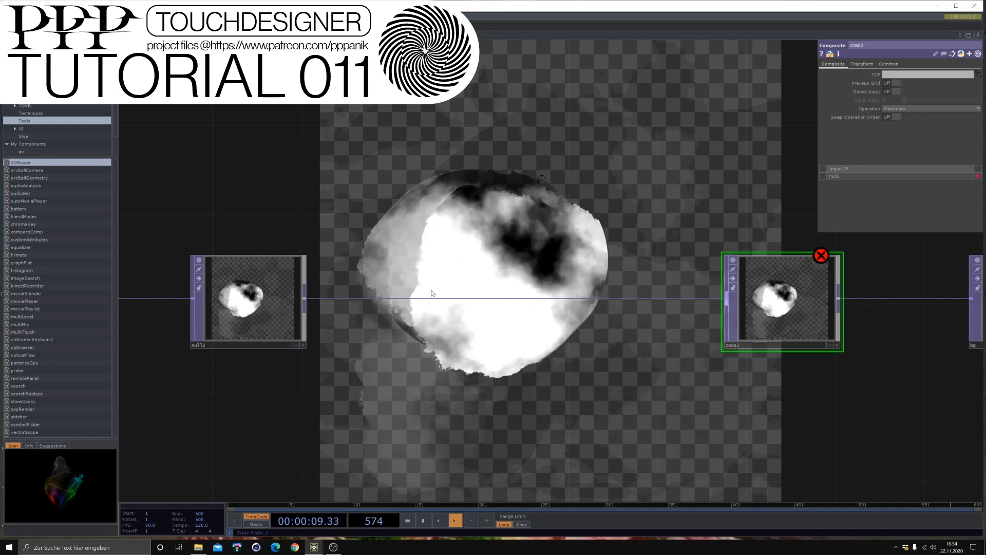
Branch a Feedback TOP off null2's output and place it above the connection to comp3.
left_click(306, 301)
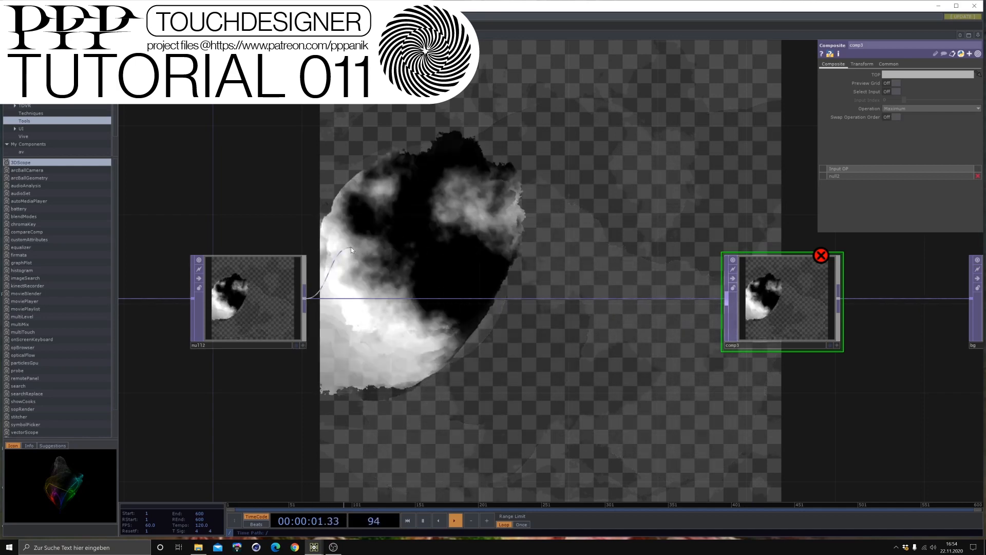
key("Tab")
left_click(282, 103)
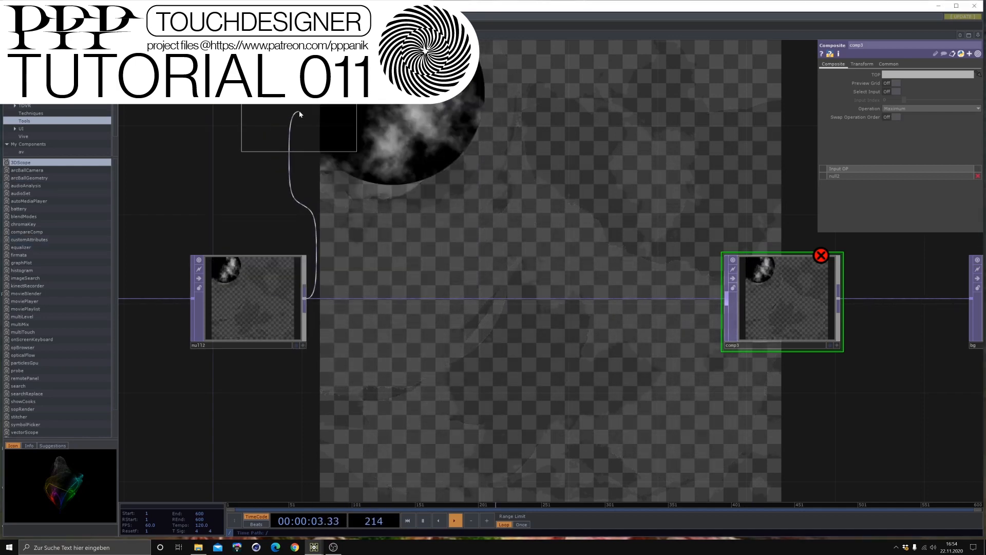
left_click(360, 105)
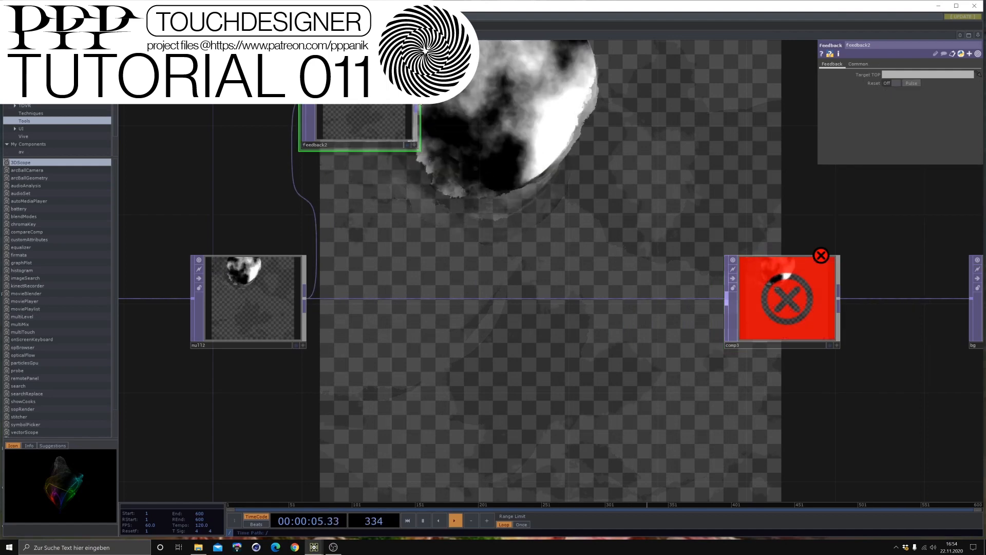
Add a Composite TOP fed by feedback2, place it between feedback2 and comp3, and set its operation to Soft Light.
key("Tab")
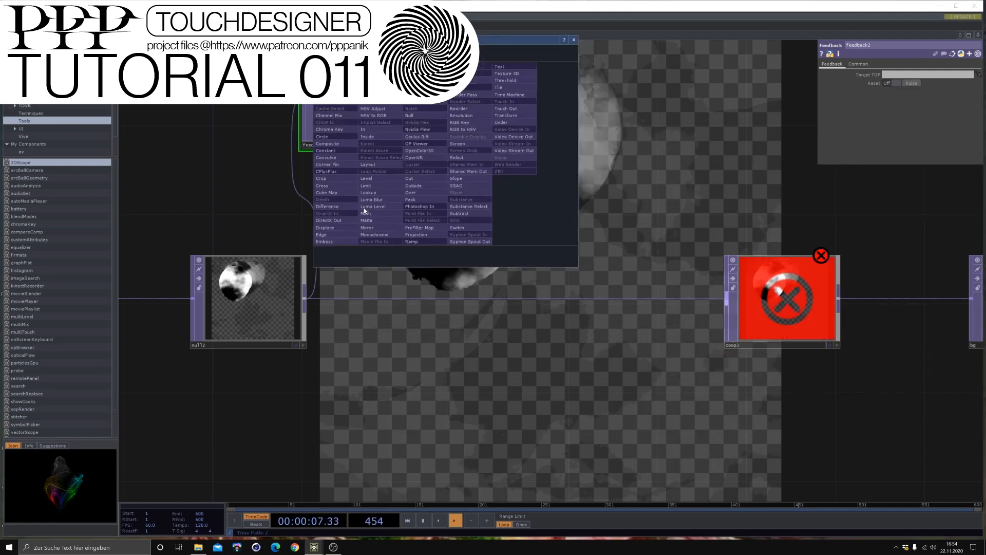
left_click(339, 150)
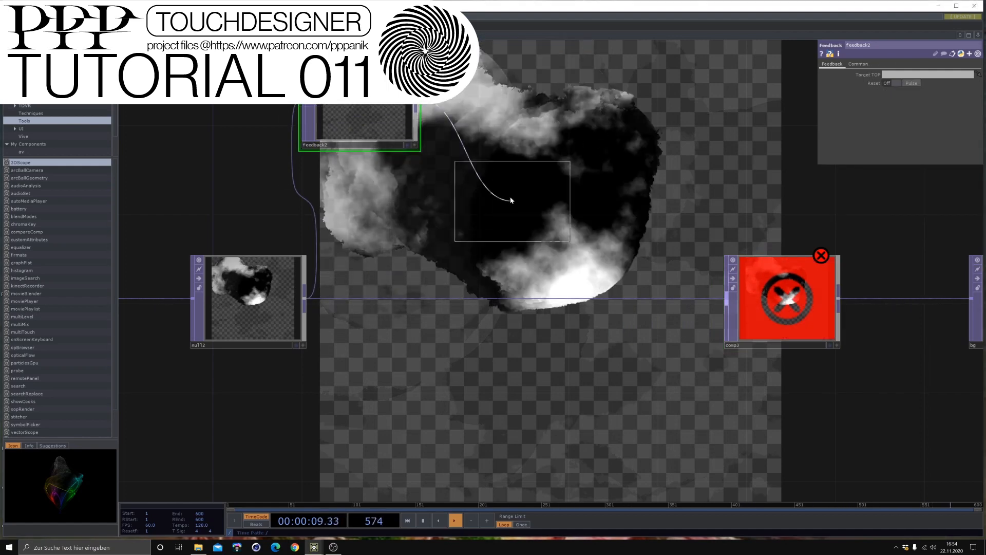
left_click(504, 202)
left_click_drag(506, 179, 506, 201)
left_click(896, 109)
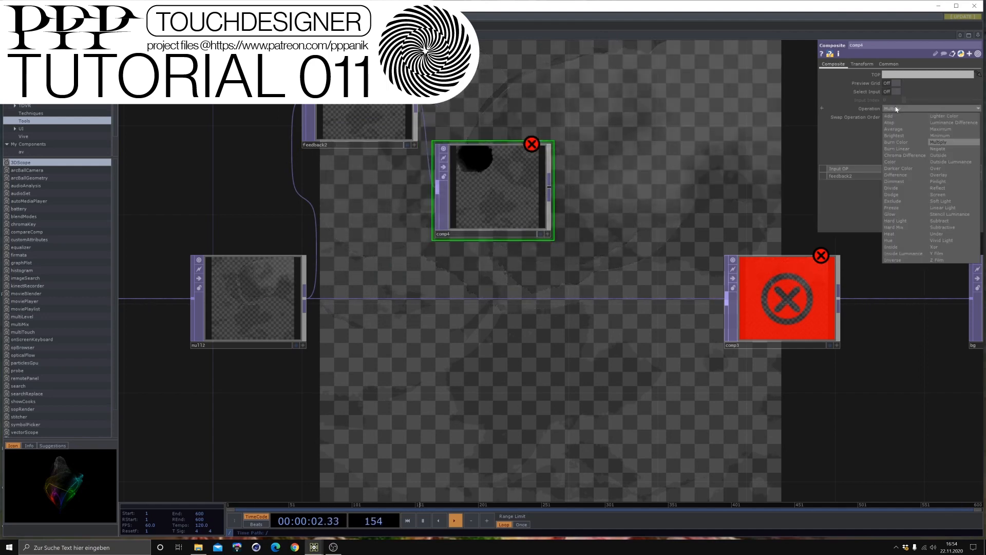
left_click(956, 202)
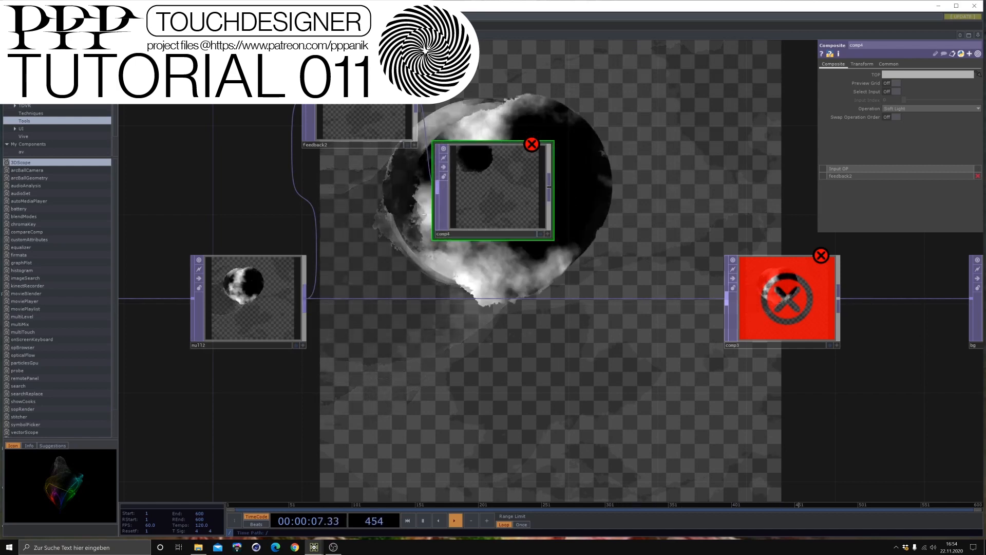
Connect null2 to comp4 as its second input and move comp4 slightly farther below feedback2.
left_click_drag(305, 297, 435, 192)
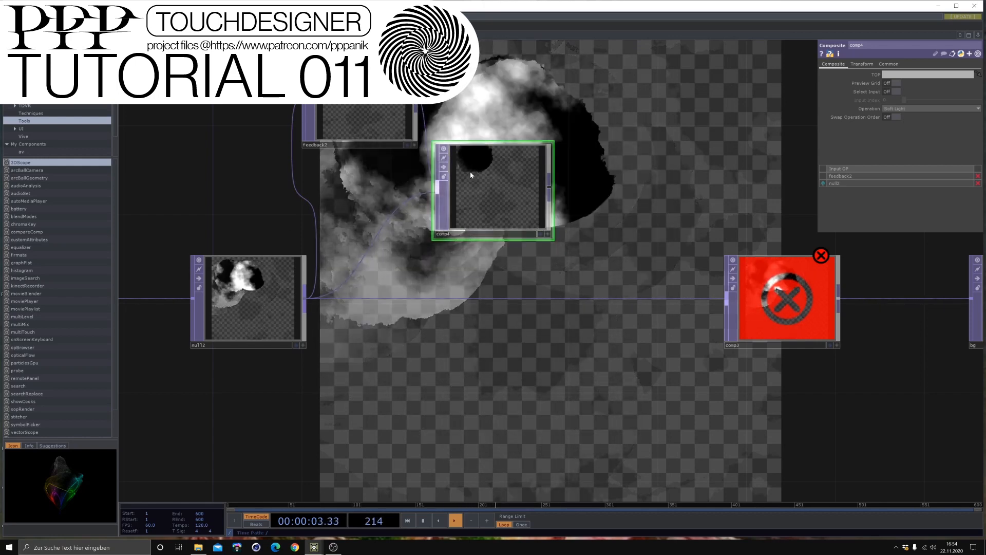
left_click_drag(577, 179, 421, 300)
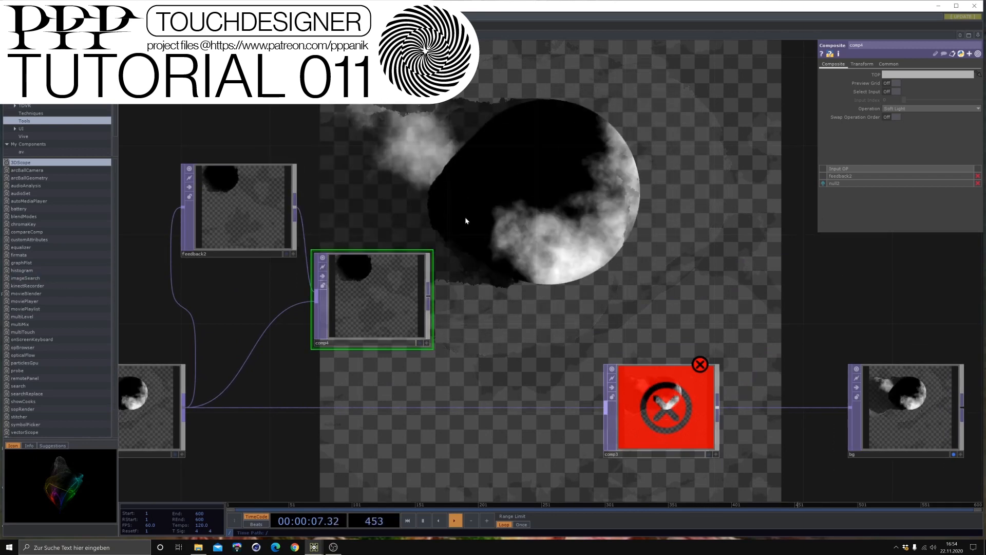
left_click_drag(353, 268, 353, 290)
Branch a Blur TOP off feedback2, placed beside it above comp4, with filter size 3 and sample step .5.
left_click(295, 208)
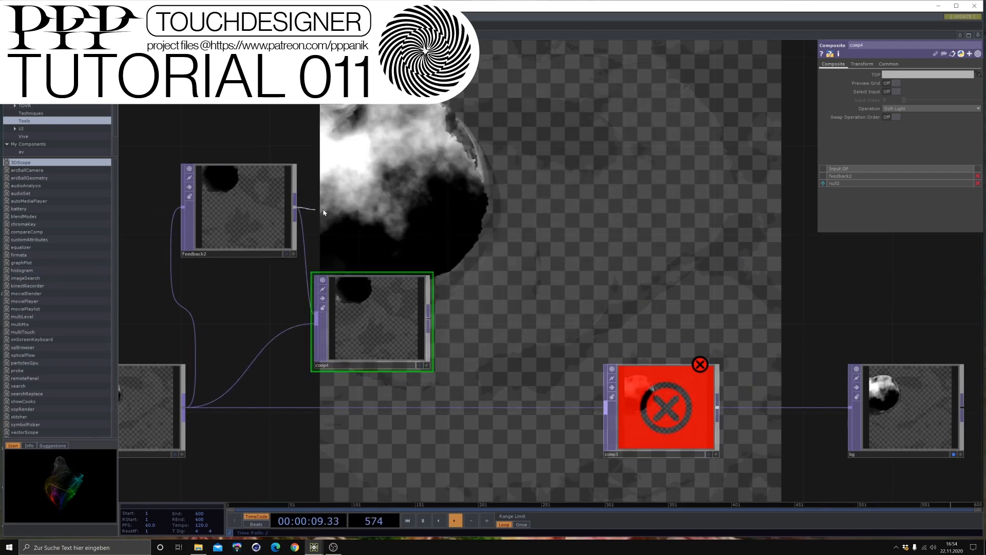
left_click(324, 212)
left_click(246, 154)
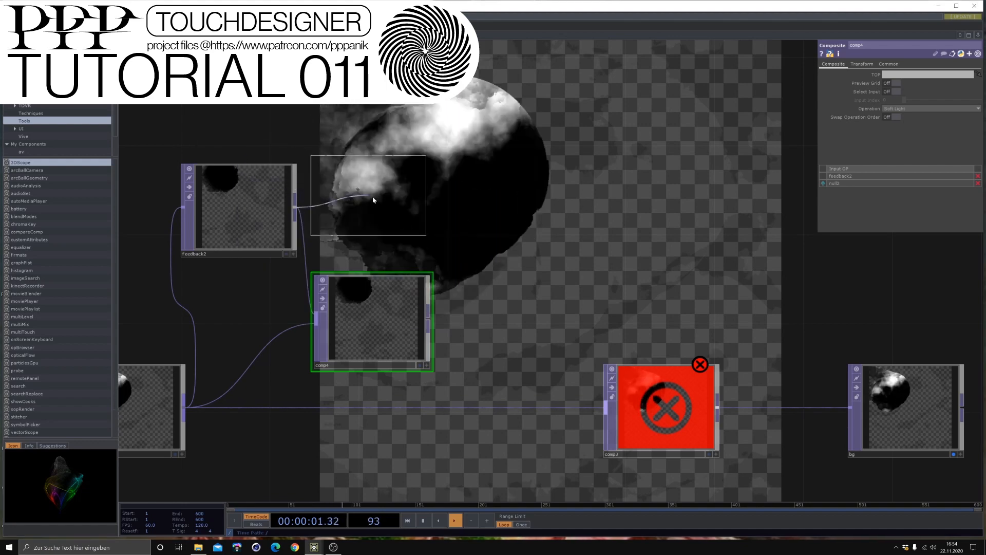
left_click(386, 206)
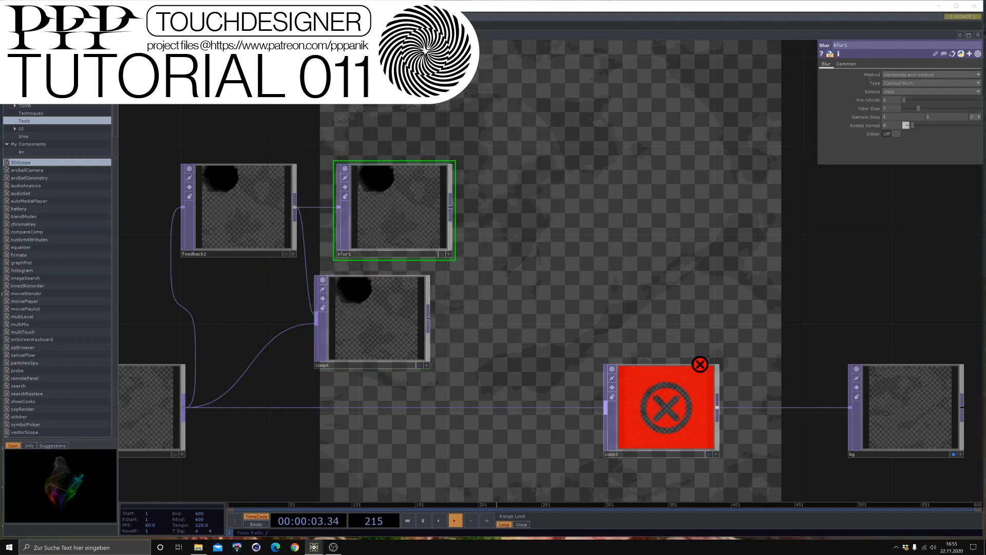
type("3")
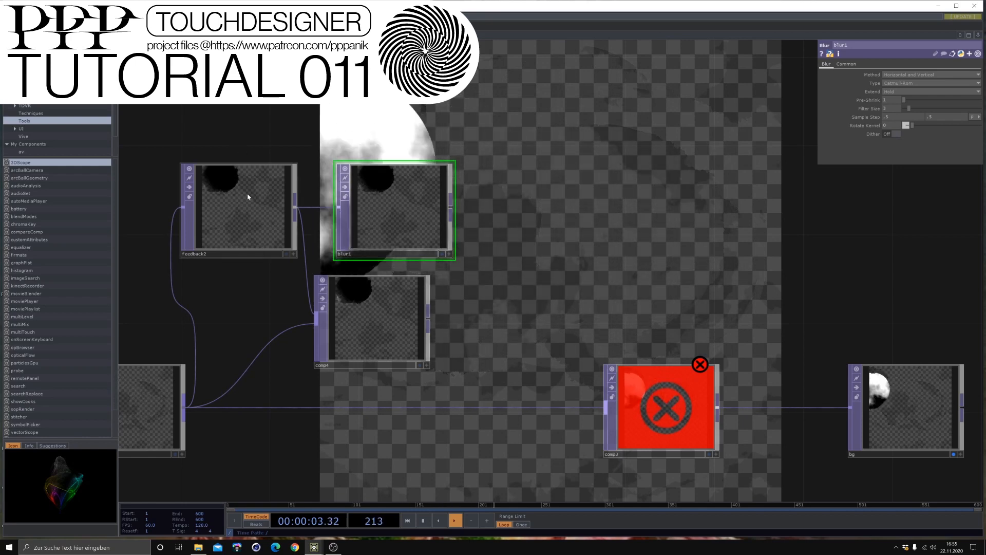
Shift feedback2 and blur1 so blur1 lines up directly above comp4, and add a Level TOP after blur1 in the same row.
left_click_drag(247, 193, 207, 167)
left_click_drag(397, 188, 374, 166)
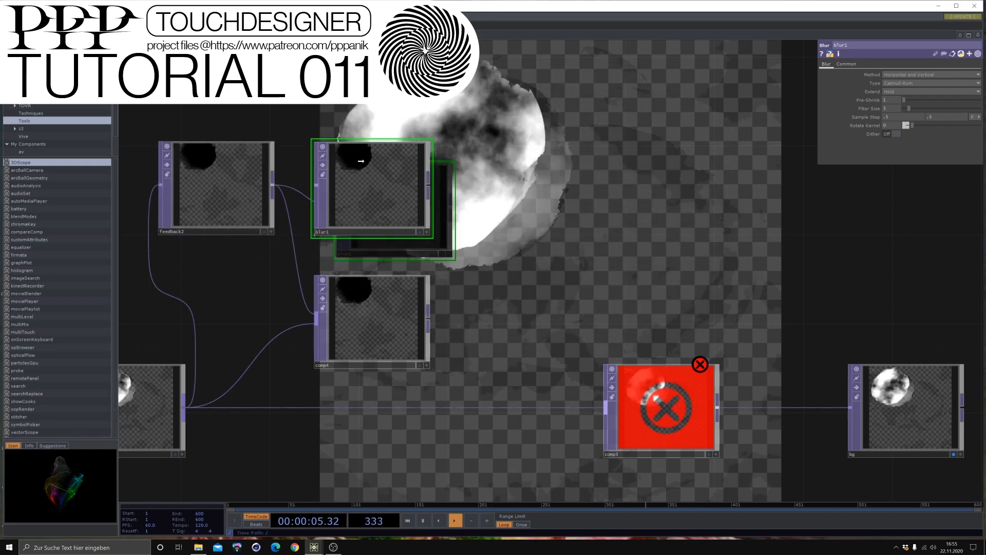
key("Tab")
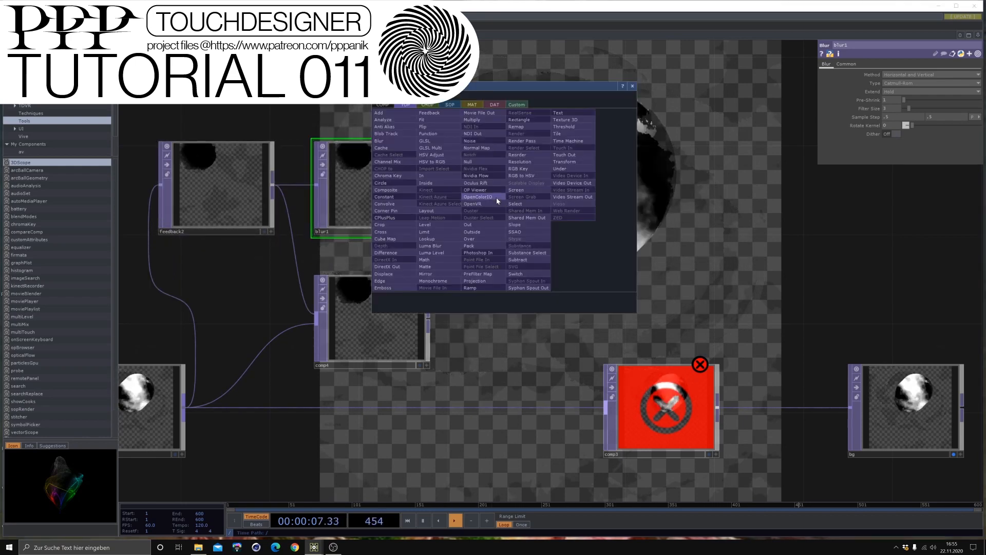
left_click(440, 230)
left_click(520, 192)
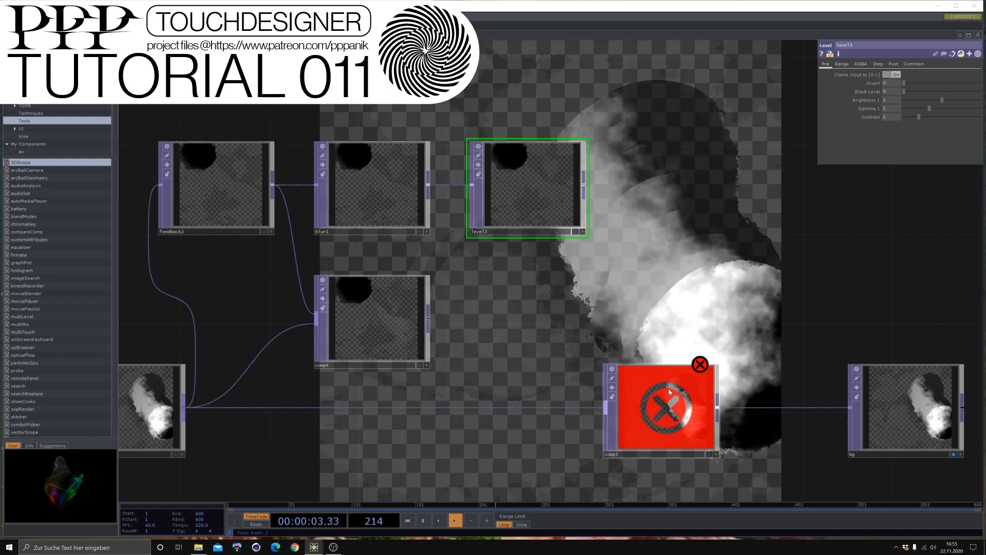
Add a Displace TOP fed by level3, placed between level3 and comp3.
left_click_drag(583, 185, 602, 205)
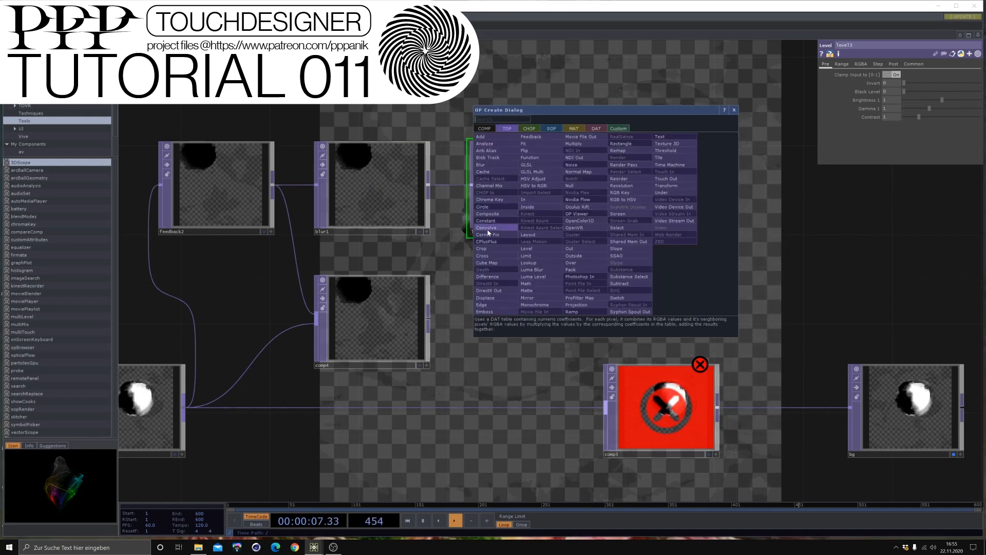
left_click(497, 297)
left_click(639, 267)
Move comp3 and bg together farther along the chain and connect displace2's output to comp3.
left_click_drag(700, 435, 743, 435)
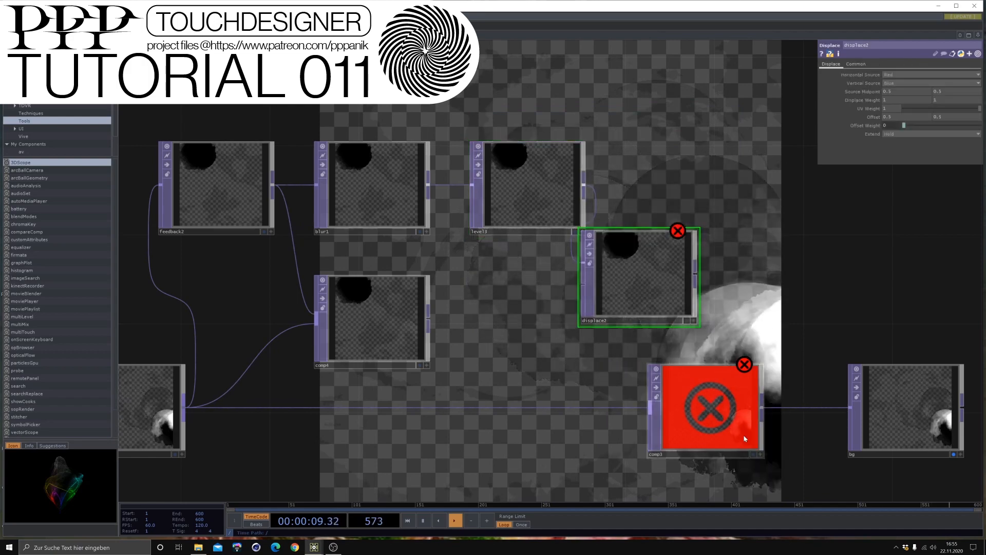
scroll(803, 417, "down", 3)
left_click_drag(657, 454, 498, 375)
right_click_drag(786, 416, 560, 296)
left_click_drag(570, 329, 633, 328)
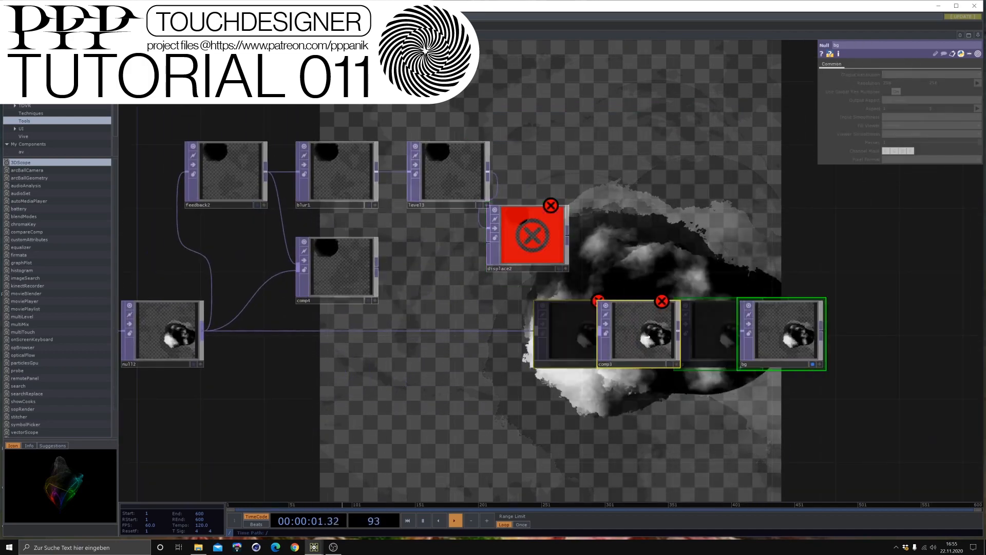
left_click_drag(515, 240, 599, 321)
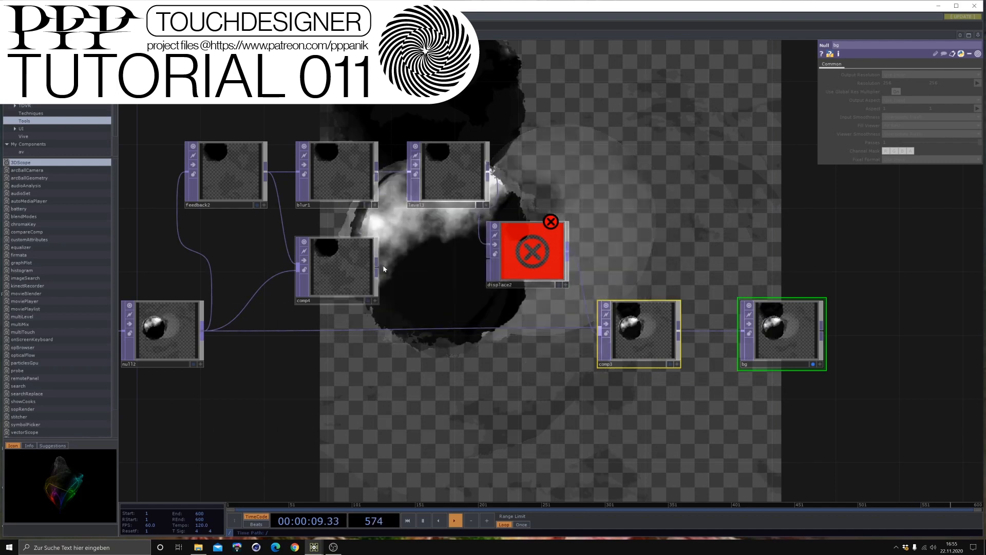
Add a Slope TOP fed by comp4, placed between comp4 and displace2.
scroll(375, 277, "up", 3)
right_click(369, 273)
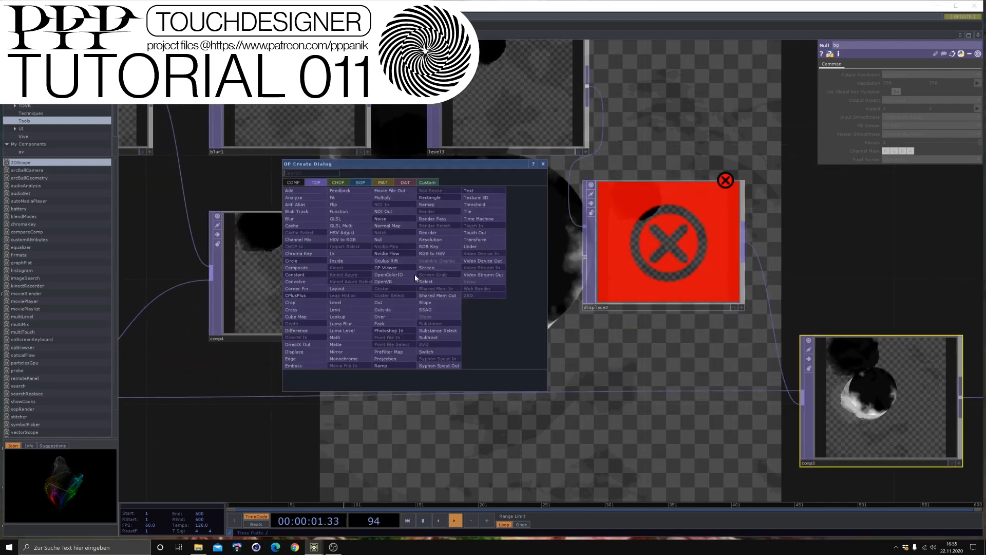
left_click(425, 302)
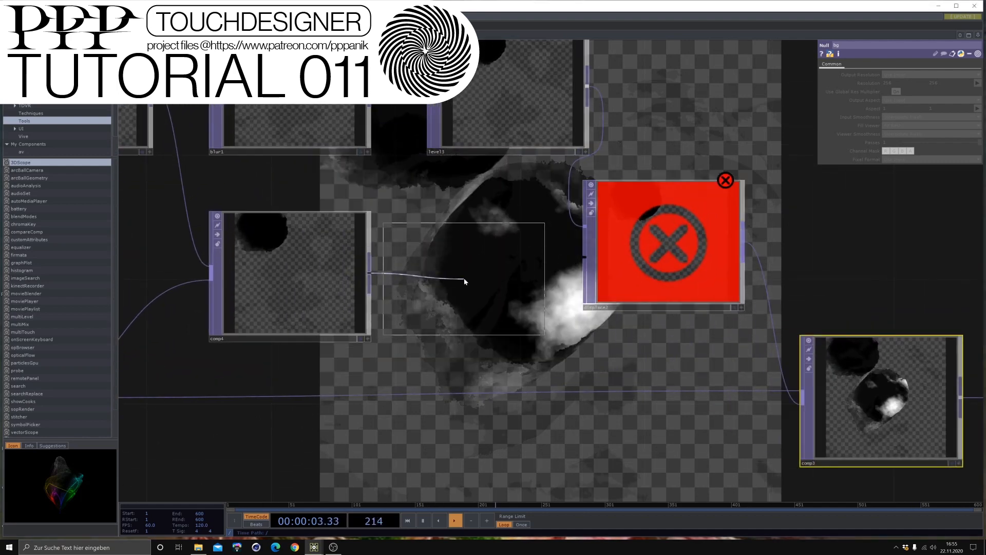
left_click(469, 278)
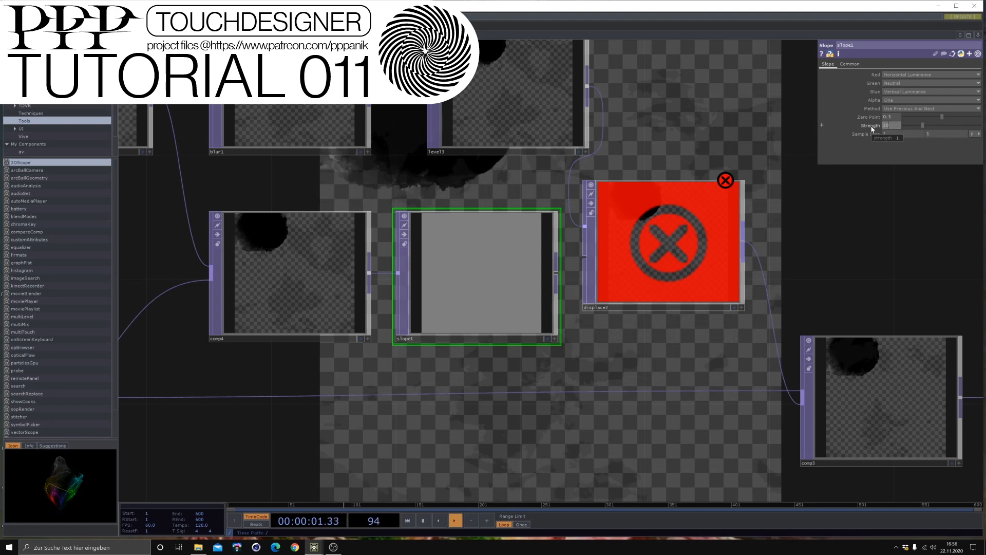
Set slope1's Strength to 20 and Sample Step to 4, and wire its output into displace2's second input.
key("Tab")
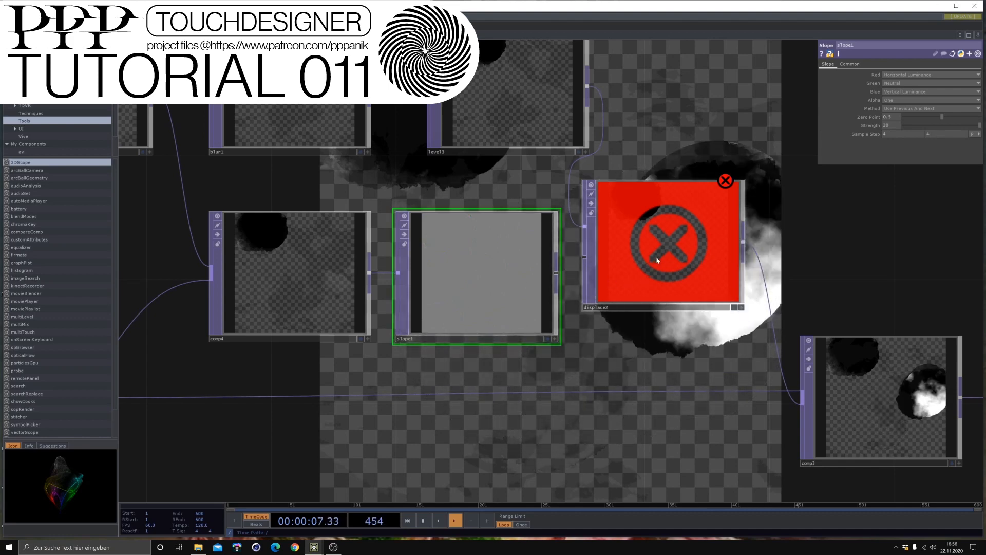
left_click_drag(657, 260, 689, 236)
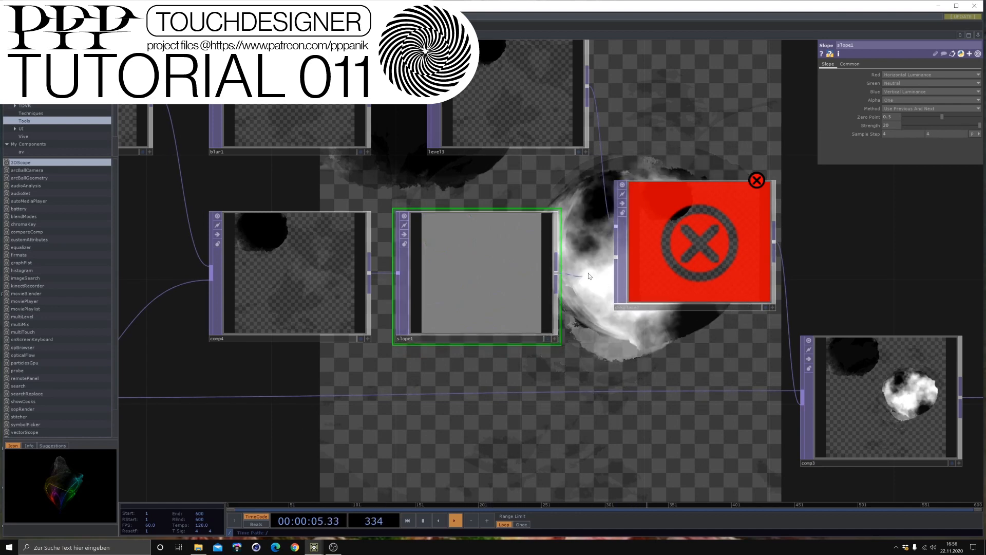
left_click_drag(556, 278, 615, 256)
Set both Displace Weight values of displace2 to 0.001 and raise them to 0.005.
left_click(673, 259)
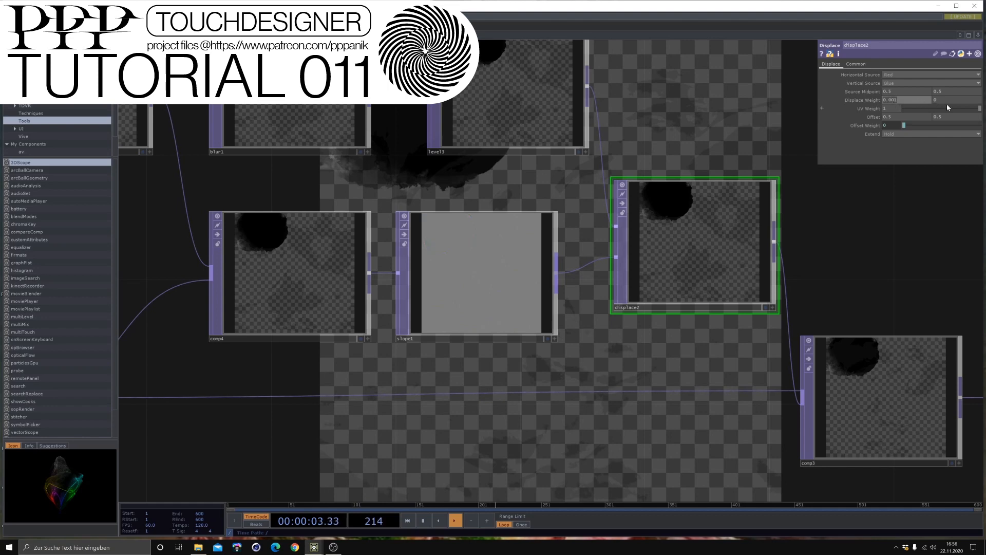
type(".001")
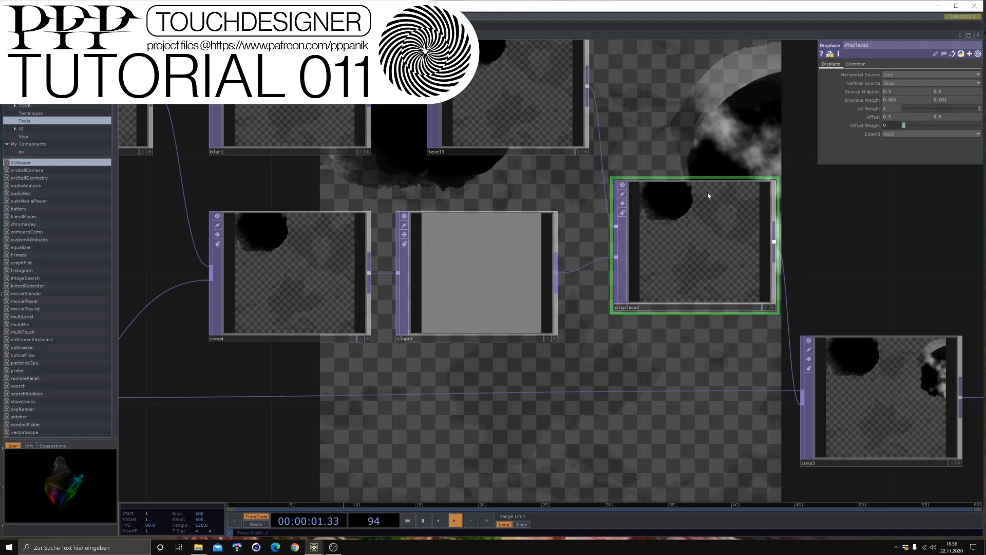
scroll(647, 126, "down", 2)
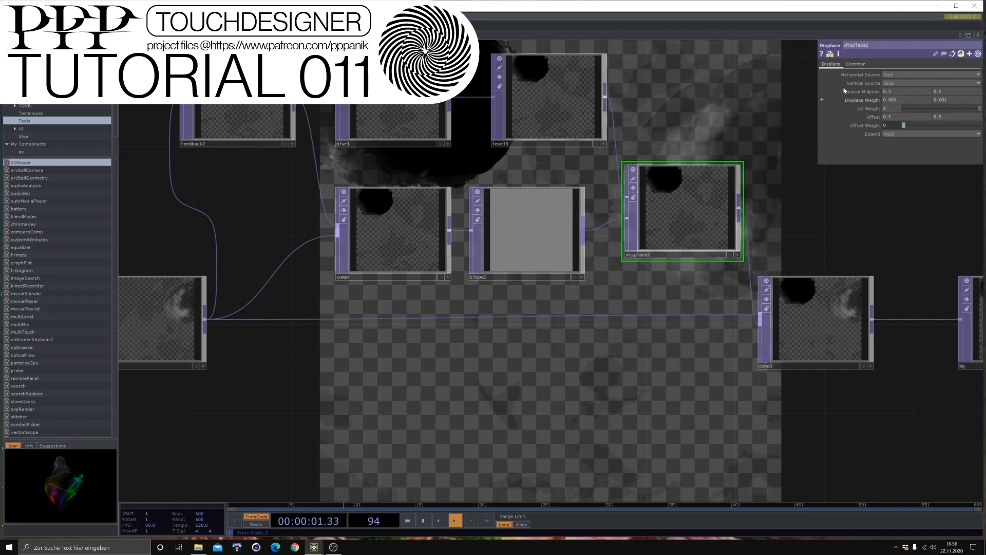
scroll(689, 290, "down", 3)
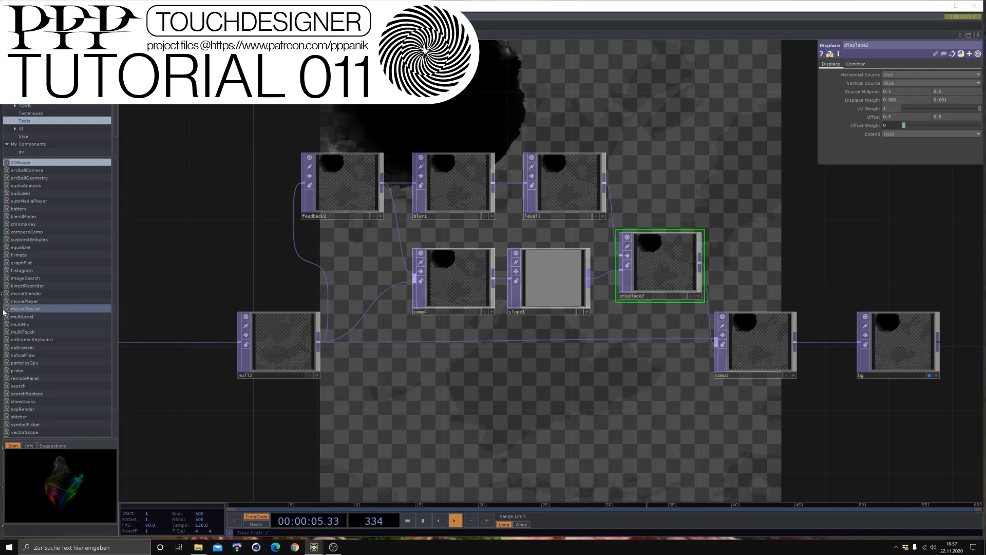
scroll(392, 264, "down", 2)
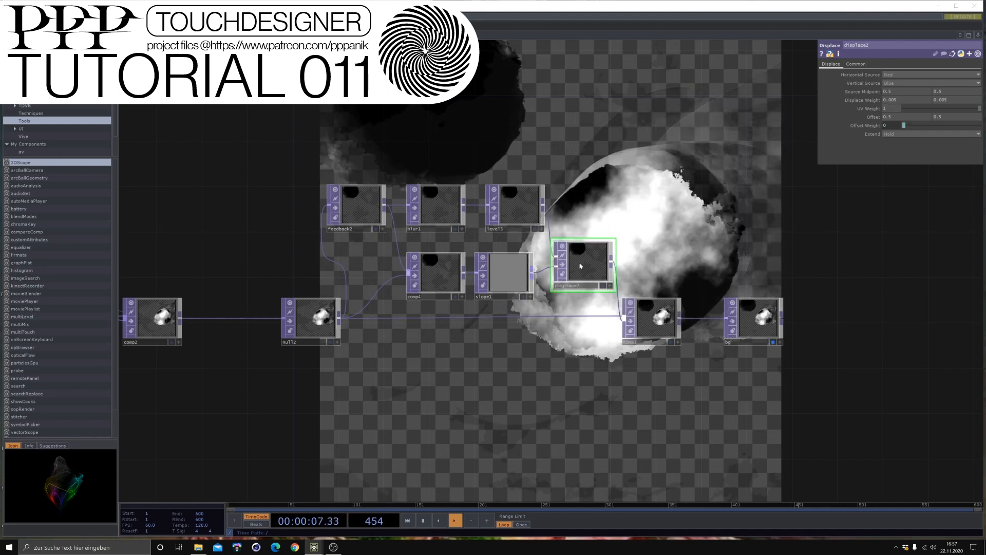
Space out displace2, comp3 and bg in the network, and set comp3's operation to Maximum.
left_click_drag(579, 265, 580, 254)
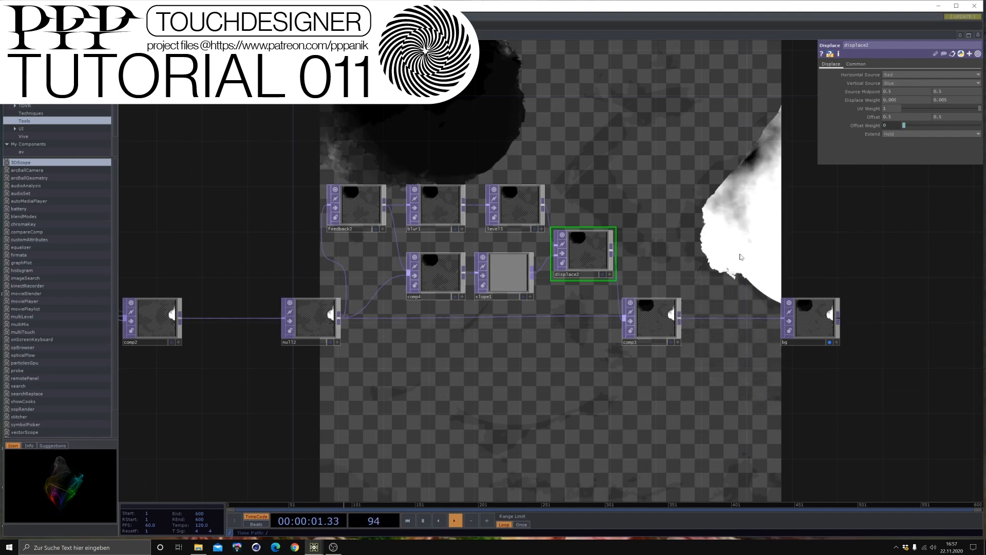
left_click_drag(655, 322, 667, 322)
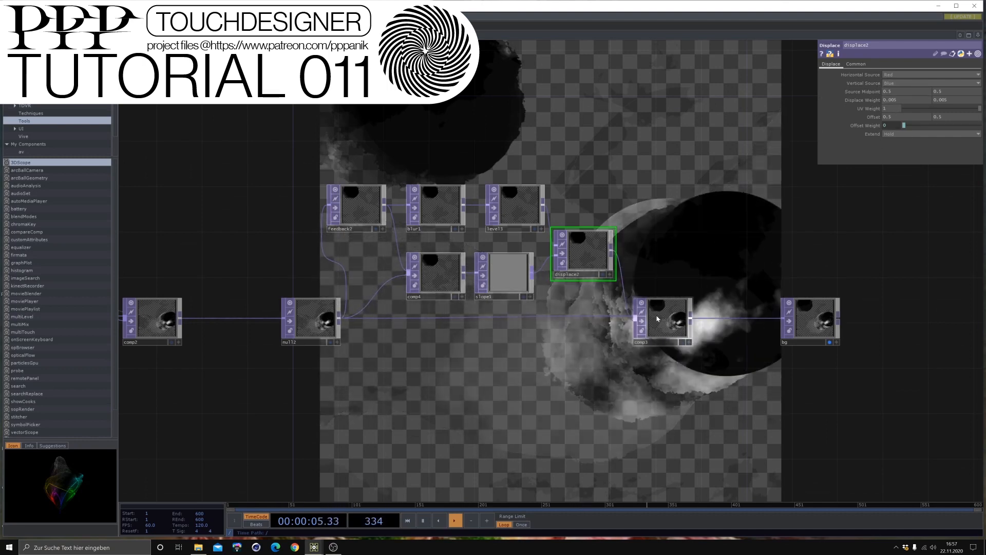
scroll(642, 373, "up", 2)
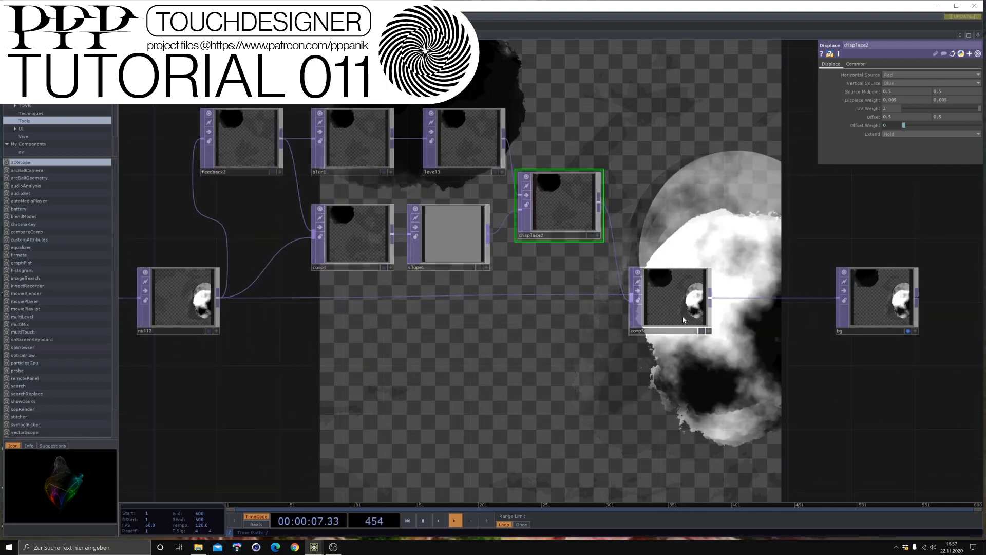
left_click(668, 290)
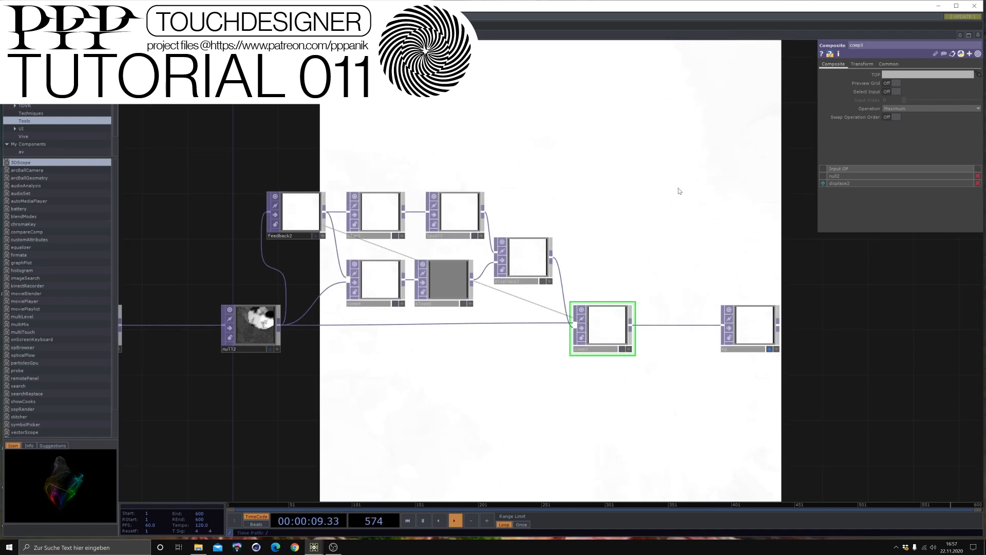
Place a Keyboard In operator linked to feedback2 and set level3's Brightness 2 to 0.995.
left_click_drag(340, 133, 375, 148)
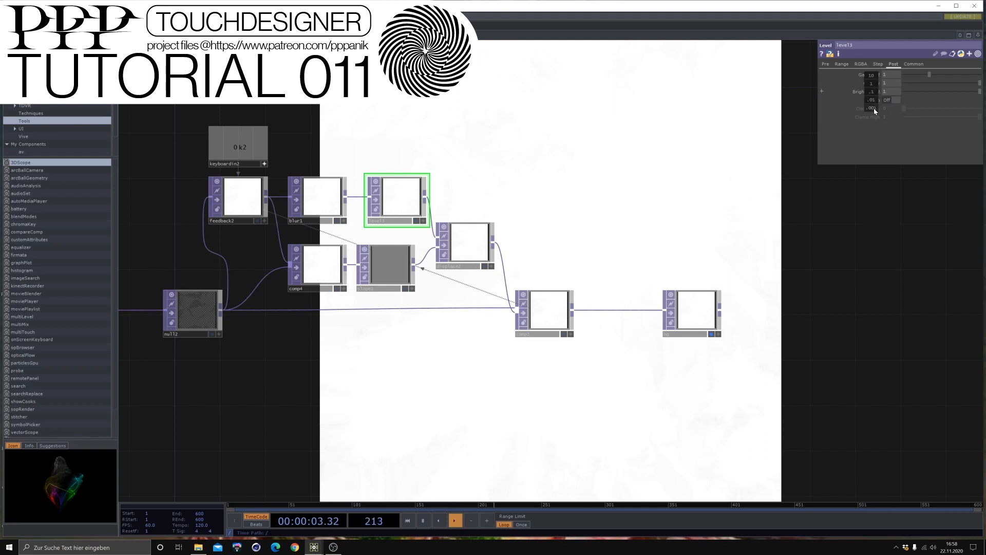
middle_click_drag(874, 108, 871, 77)
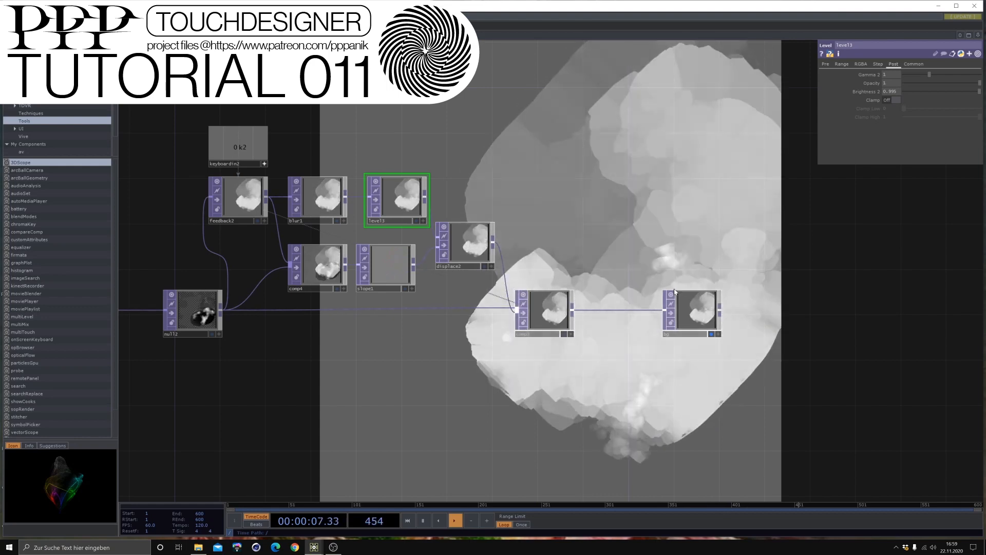
Move the bg node farther from comp3 to make room for new operators between them.
left_click_drag(688, 349, 517, 296)
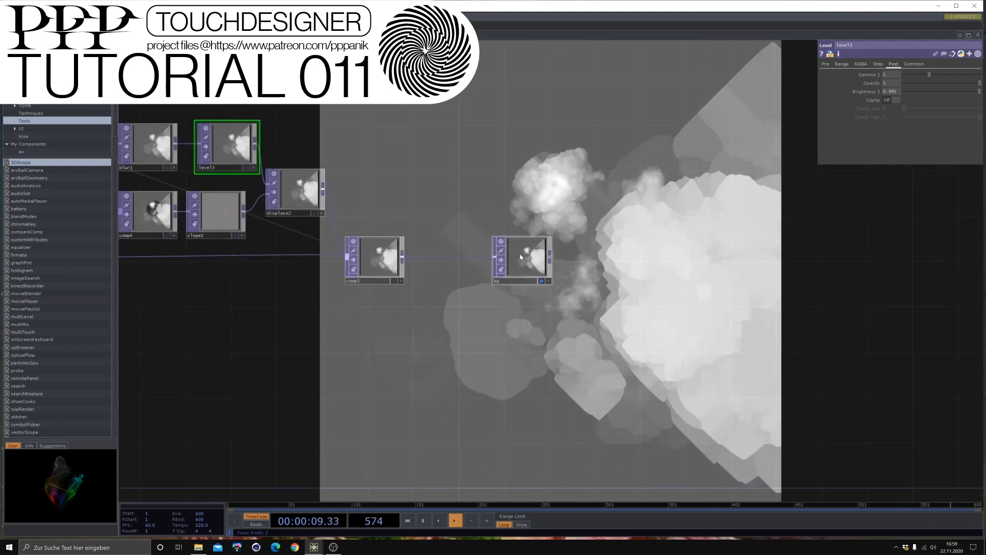
left_click_drag(524, 261, 839, 261)
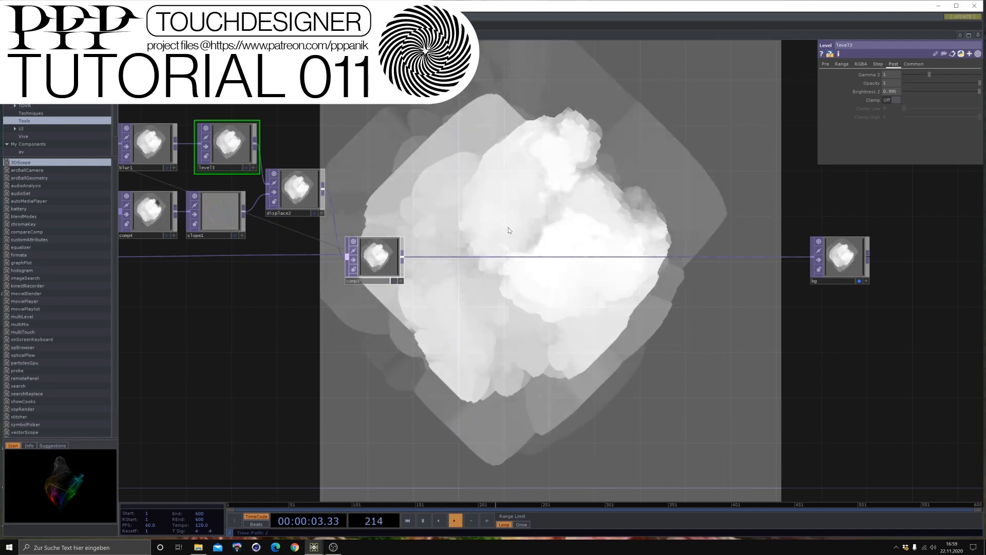
left_click_drag(557, 330, 476, 265)
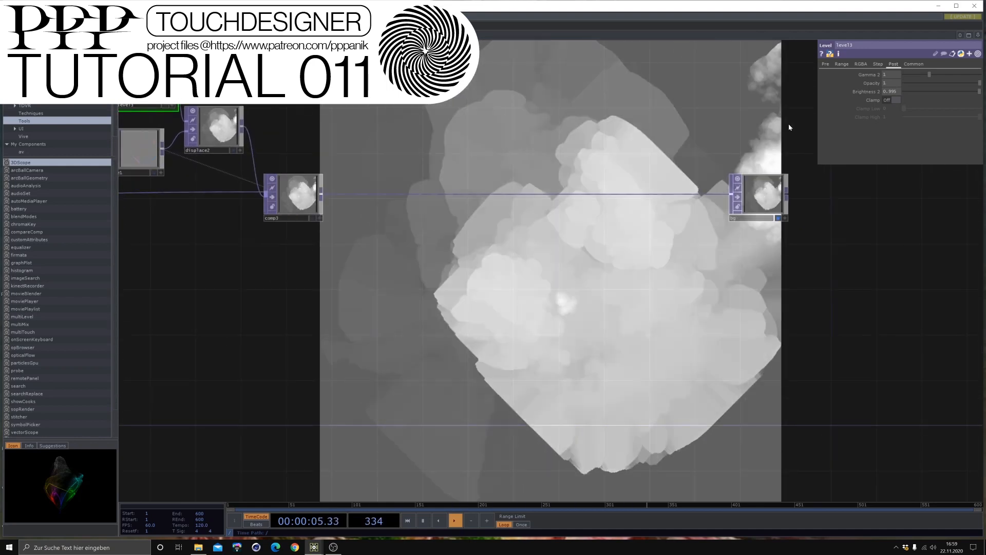
left_click_drag(737, 200, 805, 200)
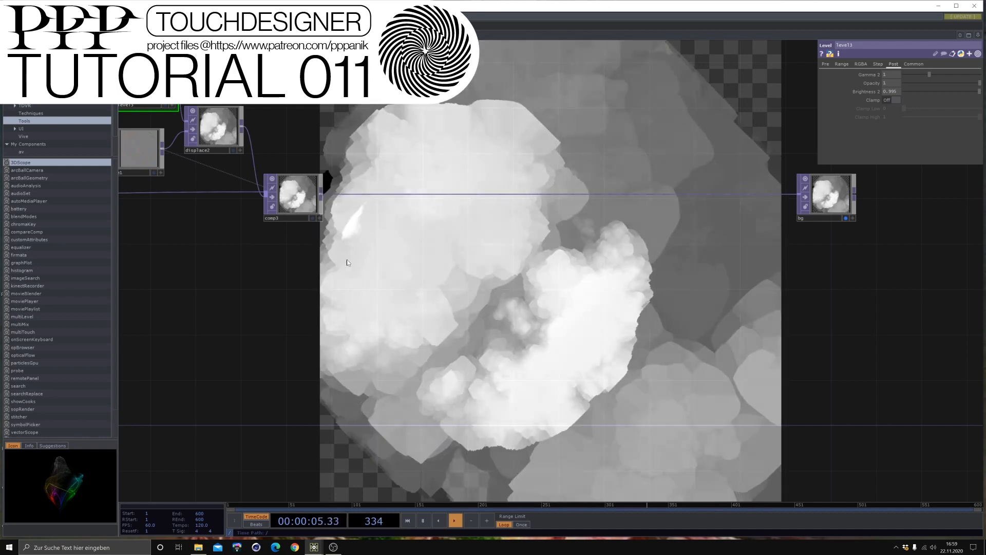
Add an Edge TOP fed by comp3, place it below the main wire and inspect its outlines.
scroll(347, 262, "up", 2)
key("Tab")
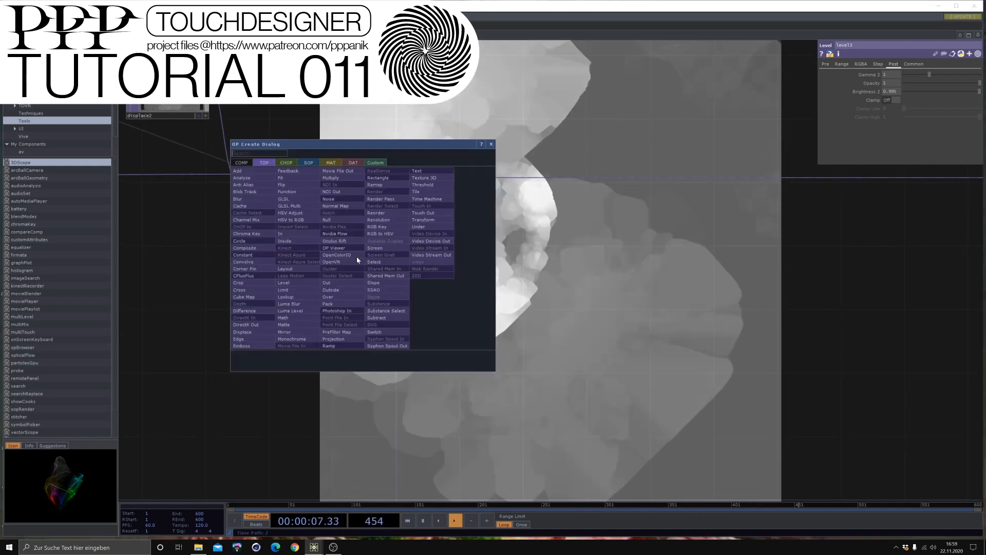
left_click(238, 339)
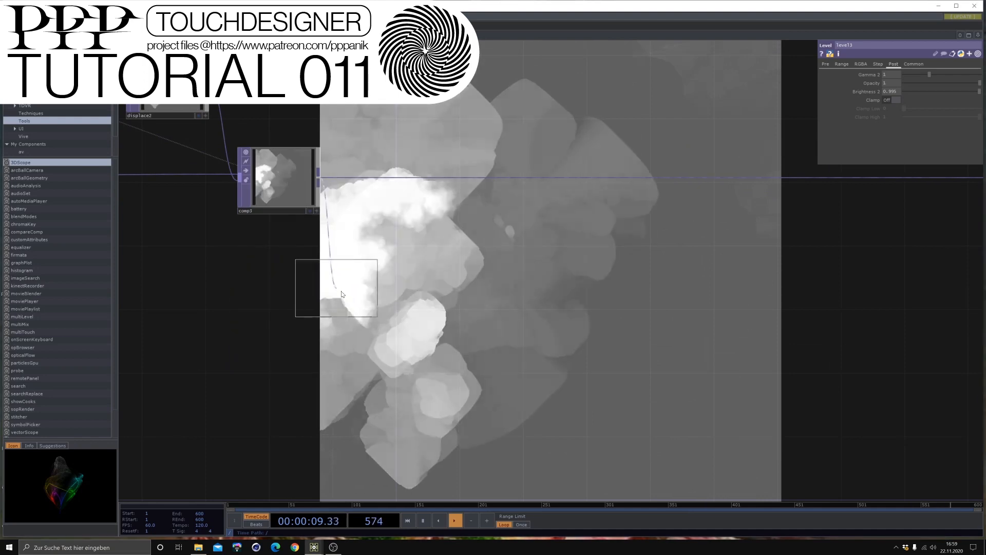
left_click(425, 315)
scroll(415, 329, "up", 4)
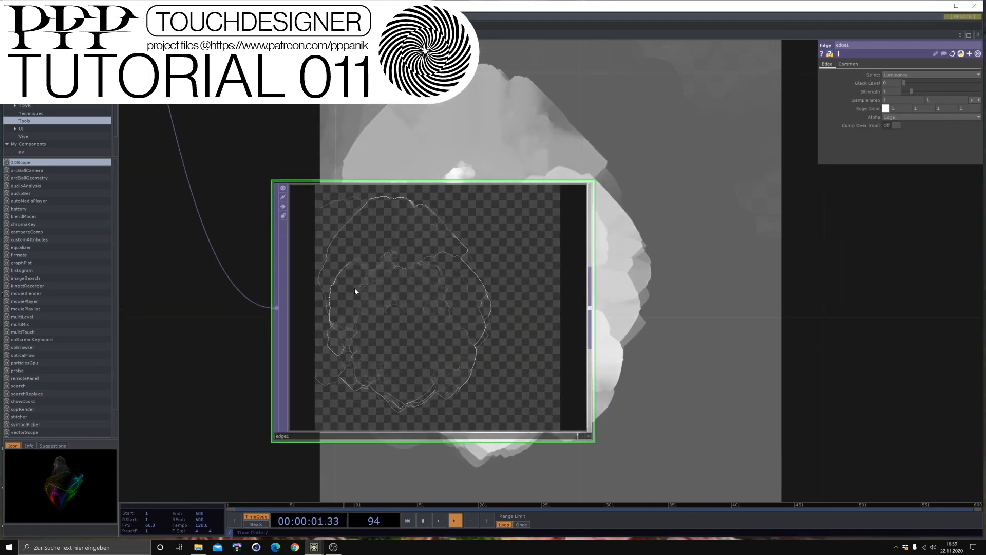
scroll(361, 278, "up", 4)
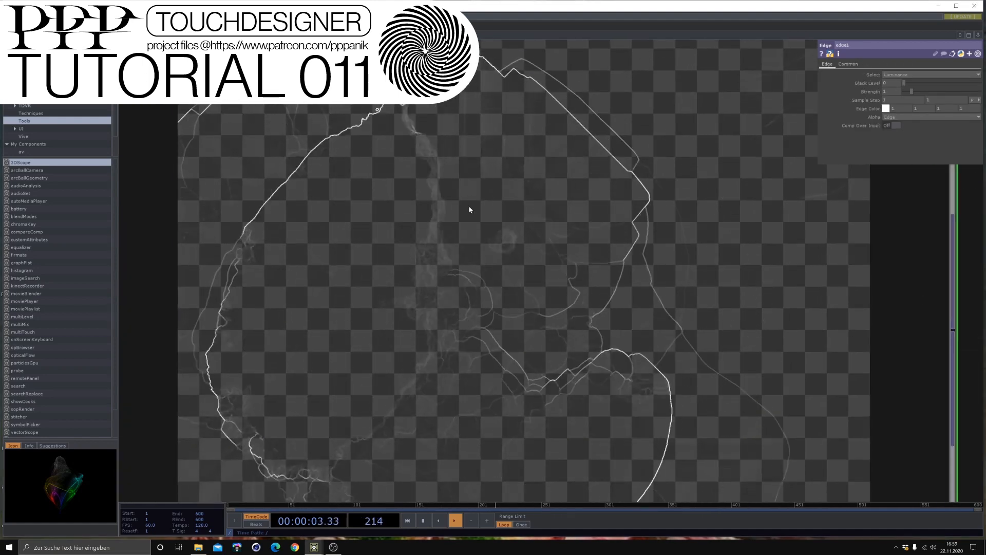
scroll(409, 318, "down", 8)
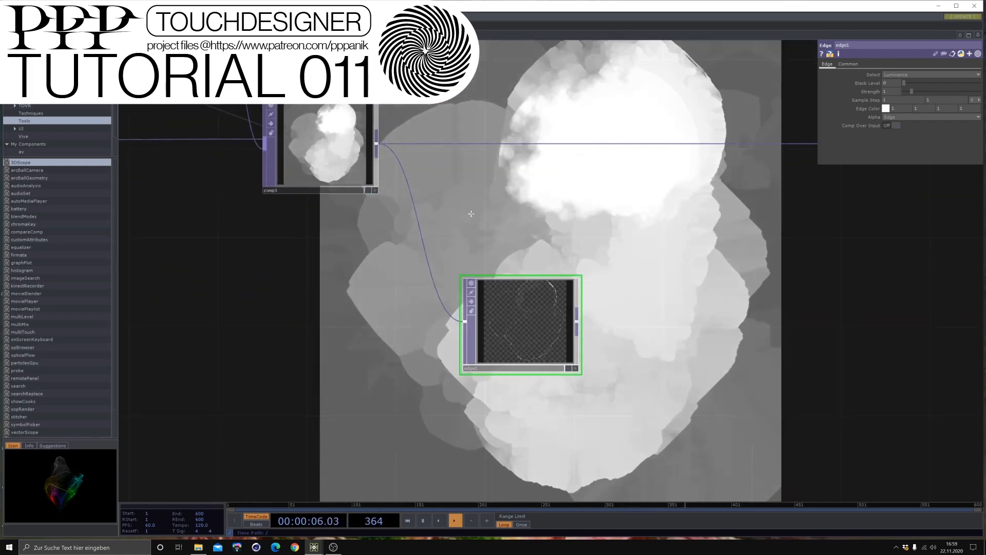
Insert a Displace TOP between comp3 and bg with edge1 as its second input and both Displace Weight values at 0.015.
left_click_drag(470, 213, 279, 332)
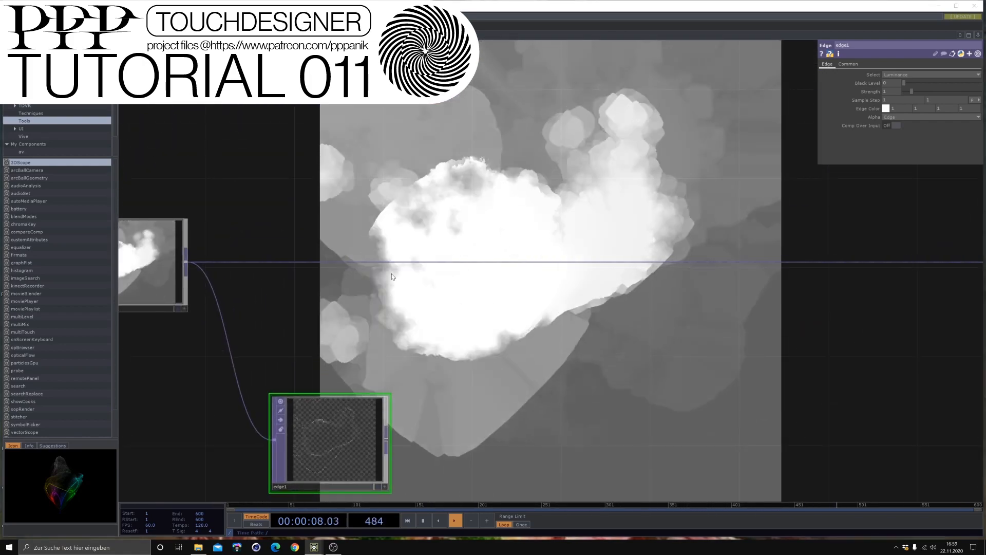
right_click(404, 262)
left_click(422, 255)
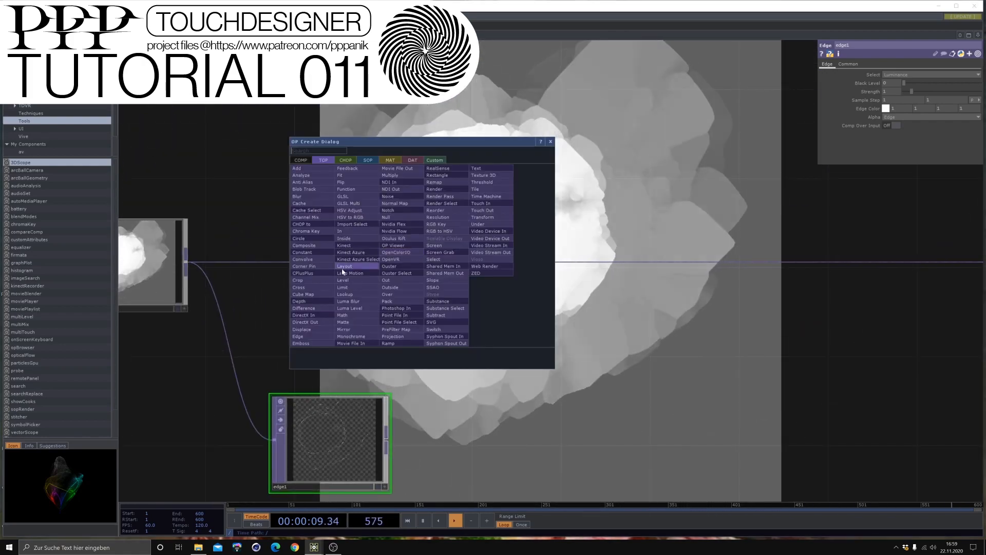
left_click(317, 329)
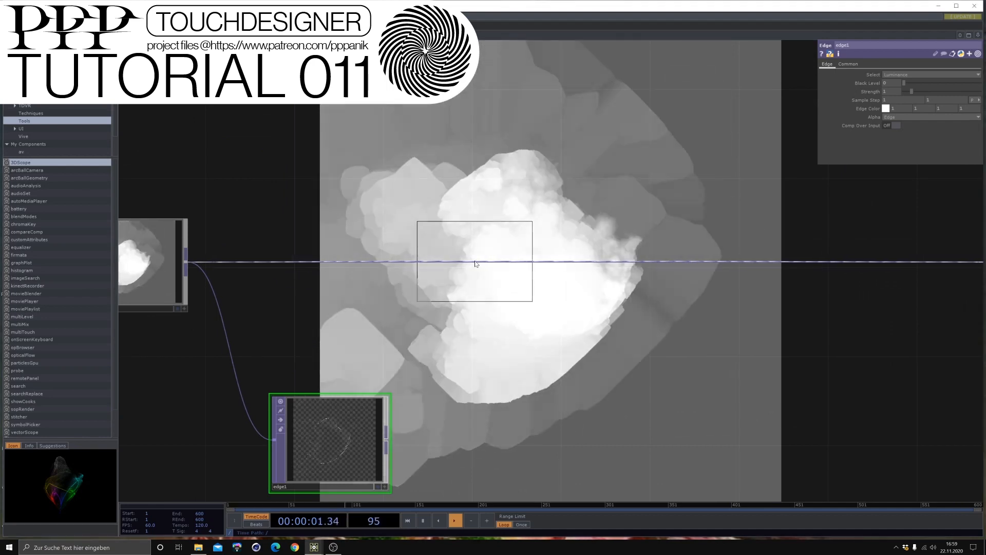
left_click(435, 304)
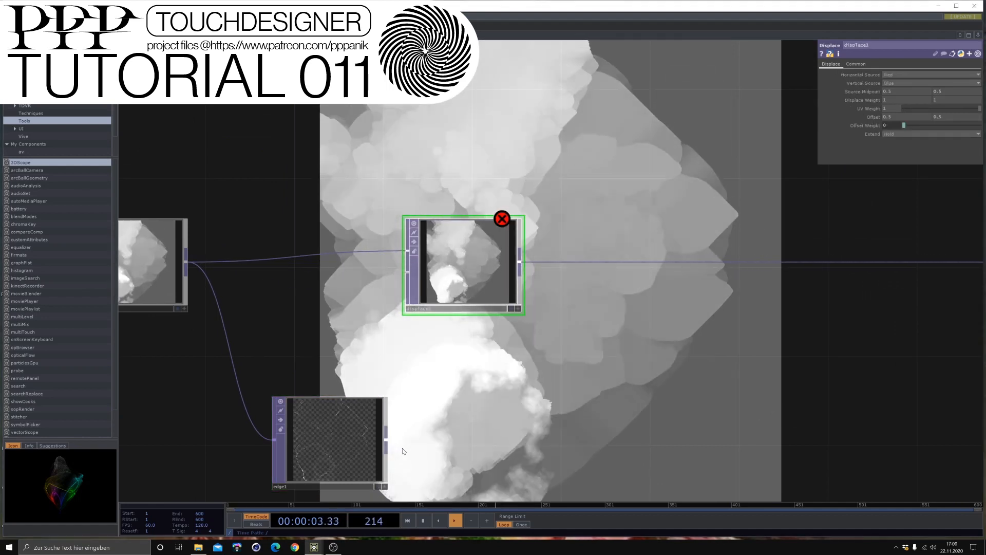
left_click_drag(386, 439, 406, 276)
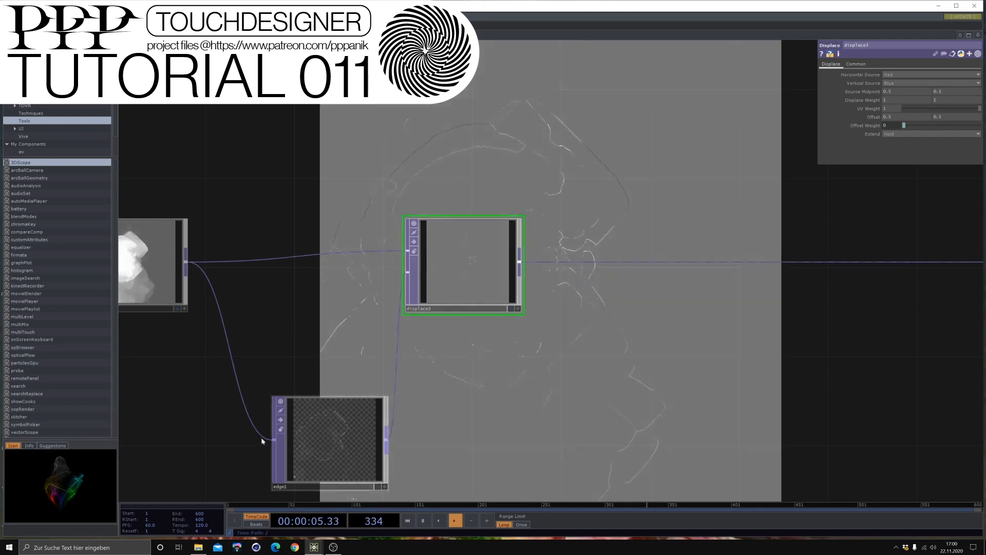
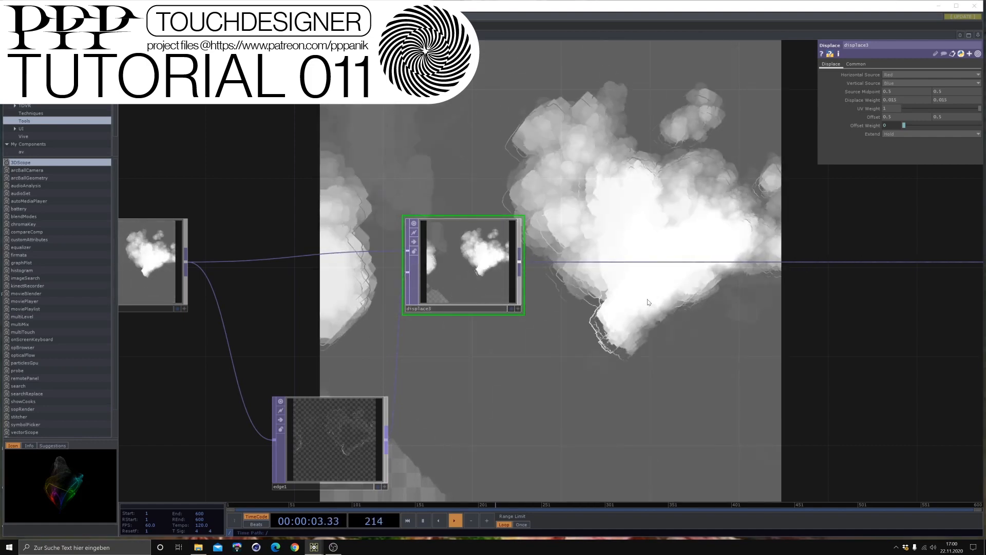
Insert a Transform TOP on the connection between displace3 and bg.
scroll(627, 338, "down", 3)
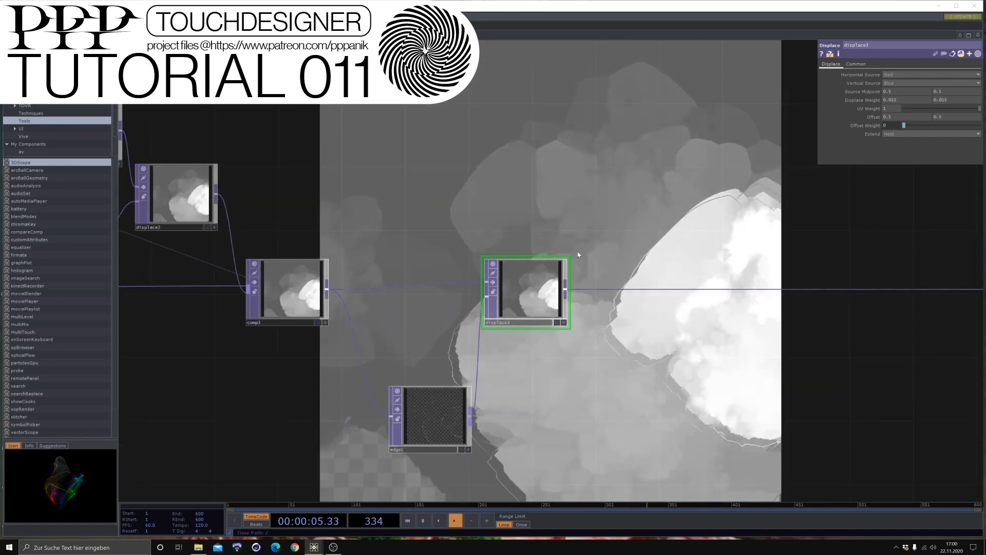
left_click_drag(726, 351, 563, 364)
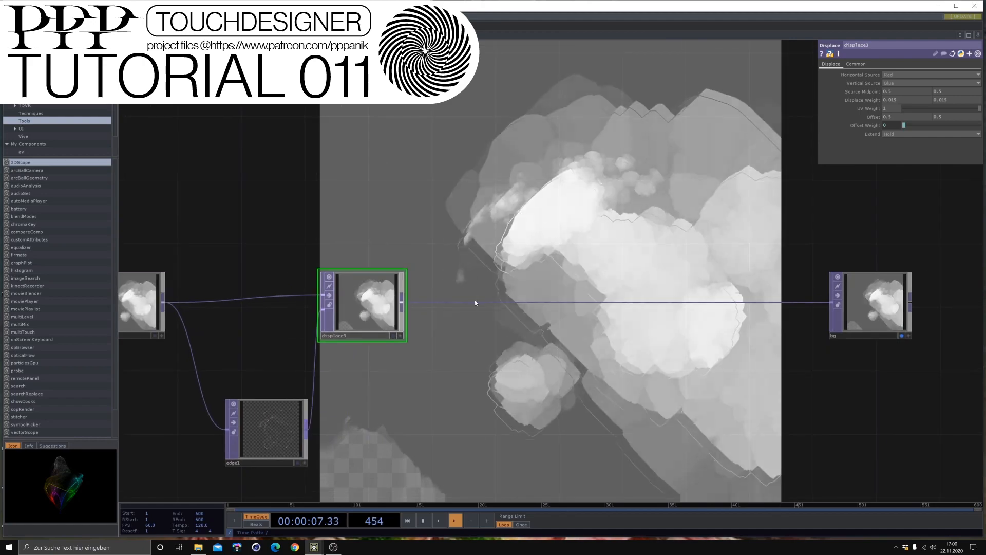
right_click(452, 302)
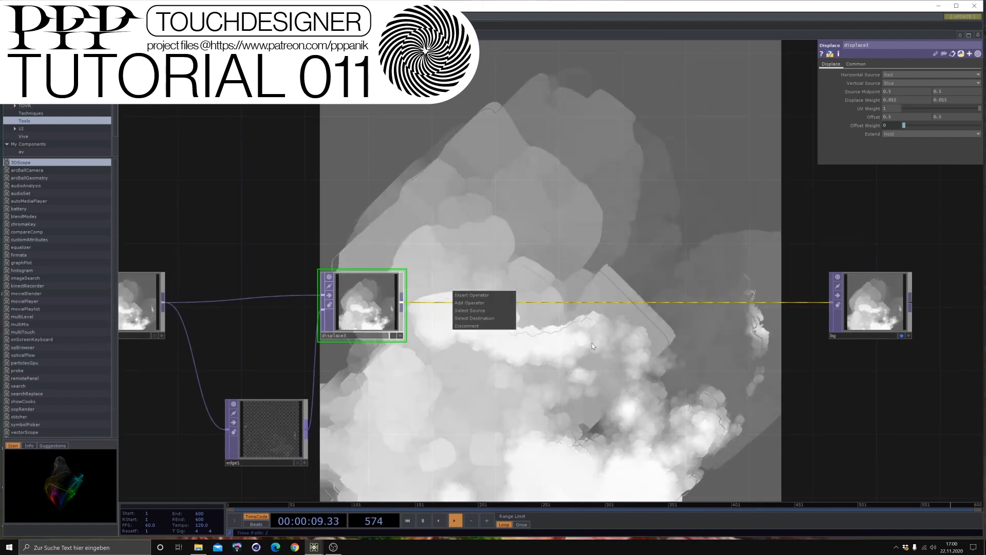
left_click(474, 295)
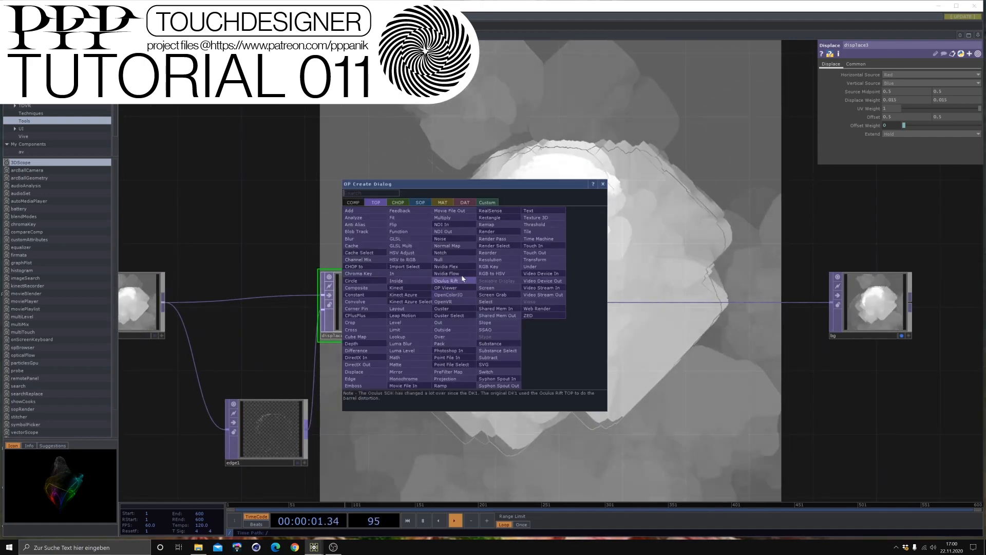
left_click(534, 259)
left_click(481, 301)
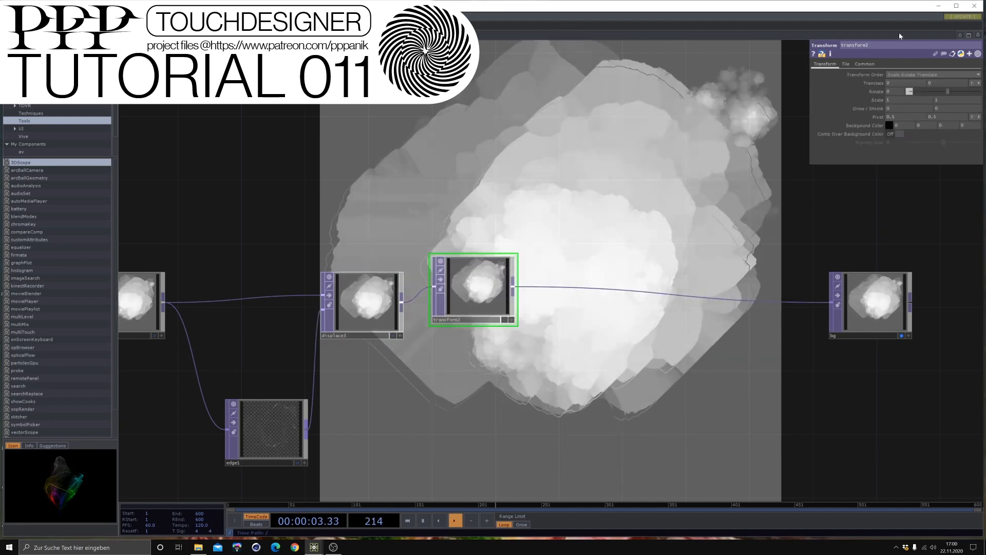
Set transform2's background color alpha to 1 and turn on Comp Over Background Color.
left_click(963, 125)
type("1")
left_click(899, 133)
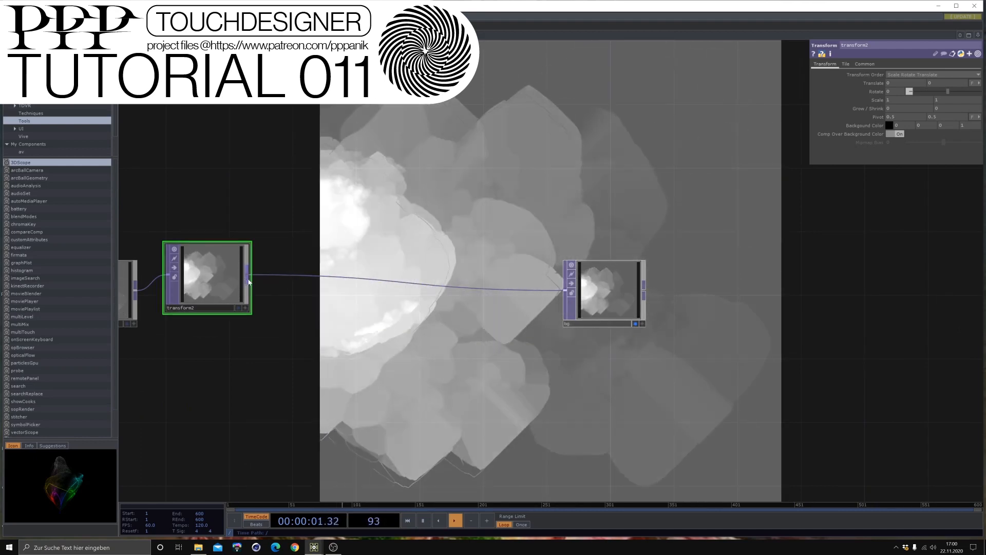
Add an Edge TOP fed by transform2, place it above the main wire and set its Strength to 0.49.
key("Tab")
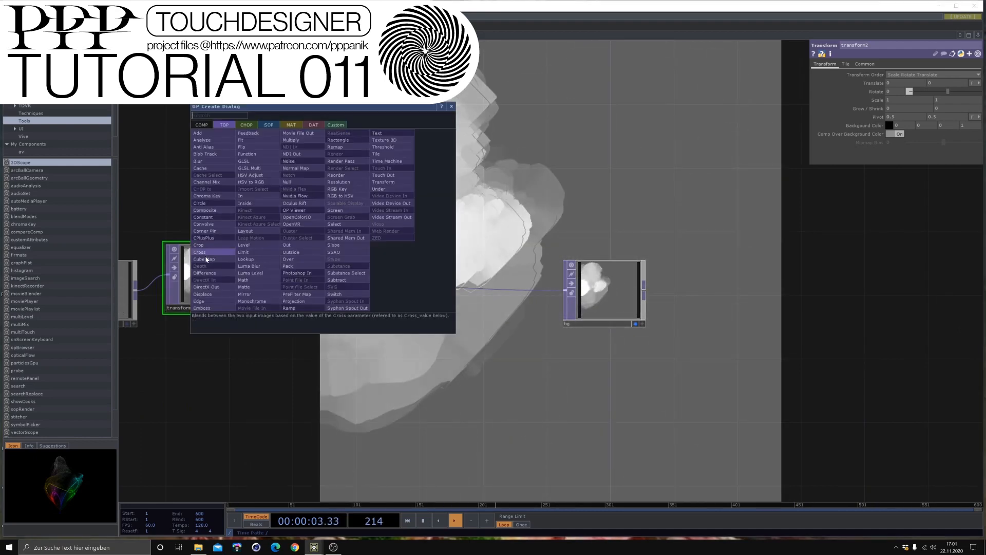
left_click(218, 304)
left_click(319, 198)
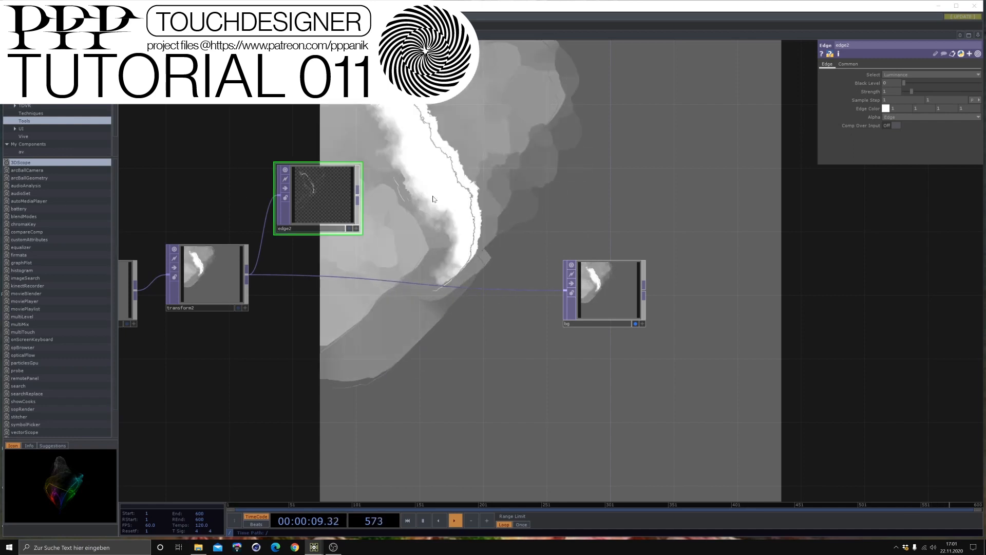
left_click_drag(894, 90, 840, 91)
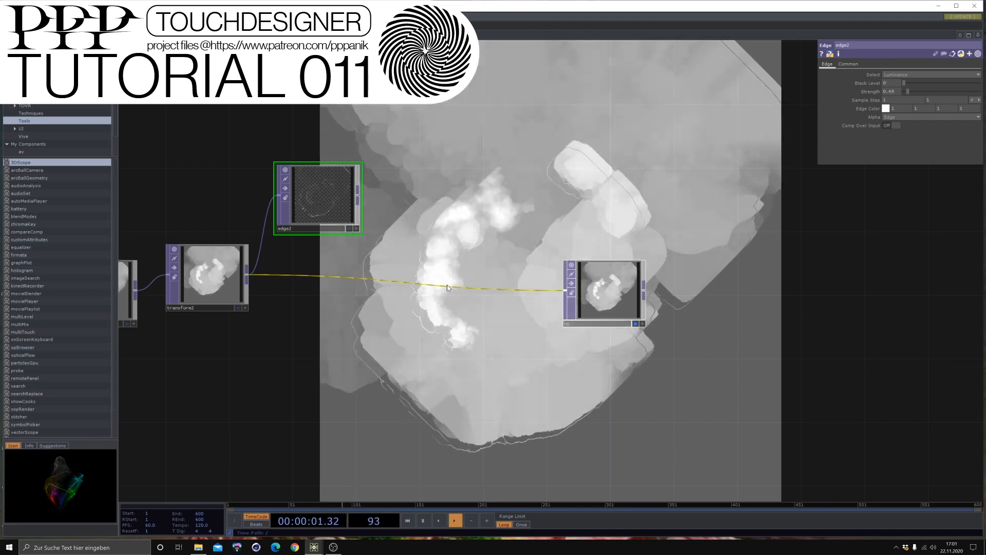
Insert a Composite TOP on the connection between transform2 and bg and move bg farther along to make room.
right_click(447, 287)
left_click(465, 282)
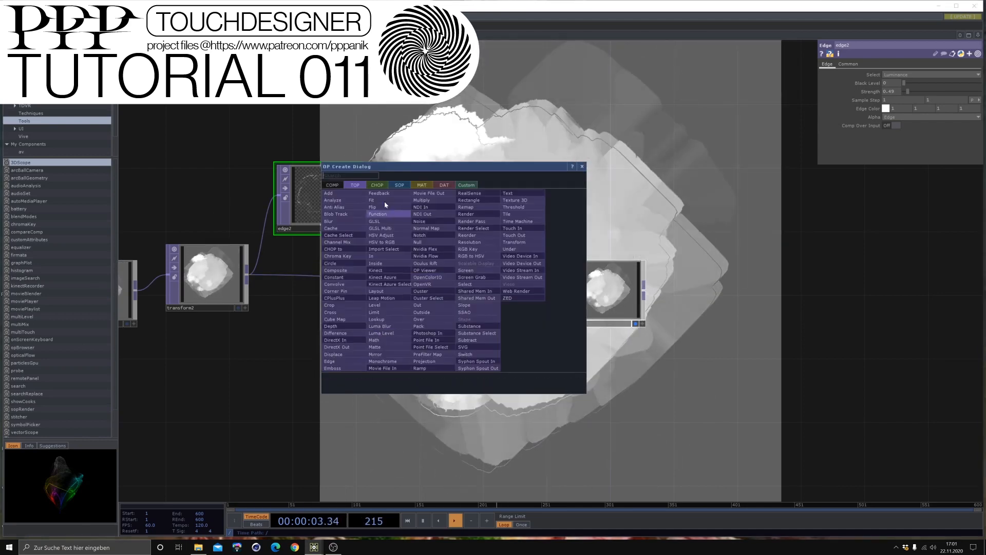
left_click(335, 270)
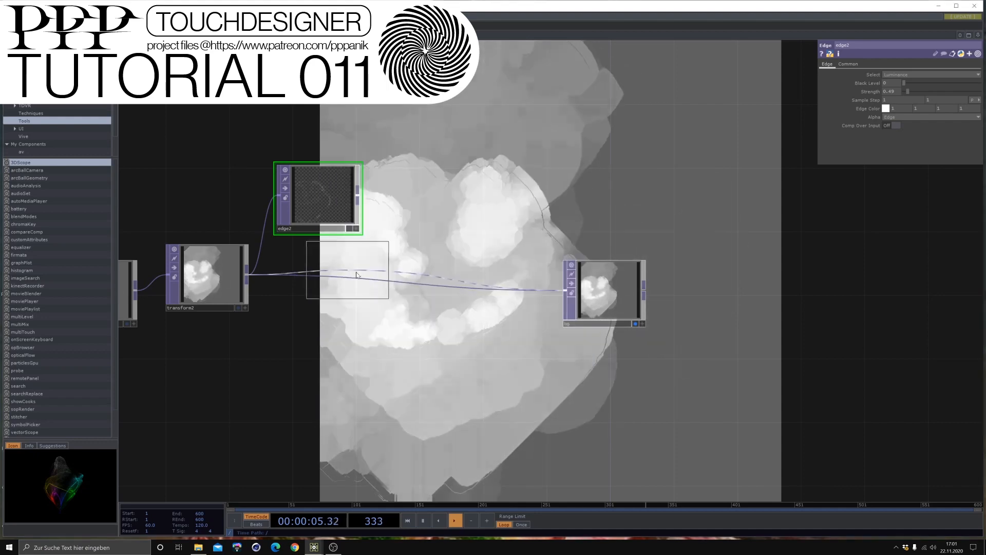
left_click(424, 277)
left_click_drag(623, 292, 891, 275)
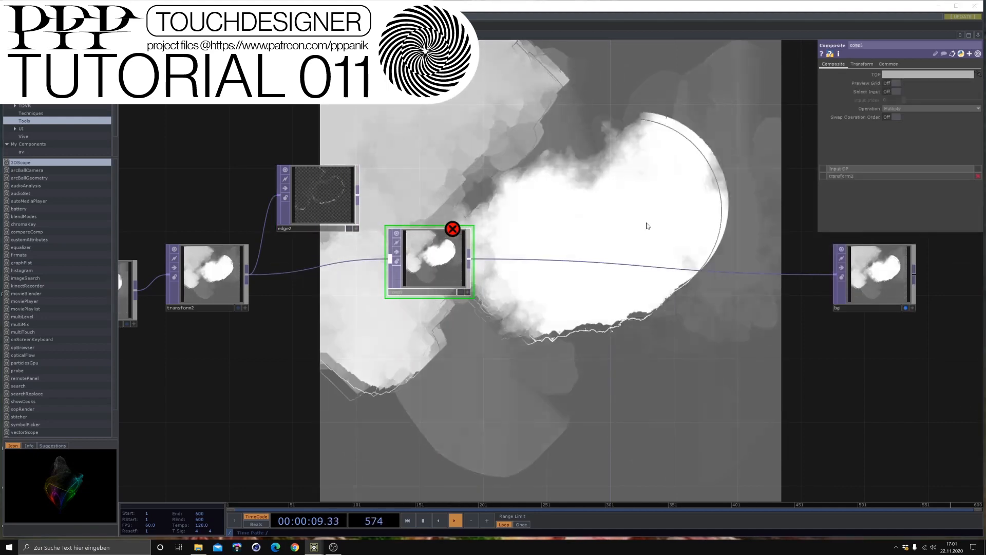
Set the new Composite TOP's Operation to Over and connect edge2 as its additional input.
left_click(894, 110)
left_click(938, 177)
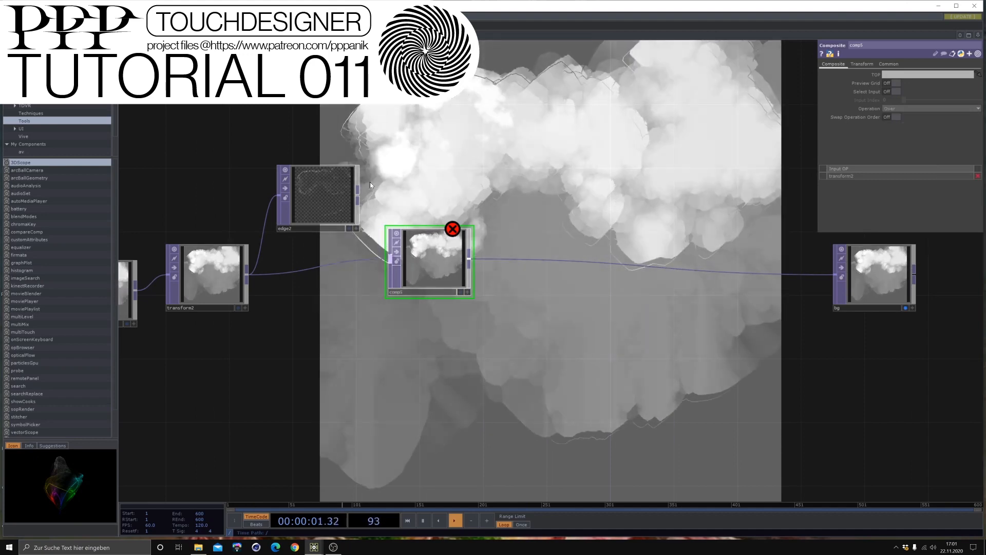
left_click_drag(358, 196, 391, 259)
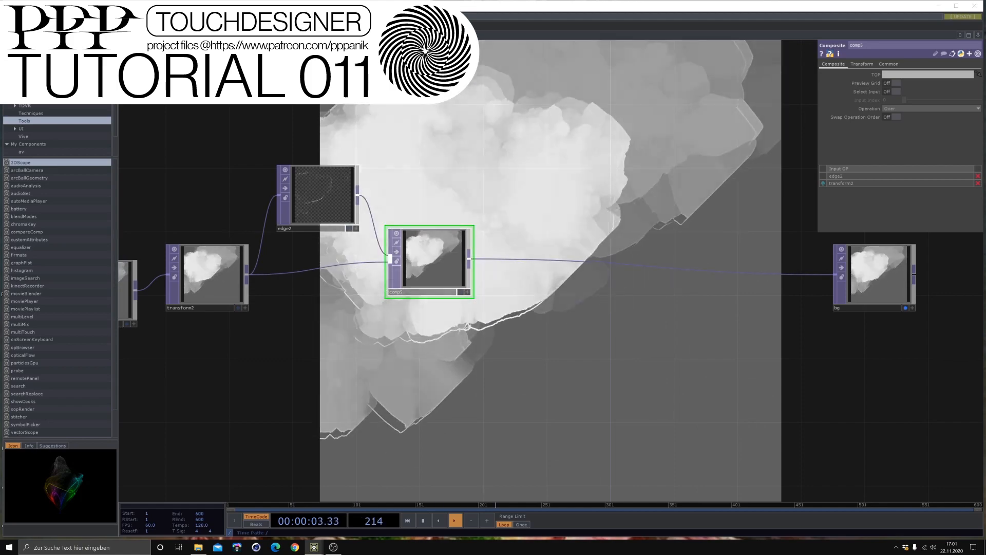
Insert an Edge TOP on the connection between comp5 and bg.
left_click_drag(578, 382, 496, 376)
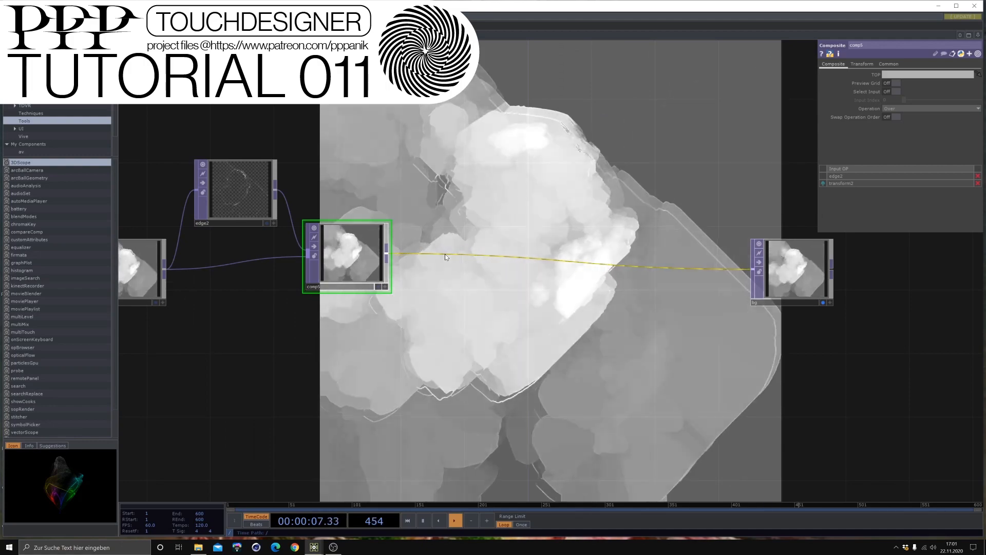
right_click(444, 253)
left_click(465, 246)
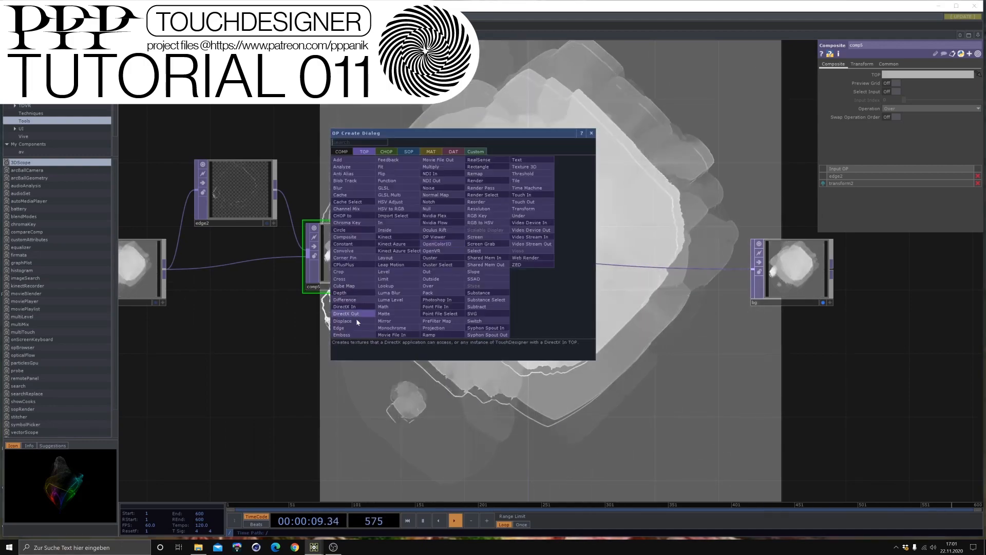
left_click(362, 328)
left_click(454, 256)
Set edge3's Strength to 10 and both Sample Step values to 0.2.
scroll(624, 303, "down", 2)
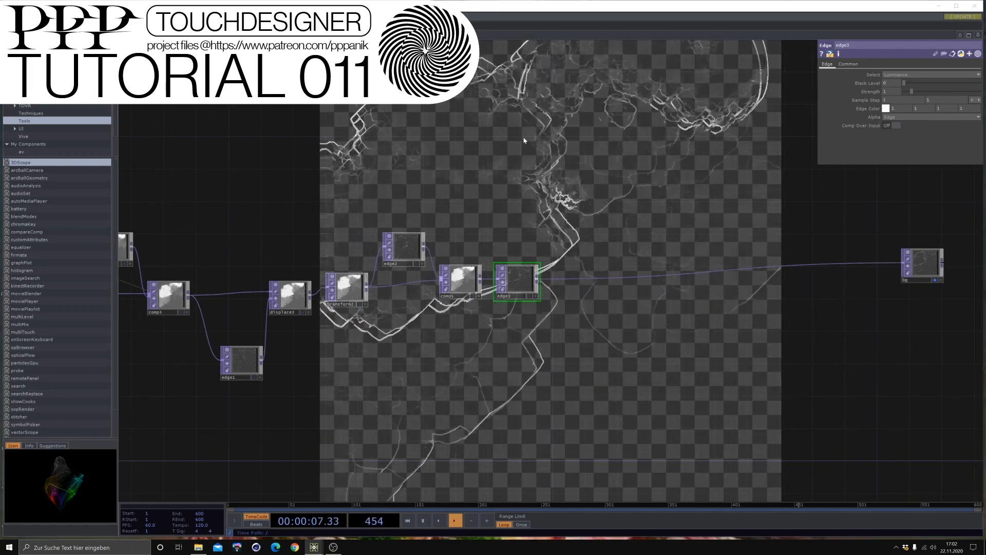
scroll(519, 283, "up", 6)
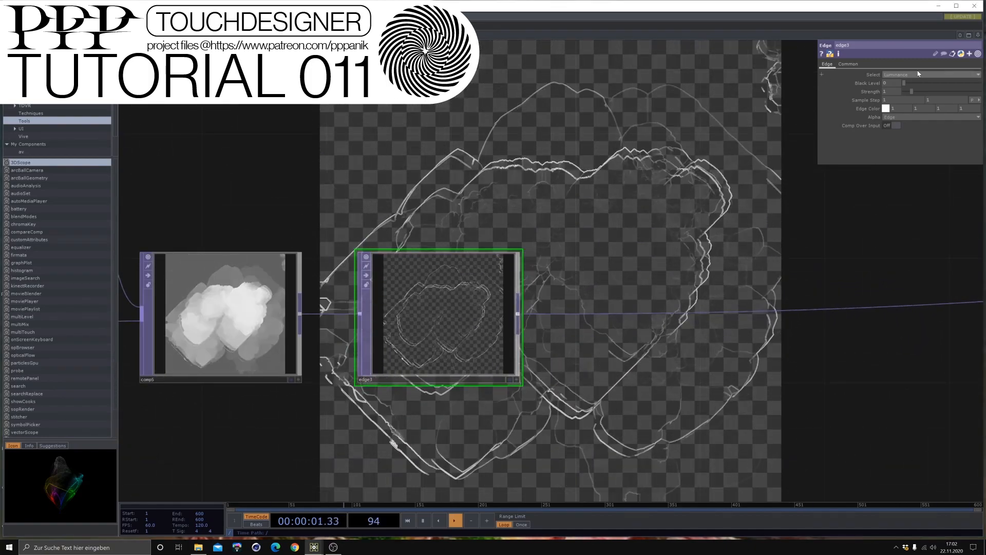
type("10")
left_click(888, 101)
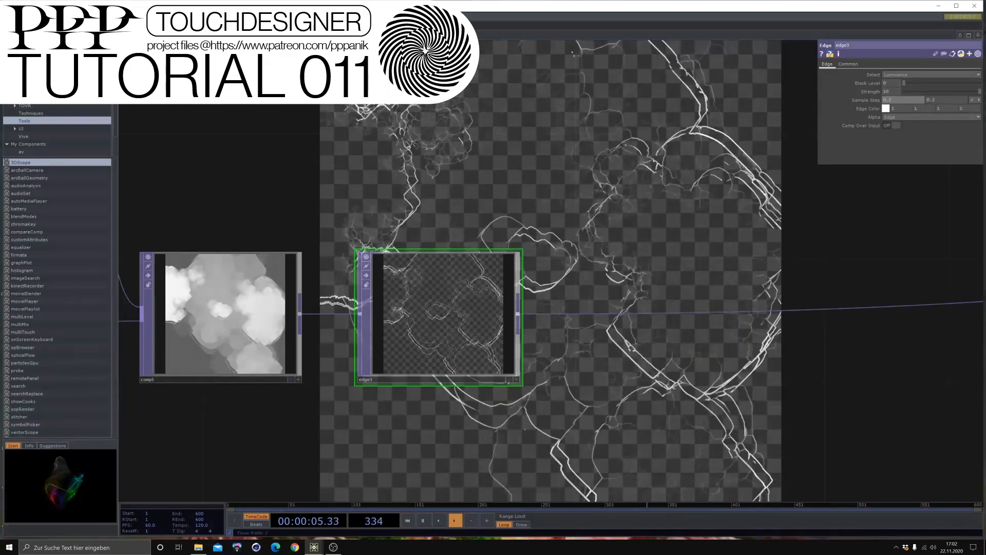
Duplicate the feedback loop from feedback2 through comp3 and place the copy above the wire between edge3 and bg.
scroll(415, 224, "down", 5)
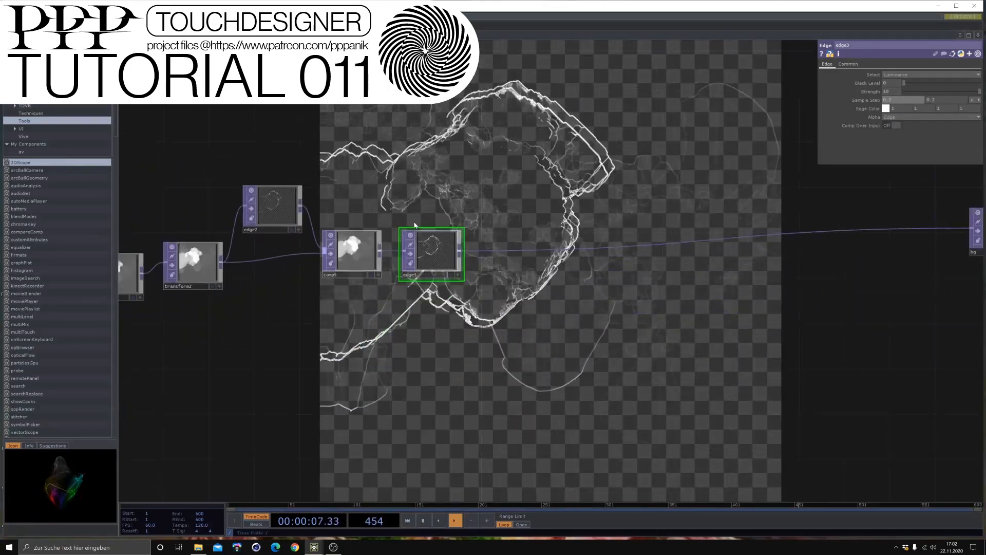
scroll(528, 355, "down", 3)
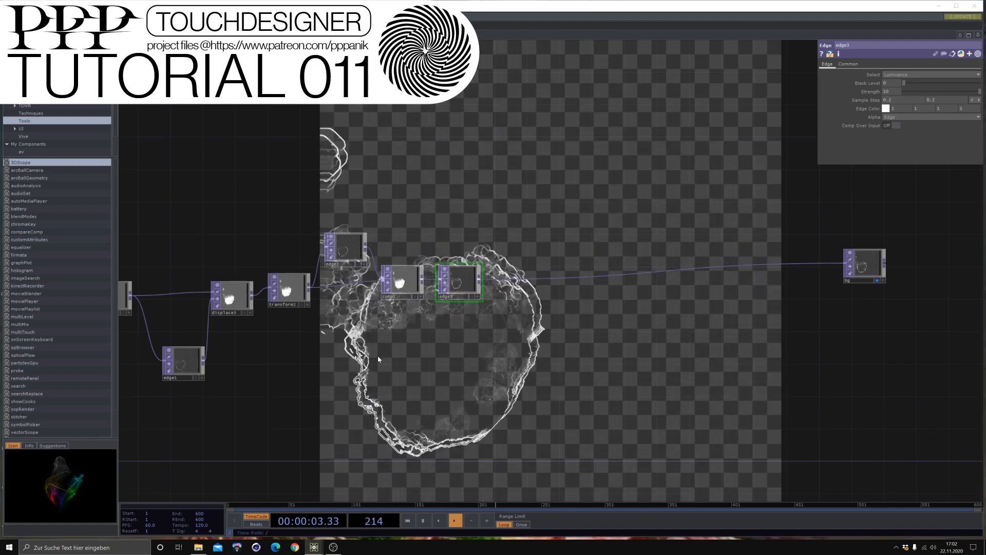
scroll(528, 359, "down", 5)
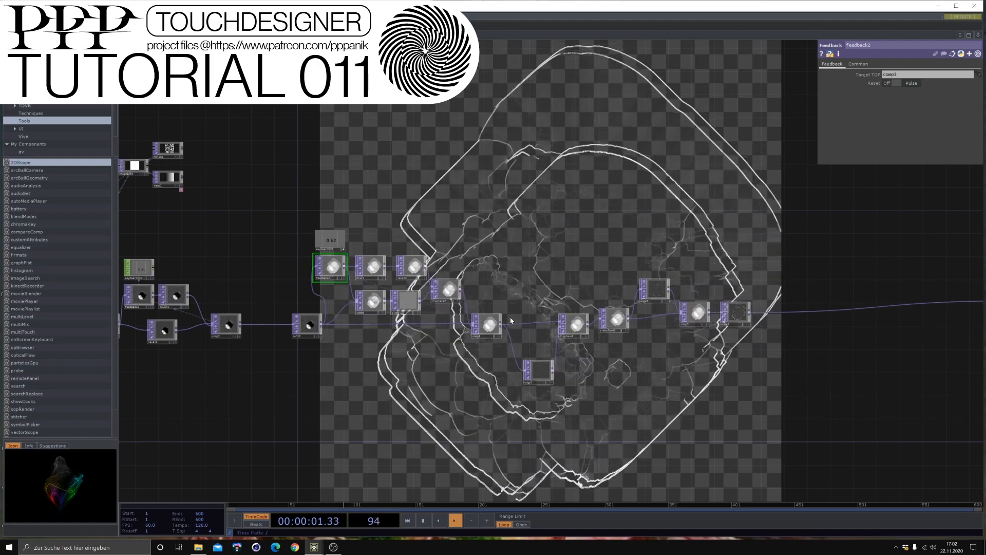
left_click_drag(510, 317, 335, 271)
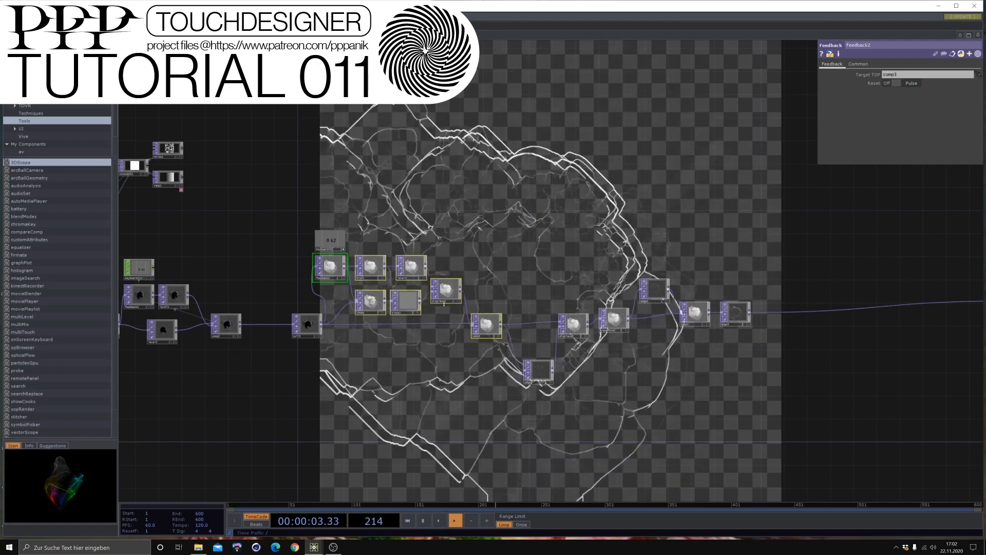
left_click_drag(390, 287, 333, 290)
left_click_drag(700, 204, 587, 221)
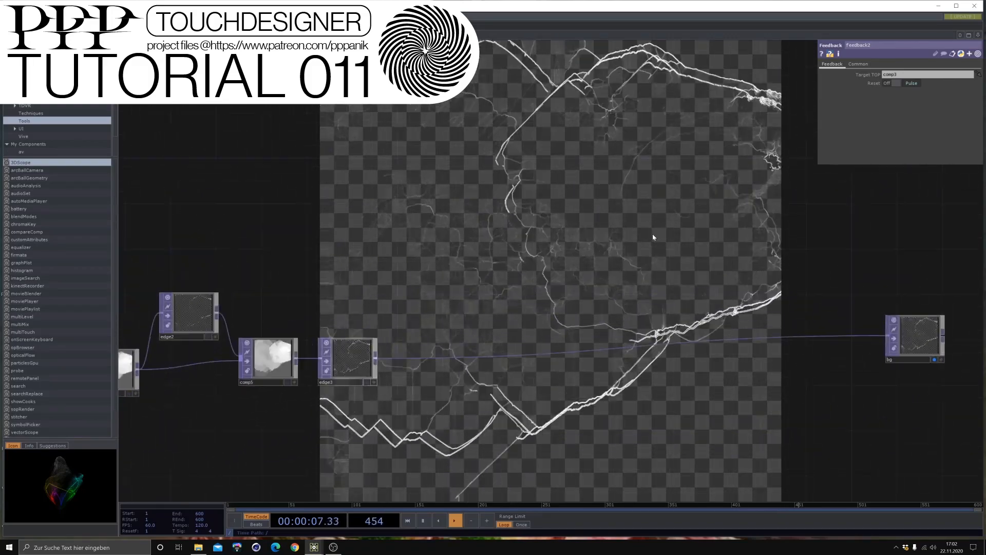
scroll(544, 263, "down", 3)
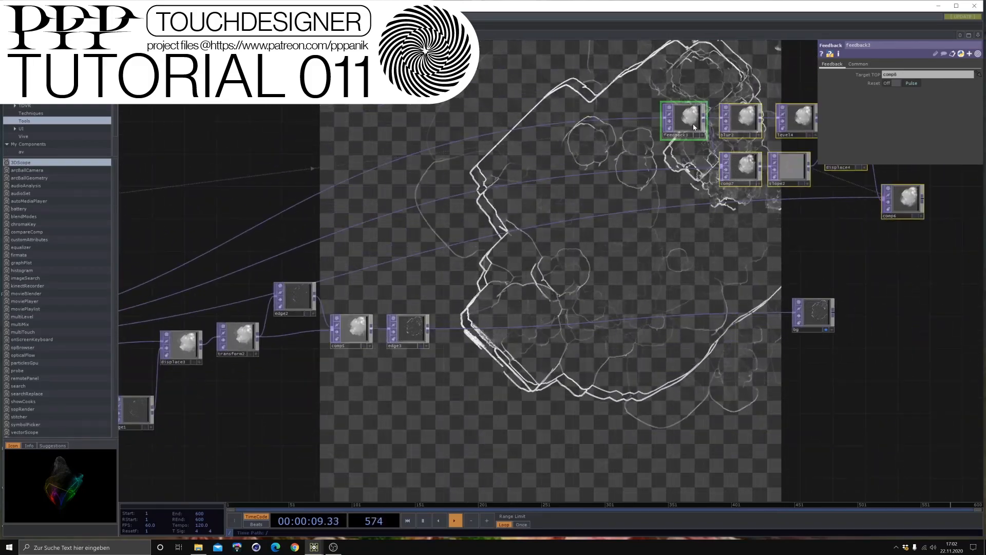
scroll(463, 293, "up", 2)
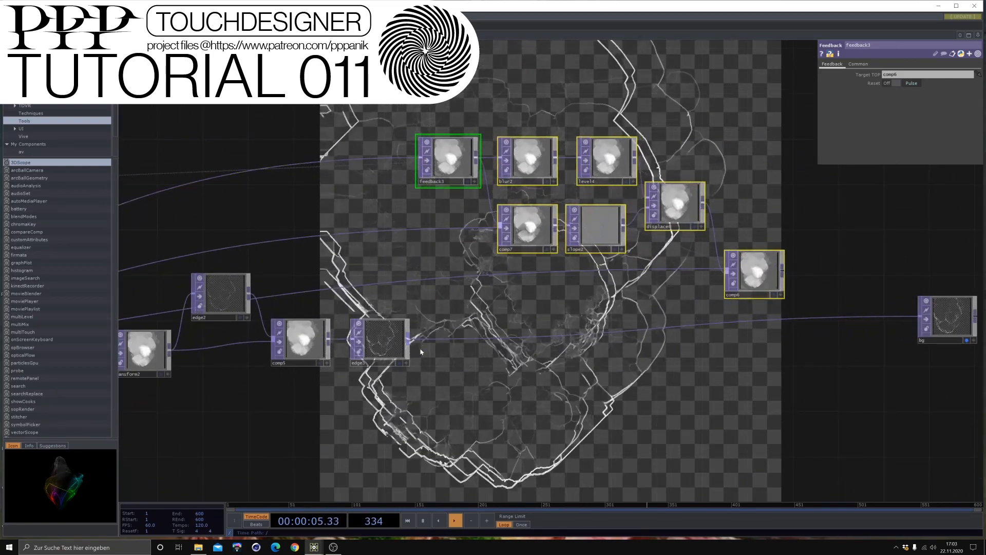
Insert a Null TOP between edge3 and bg and connect it to the duplicated loop's feedback3, comp7 and comp6 inputs.
left_click(439, 332)
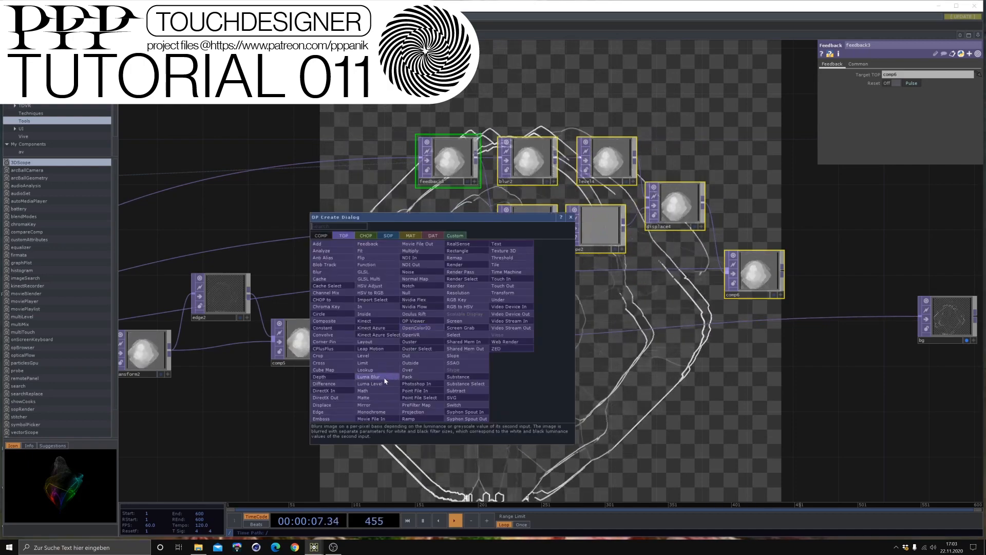
left_click(423, 294)
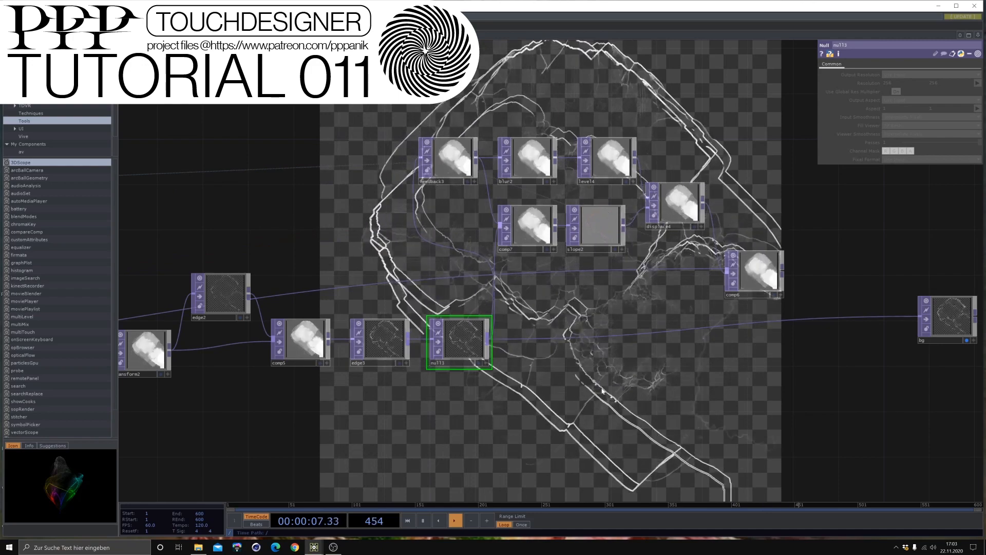
left_click_drag(646, 277, 651, 269)
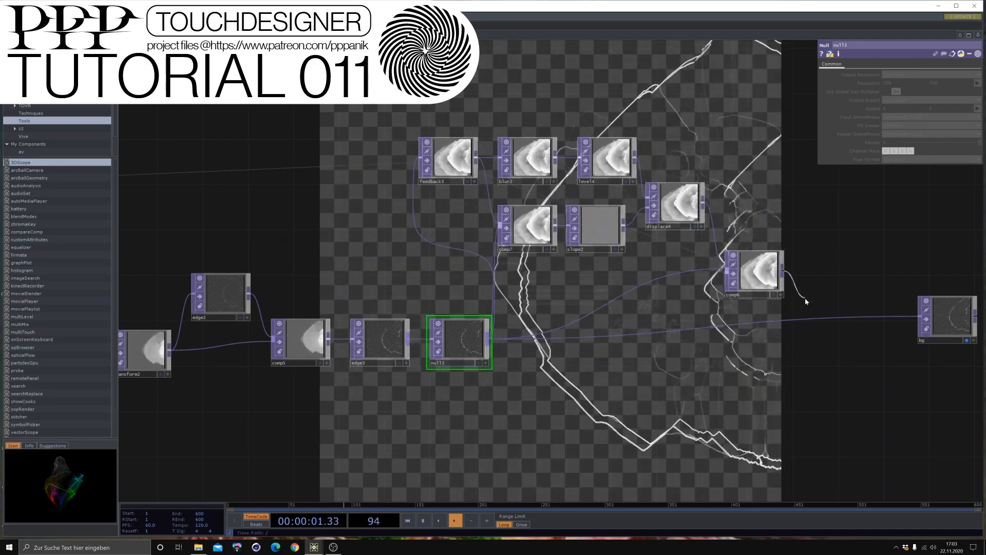
Connect comp6 to bg and move comp6 down in line with the Null TOP.
left_click_drag(810, 320, 810, 318)
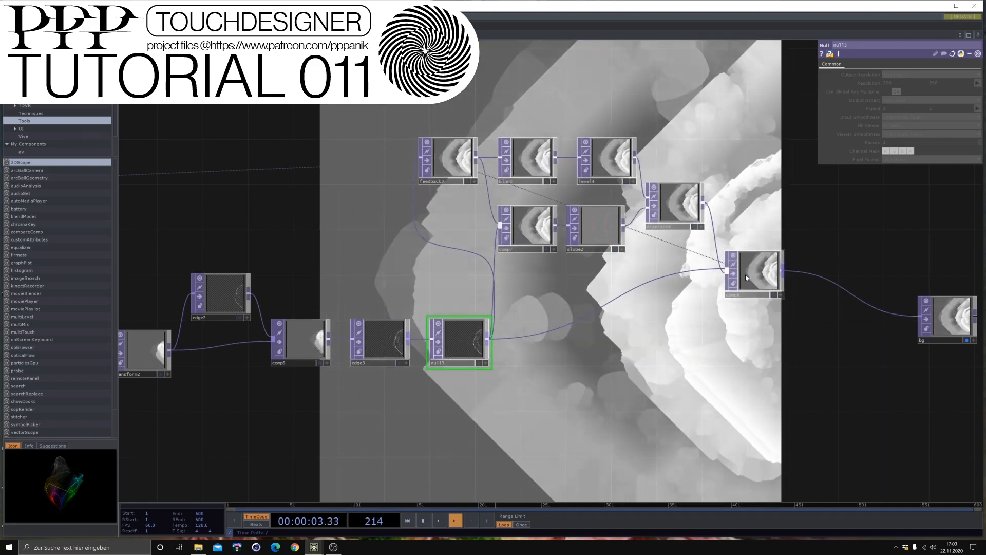
left_click_drag(755, 273, 778, 342)
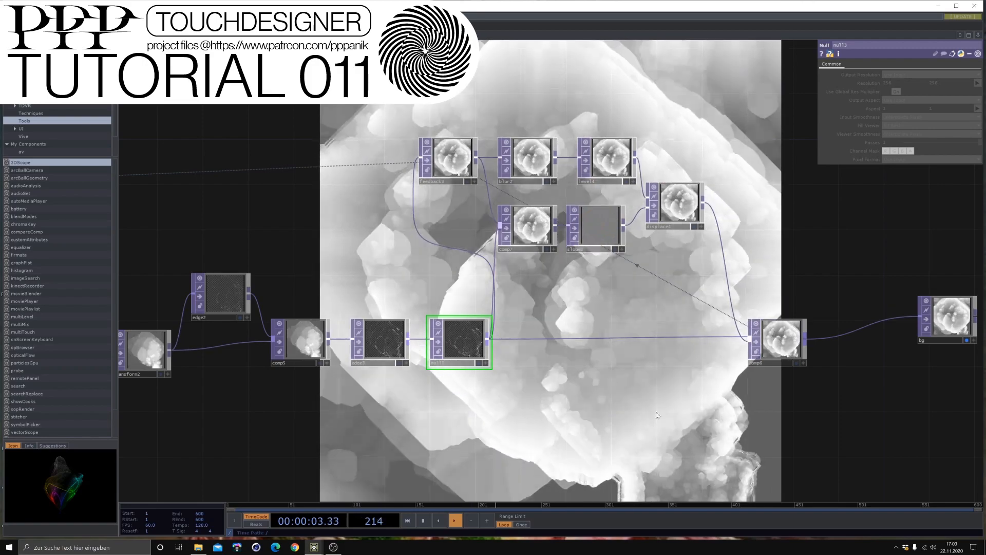
Examine the operator chain from displace3 to null3 against the background output, briefly displaying comp3's image as well.
left_click_drag(539, 437, 701, 420)
left_click_drag(423, 411, 749, 350)
left_click_drag(806, 364, 544, 395)
scroll(641, 325, "up", 5)
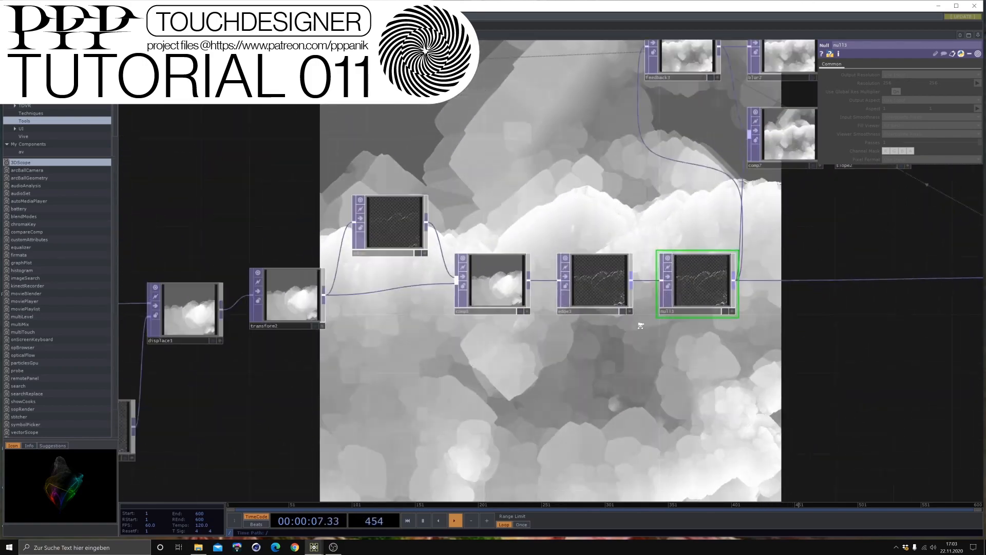
scroll(548, 336, "down", 2)
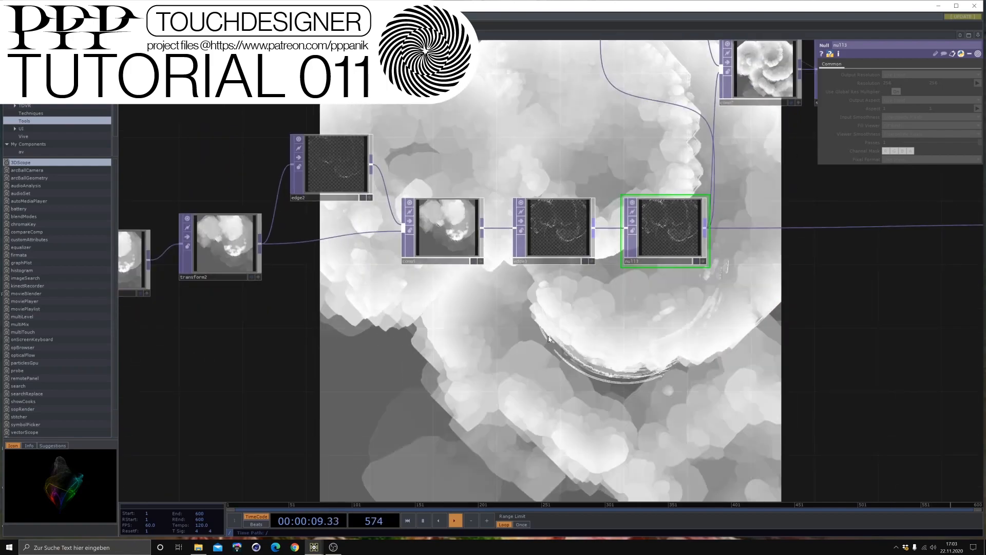
scroll(528, 315, "up", 6)
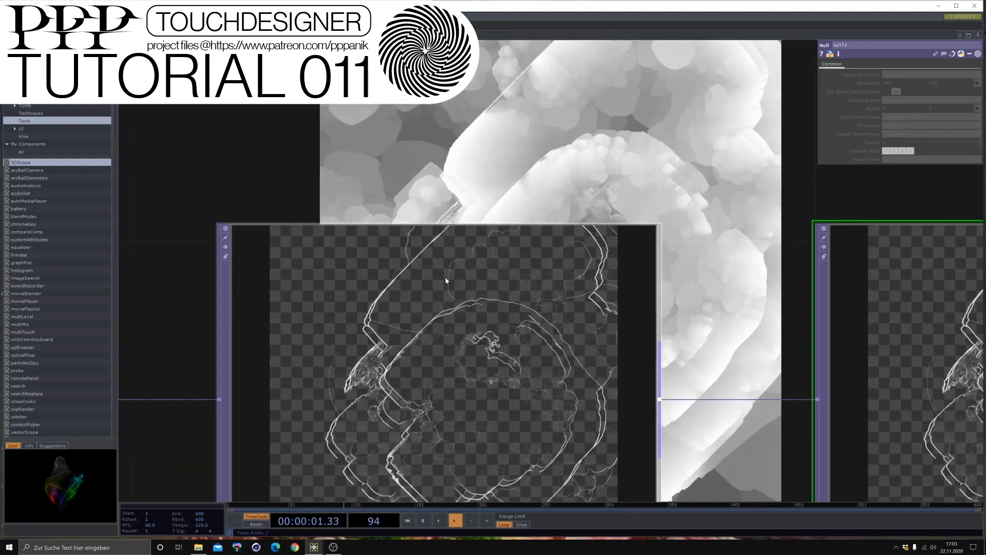
scroll(447, 279, "down", 5)
left_click_drag(617, 367, 873, 354)
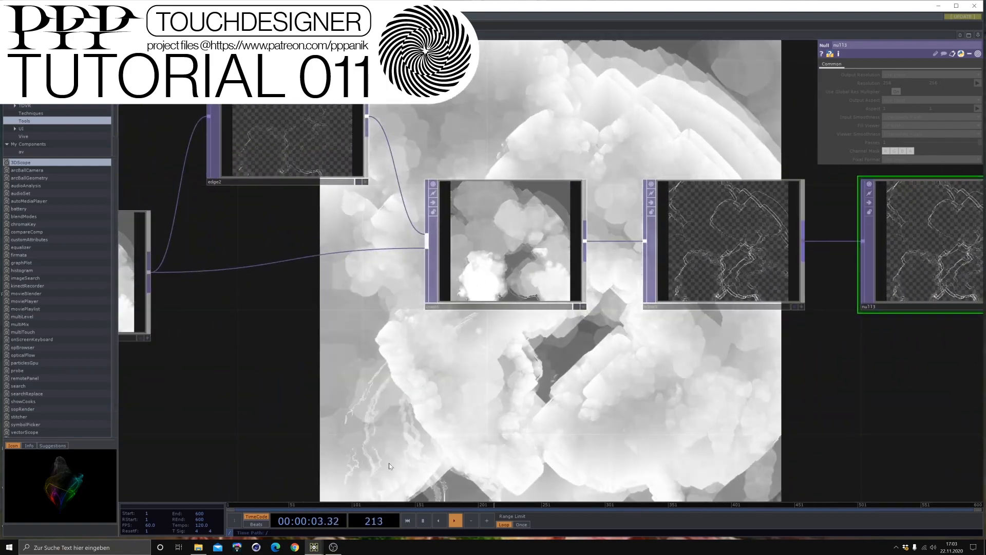
left_click_drag(389, 360, 228, 395)
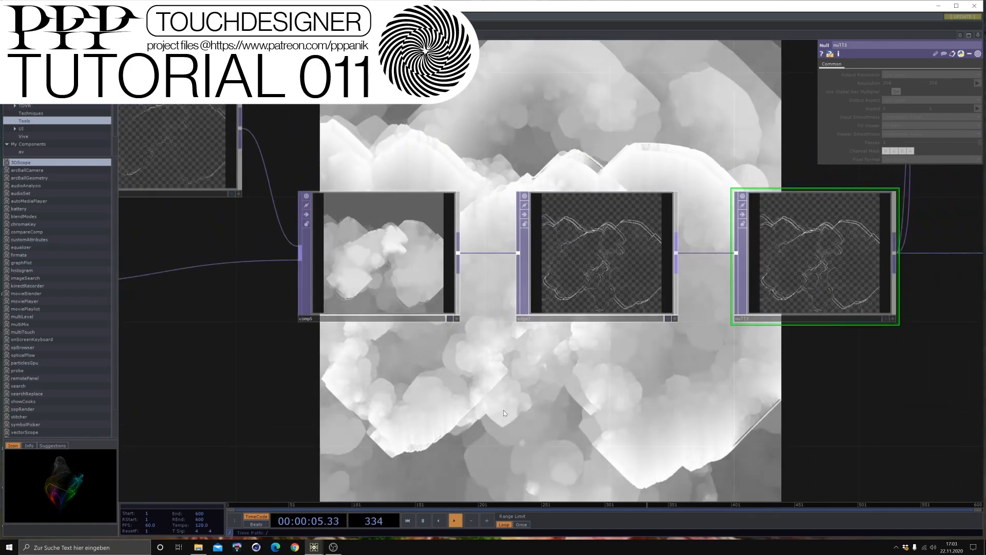
scroll(629, 399, "down", 6)
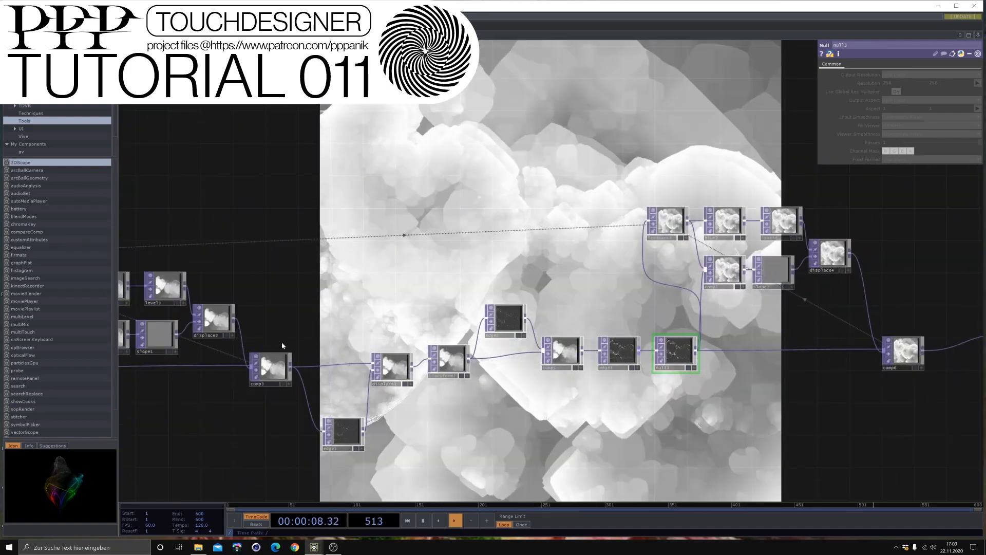
left_click(282, 384)
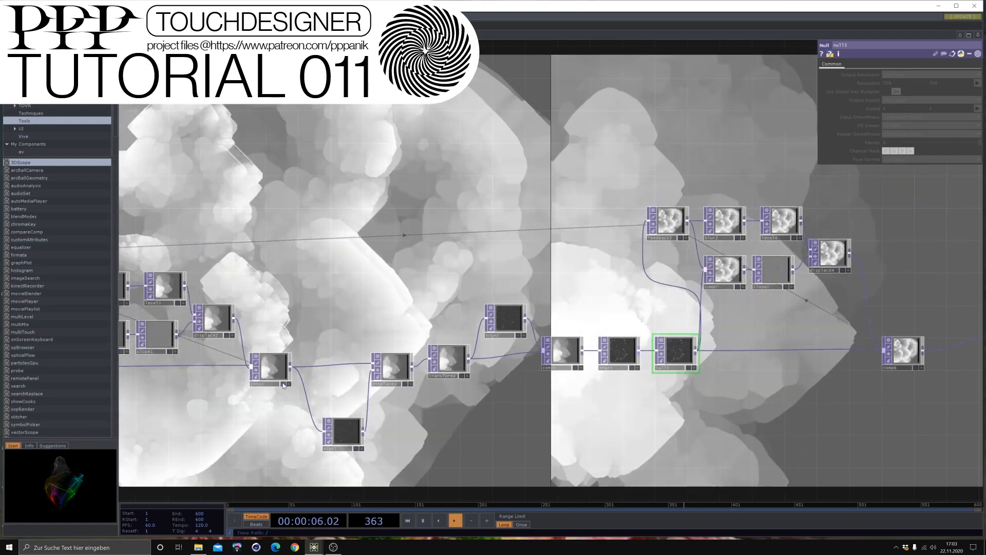
left_click(283, 384)
Lower Brightness 2 of level4 in the duplicated feedback loop to 0.98.
left_click_drag(872, 378, 607, 386)
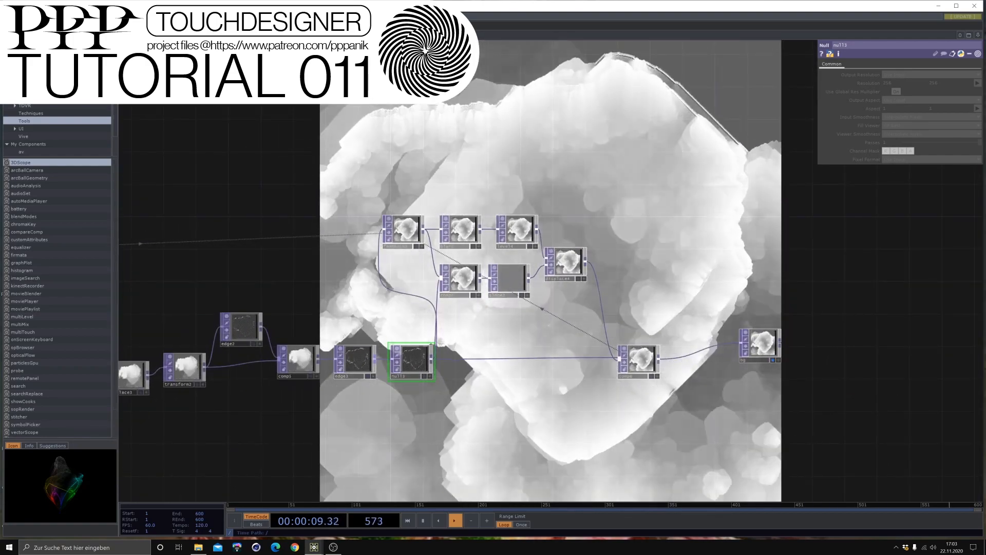
scroll(479, 271, "up", 5)
scroll(452, 257, "up", 2)
left_click(671, 222)
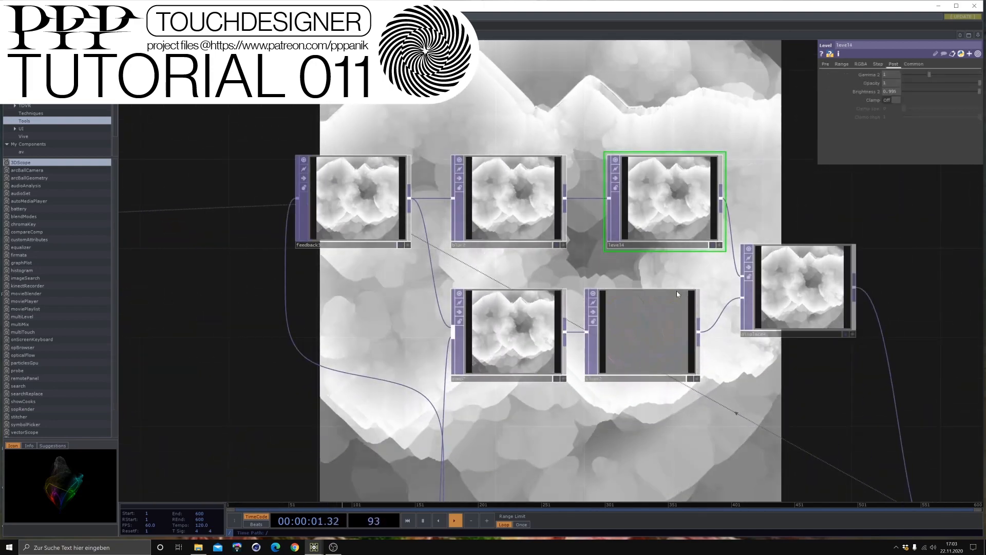
left_click(893, 64)
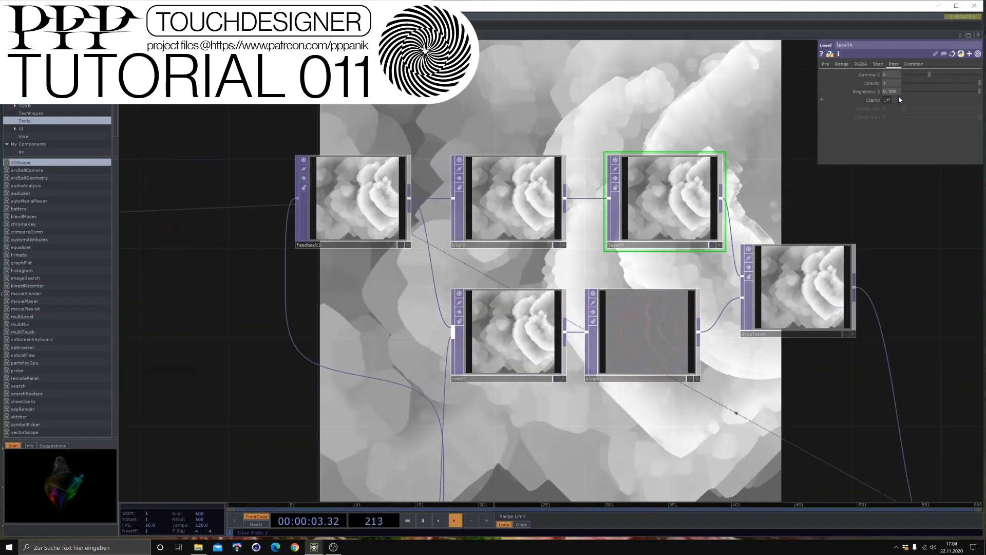
left_click_drag(692, 288, 603, 298)
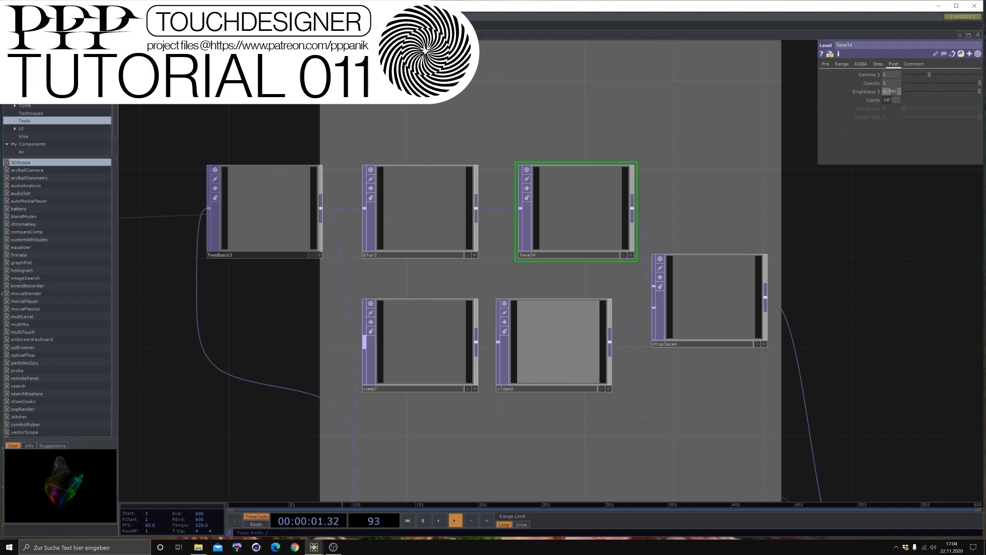
key("Return")
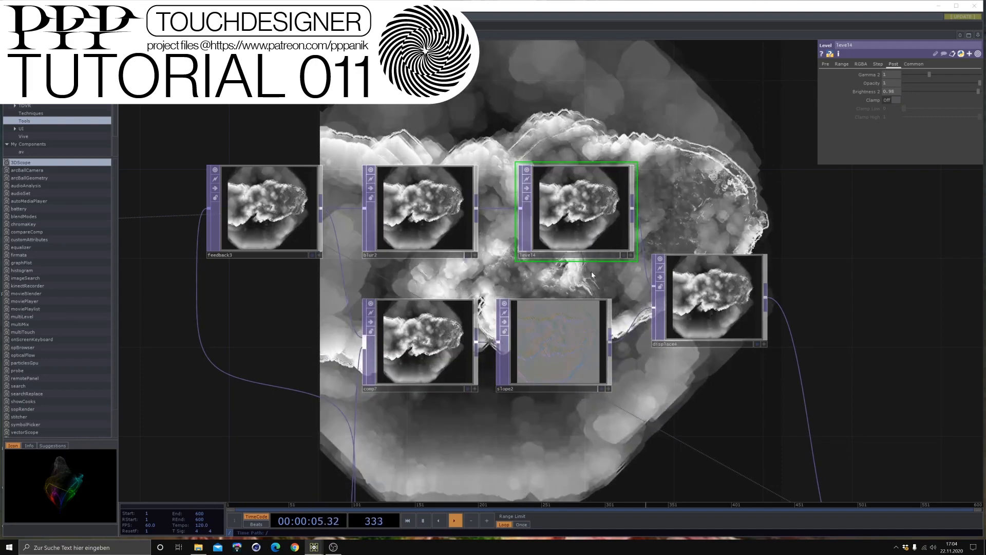
Try a strength of 8 on slope2 and undo the recent parameter changes.
left_click(576, 360)
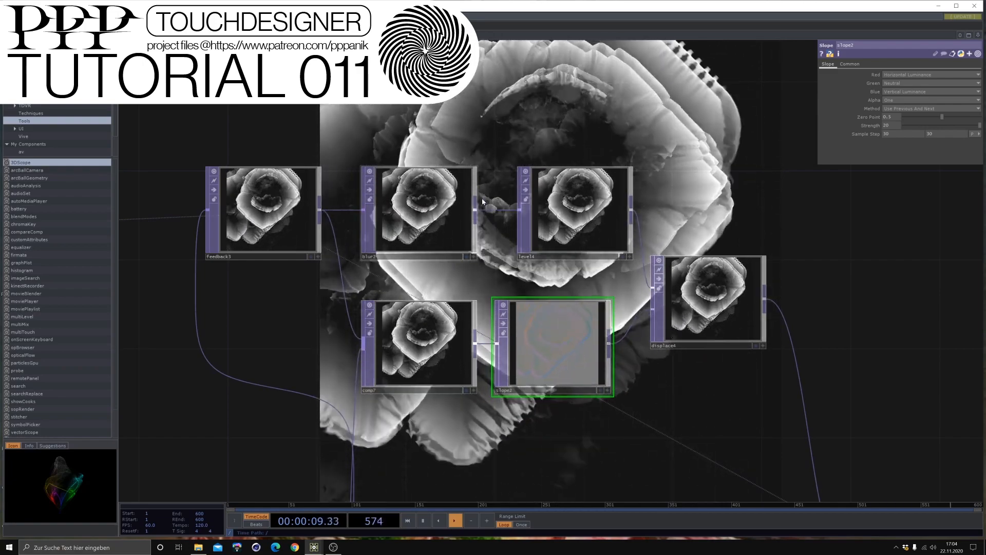
type("8")
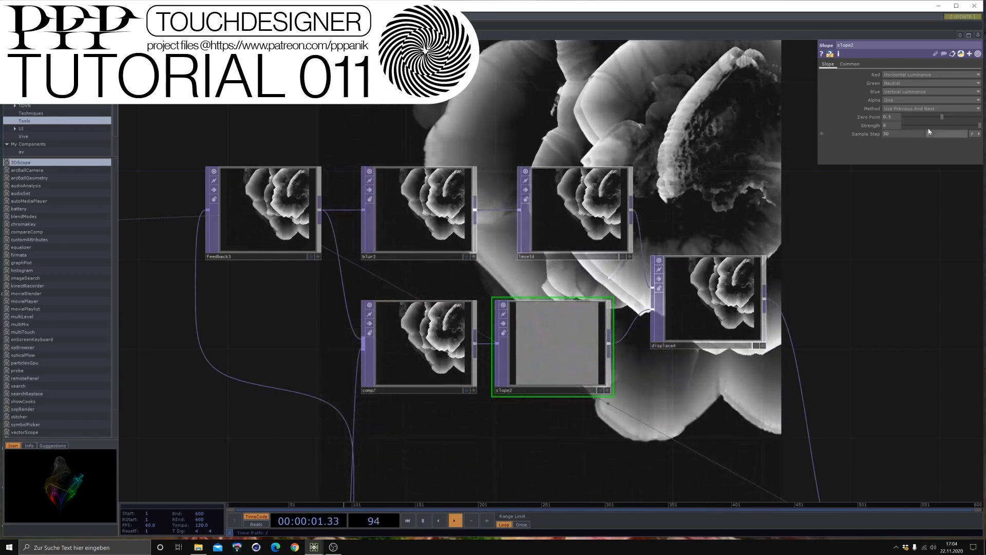
key("ctrl+z")
key("ctrl+z")
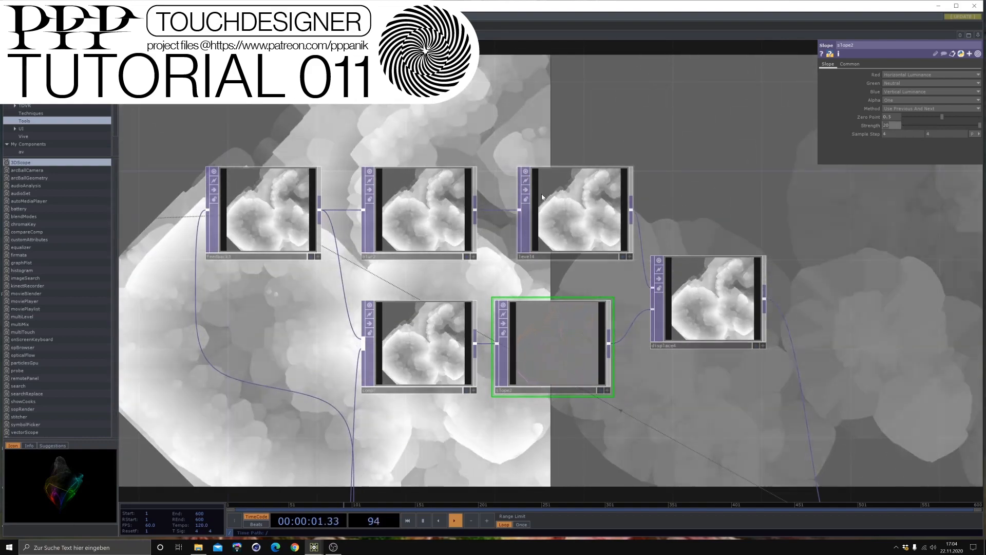
Set slope2's strength to 8 and both of its sample step values to 30.
type("8")
left_click(903, 134)
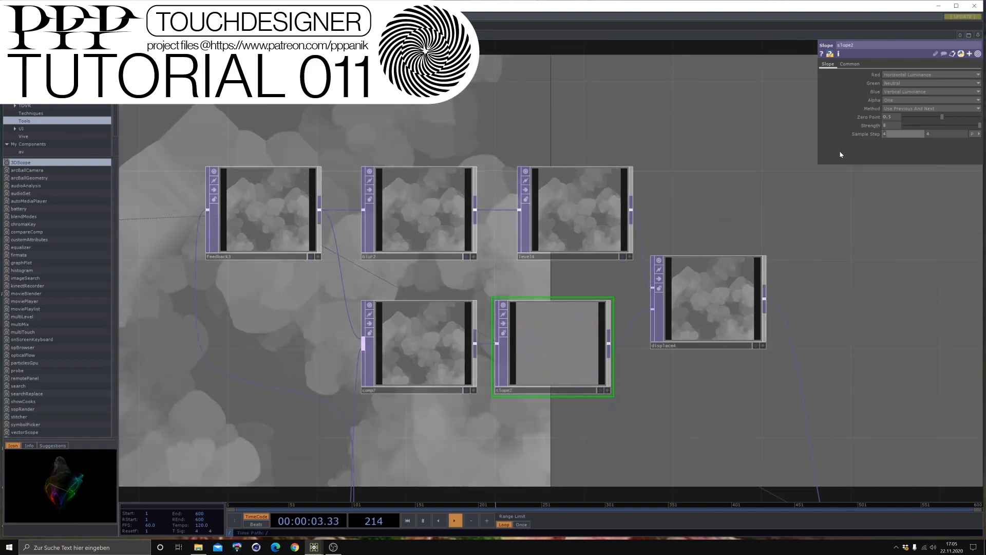
type("30")
key("Return")
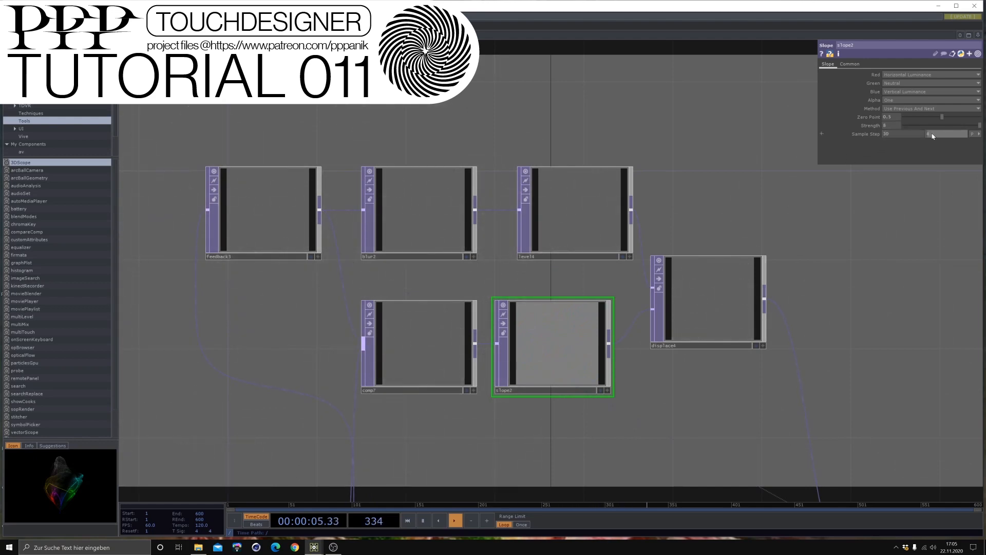
type("30")
key("Return")
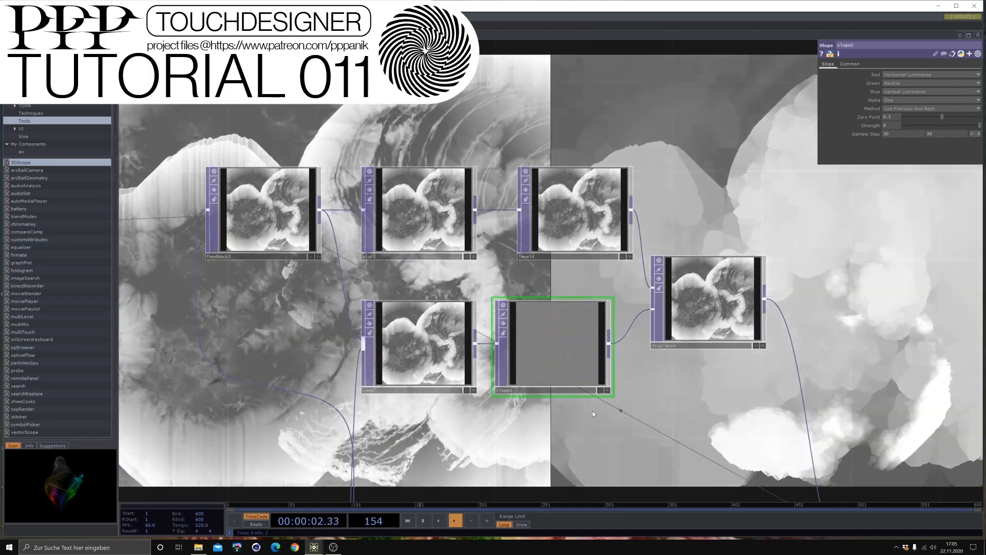
Add a Keyboard In CHOP for key 3 above feedback3, reference its channel in feedback3's Reset Pulse, and trigger the reset.
scroll(593, 410, "down", 3)
left_click_drag(309, 420, 380, 258)
left_click_drag(302, 386, 587, 363)
left_click_drag(339, 381, 440, 350)
left_click(506, 322)
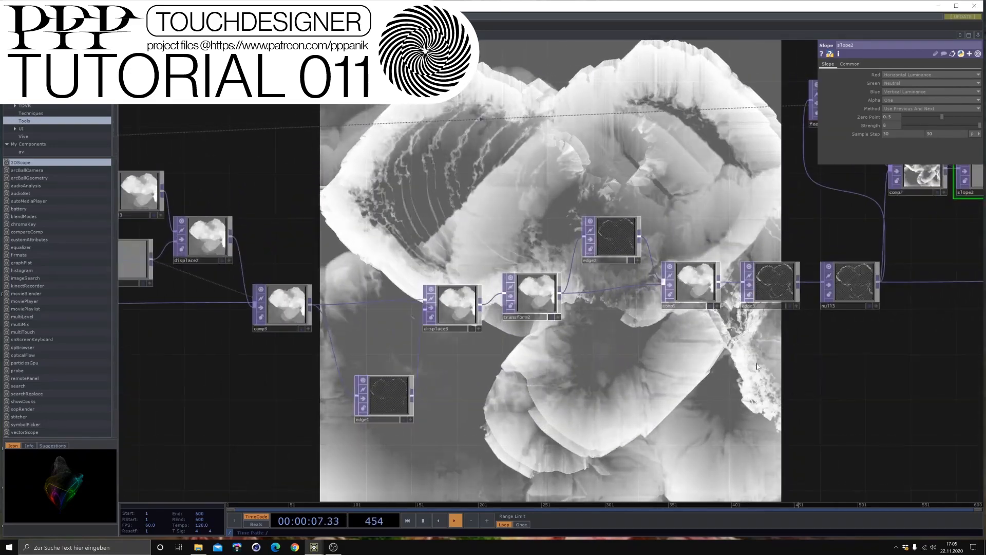
left_click_drag(757, 363, 437, 393)
left_click_drag(391, 168, 385, 252)
scroll(500, 217, "up", 3)
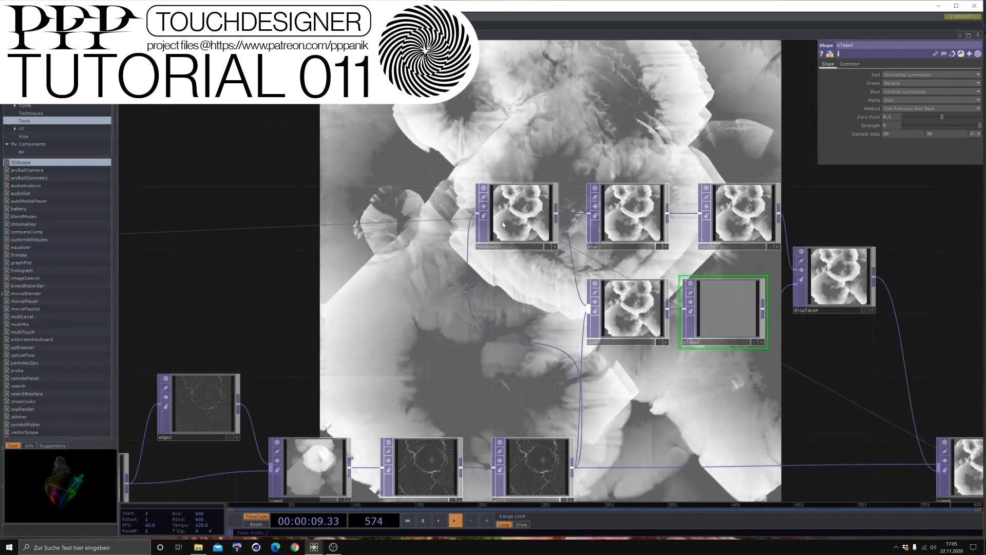
double_click(476, 160)
left_click(398, 66)
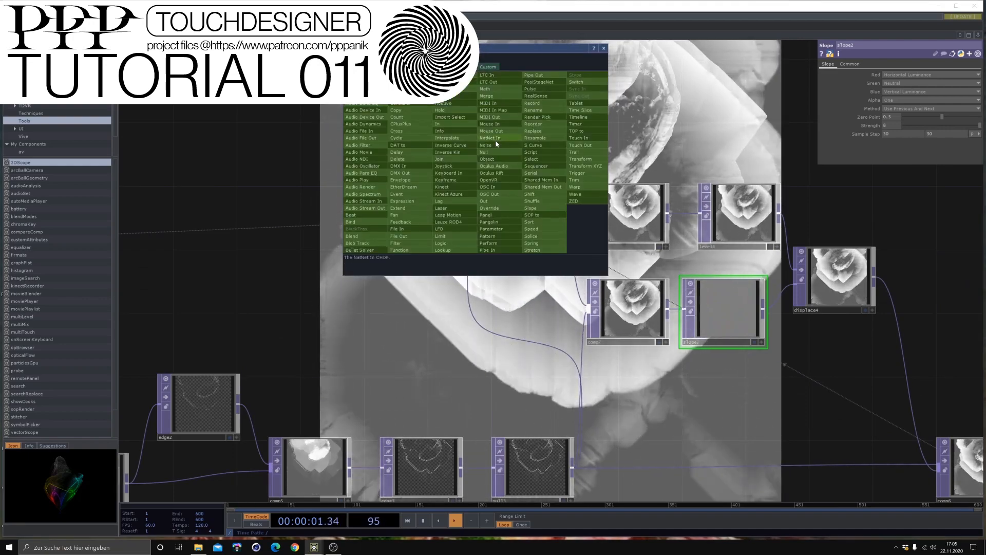
left_click(465, 167)
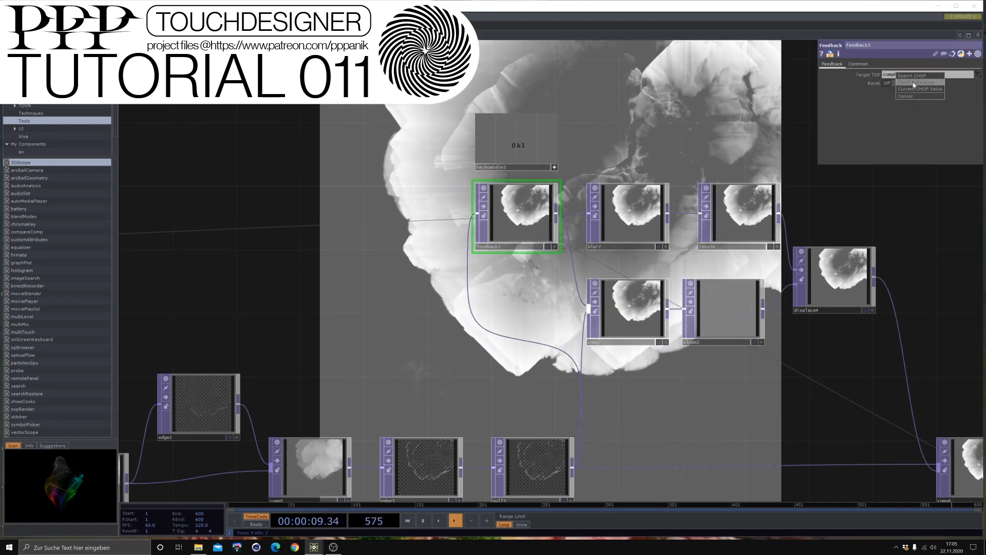
key("3")
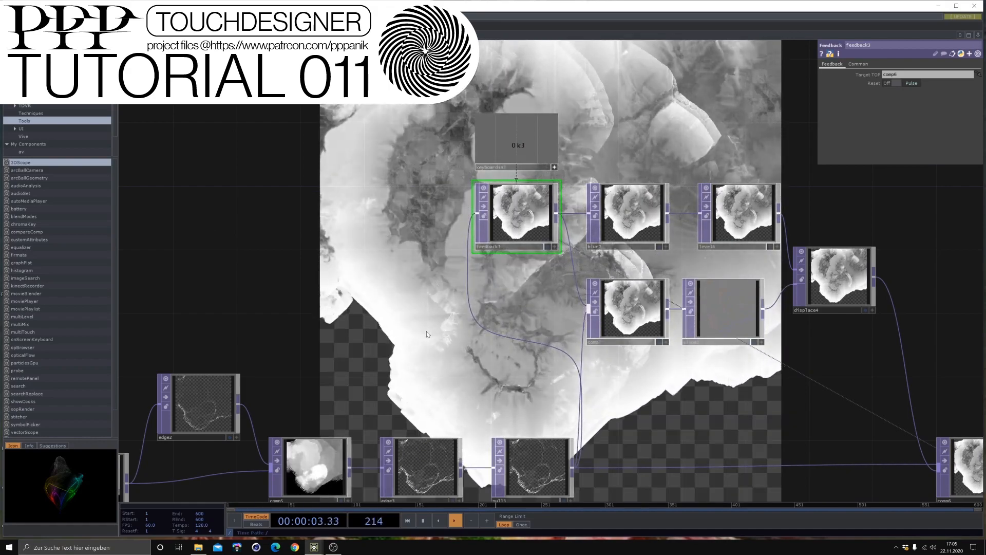
Trigger feedback3's reset again and examine the loop's output along the chain to bg, checking the parameters of displace4 and level4.
left_click_drag(695, 408, 395, 265)
key("3")
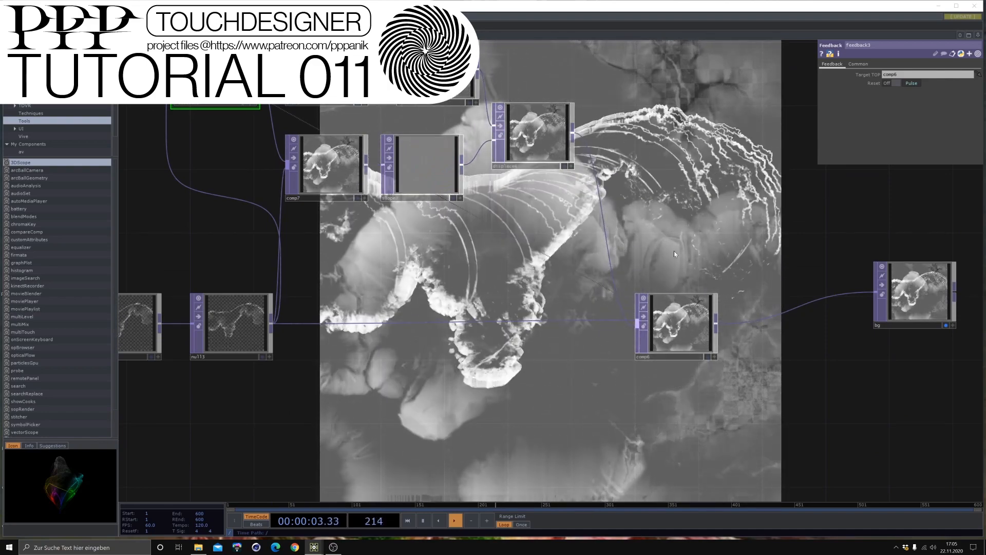
left_click_drag(872, 345, 465, 319)
left_click_drag(487, 278, 835, 293)
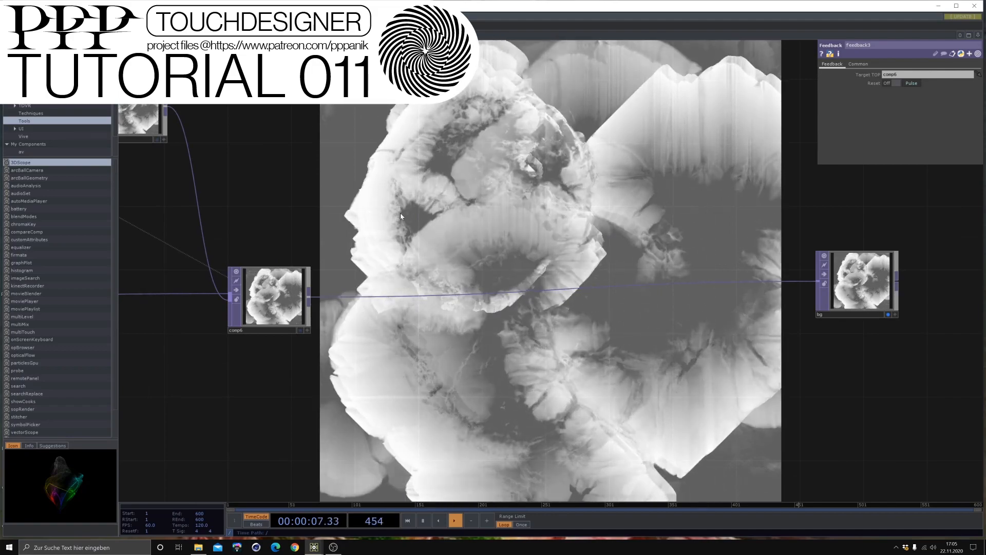
left_click_drag(400, 213, 551, 255)
left_click(277, 149)
left_click_drag(318, 205, 495, 266)
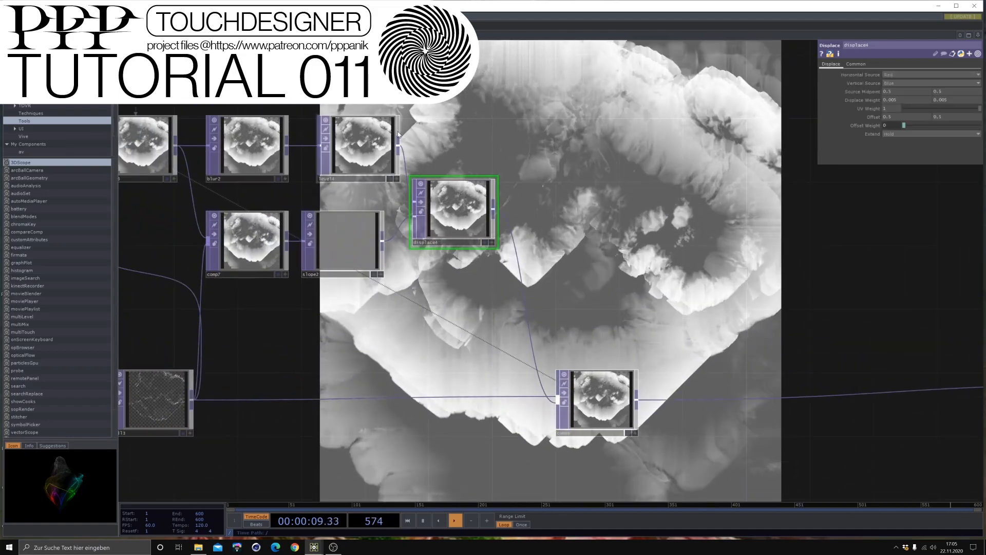
left_click(370, 149)
left_click_drag(683, 260, 633, 245)
left_click_drag(456, 213, 592, 280)
scroll(590, 282, "down", 2)
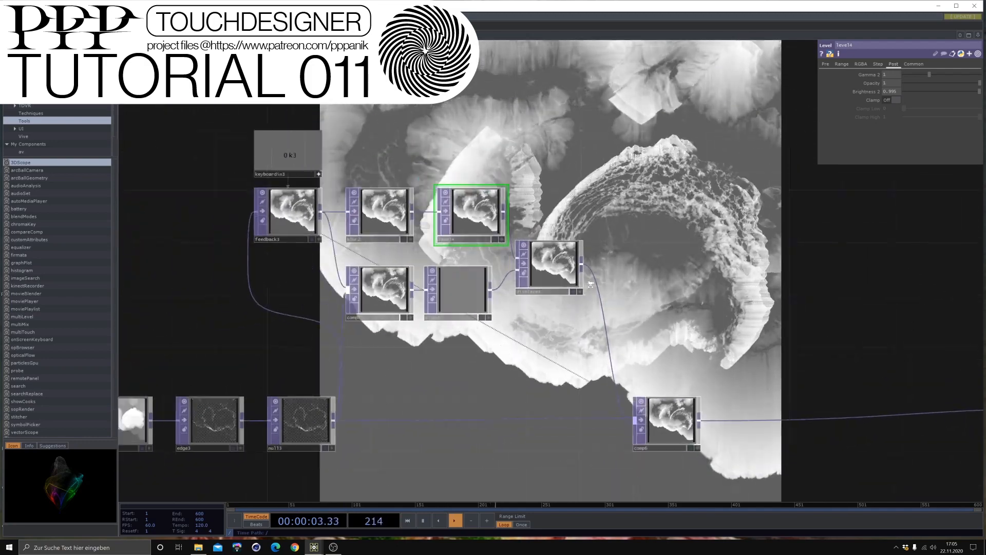
scroll(593, 285, "down", 1)
scroll(648, 309, "down", 4)
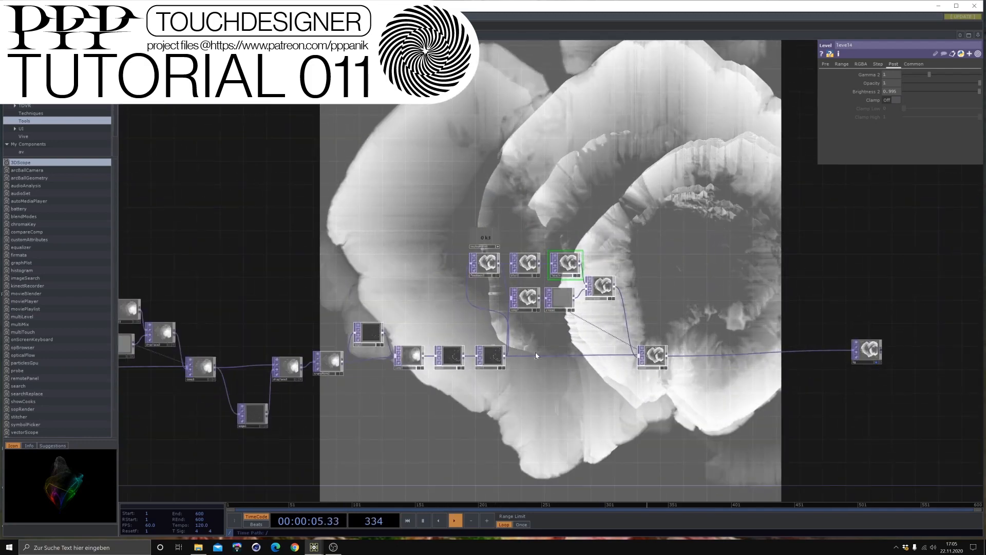
Check level3's post settings for comparison and set level4's Brightness 2 to 0.98.
left_click(129, 310)
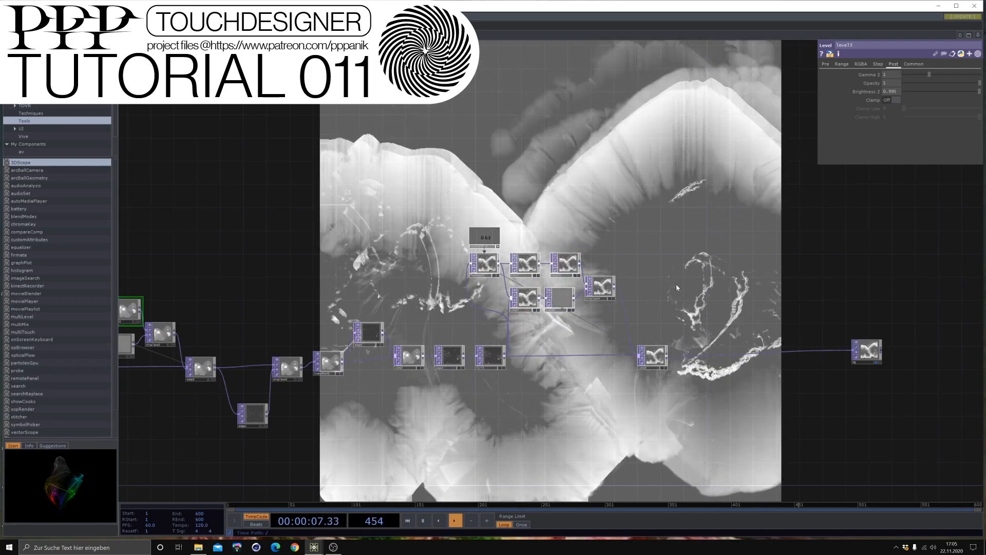
left_click(565, 264)
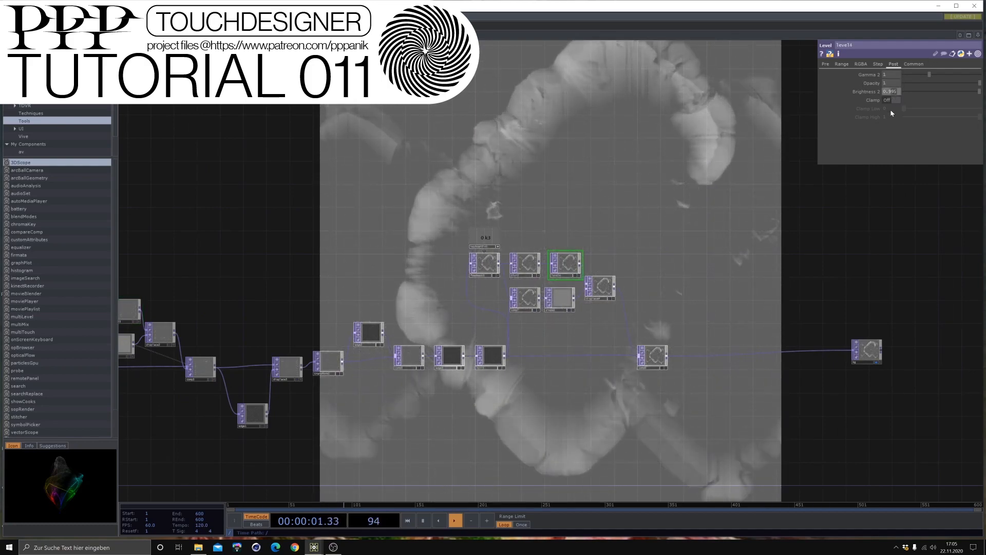
type("8")
key("Return")
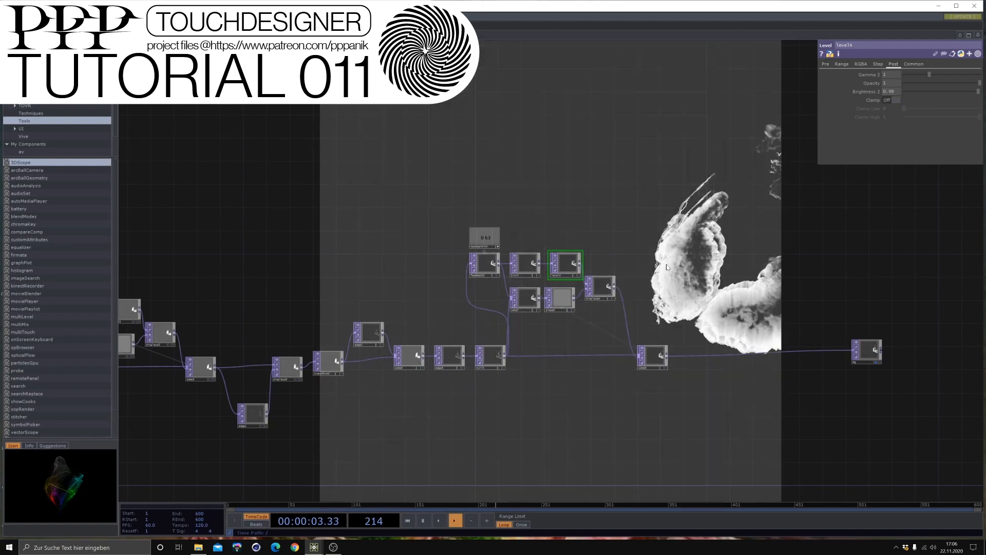
Insert a Level TOP on the wire between comp6 and bg.
left_click_drag(665, 247, 599, 228)
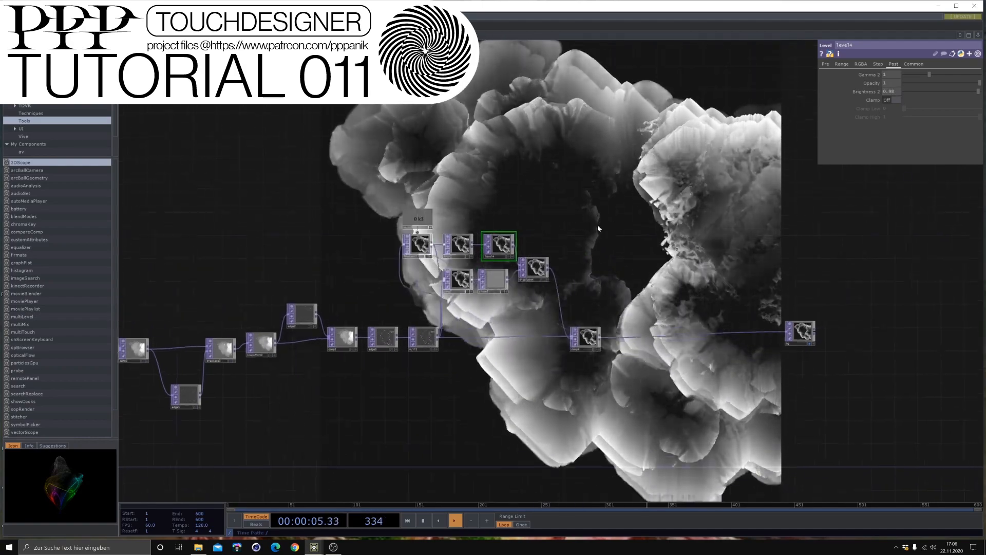
scroll(693, 246, "up", 4)
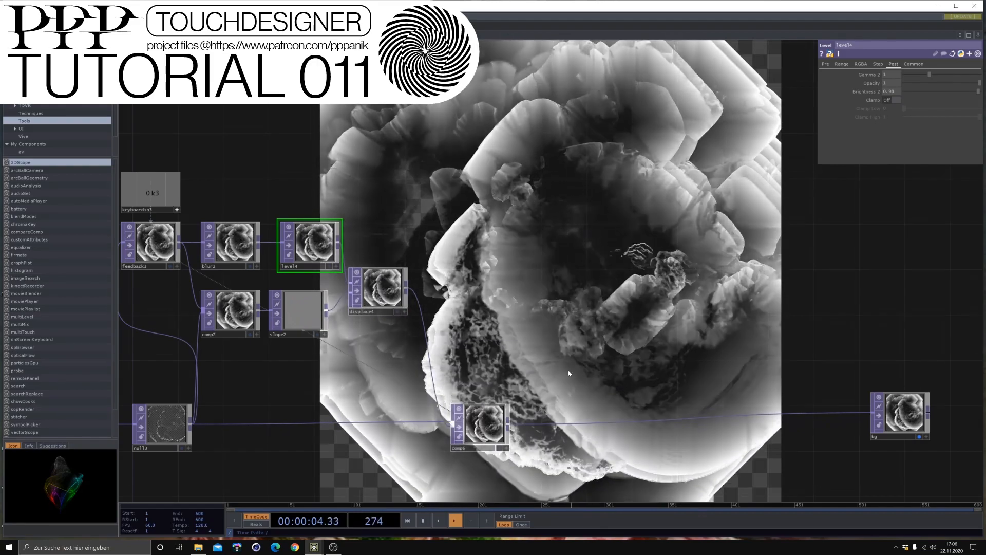
left_click_drag(584, 368, 515, 244)
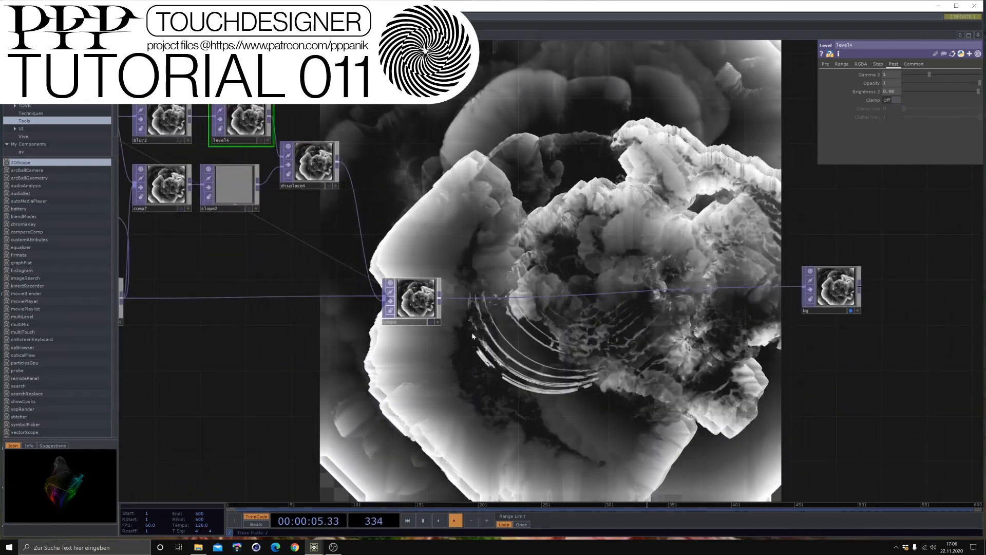
scroll(473, 336, "up", 3)
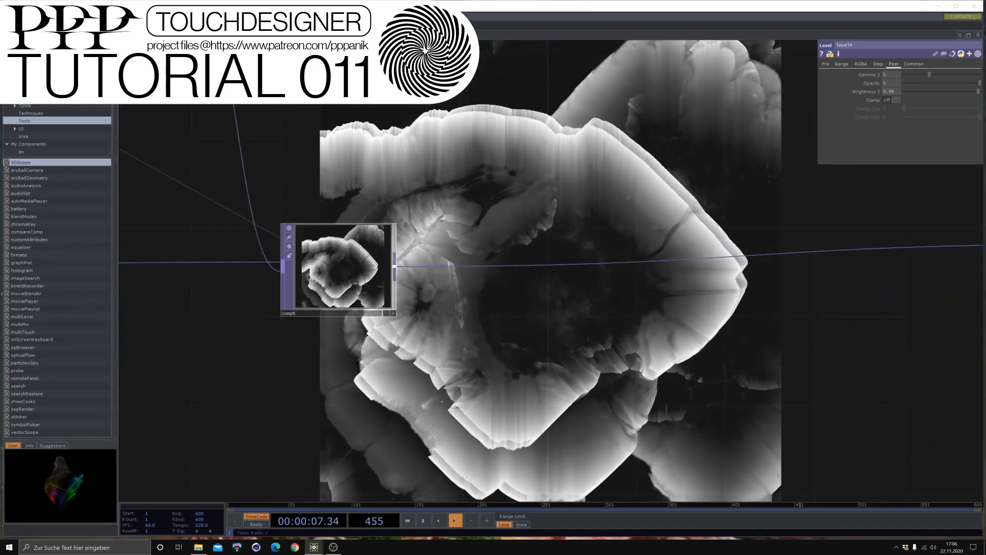
right_click(451, 264)
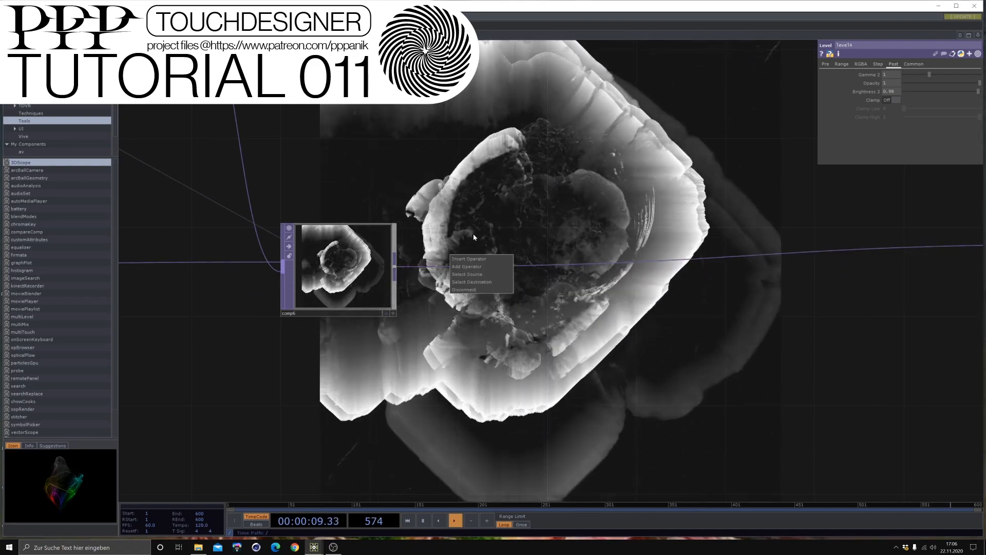
left_click(469, 258)
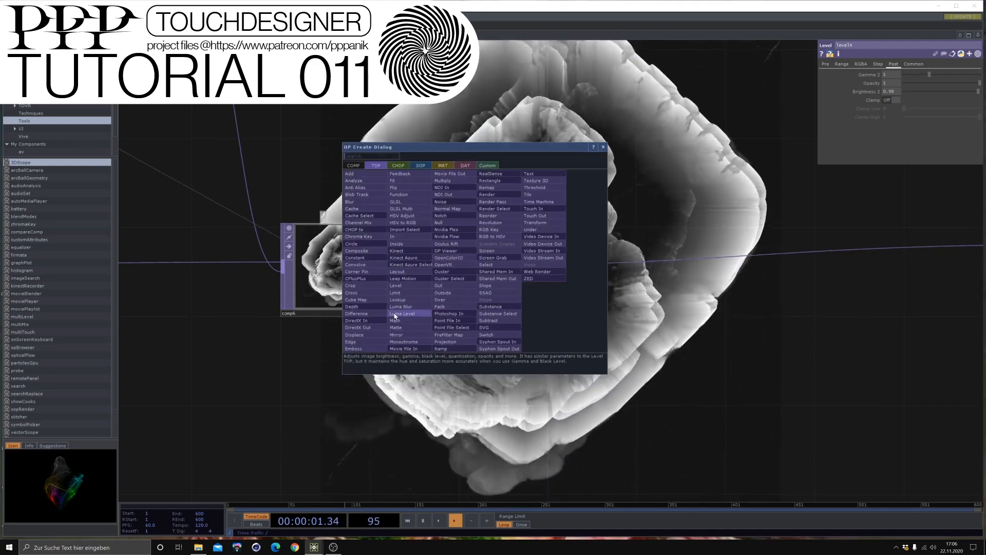
left_click(401, 286)
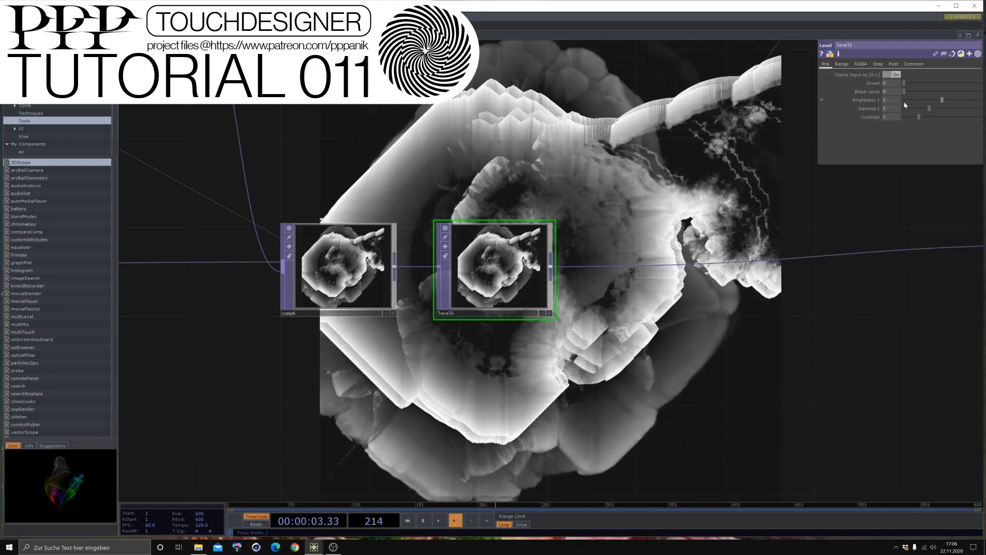
Set the contrast of the Level TOP after comp6 to 1.053 and its black level to 0.003.
middle_click(874, 120)
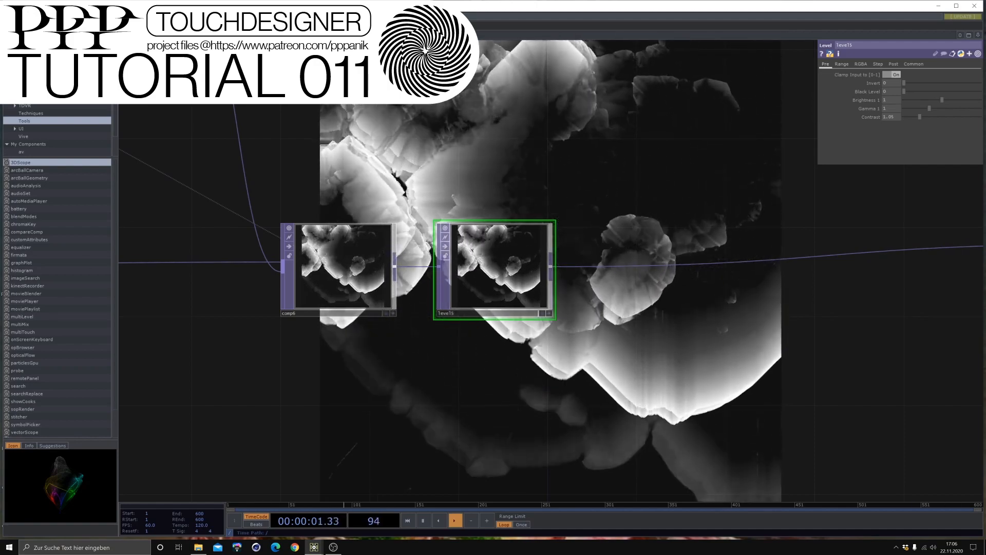
left_click_drag(615, 204, 479, 291)
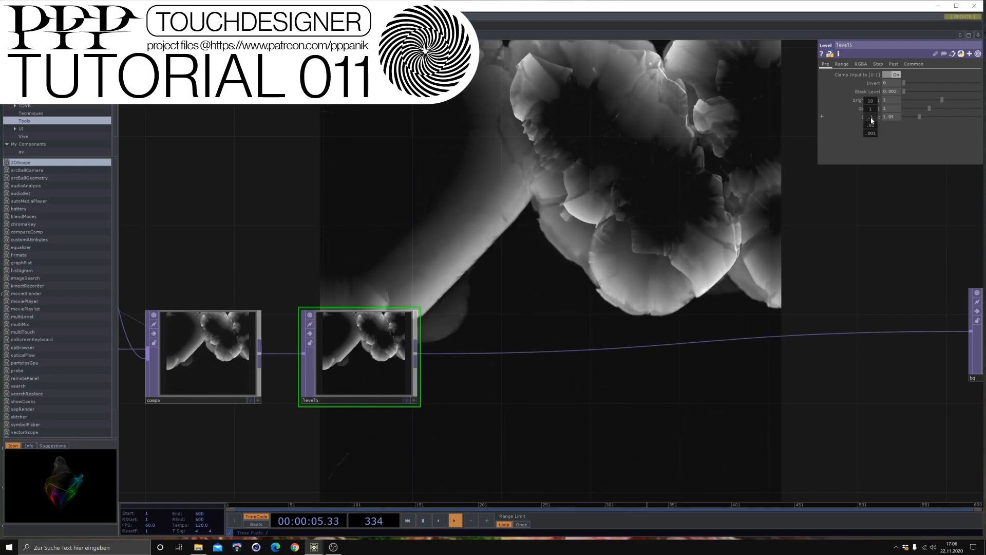
middle_click_drag(871, 117, 873, 134)
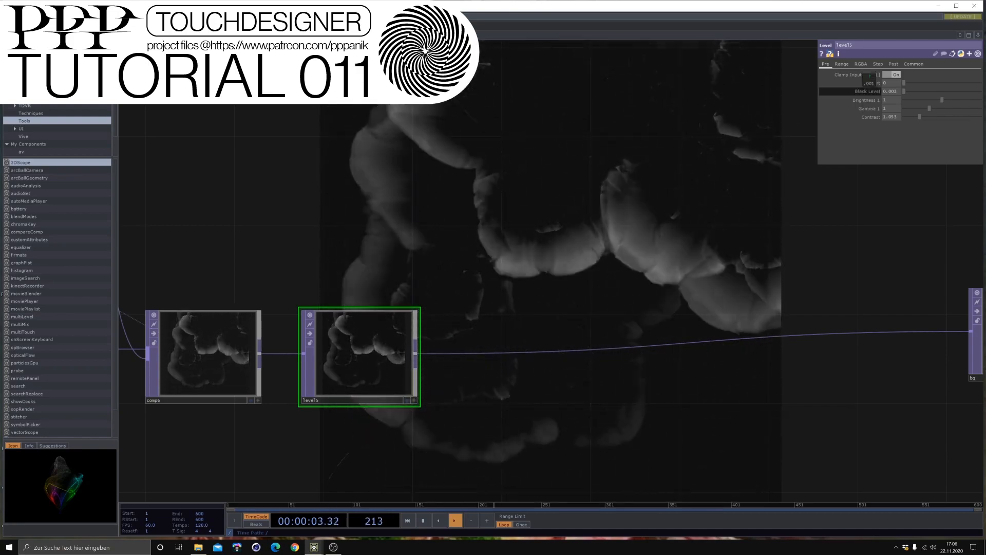
key("h")
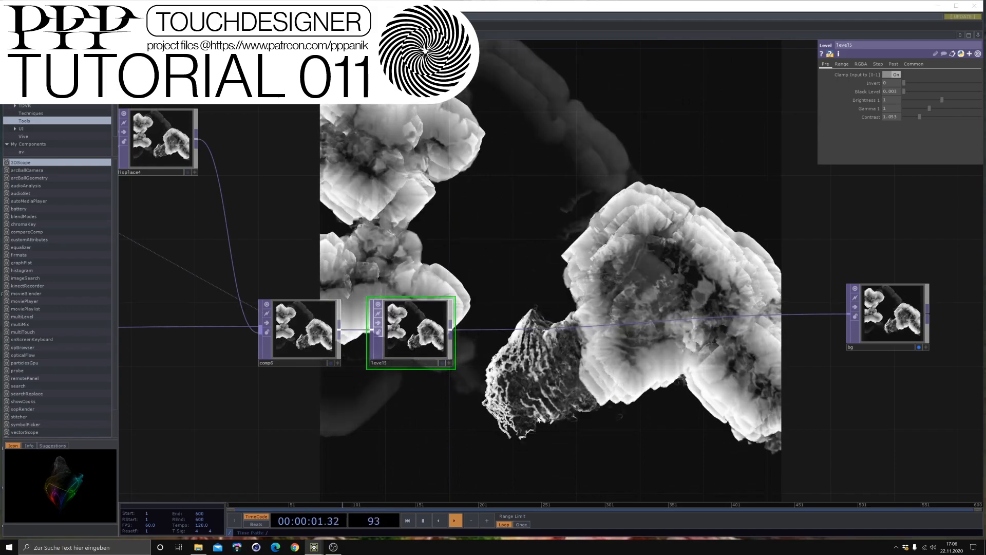
Insert a Blur TOP on the wire between the last Level TOP and bg.
scroll(549, 416, "up", 3)
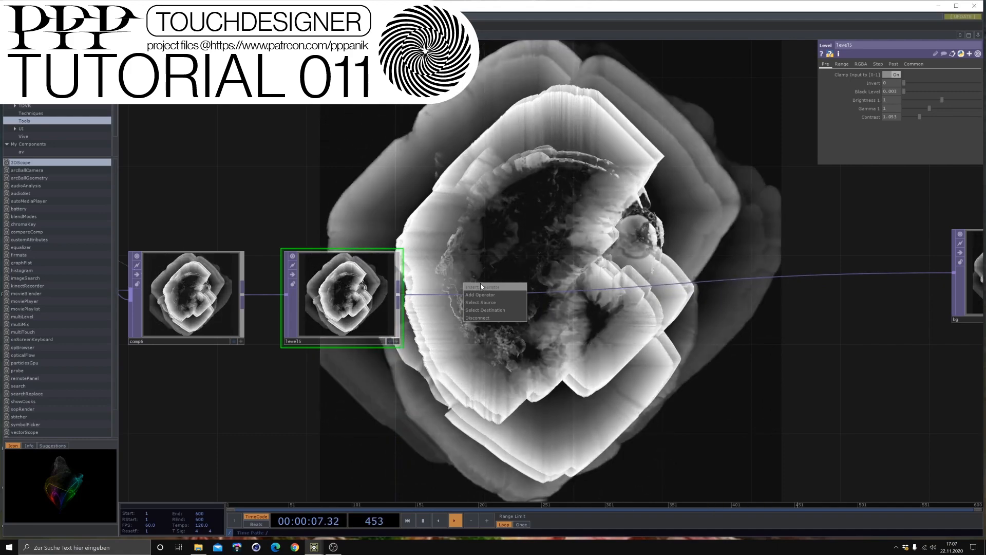
left_click(481, 287)
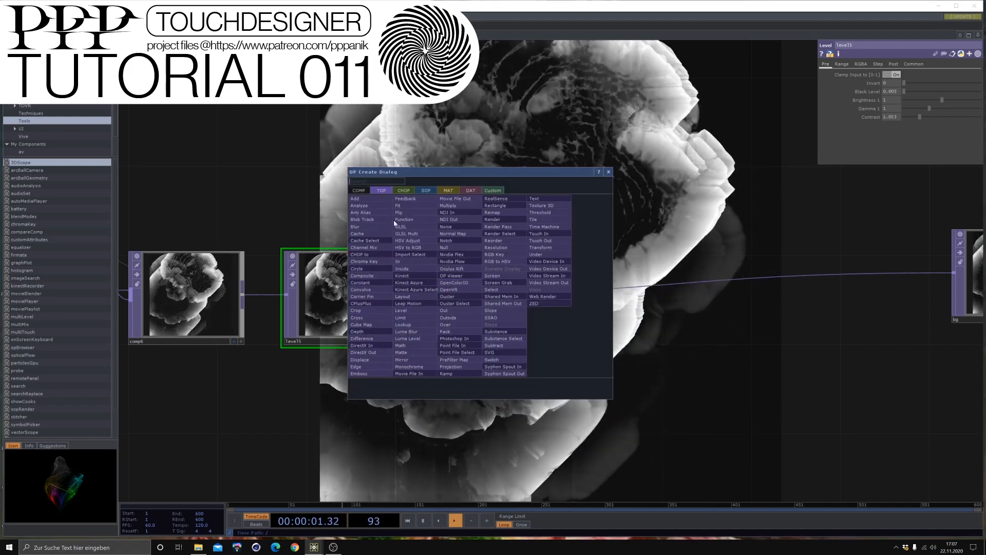
left_click(355, 227)
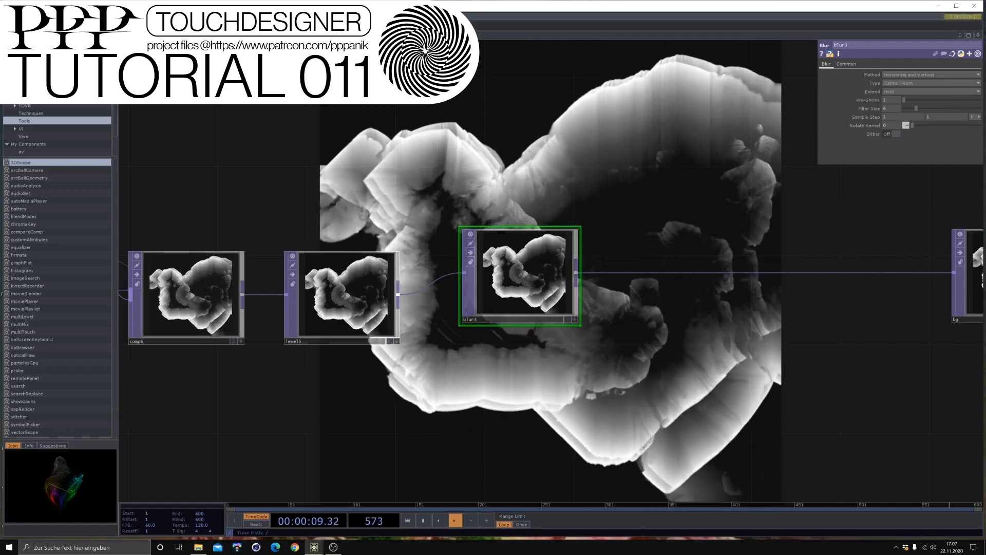
left_click_drag(547, 334, 429, 311)
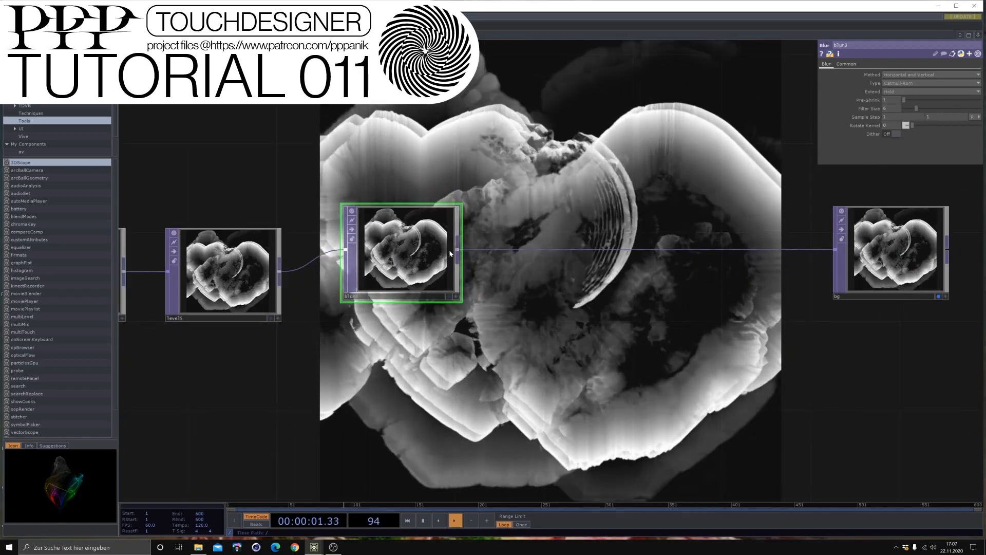
Add a Slope TOP below the main chain, feed it from blur3, and raise its strength to about 2050.
key("Tab")
left_click(512, 359)
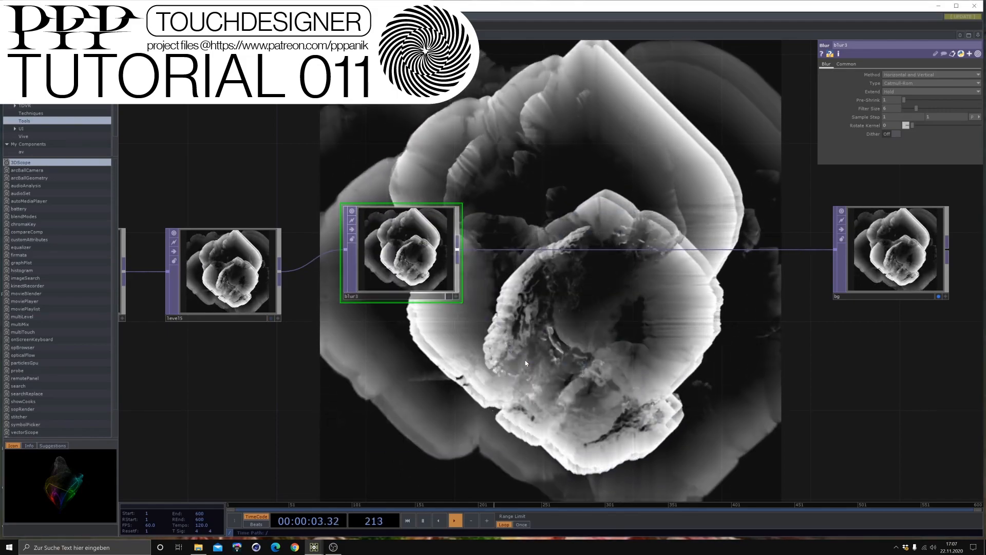
left_click(534, 383)
scroll(364, 377, "down", 5)
left_click_drag(378, 260, 512, 251)
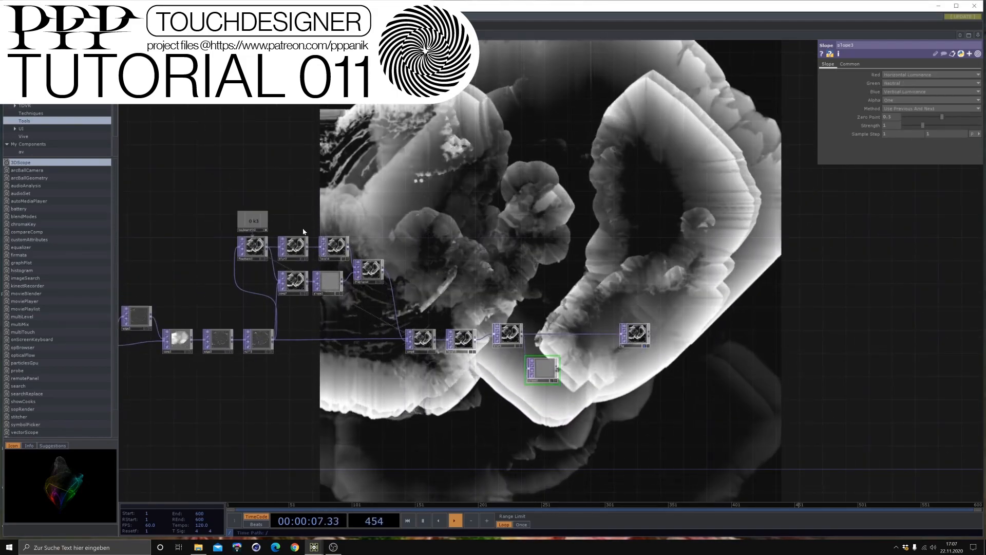
left_click_drag(209, 213, 774, 164)
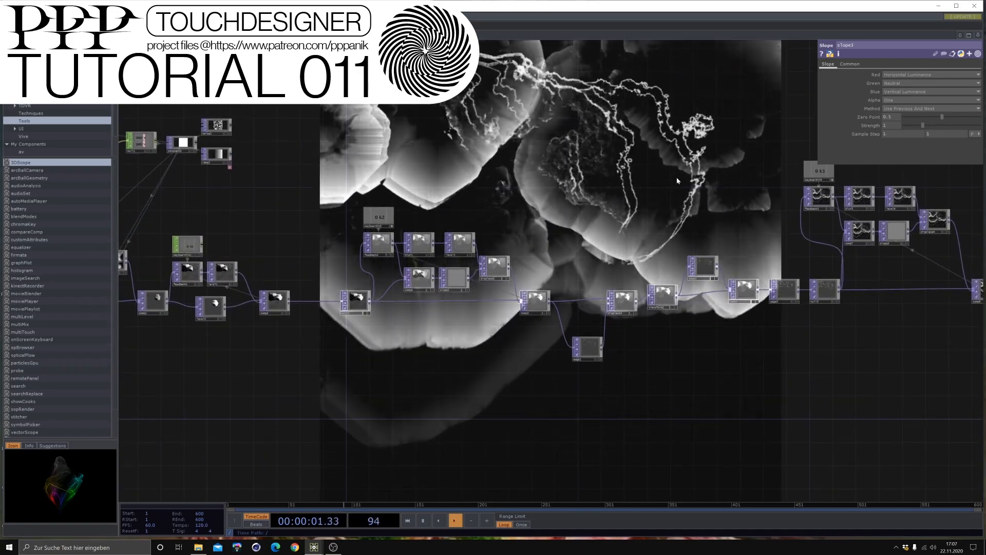
left_click_drag(857, 415, 549, 377)
scroll(838, 237, "up", 2)
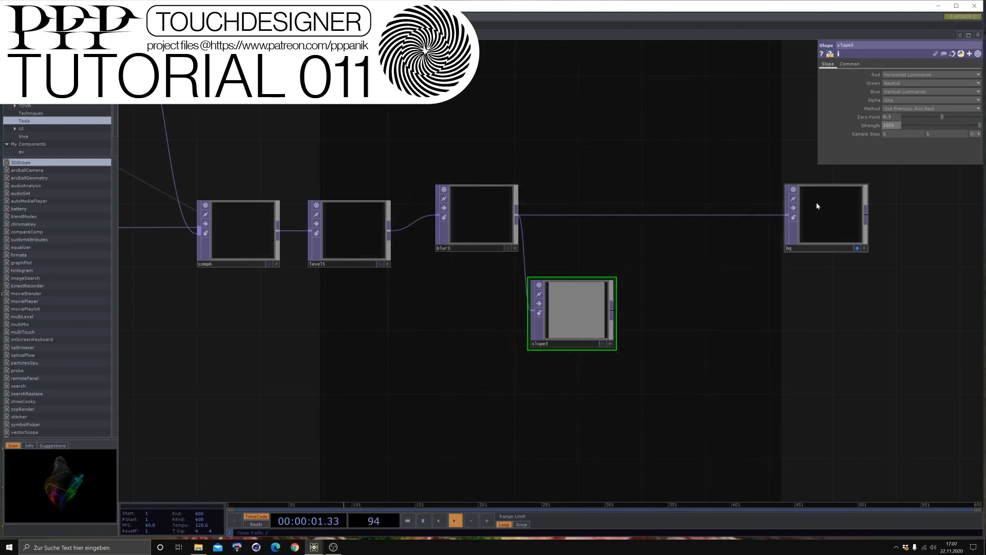
left_click_drag(685, 292, 564, 310)
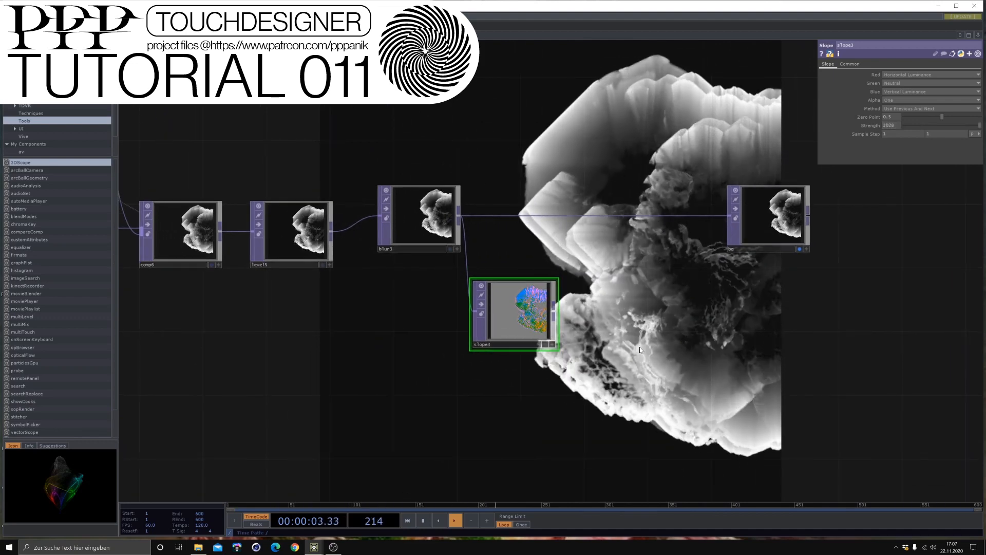
Set slope3's pixel format to 16-bit float (RGBA).
scroll(568, 336, "up", 4)
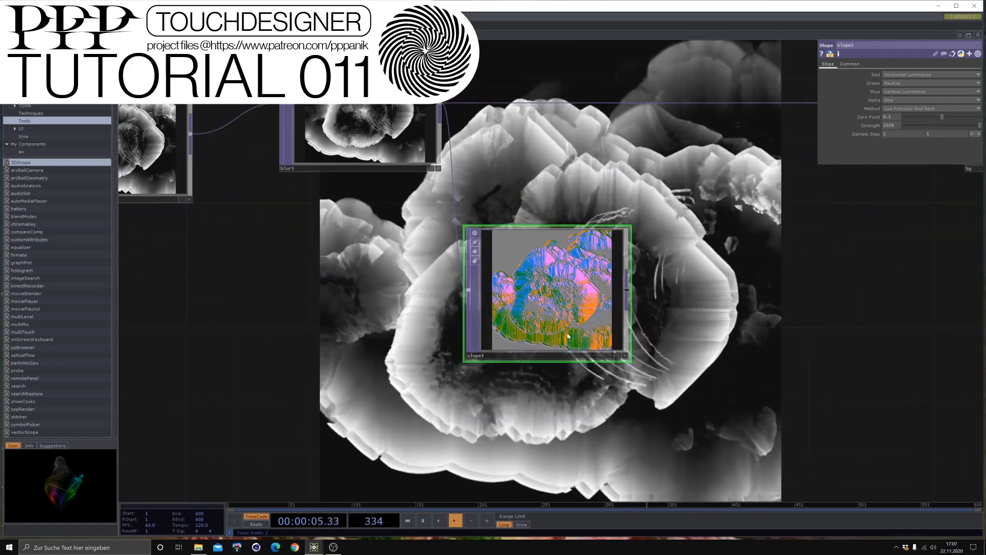
scroll(567, 336, "up", 8)
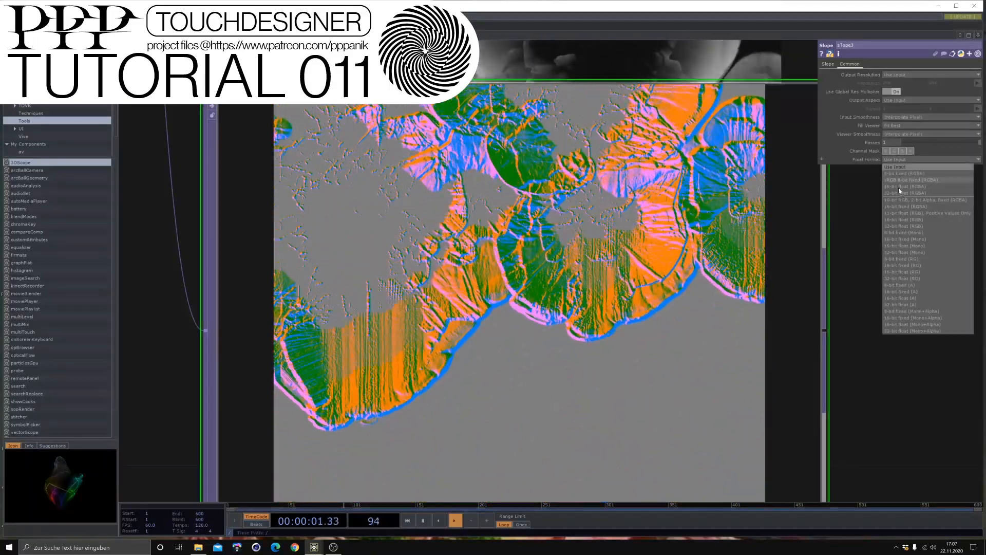
left_click(900, 186)
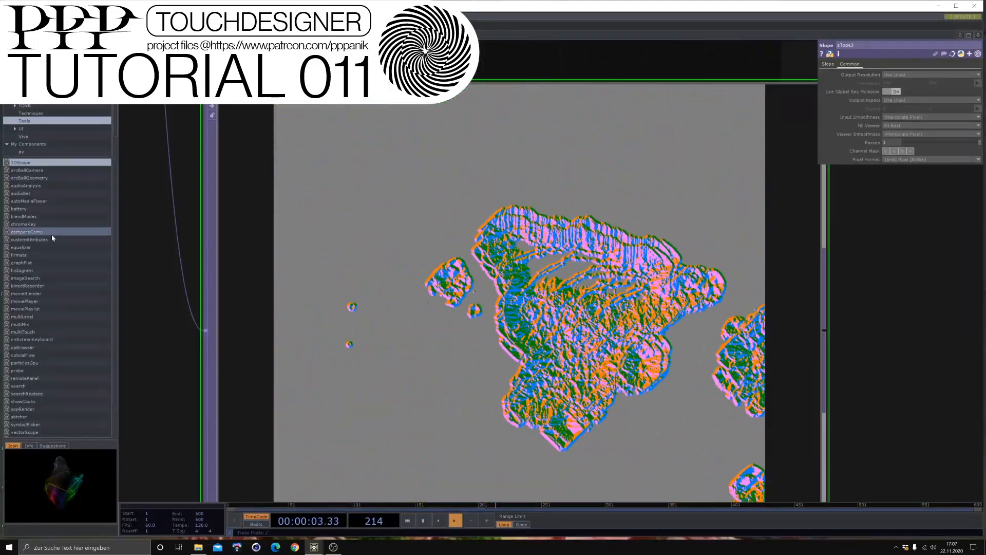
scroll(716, 325, "down", 6)
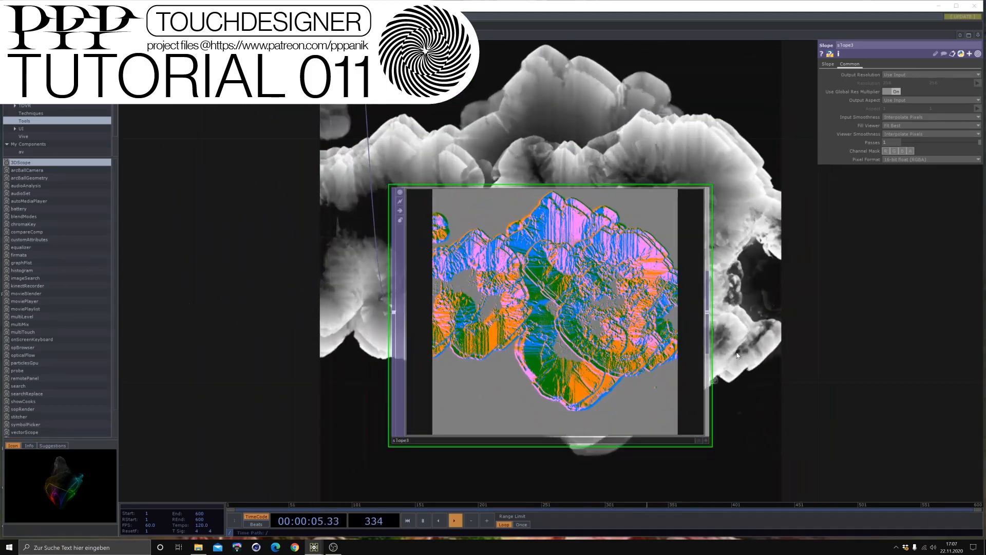
Append a Blur TOP to slope3 with a filter size of 10 and a sample step of 0.2 by 0.2.
right_click(760, 328)
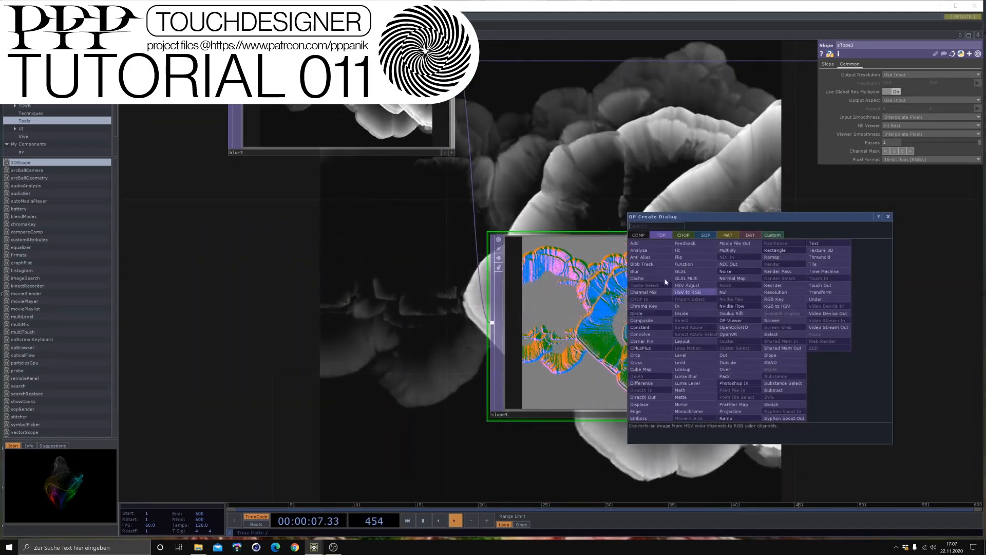
left_click(641, 280)
left_click(841, 325)
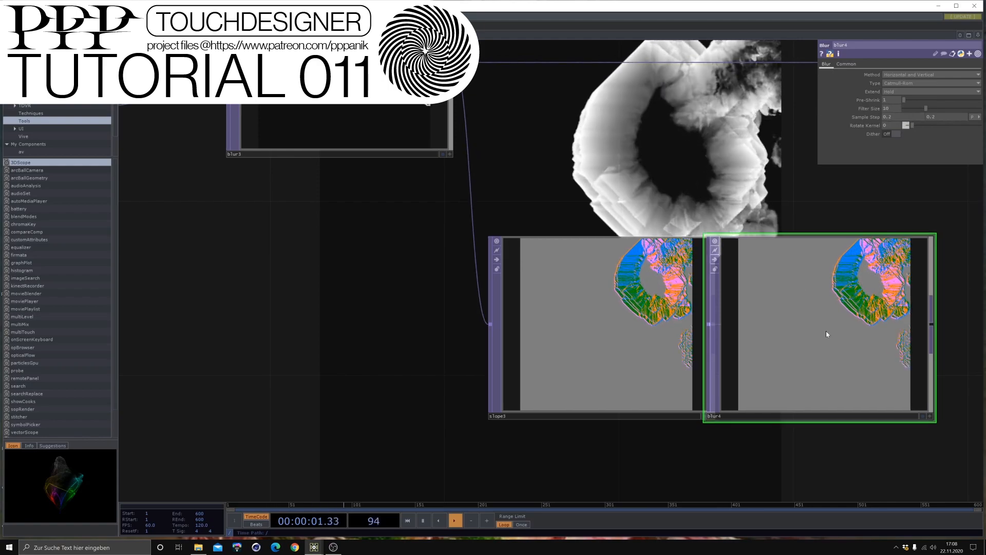
left_click_drag(786, 471, 627, 442)
scroll(681, 285, "up", 3)
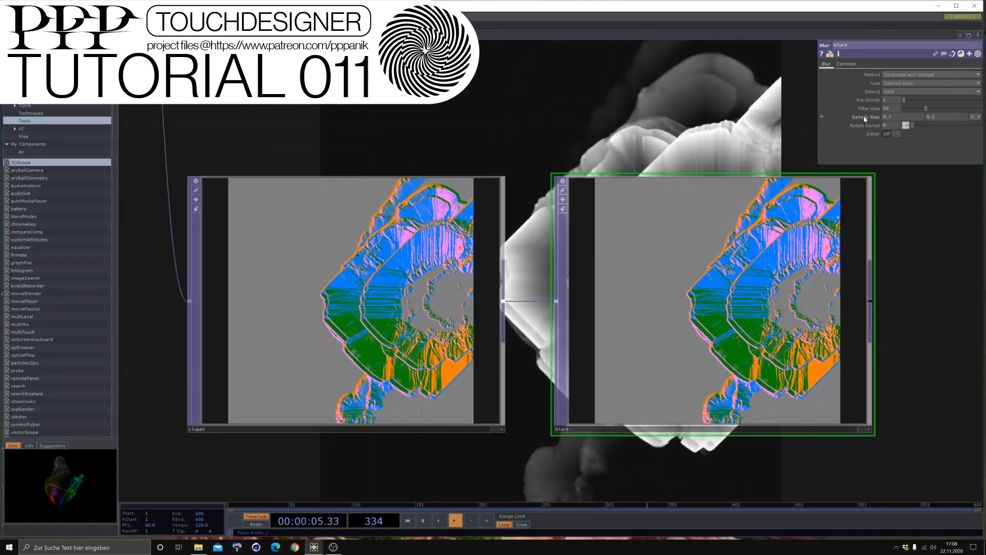
Insert a Displace TOP on the wire between blur3 and bg, placing it just before bg.
scroll(616, 226, "down", 3)
scroll(576, 221, "down", 2)
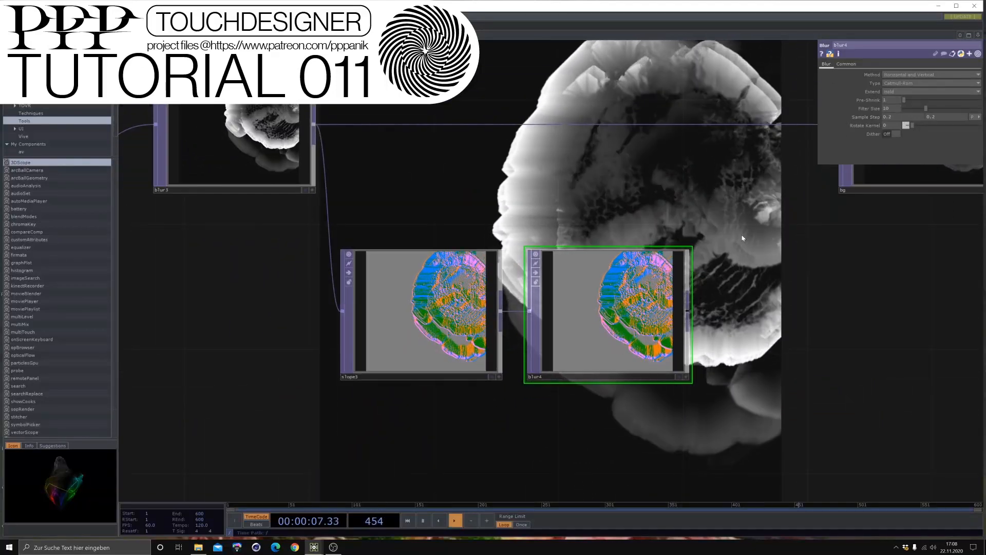
right_click(711, 124)
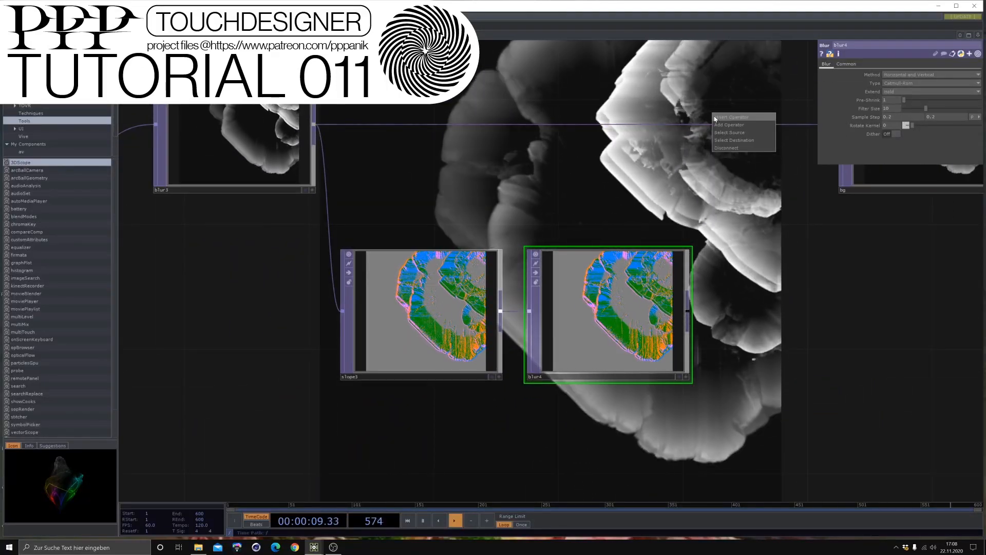
left_click(714, 117)
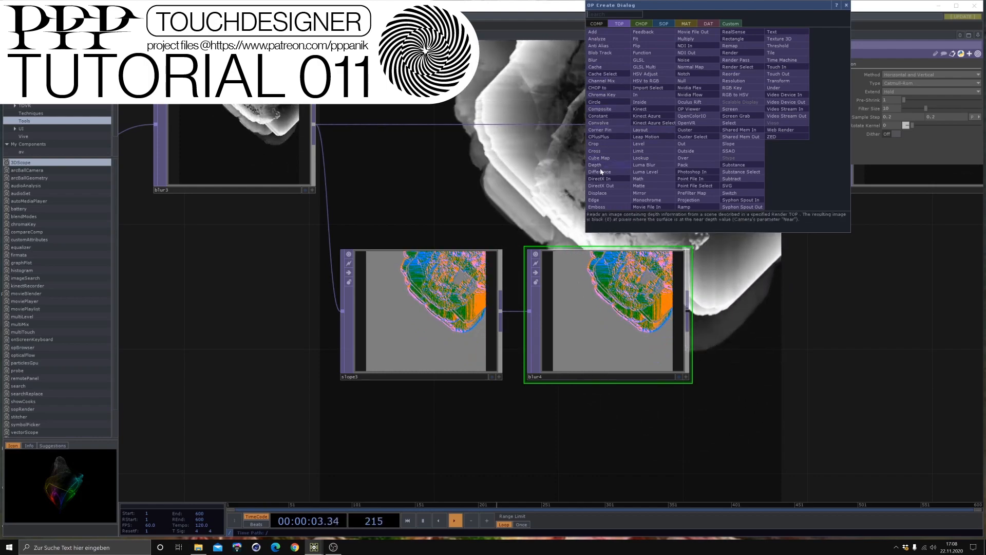
left_click(599, 192)
left_click(670, 125)
scroll(786, 201, "down", 3)
left_click_drag(947, 222, 842, 294)
right_click_drag(842, 290, 606, 206)
left_click_drag(606, 215, 718, 216)
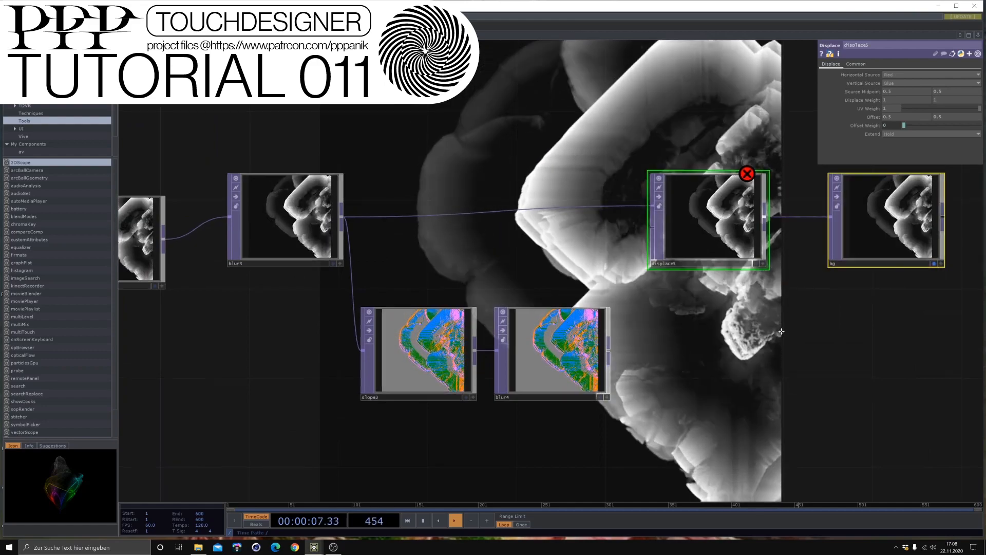
Connect blur4 to displace5's second input and set both displace weights to 0.001 with Extend on Hold.
left_click_drag(608, 350, 651, 226)
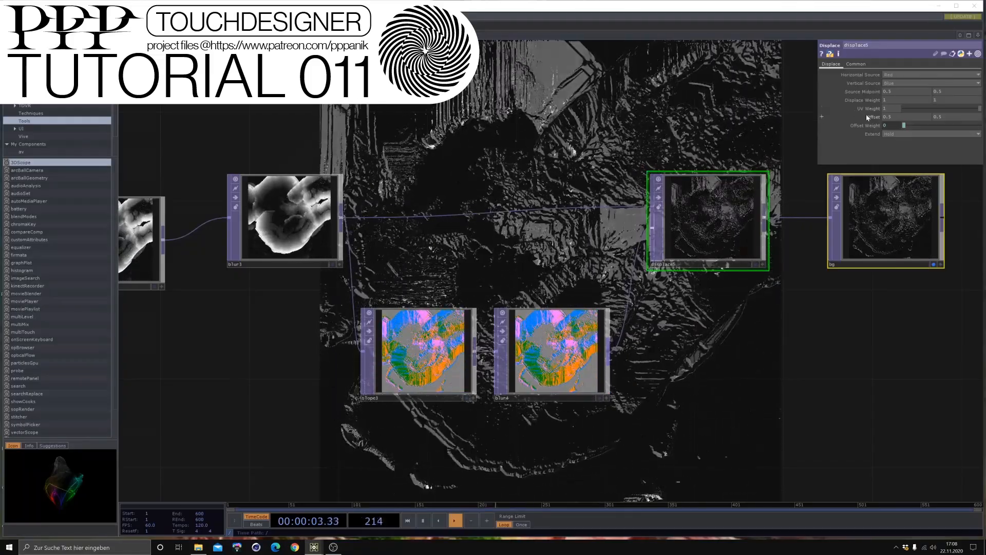
left_click_drag(680, 333, 507, 331)
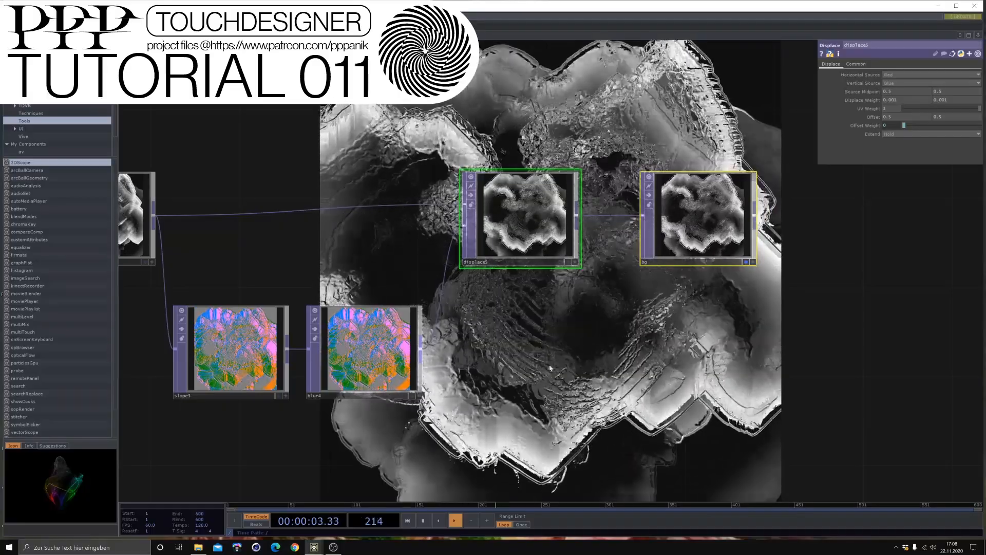
scroll(563, 411, "down", 3)
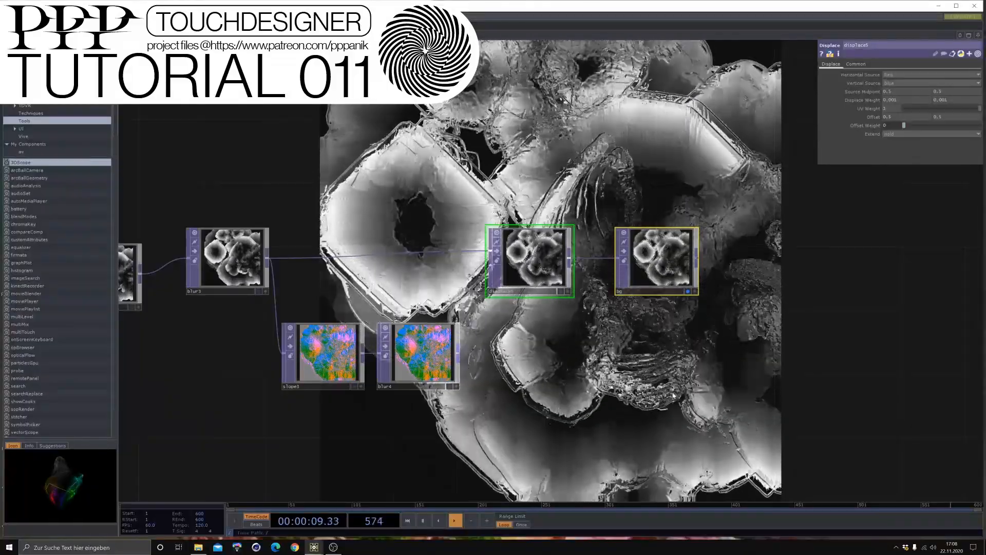
Move bg farther down the chain from displace5 to make room for more operators.
left_click_drag(674, 395, 395, 393)
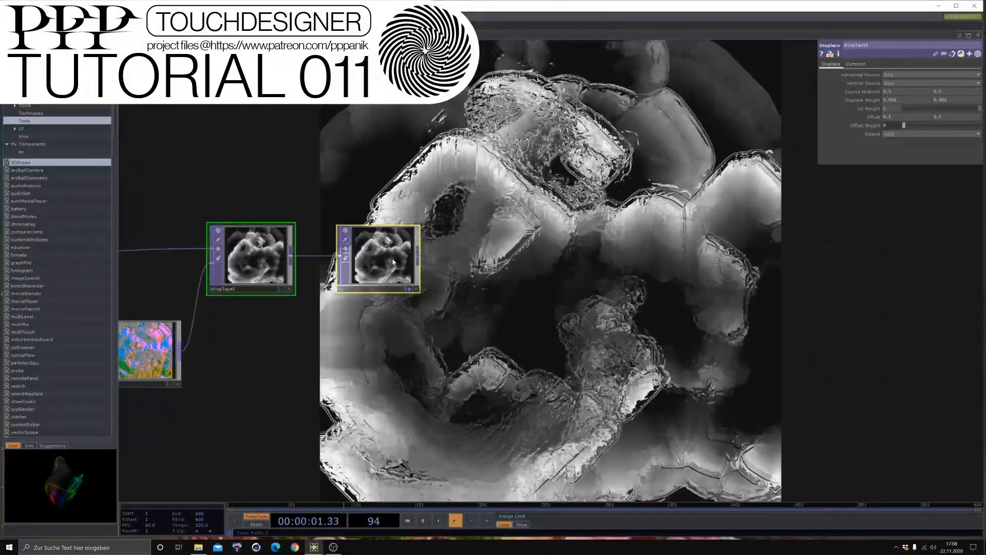
left_click_drag(392, 262, 631, 262)
left_click_drag(470, 275, 344, 275)
left_click(483, 379)
left_click_drag(483, 273, 929, 256)
left_click_drag(469, 359, 439, 315)
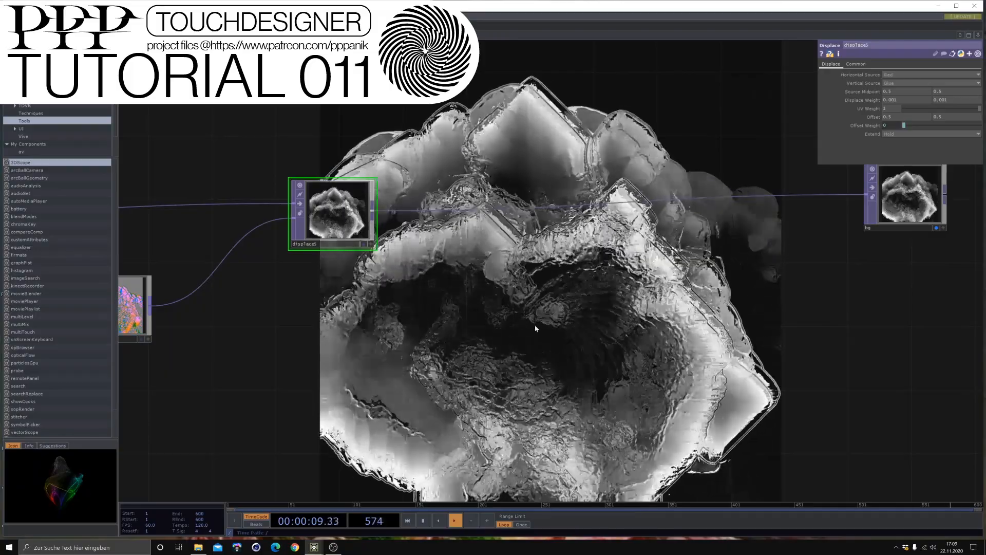
Copy the existing Noise TOP from the start of the network and paste it near displace5 and bg.
key("Tab")
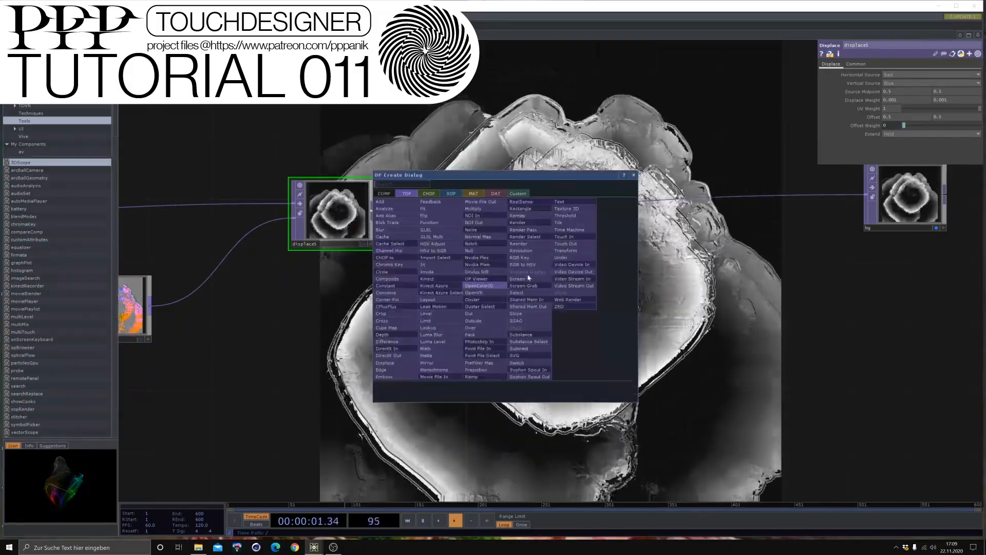
left_click(253, 341)
scroll(267, 334, "down", 5)
left_click_drag(294, 350, 610, 378)
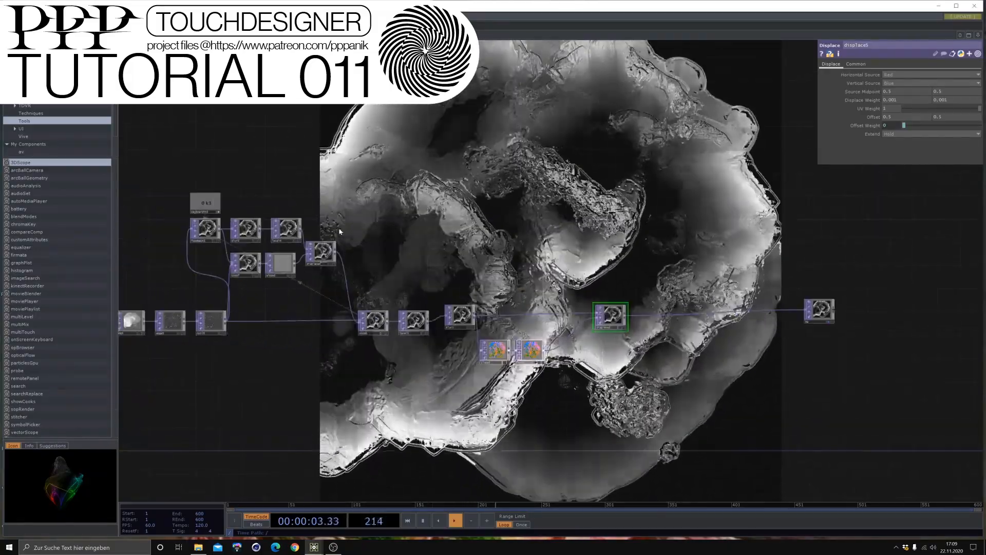
left_click_drag(339, 232, 531, 268)
scroll(642, 214, "down", 5)
left_click_drag(378, 224, 474, 222)
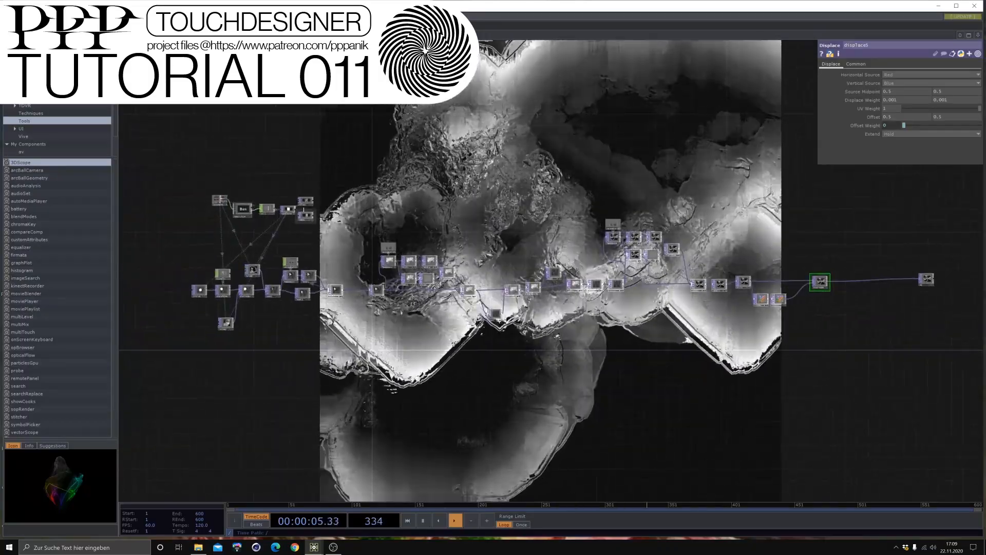
scroll(304, 210, "up", 5)
left_click(305, 194)
left_click_drag(628, 411, 188, 399)
left_click_drag(670, 397, 480, 362)
scroll(613, 336, "up", 5)
key("ctrl+v")
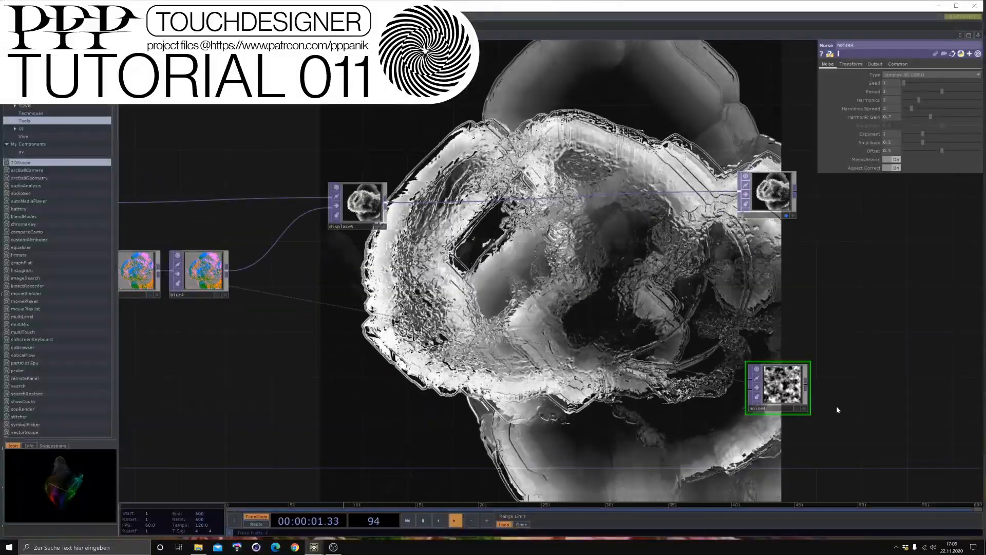
Place the pasted Noise TOP just after displace5, feed displace5 into its second input, and inspect the resulting noise pattern.
left_click_drag(779, 386, 461, 262)
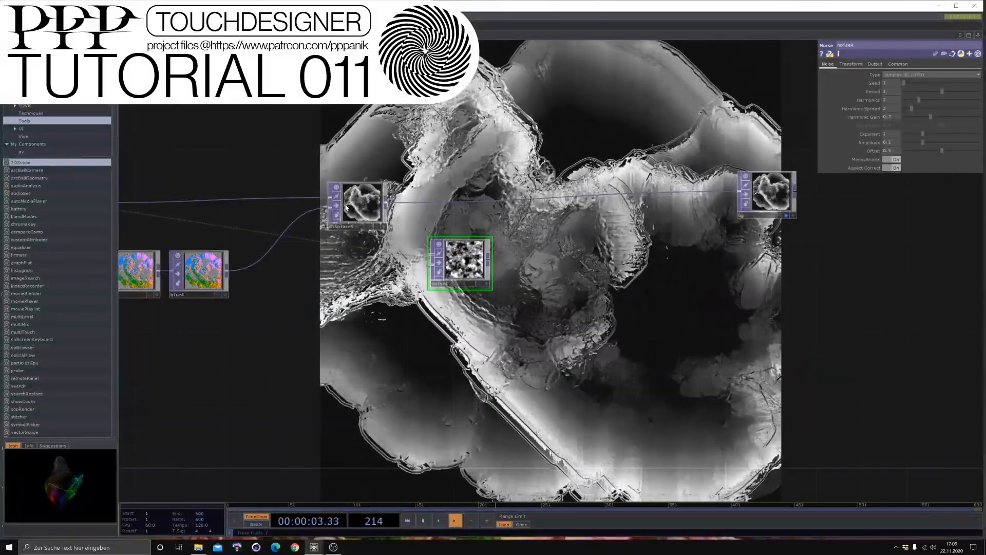
scroll(346, 207, "up", 4)
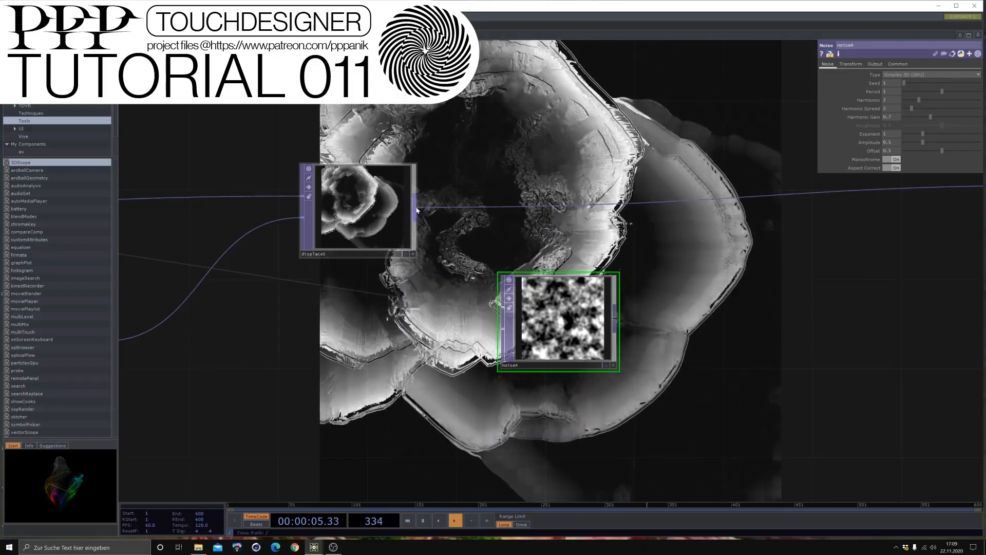
left_click_drag(417, 209, 505, 333)
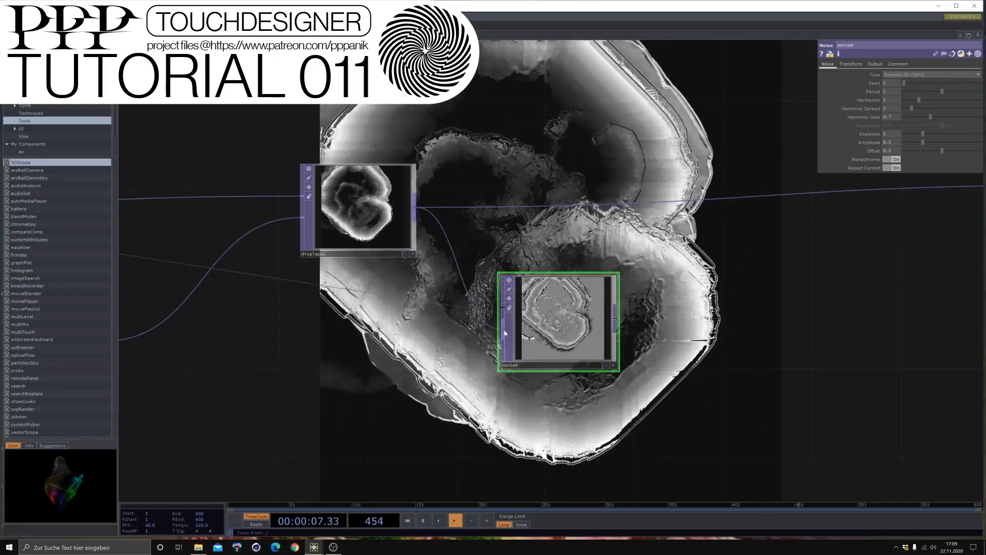
scroll(504, 333, "up", 4)
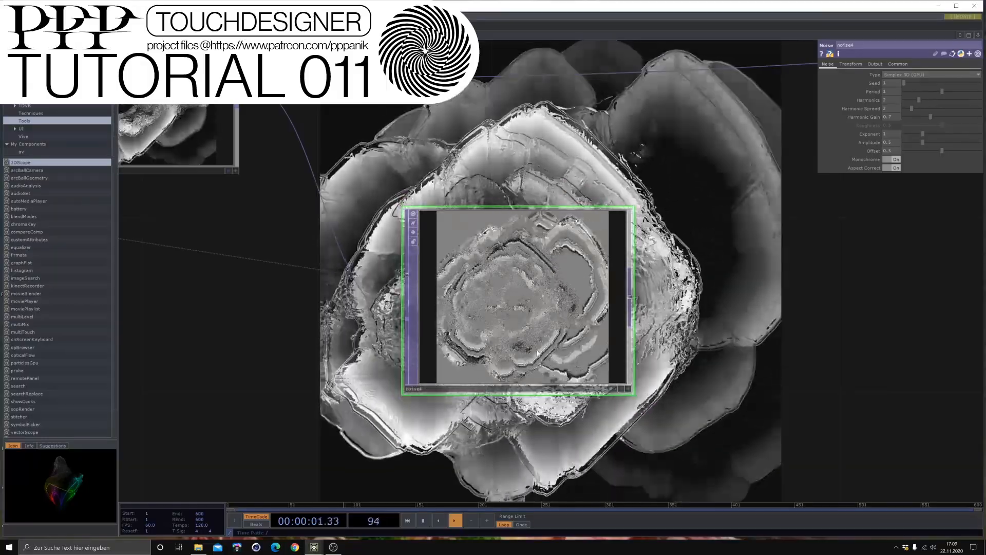
scroll(537, 352, "up", 4)
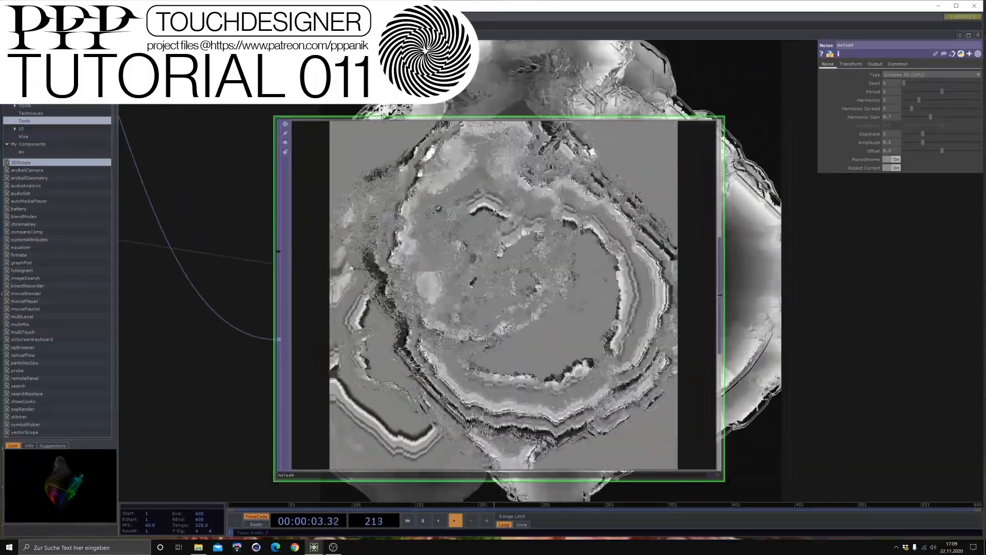
scroll(291, 248, "down", 4)
scroll(413, 253, "up", 4)
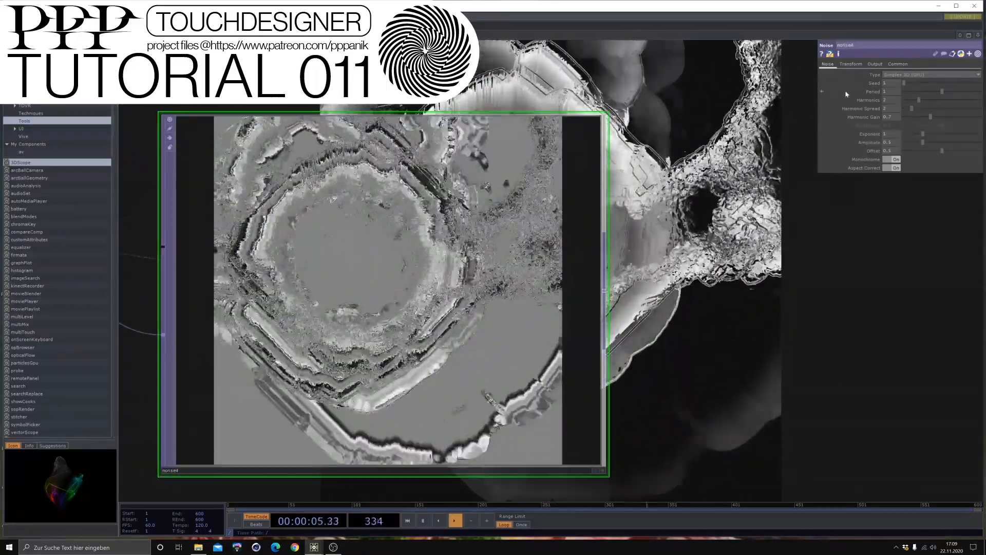
Set noise4's period to 14, turn its Monochrome option off, and inspect the coloured noise.
left_click_drag(939, 92, 980, 92)
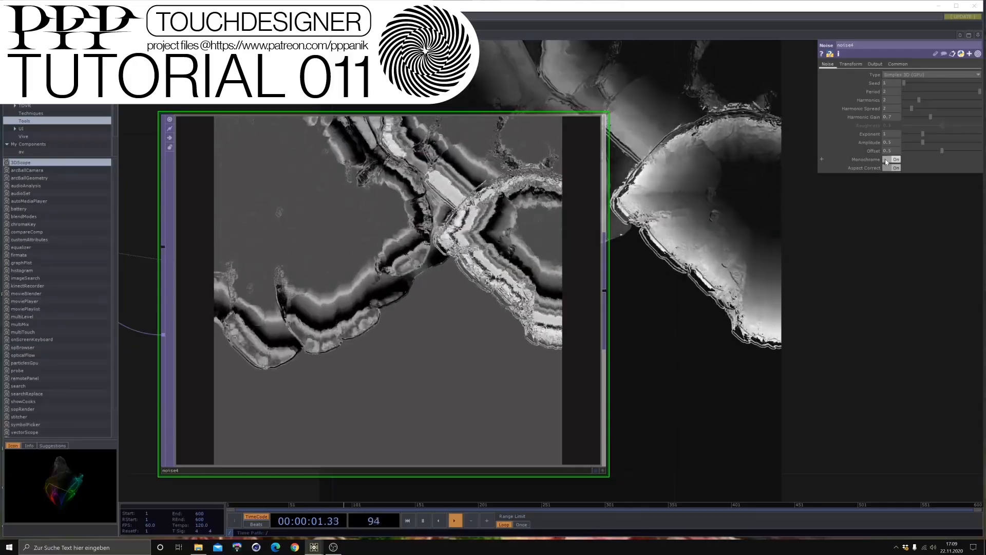
left_click(886, 160)
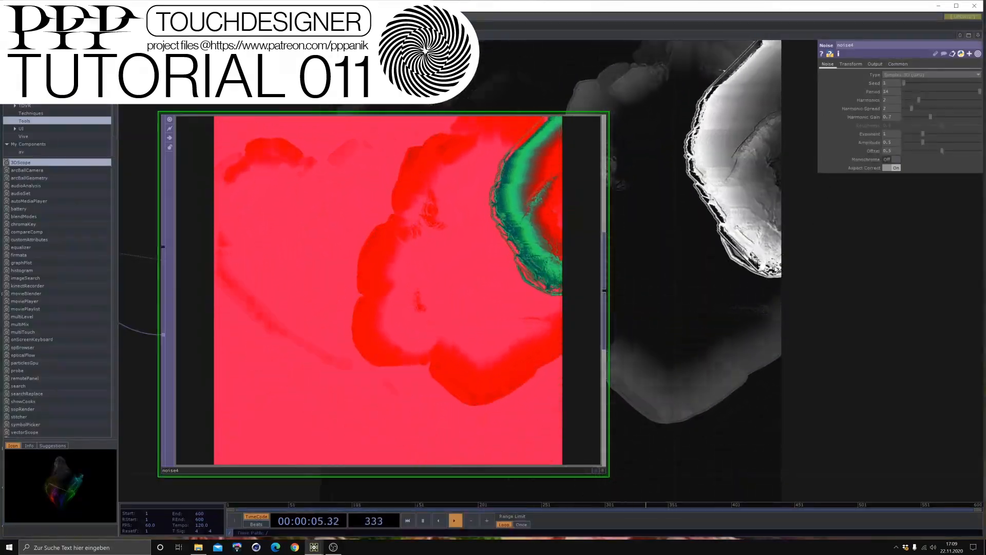
scroll(701, 261, "down", 3)
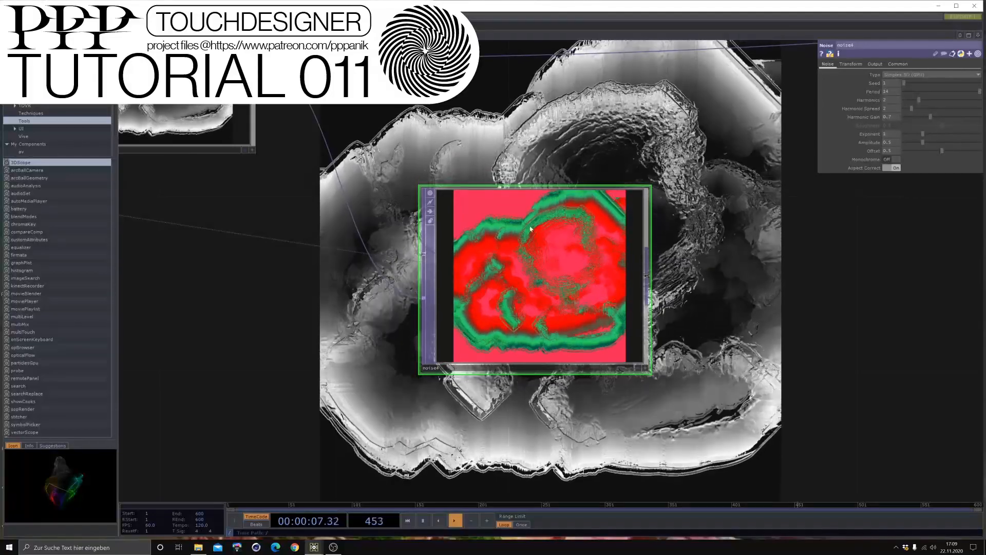
scroll(522, 249, "up", 5)
scroll(508, 216, "down", 3)
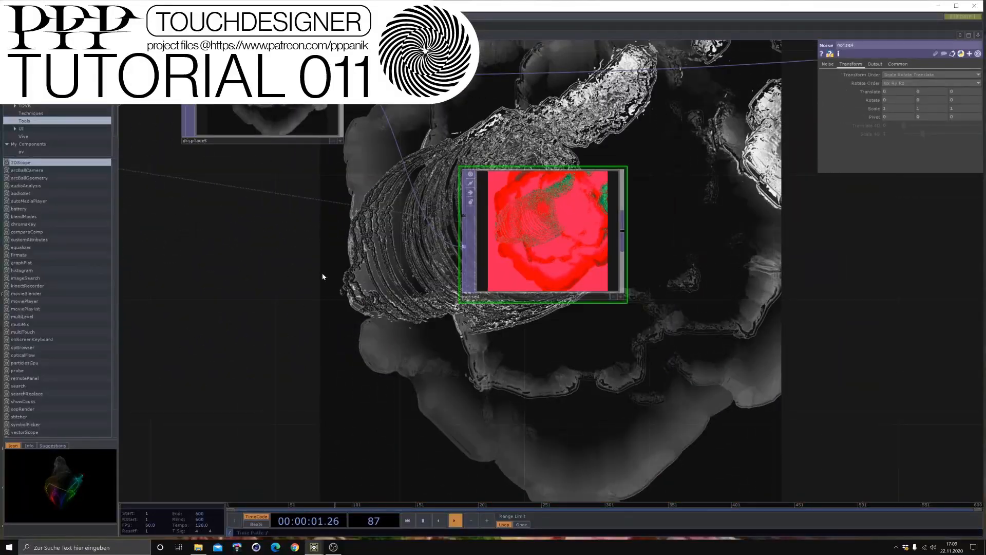
Drive noise4's Translate Y with the absTime_seconds channel of constant1 at the start of the network.
scroll(339, 293, "down", 8)
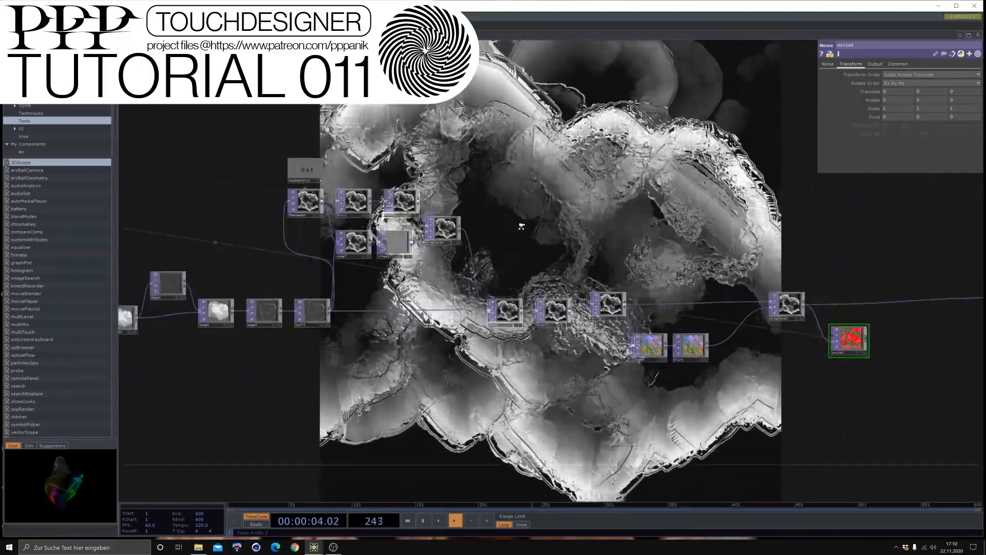
scroll(521, 227, "down", 2)
left_click_drag(399, 179, 570, 132)
scroll(570, 132, "down", 1)
scroll(406, 125, "down", 2)
left_click_drag(265, 101, 588, 125)
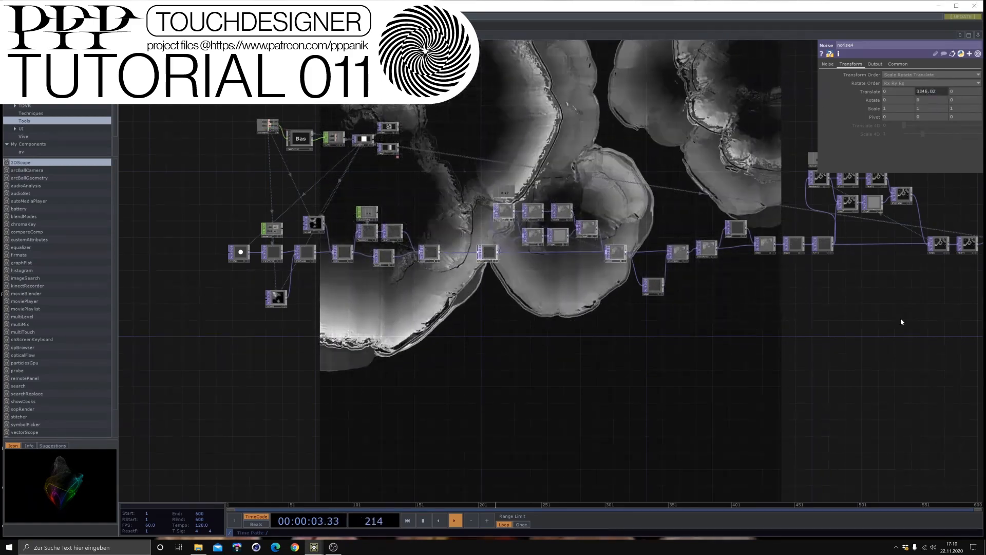
left_click_drag(779, 393, 355, 420)
scroll(770, 341, "up", 6)
left_click_drag(771, 341, 710, 445)
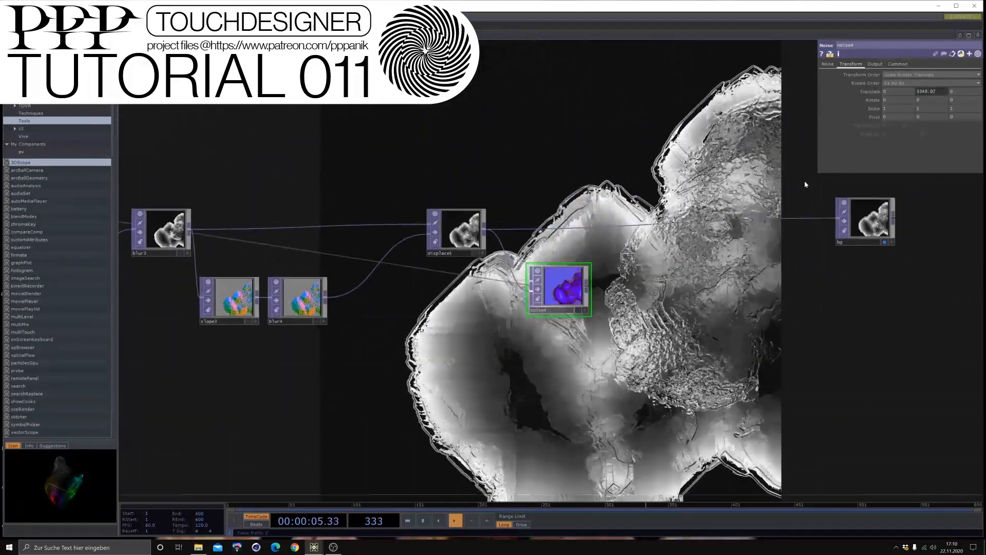
Slow noise4's vertical movement by dividing its Translate Y expression by 10, and check the resulting colour changes.
left_click(936, 91)
type("/5")
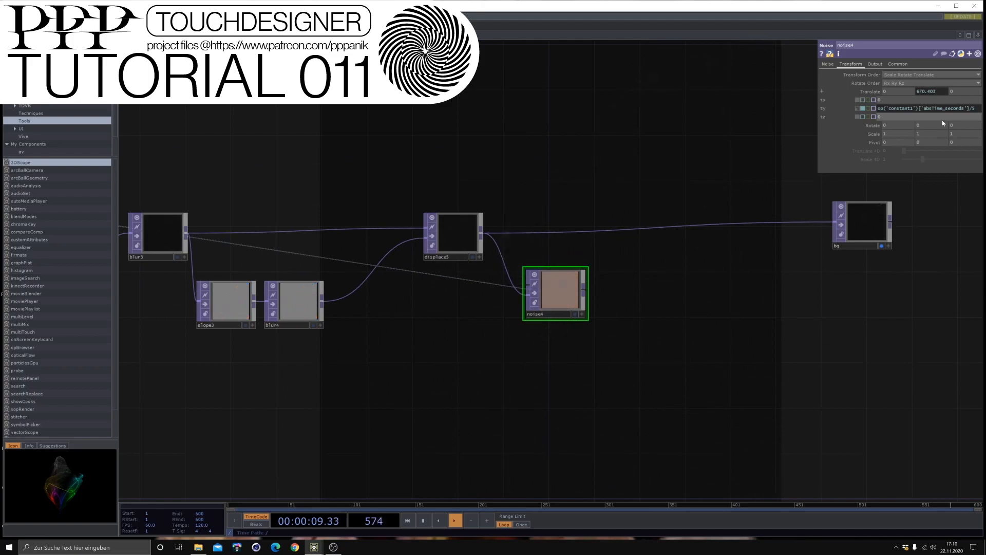
scroll(582, 301, "up", 5)
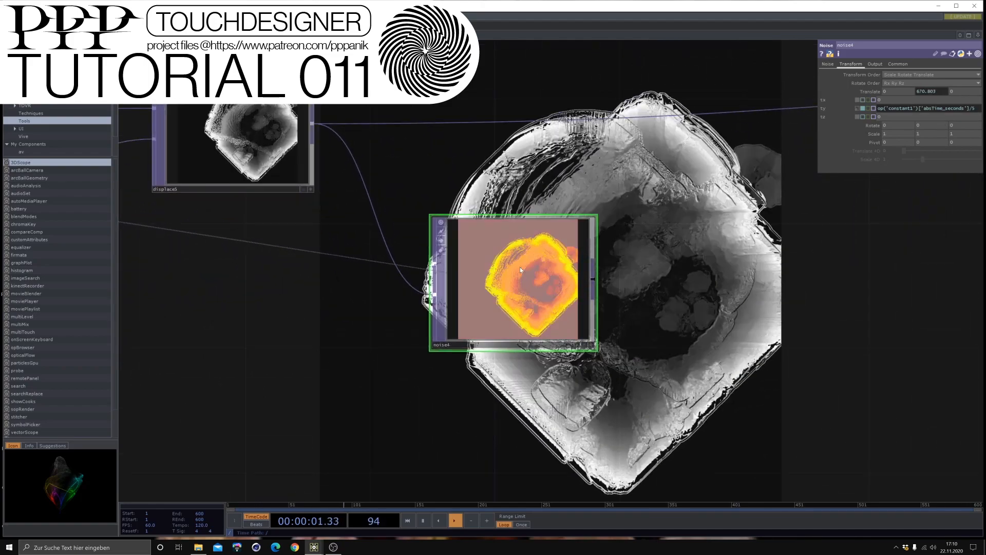
left_click(975, 108)
key("BackSpace")
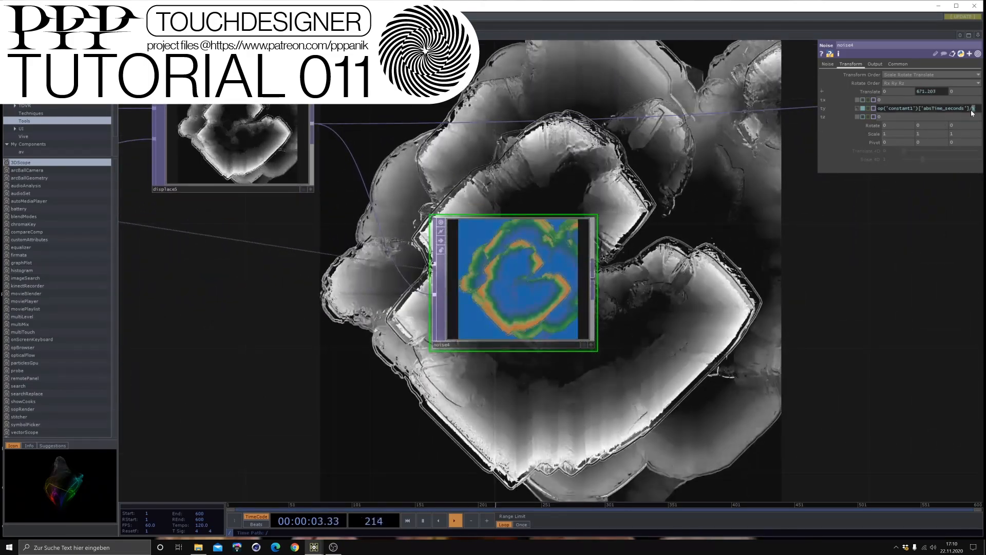
type("10")
key("Return")
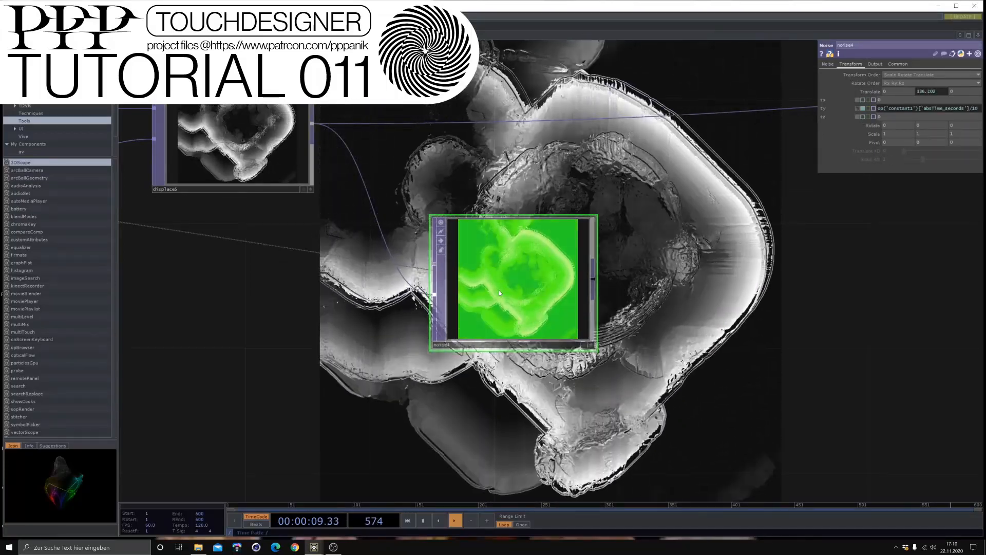
scroll(497, 290, "up", 3)
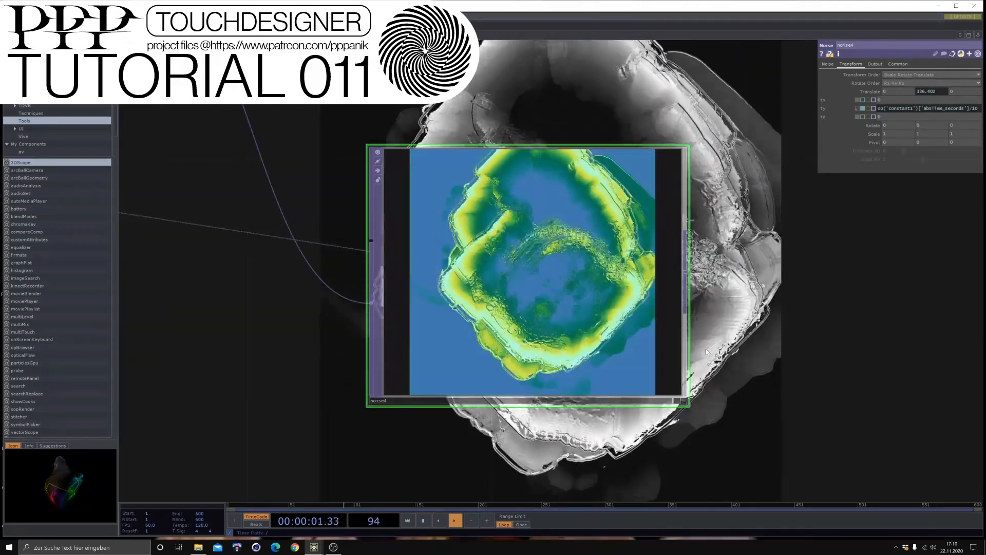
scroll(605, 292, "down", 3)
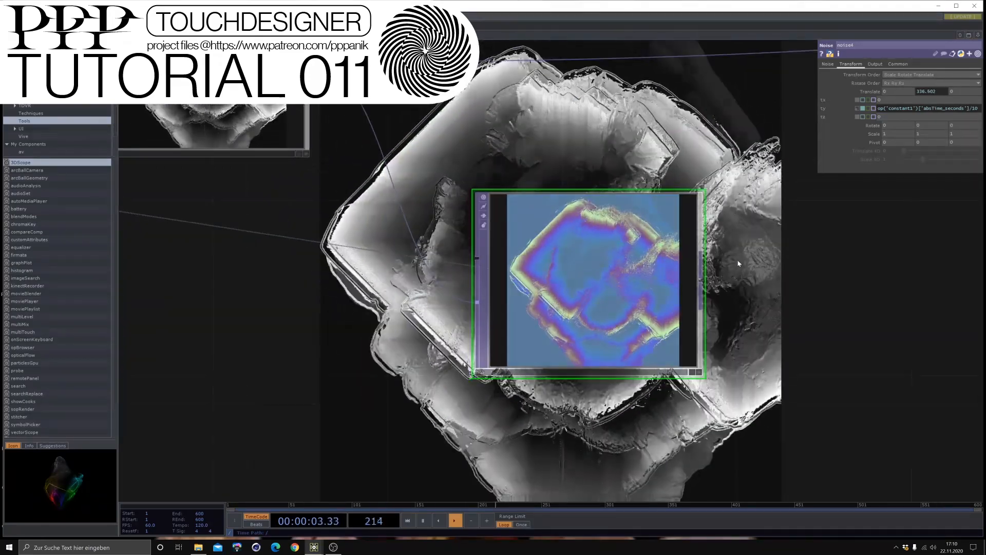
Add a Blur TOP fed by noise4 and place it directly after noise4.
left_click_drag(405, 381, 297, 376)
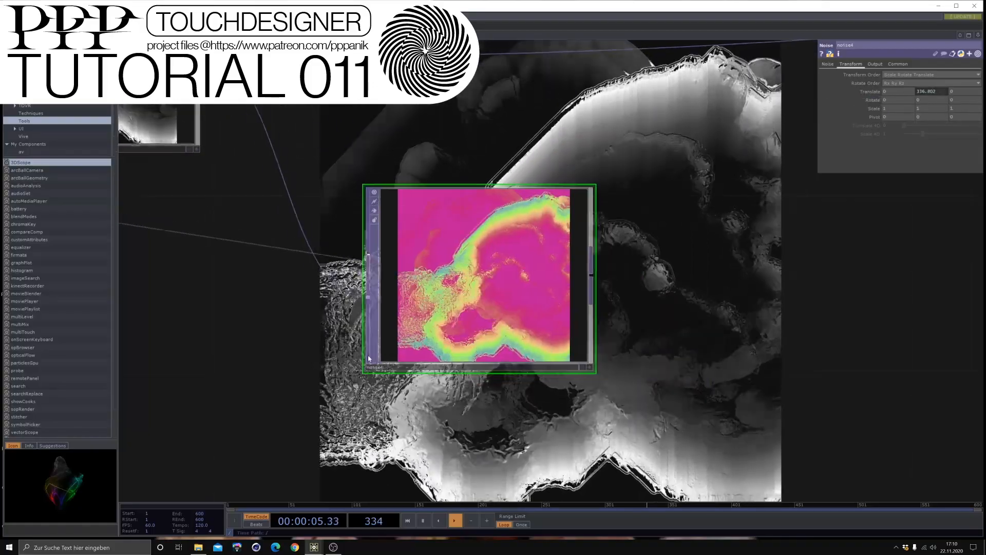
scroll(494, 250, "up", 2)
scroll(494, 249, "up", 2)
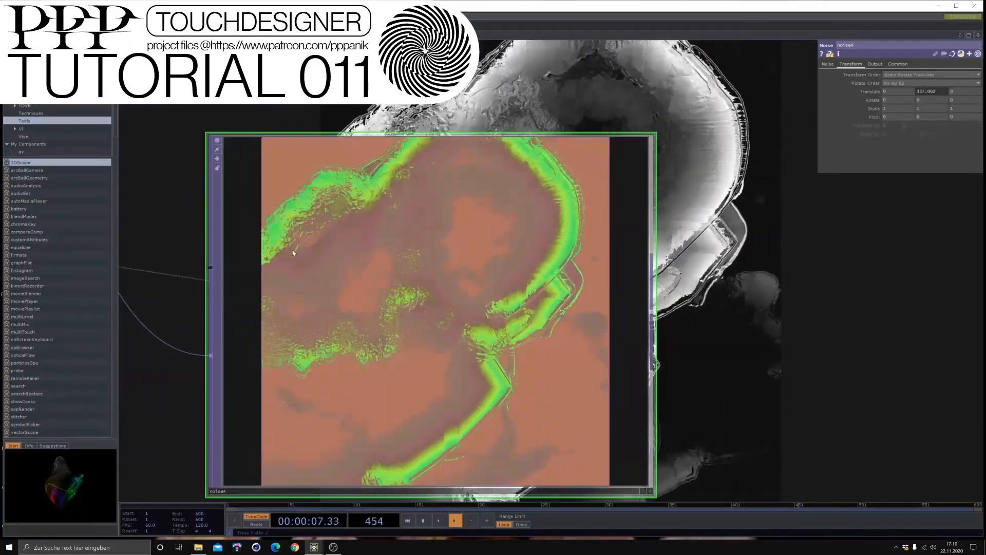
left_click_drag(673, 312, 487, 292)
scroll(448, 289, "down", 2)
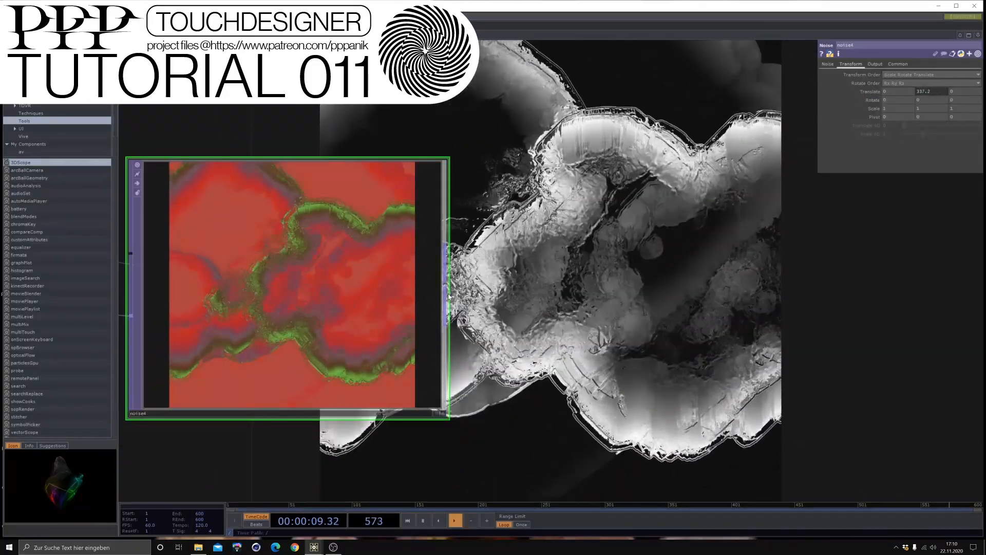
key("Tab")
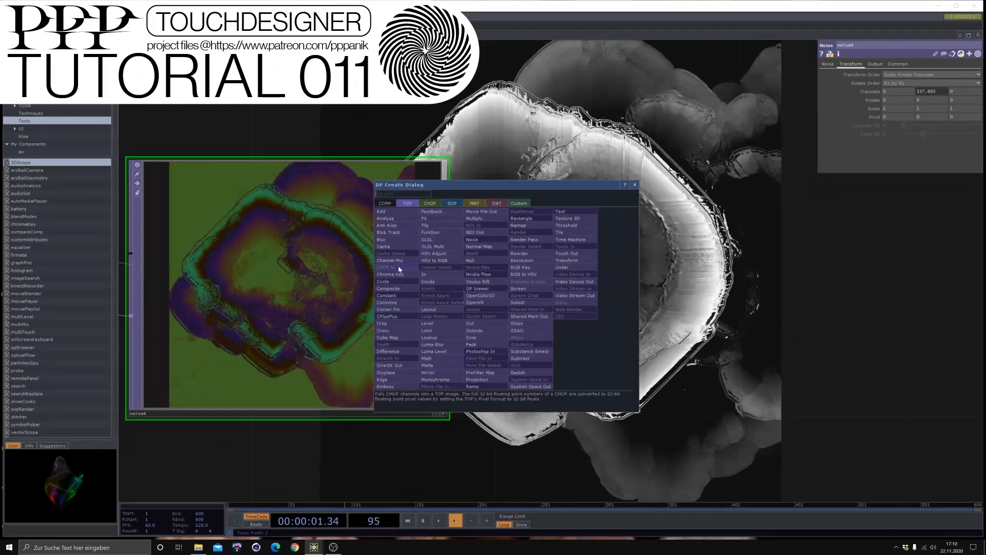
left_click(381, 239)
left_click(627, 287)
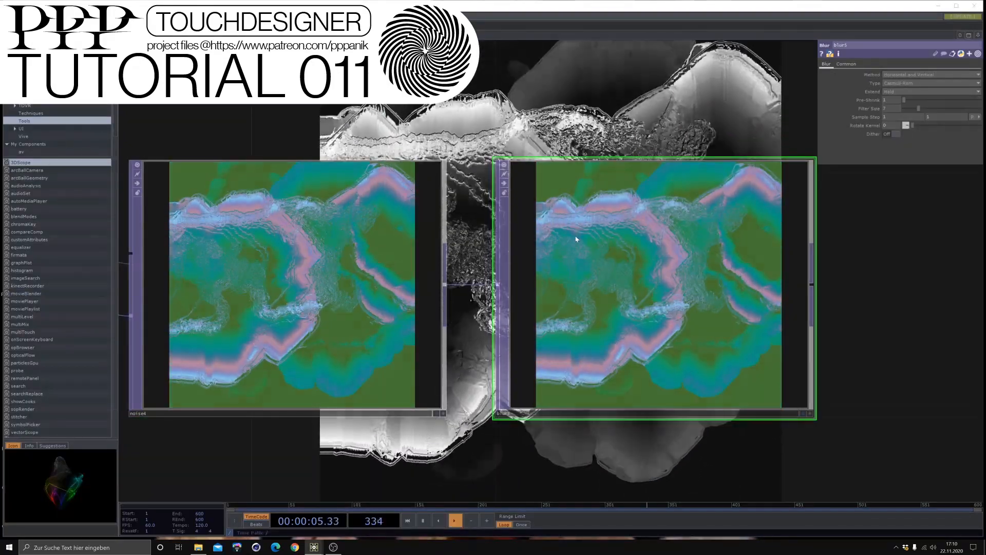
Add a Level TOP after blur5 and set its Brightness 1 to 2.
left_click_drag(847, 296, 426, 347)
scroll(396, 331, "down", 4)
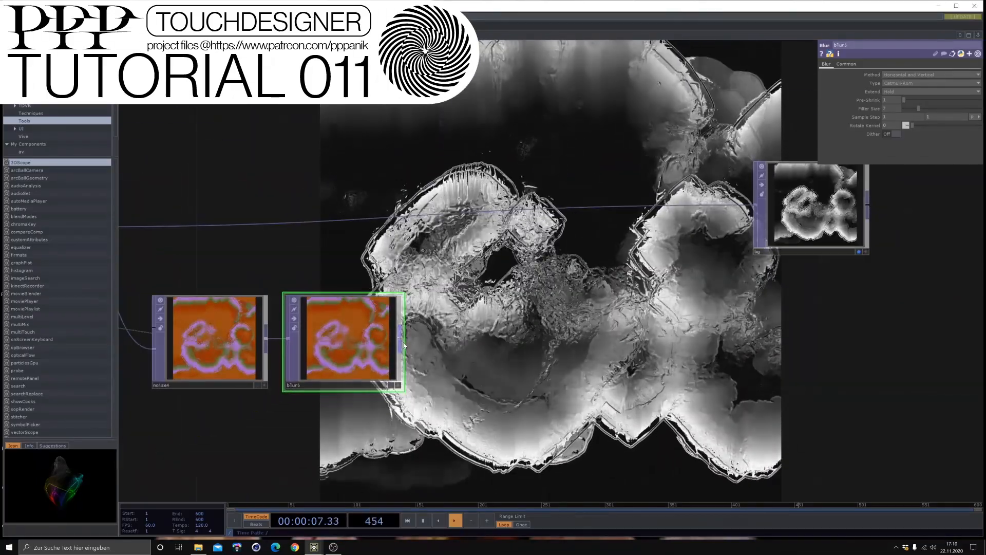
left_click(401, 338)
left_click(455, 348)
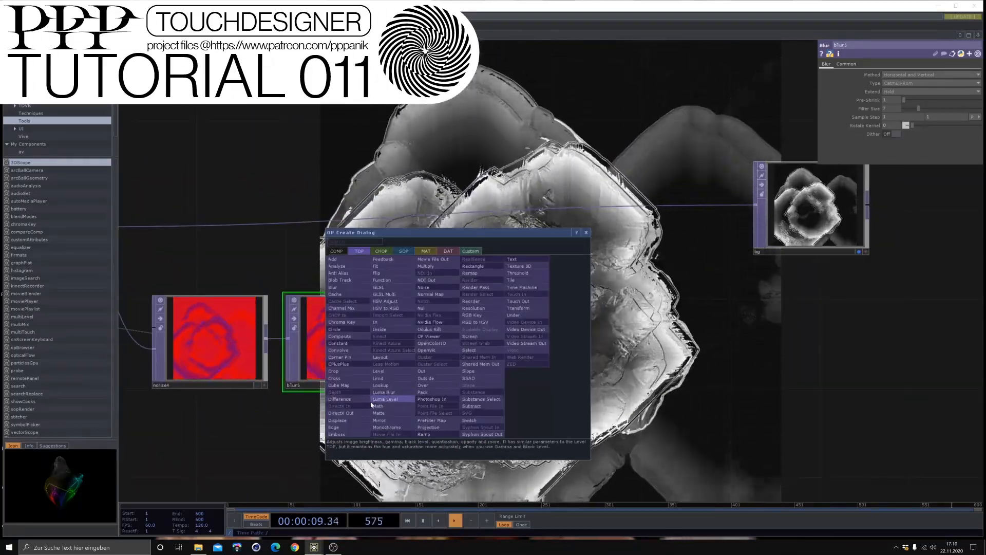
left_click(382, 371)
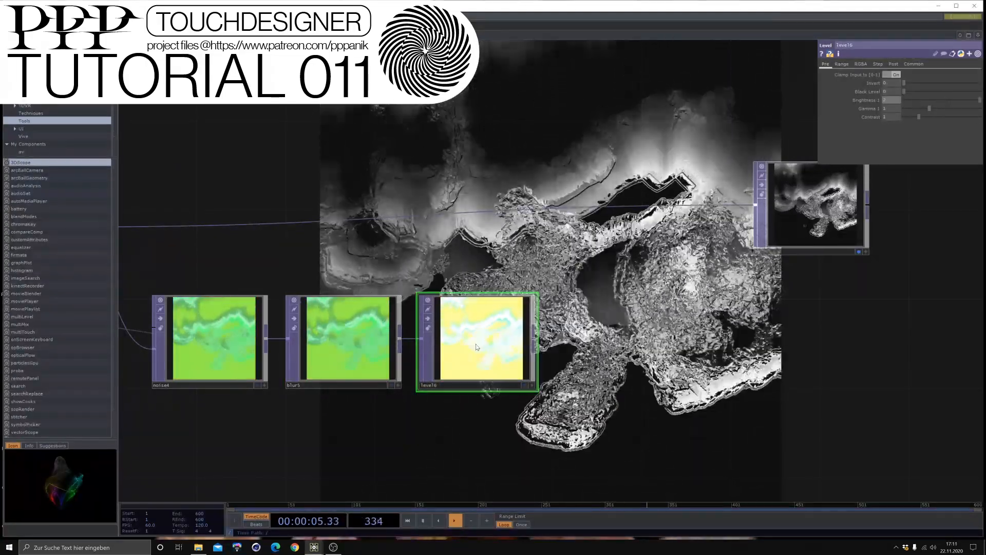
Insert a Composite TOP before bg that combines displace5 with level6 using the Multiply operation.
scroll(479, 334, "down", 3)
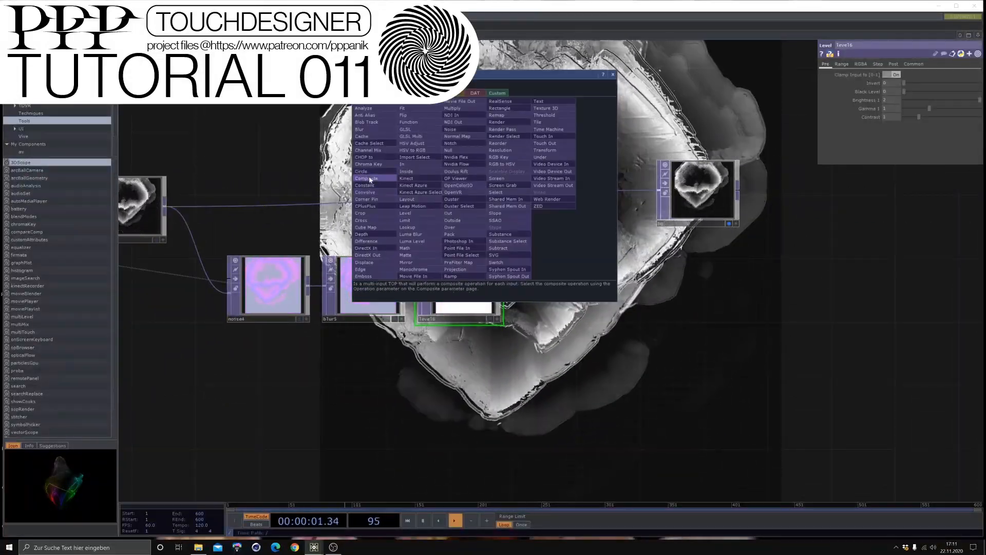
left_click(564, 208)
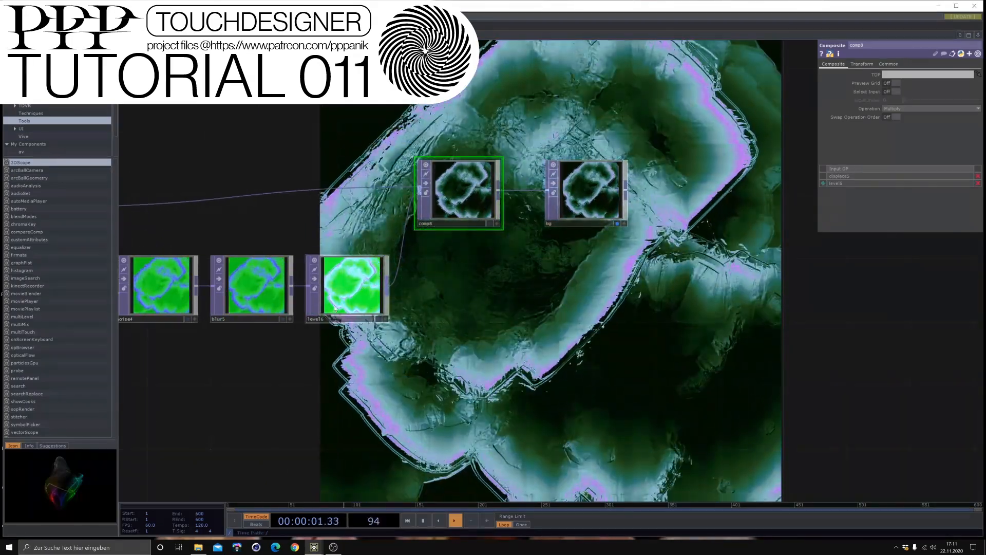
Toggle level6's bypass on and off repeatedly to compare the composite with and without the level adjustment.
left_click(314, 282)
left_click(314, 282)
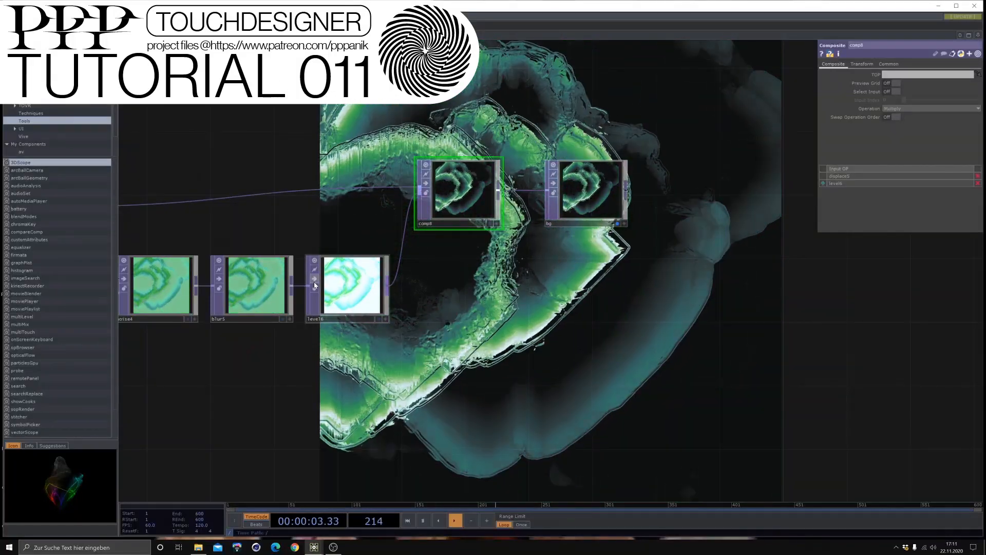
left_click(313, 282)
left_click(314, 282)
left_click(314, 282)
left_click(314, 282)
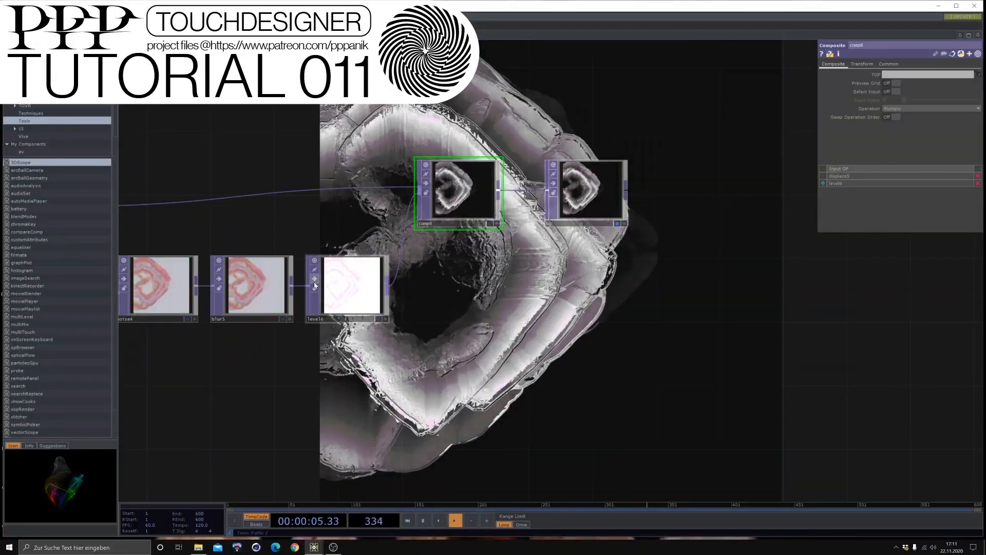
left_click(314, 282)
left_click(315, 282)
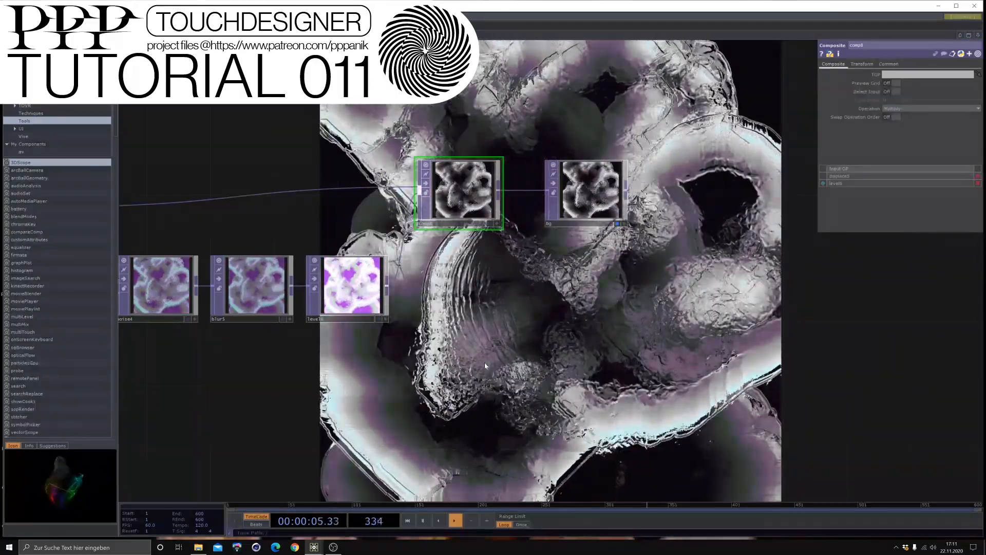
Move bg farther down the chain and branch an Edge TOP off comp8, placed above the main line.
scroll(485, 362, "down", 2)
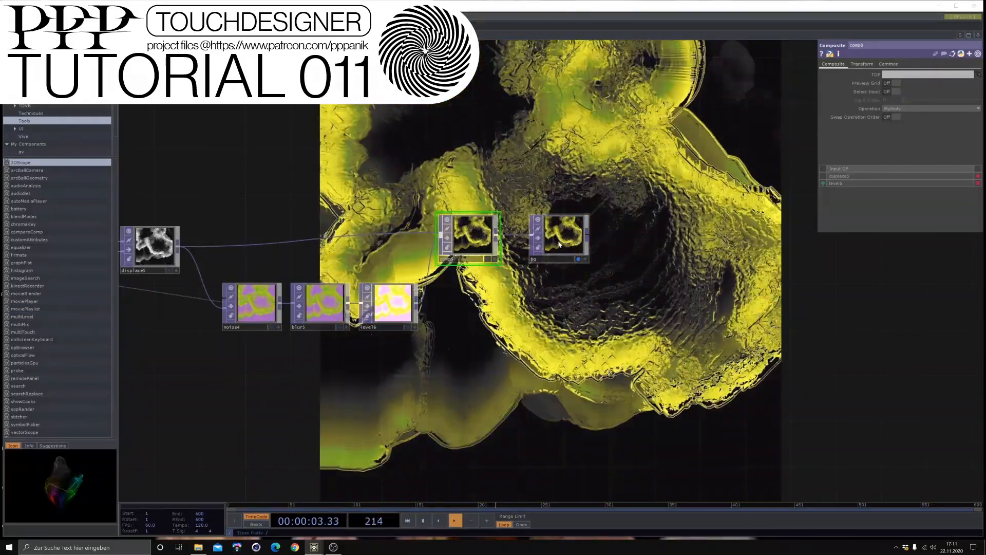
scroll(523, 247, "up", 2)
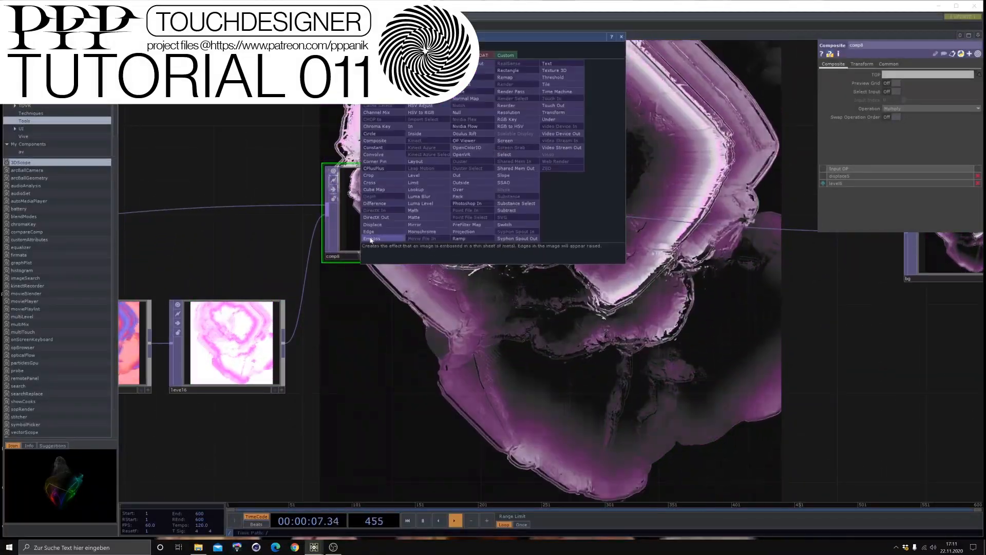
left_click(552, 122)
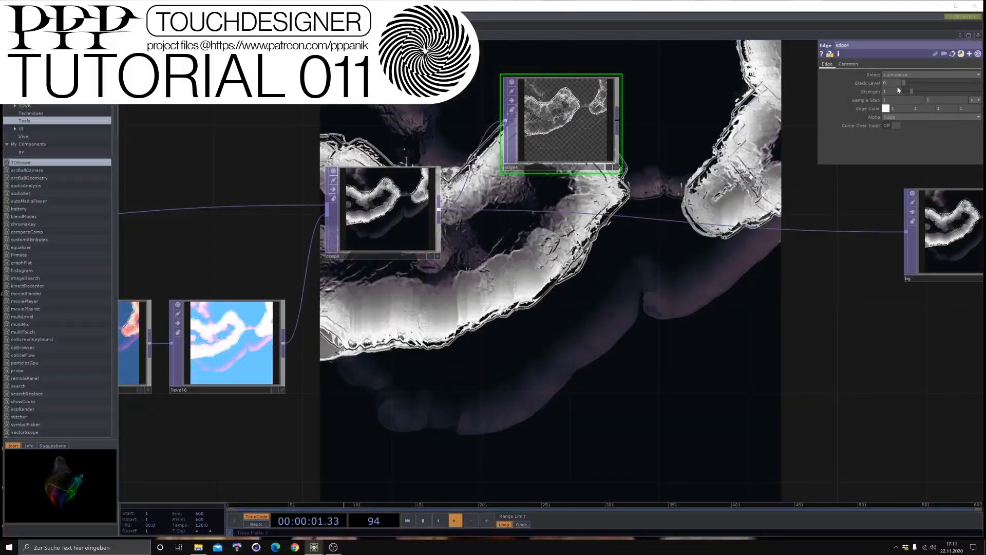
Set edge4's Strength to 10 and both Sample Step values to 0.01, and inspect the outlines closely.
left_click_drag(587, 233, 535, 312)
scroll(535, 205, "up", 5)
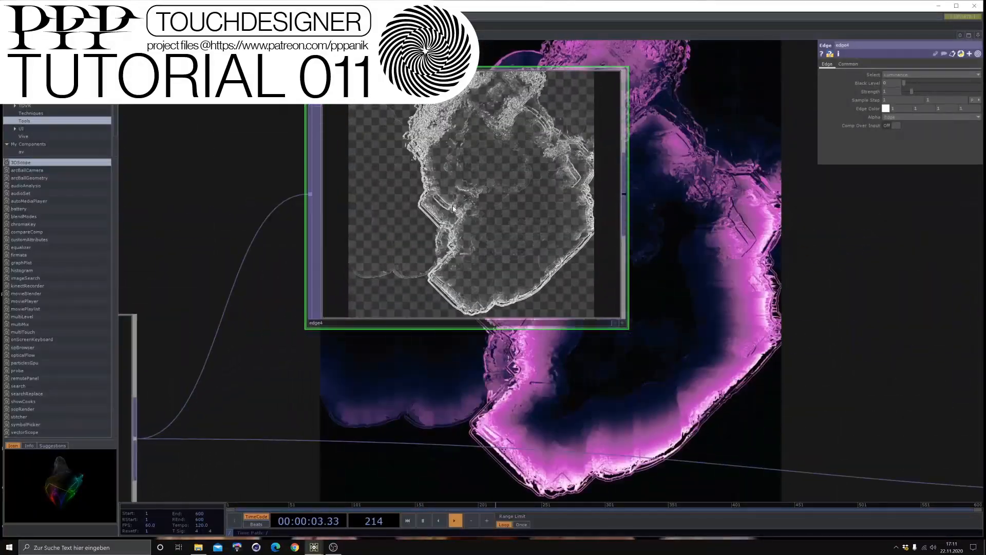
scroll(453, 208, "up", 2)
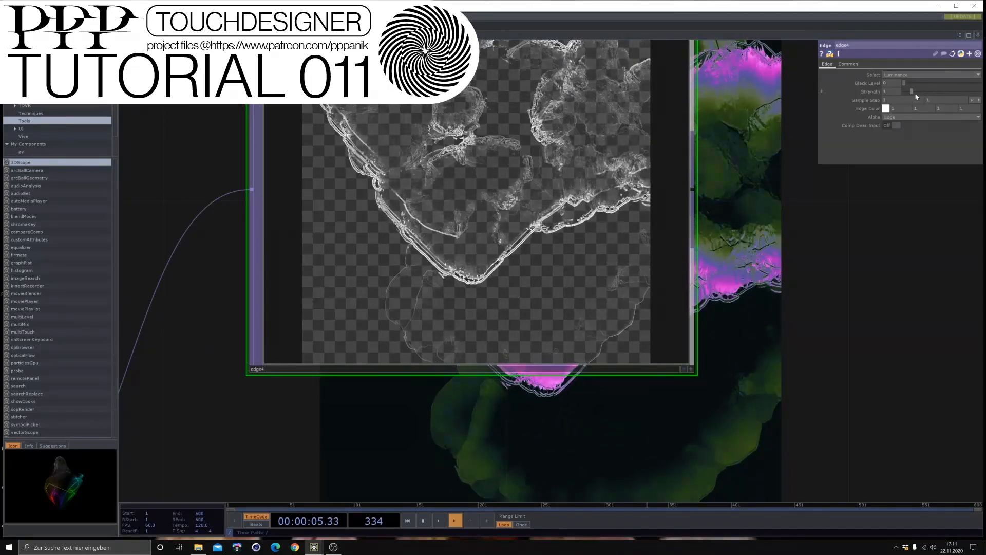
left_click_drag(909, 93, 905, 95)
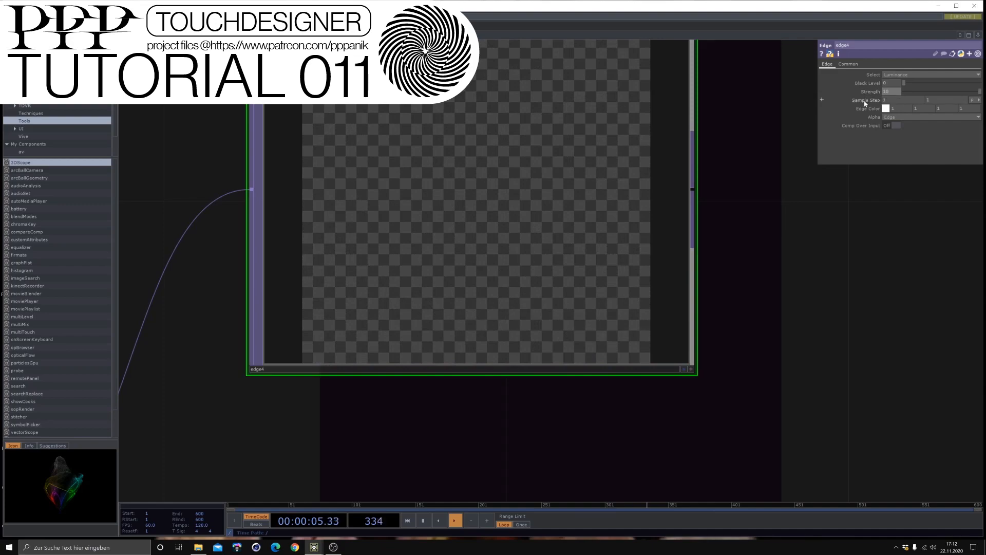
mouse_move(863, 100)
middle_mouse_down()
mouse_move(853, 91)
mouse_move(861, 88)
middle_mouse_up()
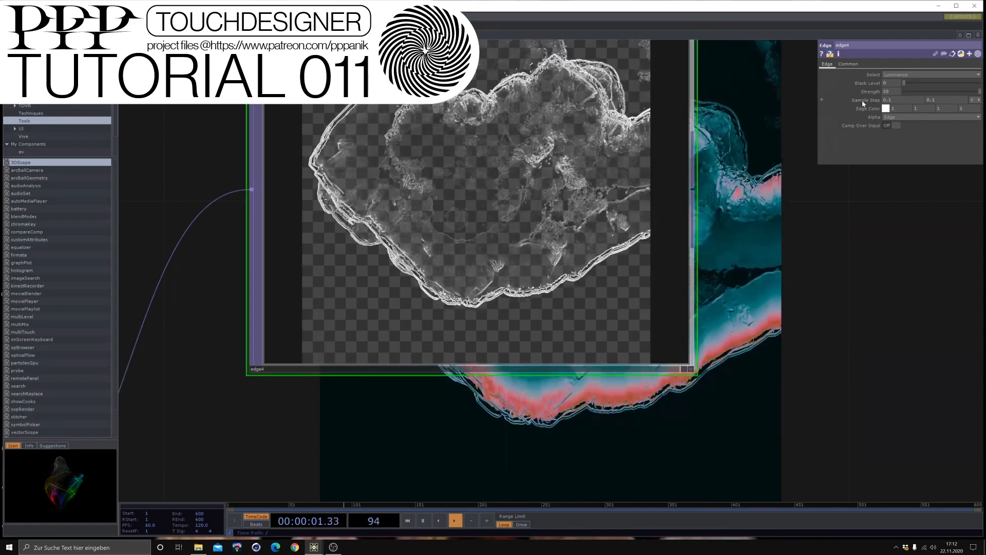
middle_click_drag(864, 110, 859, 92)
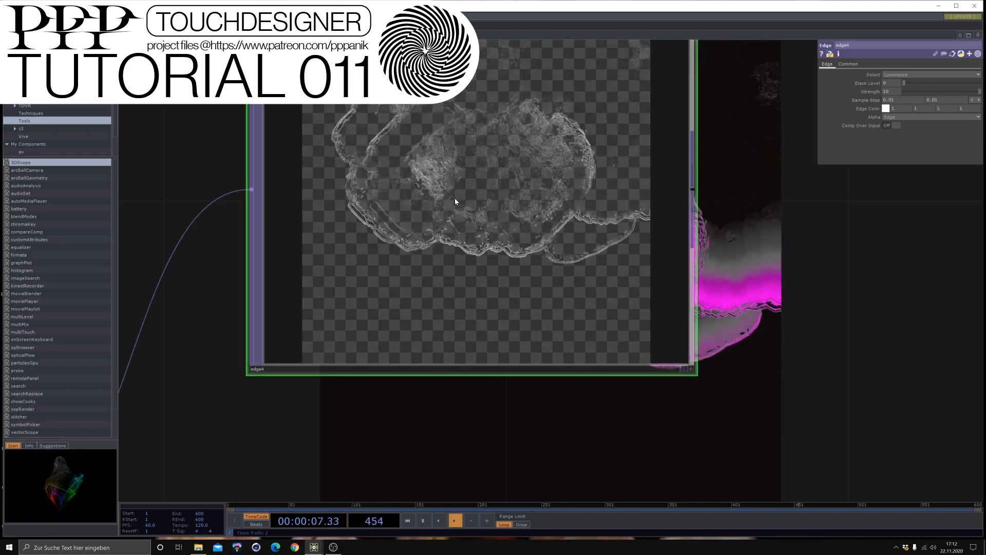
scroll(455, 201, "up", 5)
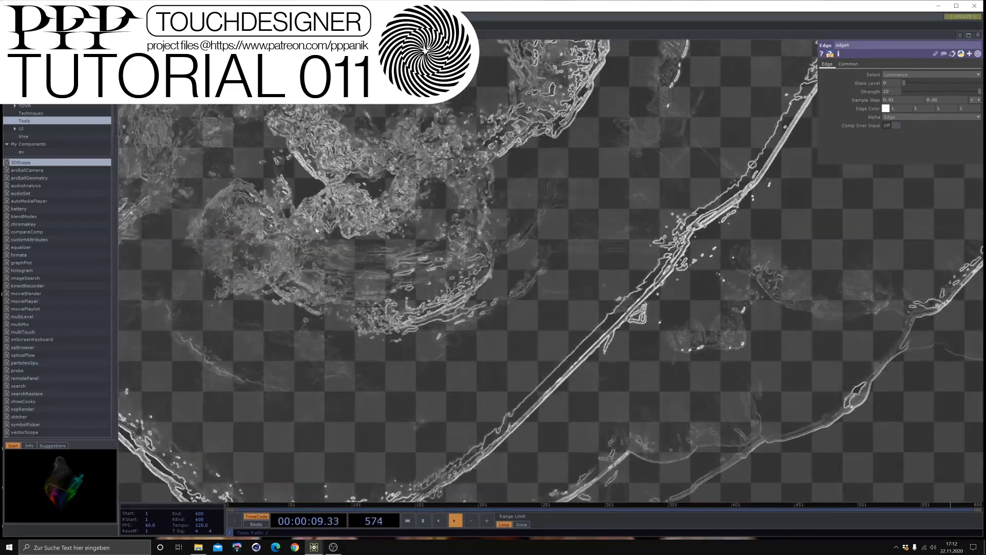
Insert a Composite TOP before bg that combines edge4 with comp8 using Over, with edge4 first in the input order.
scroll(316, 230, "down", 6)
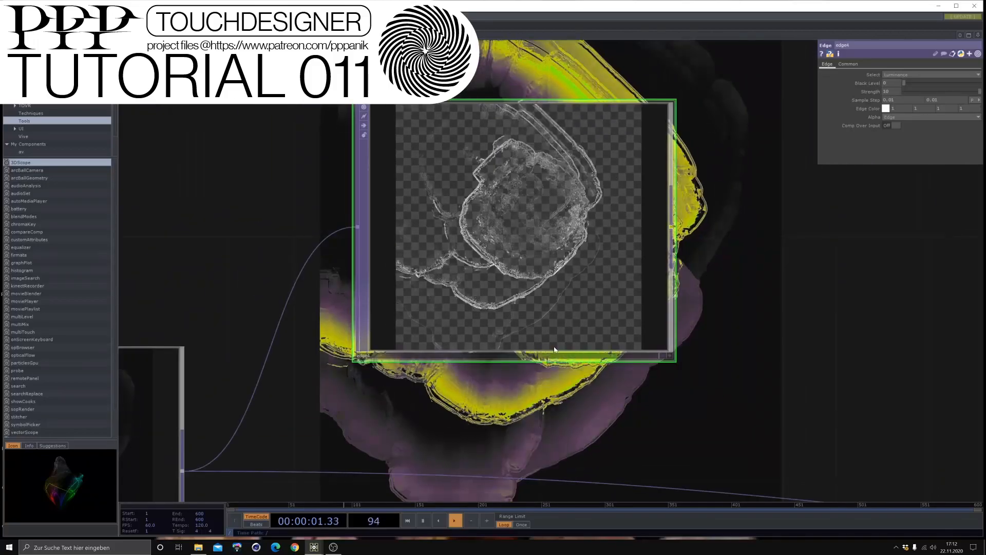
scroll(575, 328, "down", 2)
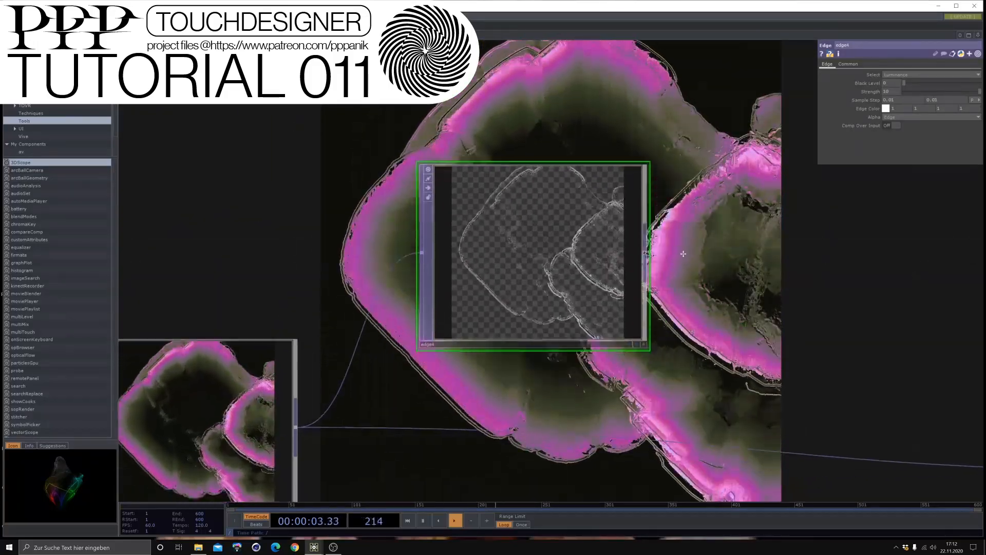
scroll(683, 254, "down", 2)
right_click(639, 312)
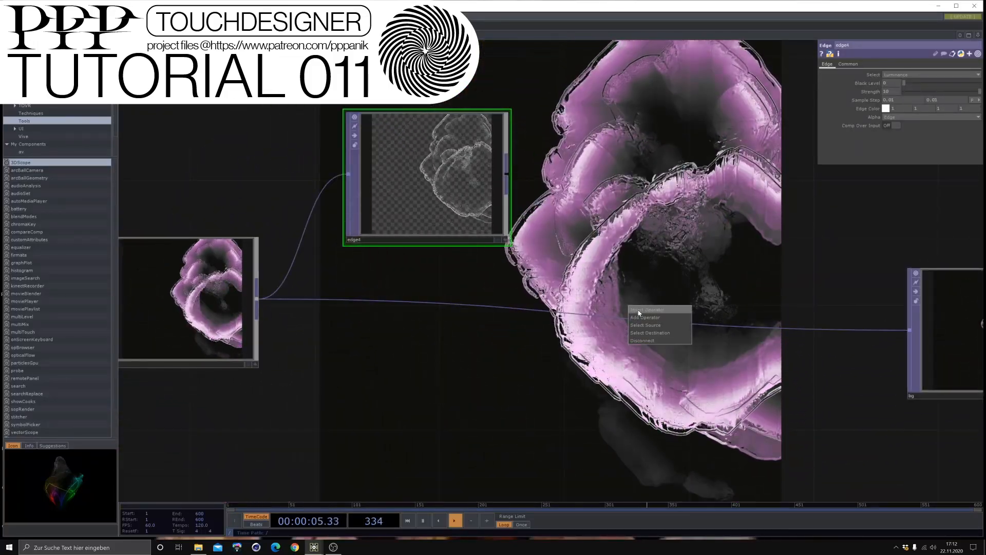
left_click(639, 310)
left_click(590, 308)
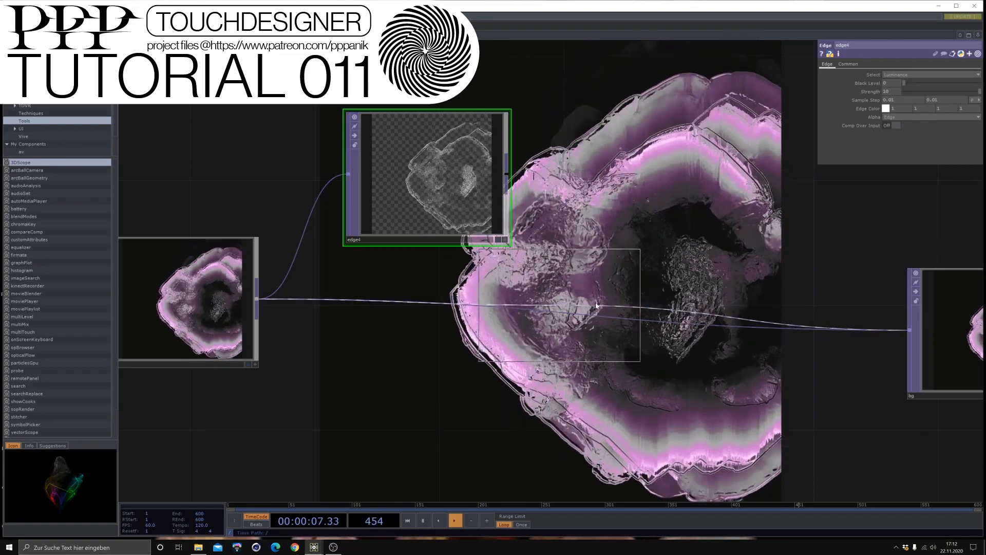
left_click(676, 266)
left_click_drag(507, 174, 596, 265)
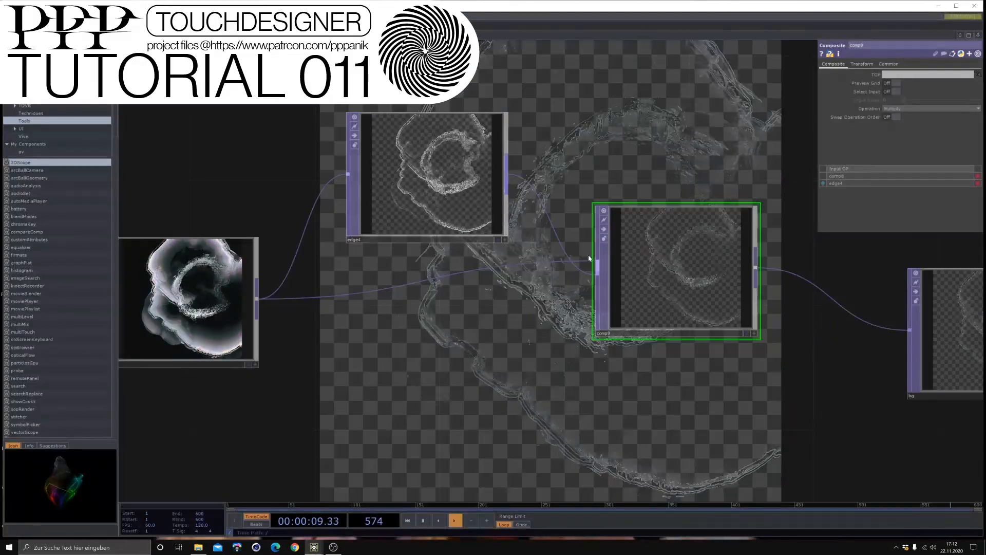
left_click(941, 168)
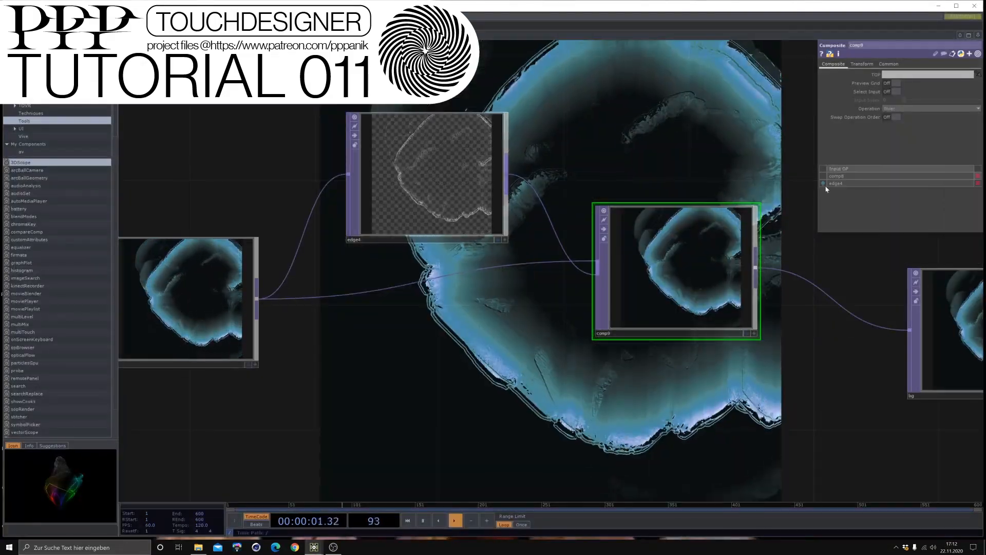
left_click(822, 184)
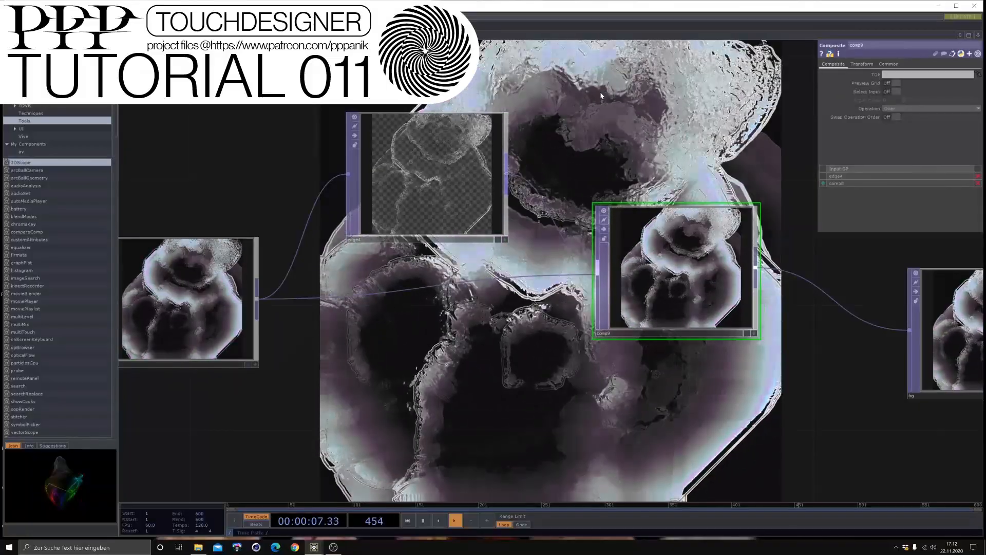
Try a Black Level of about 0.08 on edge4 and inspect its outlines closely.
scroll(459, 145, "up", 2)
scroll(460, 144, "up", 2)
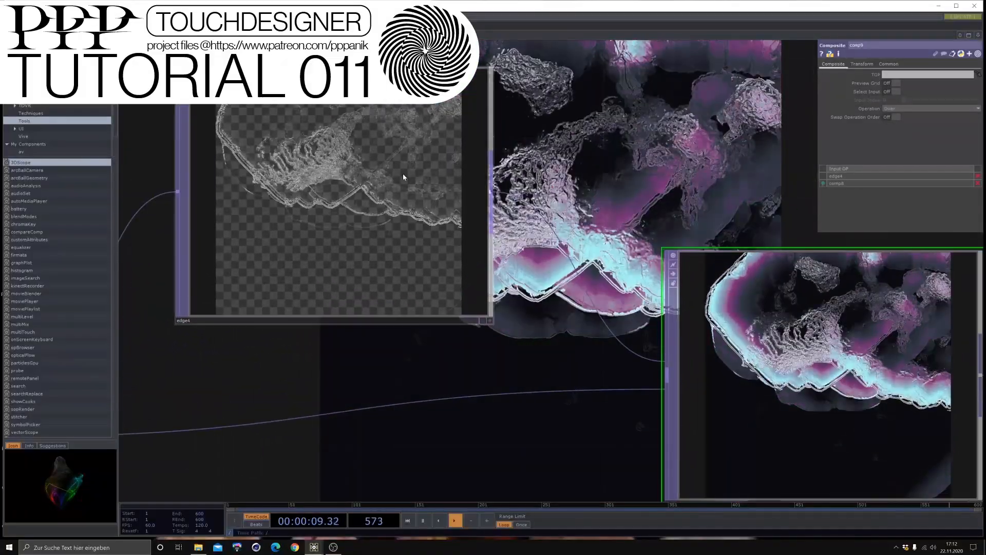
left_click(373, 193)
left_click_drag(905, 83, 912, 86)
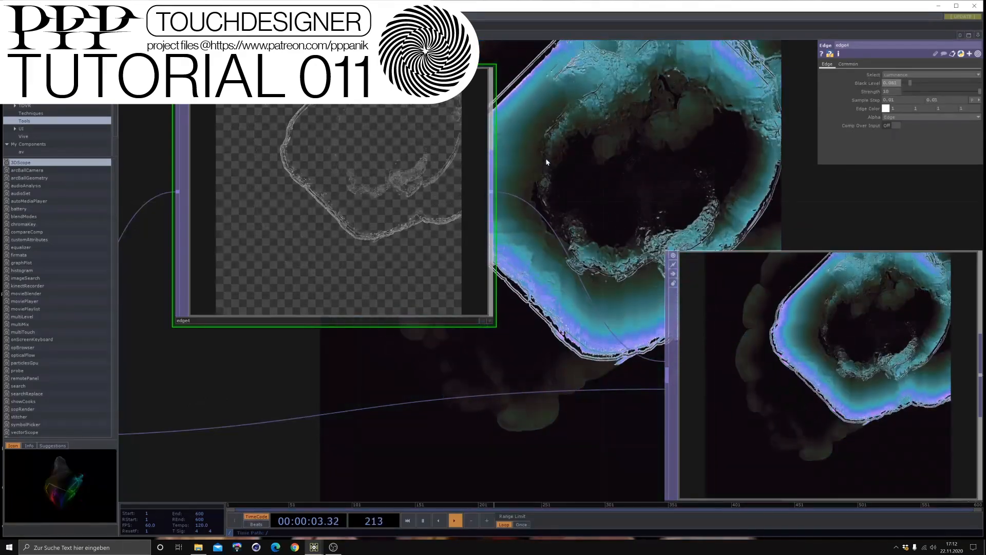
scroll(353, 189, "down", 1)
scroll(345, 165, "up", 4)
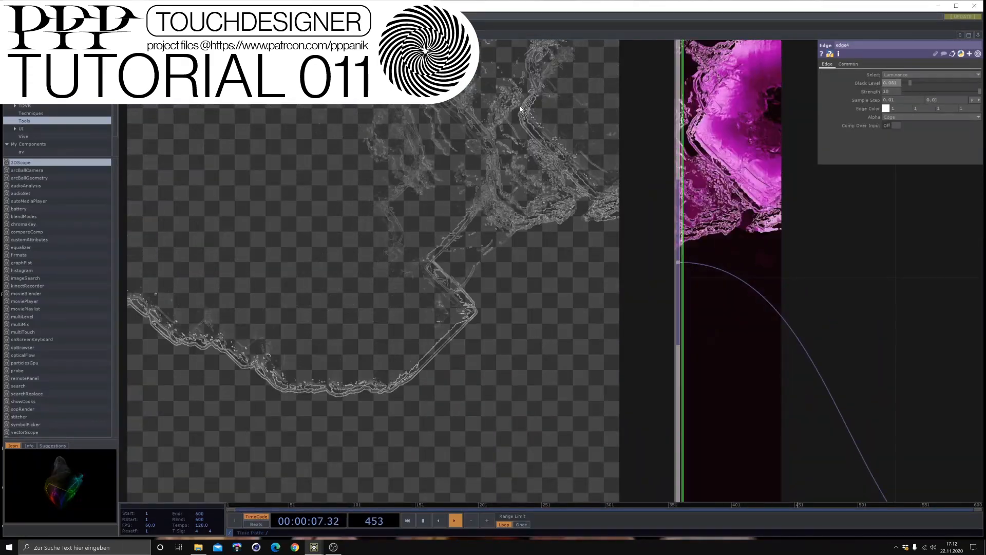
scroll(459, 309, "down", 2)
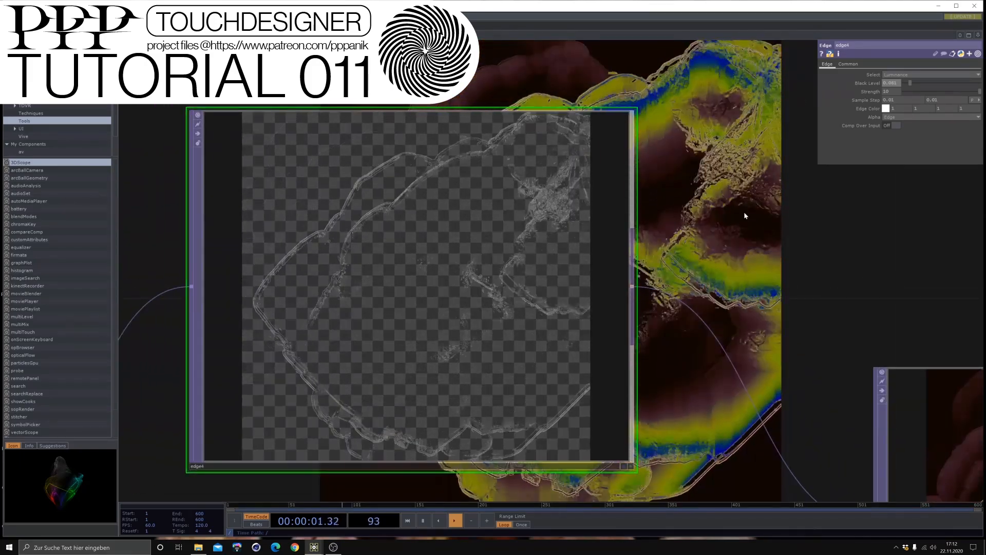
scroll(652, 342, "down", 3)
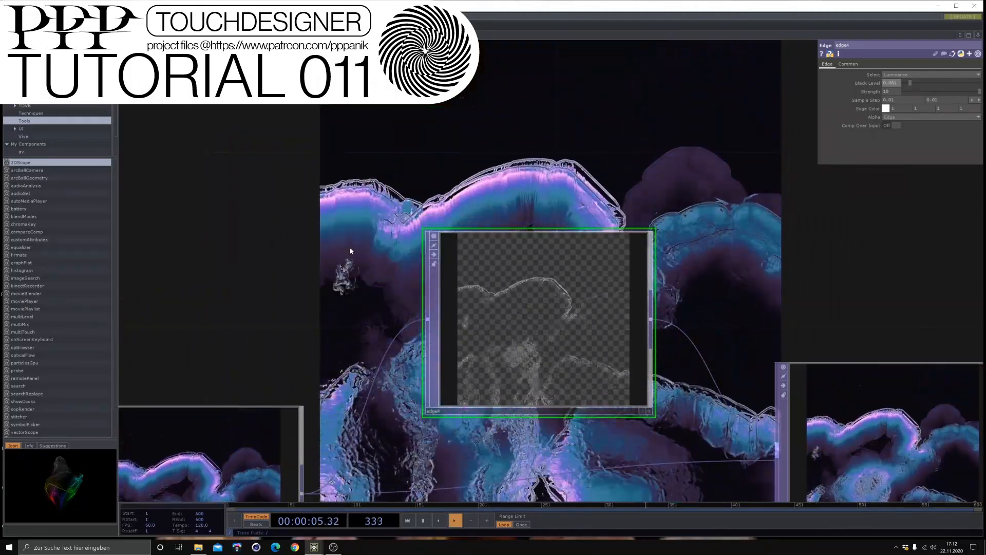
Move comp9 and bg farther down the chain to leave room after edge4.
left_click_drag(788, 299, 539, 238)
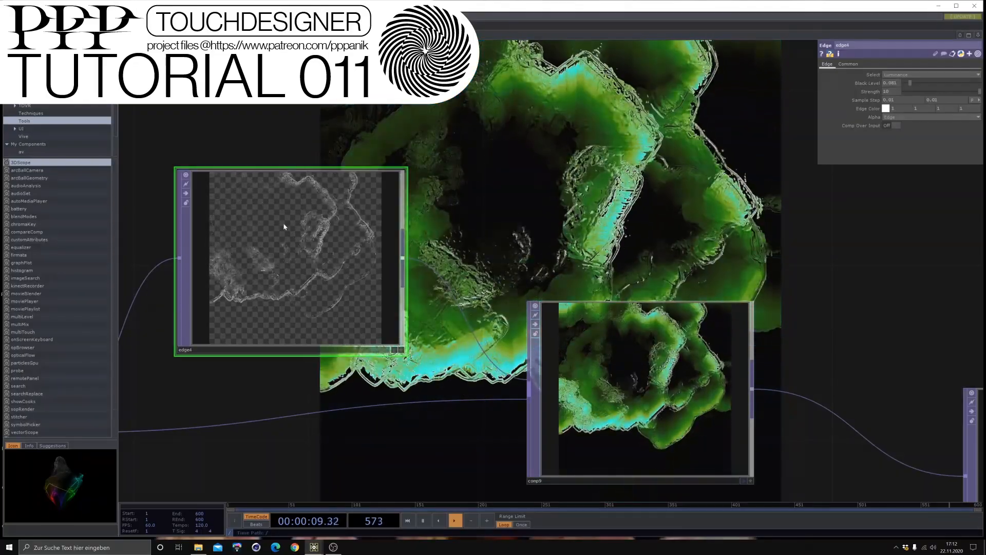
left_click_drag(591, 288, 577, 236)
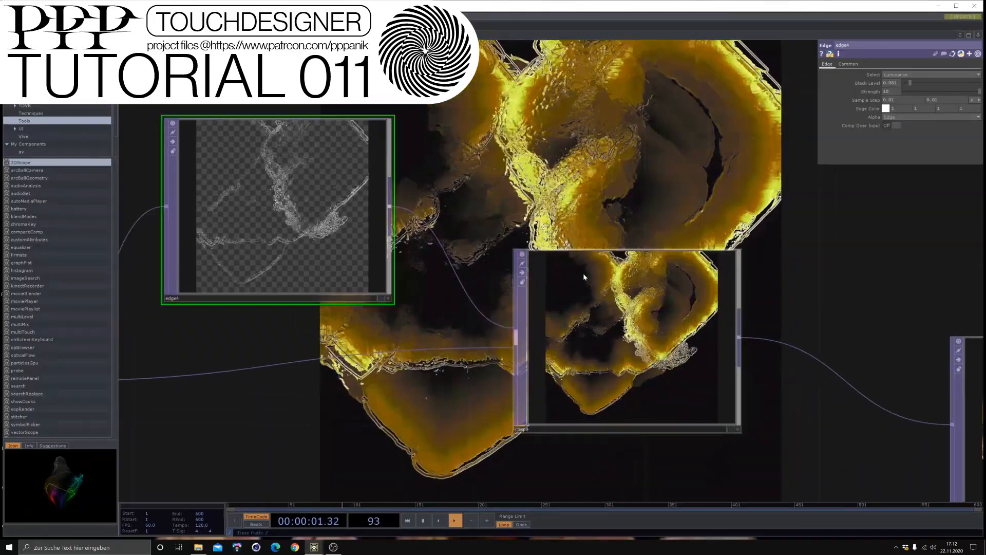
scroll(585, 273, "down", 3)
left_click_drag(665, 353, 697, 385)
scroll(700, 389, "down", 3)
left_click_drag(912, 478, 738, 447)
right_click_drag(730, 443, 490, 320)
left_click_drag(490, 321, 602, 321)
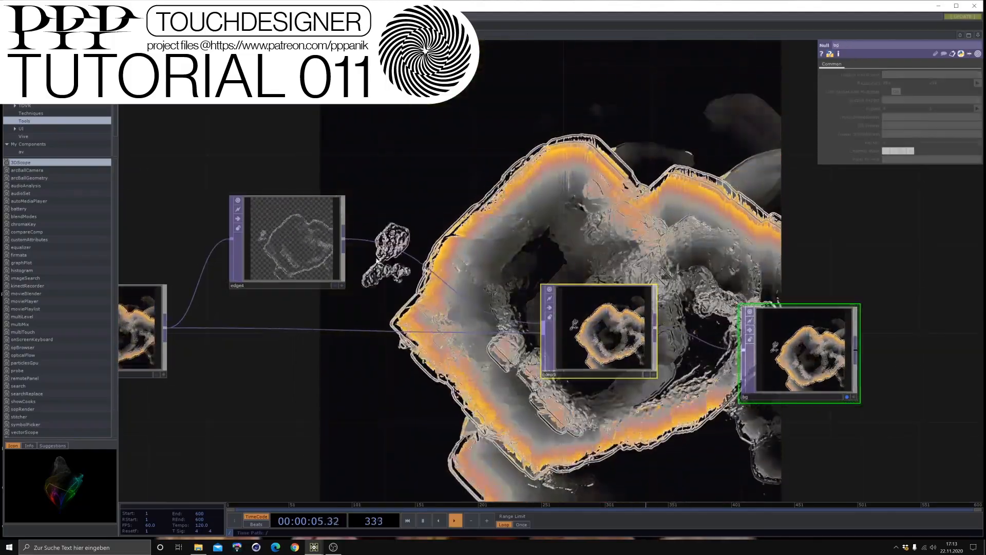
Return edge4's Black Level to 0 and inspect the outlines.
left_click(318, 242)
left_click_drag(906, 84, 896, 84)
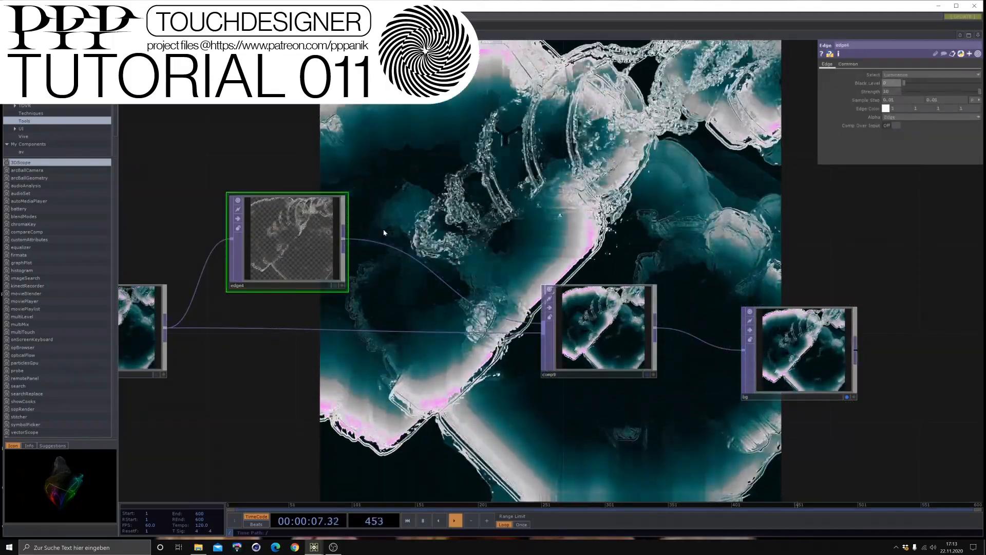
scroll(266, 231, "up", 3)
scroll(271, 205, "up", 3)
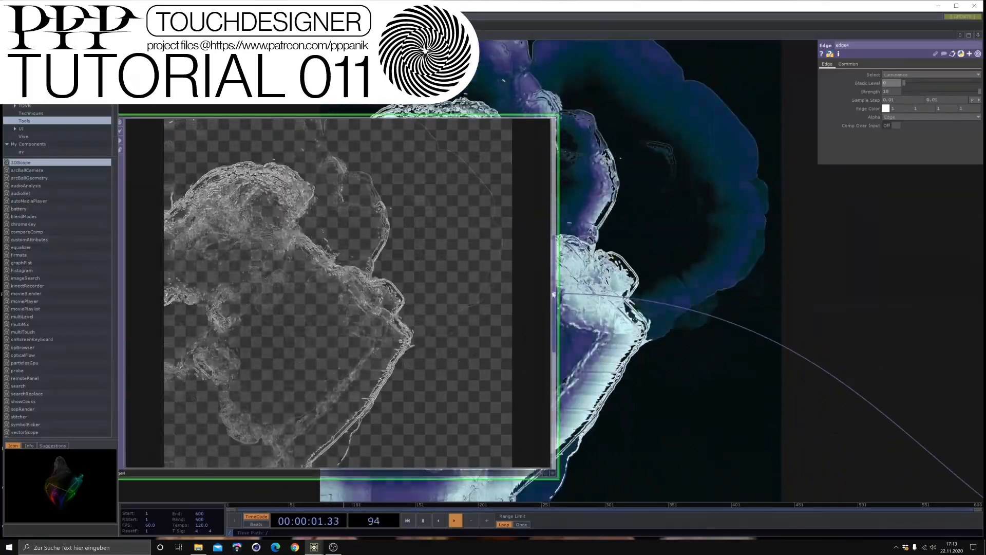
Insert a Blur TOP between edge4 and comp9, with its Filter Size set to 32.
left_click_drag(691, 337, 552, 307)
key("Tab")
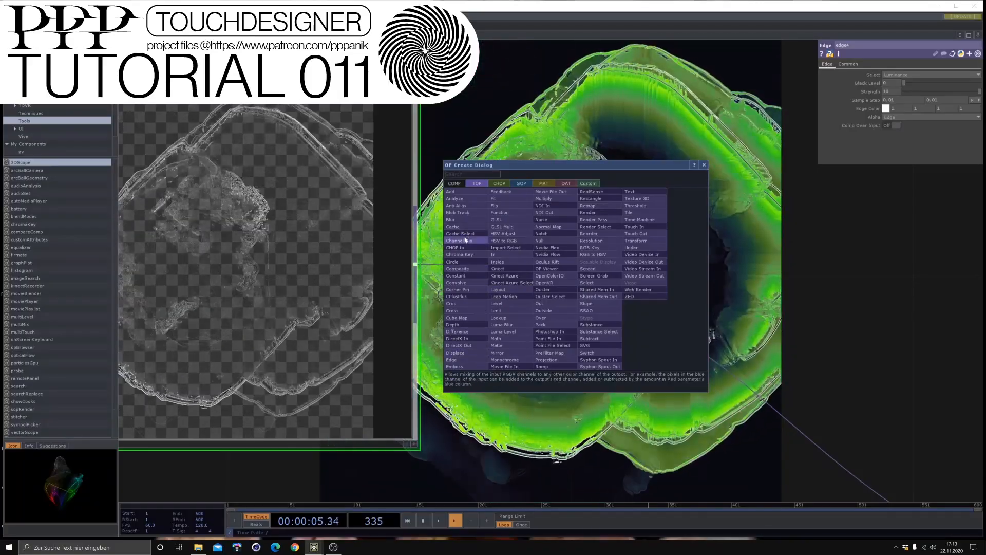
left_click(467, 220)
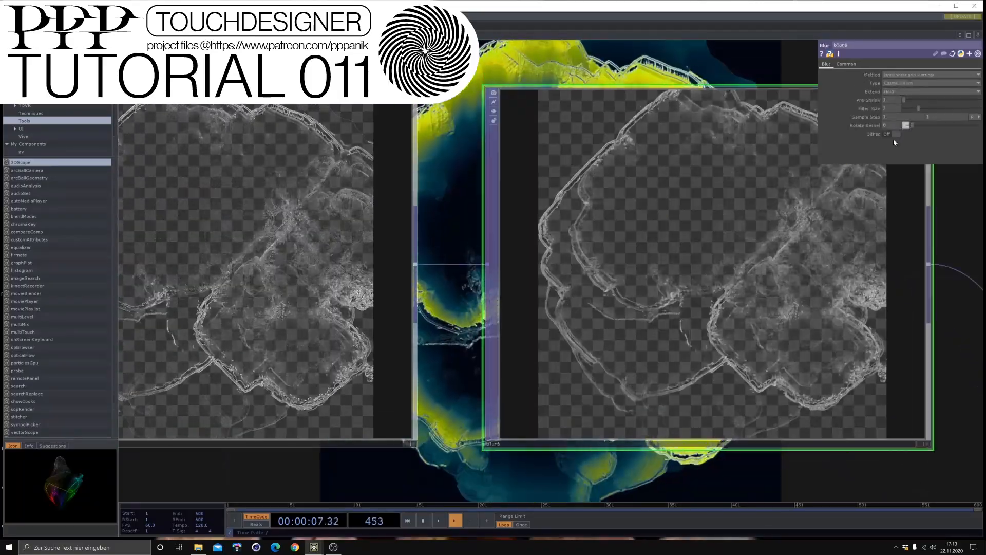
scroll(360, 307, "down", 5)
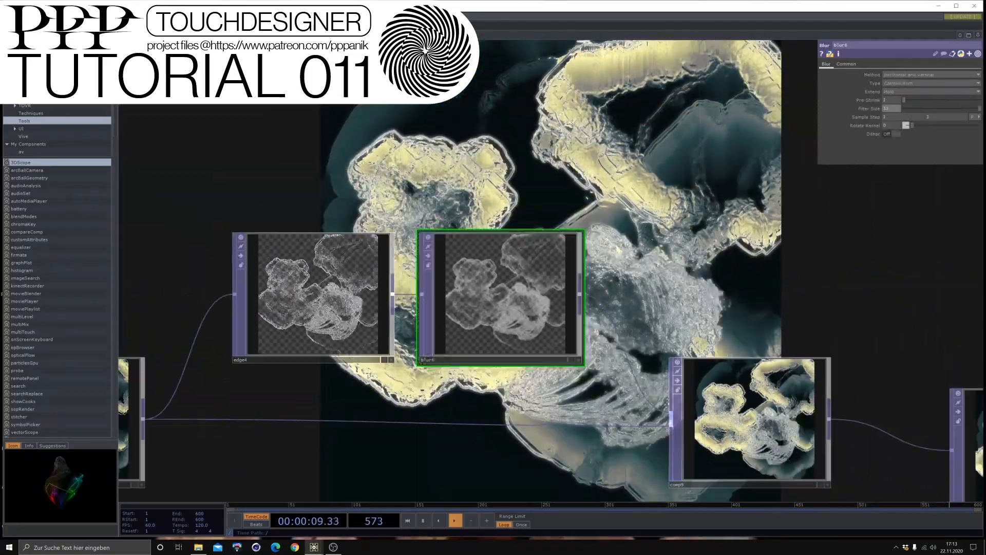
left_click_drag(654, 245, 558, 185)
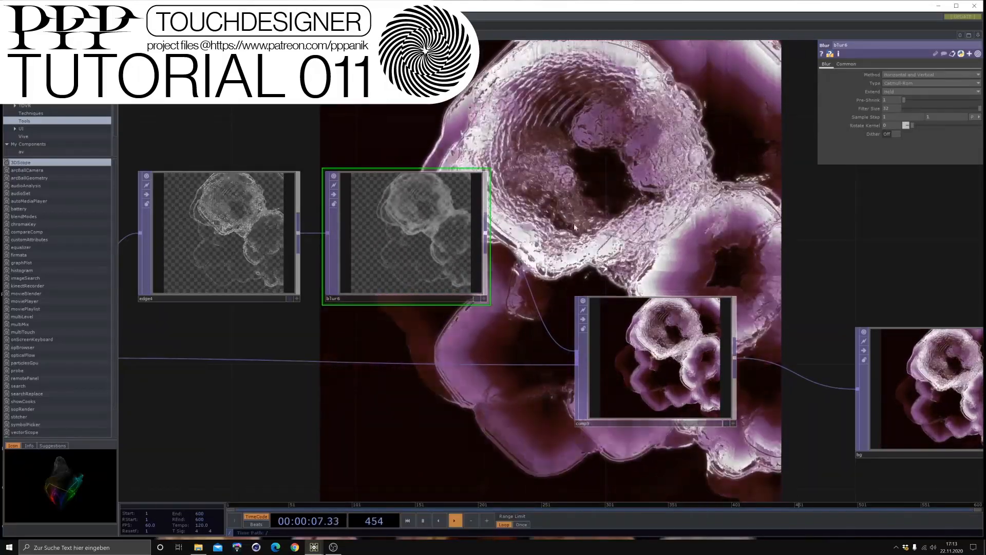
scroll(583, 232, "down", 3)
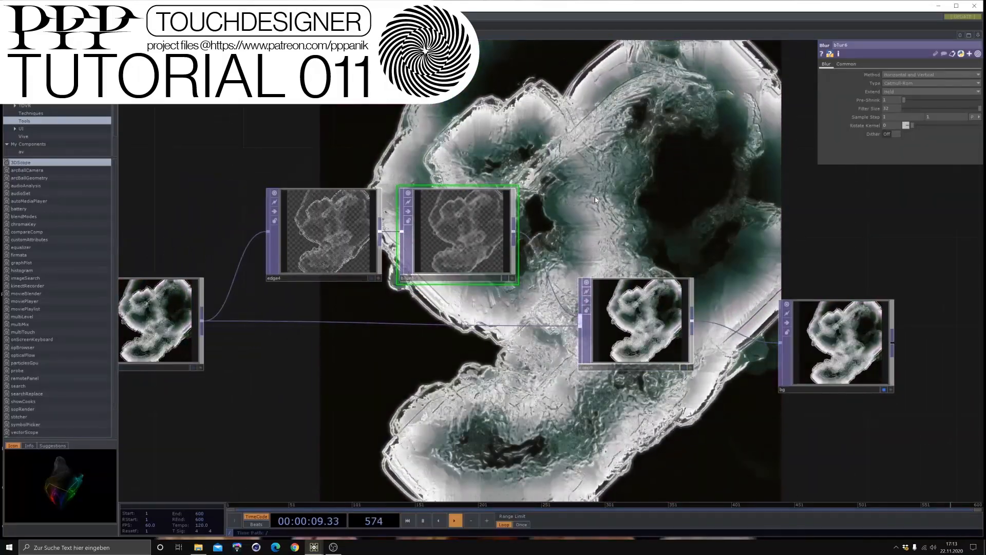
left_click_drag(549, 189, 232, 142)
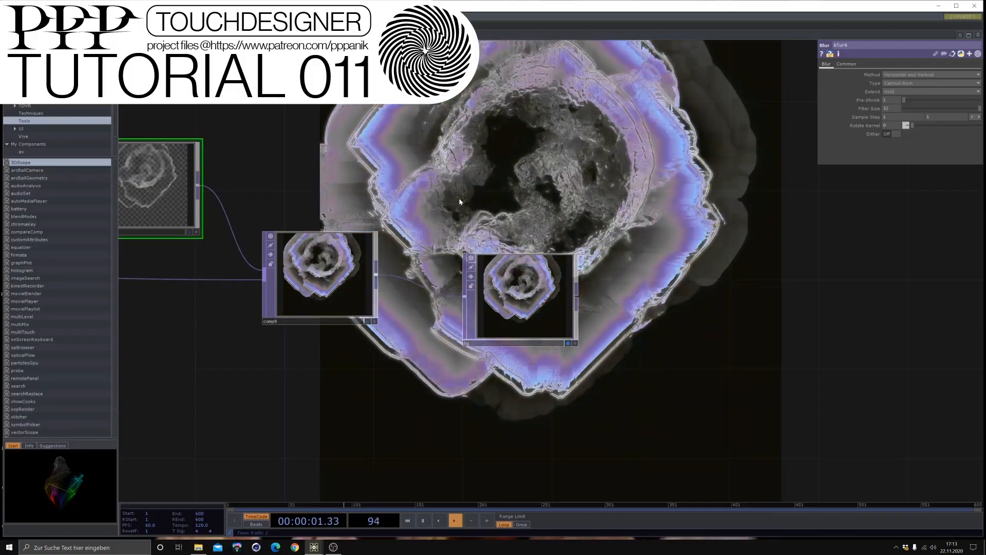
Try different Sample Step values on slope2 in the feedback branch, ending at 254 for both axes.
scroll(231, 245, "down", 10)
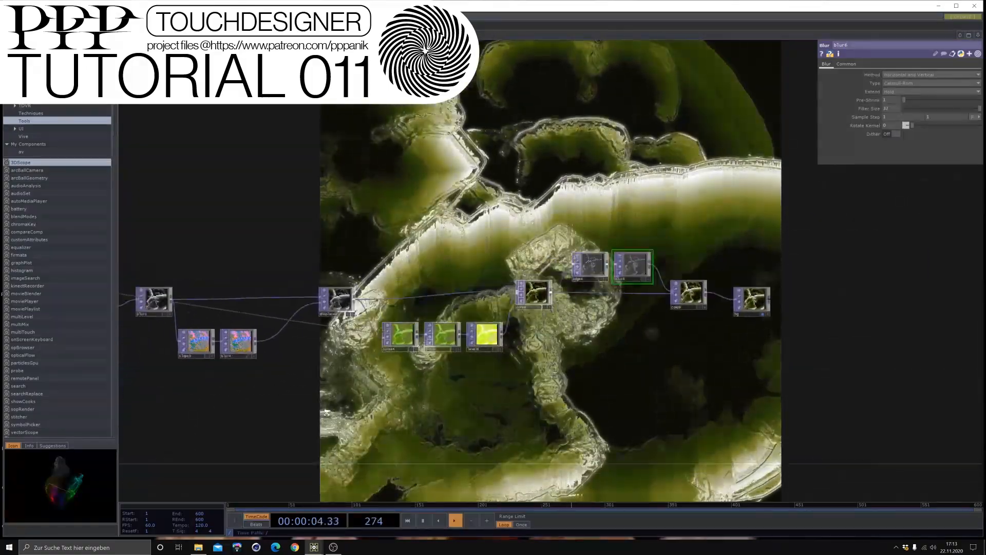
scroll(326, 412, "down", 5)
left_click_drag(327, 411, 657, 291)
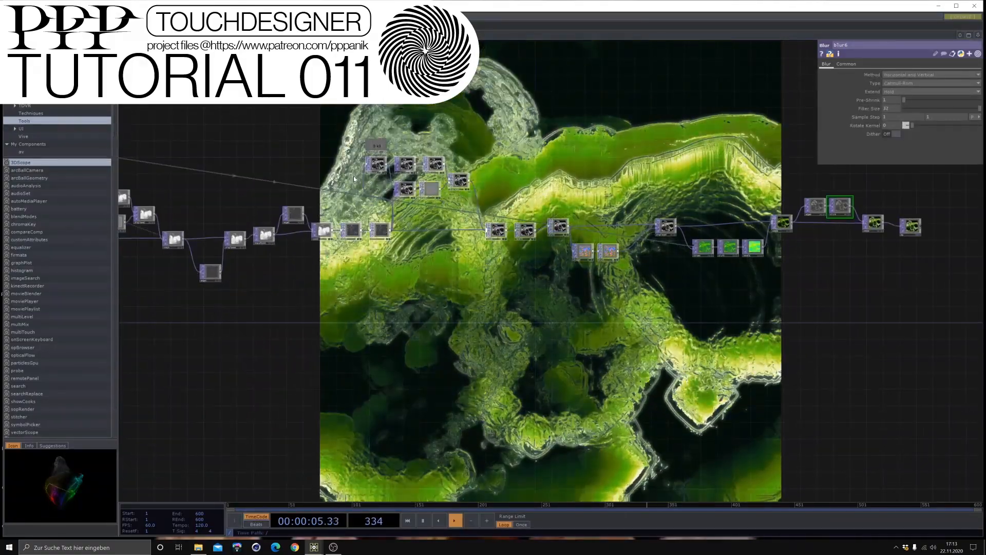
scroll(581, 202, "up", 3)
scroll(399, 183, "up", 3)
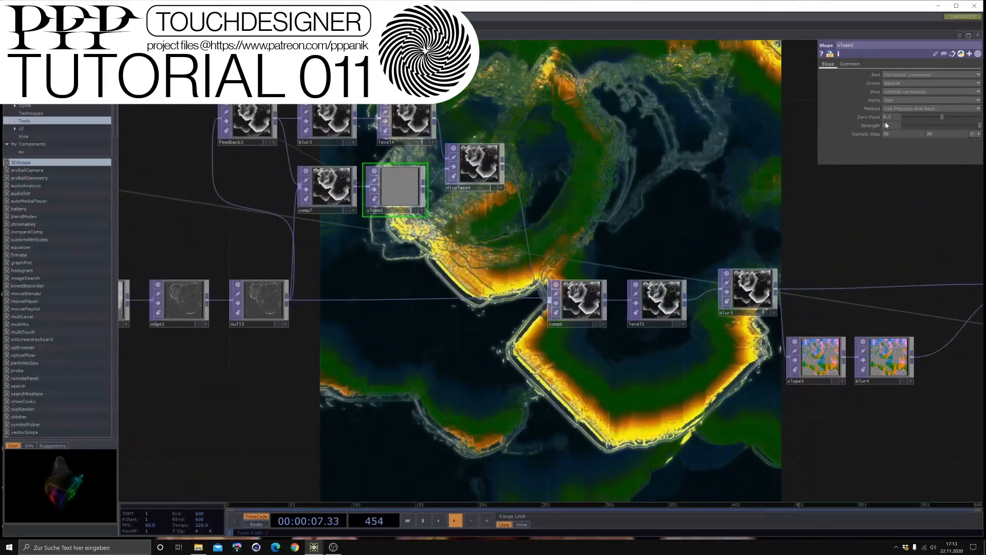
left_click_drag(888, 134, 876, 134)
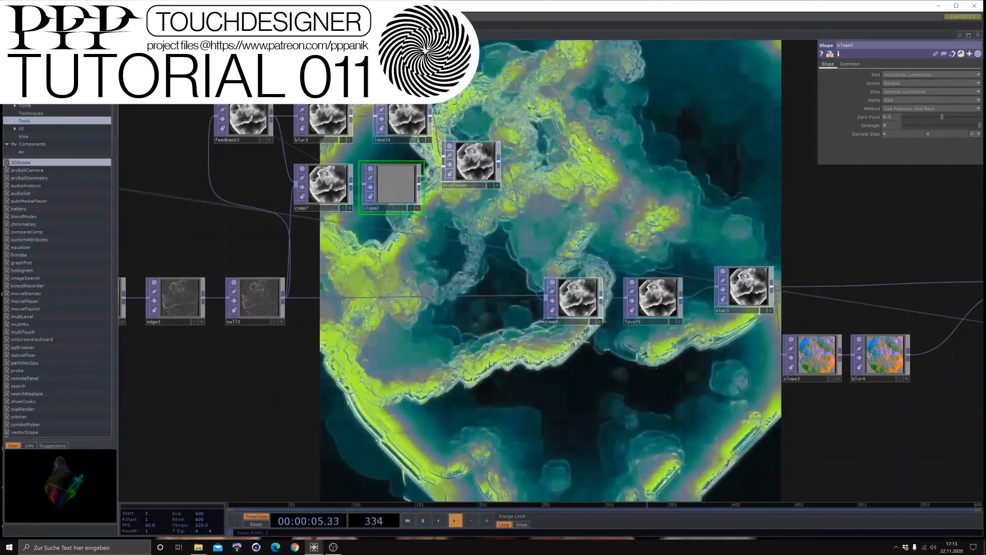
left_click_drag(603, 381, 900, 334)
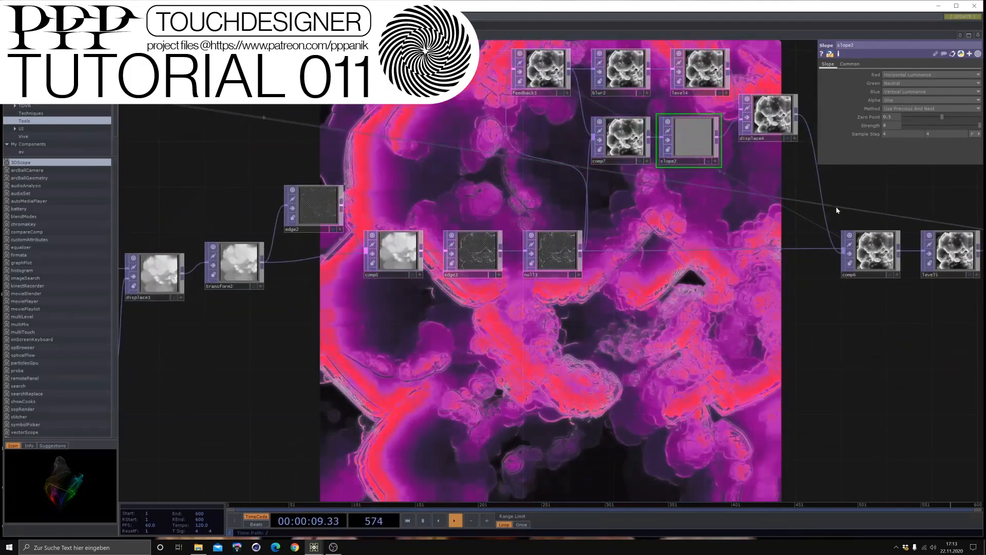
mouse_move(887, 118)
middle_mouse_down()
mouse_move(877, 136)
mouse_move(873, 123)
middle_mouse_up()
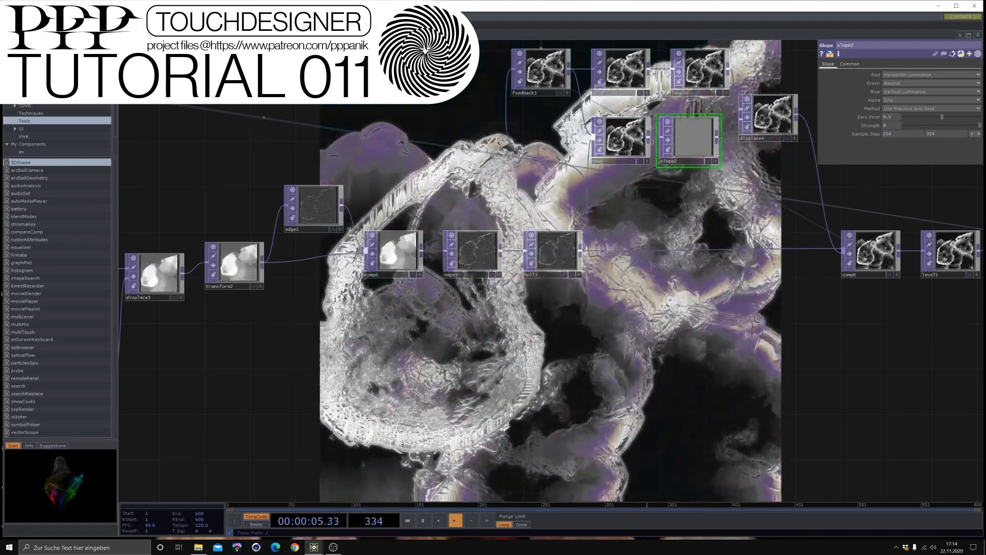
Vary noise2's Period near the start of the chain, from fine grain up to a large noise scale.
left_click_drag(246, 390, 564, 373)
left_click_drag(211, 365, 615, 287)
left_click_drag(346, 346, 633, 303)
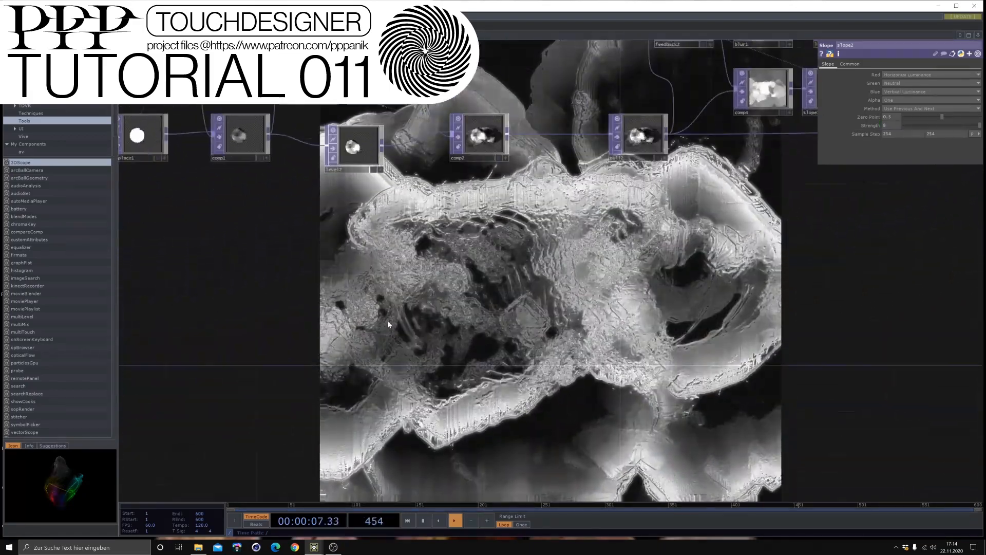
scroll(443, 289, "down", 3)
left_click_drag(493, 290, 596, 300)
left_click(362, 131)
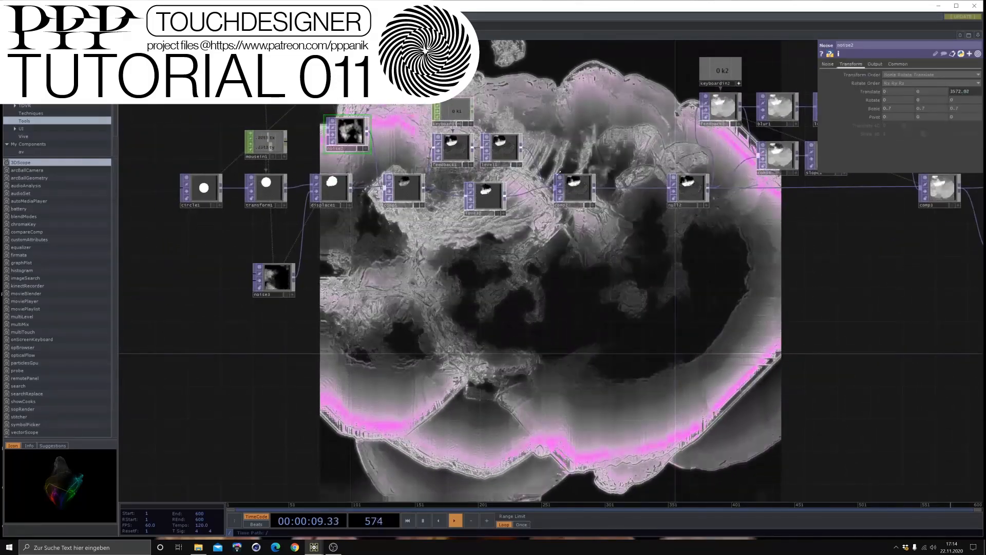
left_click(919, 91)
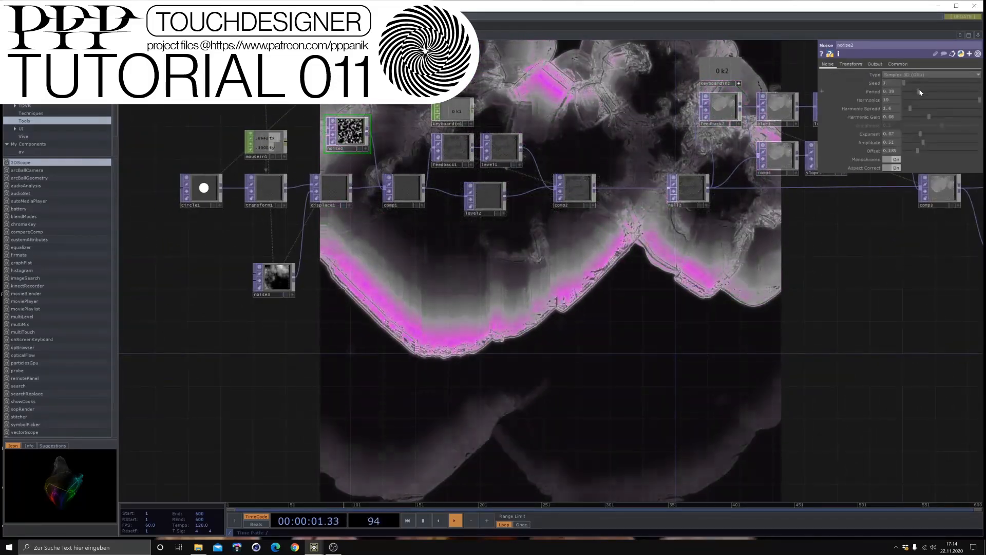
left_click(895, 93)
type("0.01")
key("Return")
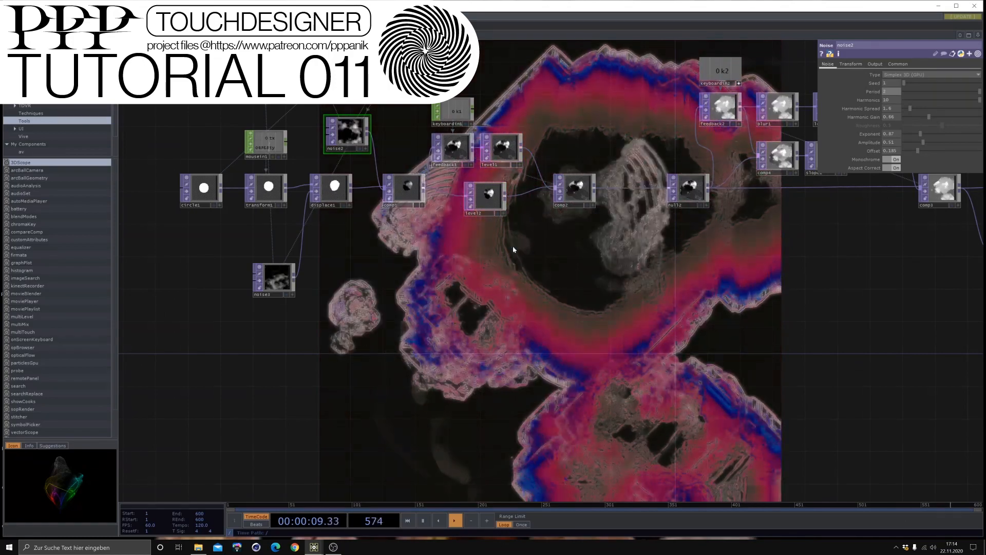
Raise displace1's Displace Weight in stages to 1.167 on both axes.
left_click(338, 193)
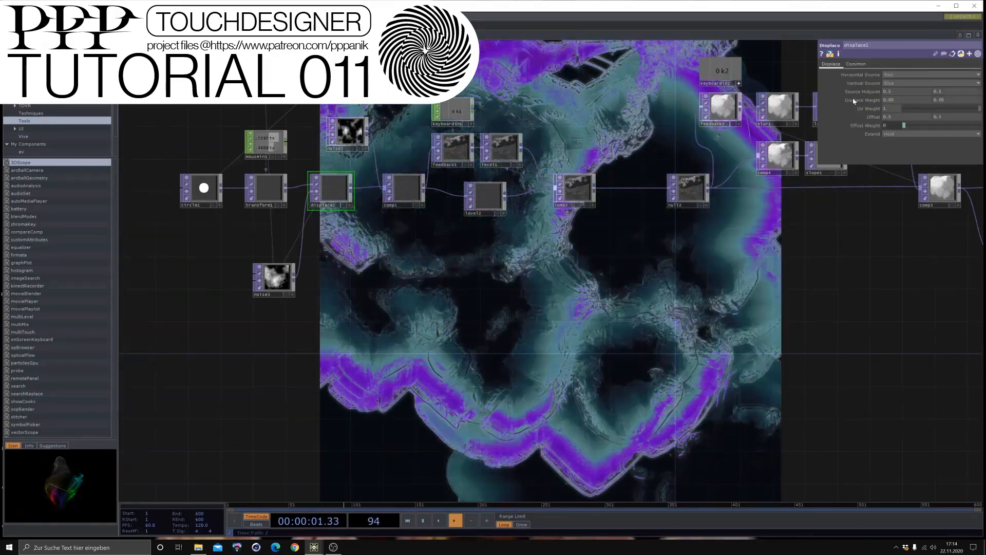
middle_click_drag(855, 103, 896, 118)
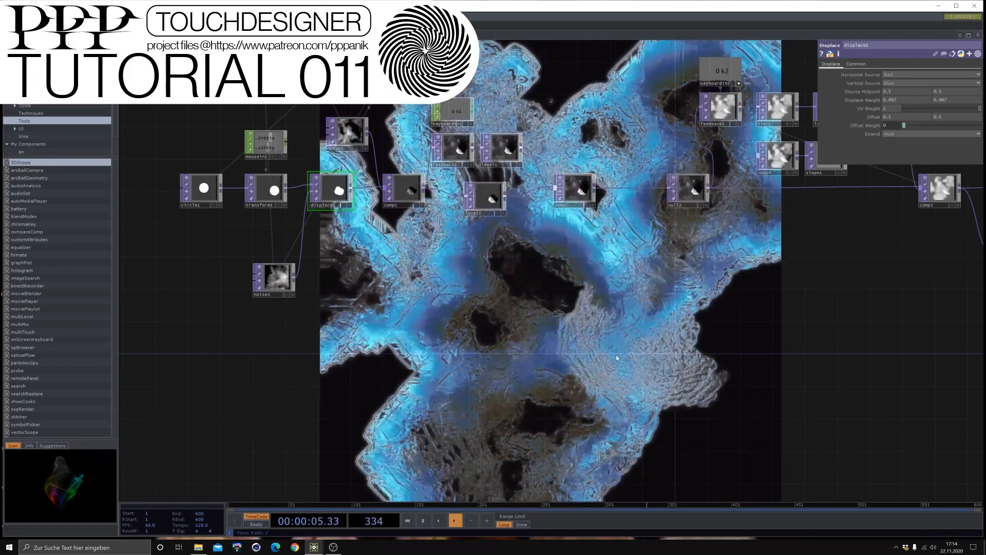
middle_click_drag(872, 103, 898, 97)
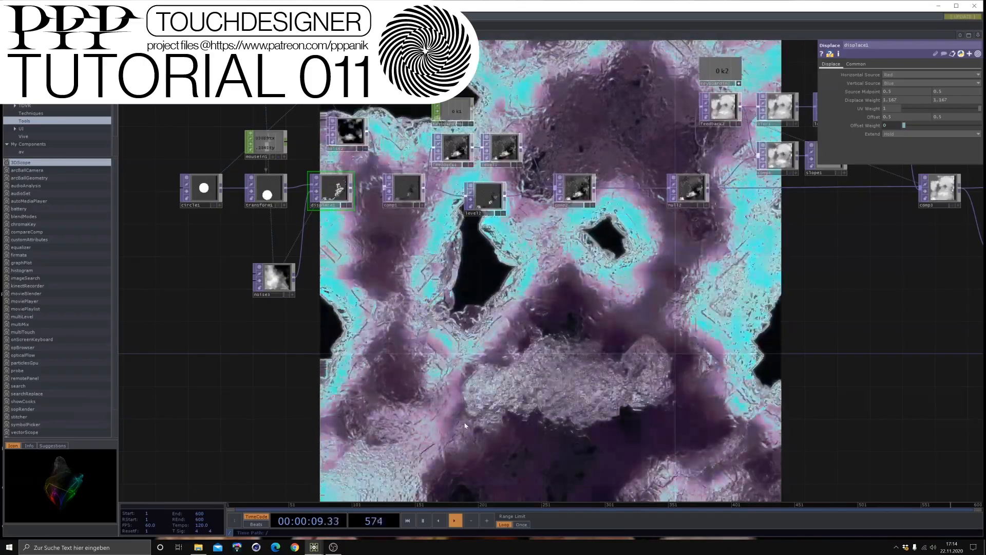